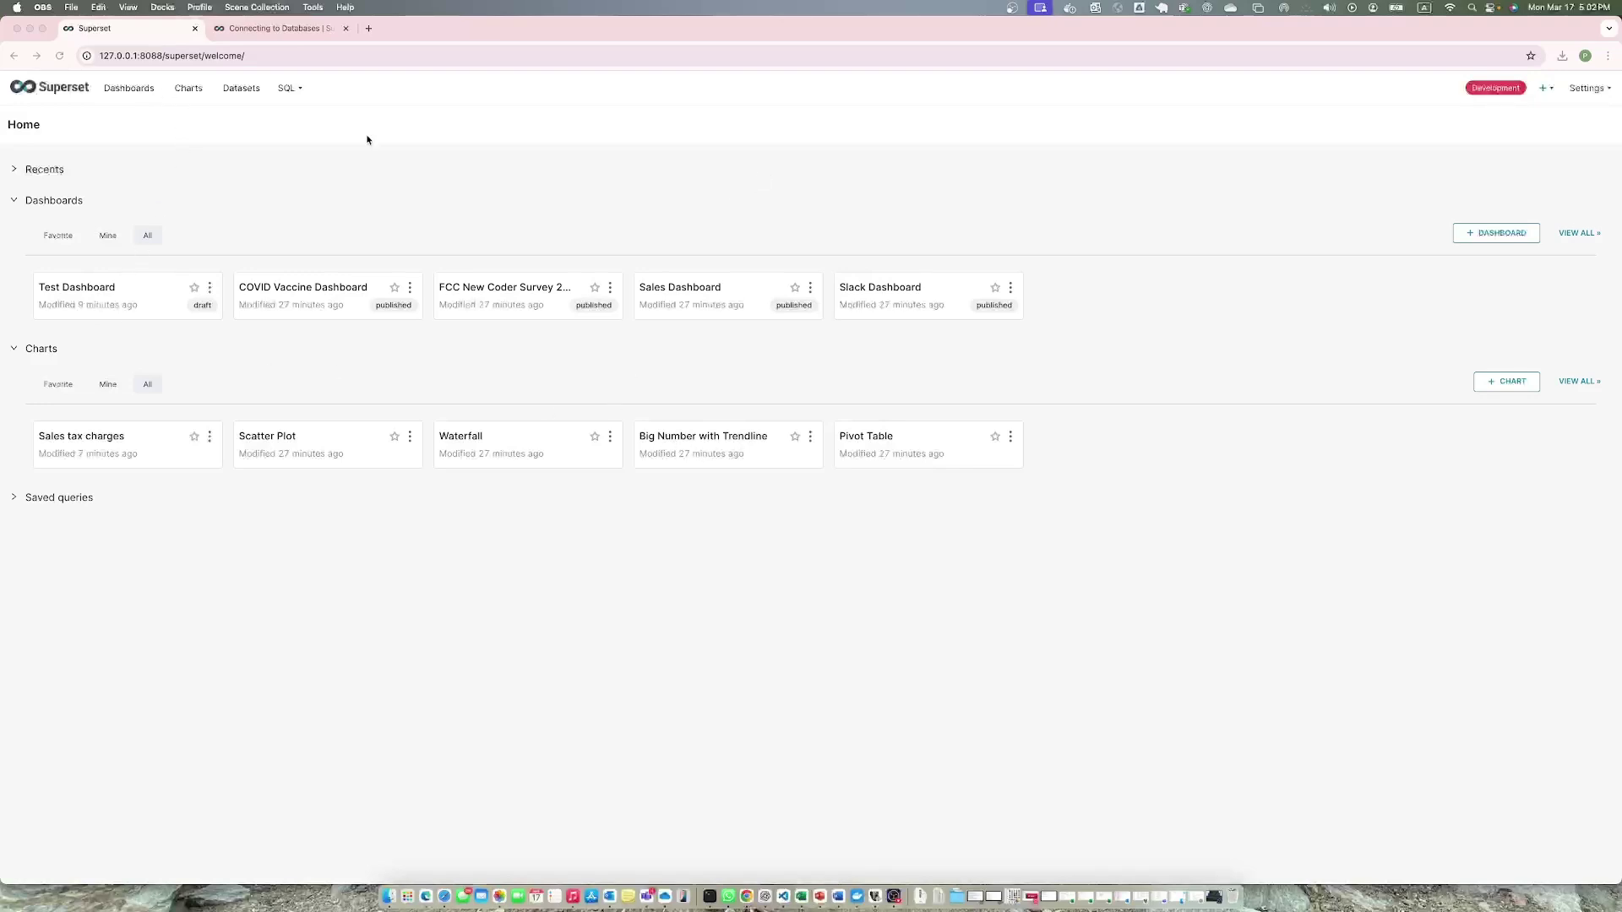
Refresh the Superset welcome page so the dashboards and charts lists show current modified times.
click(59, 55)
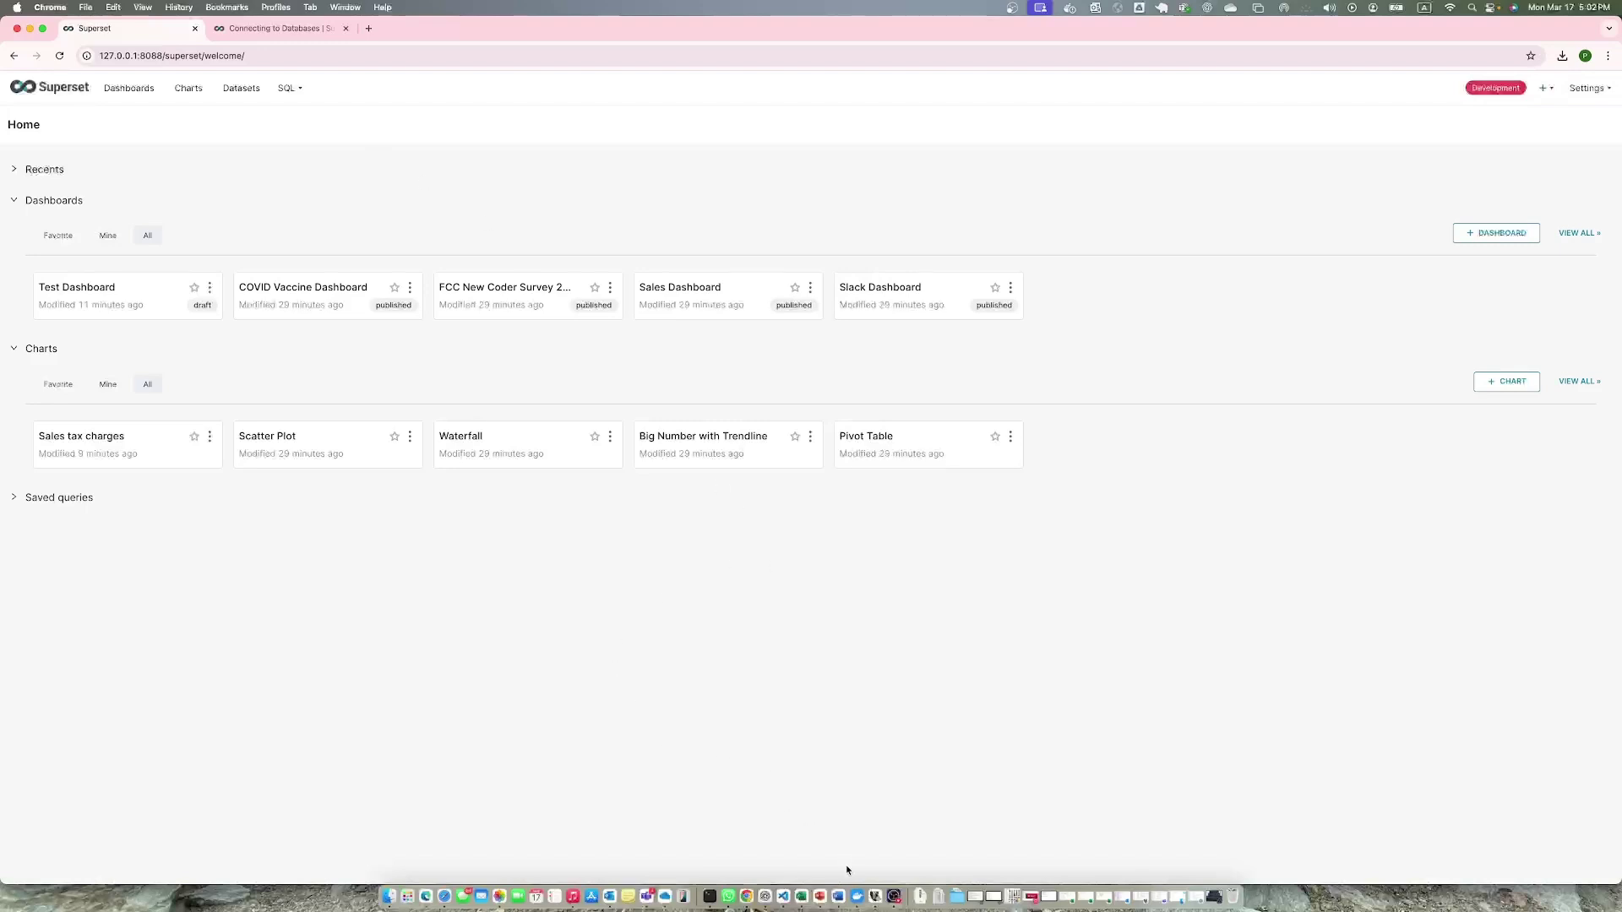
In Docker Desktop Containers, expand the superset stack to confirm postgres-1 and superset run, then minimize.
click(857, 896)
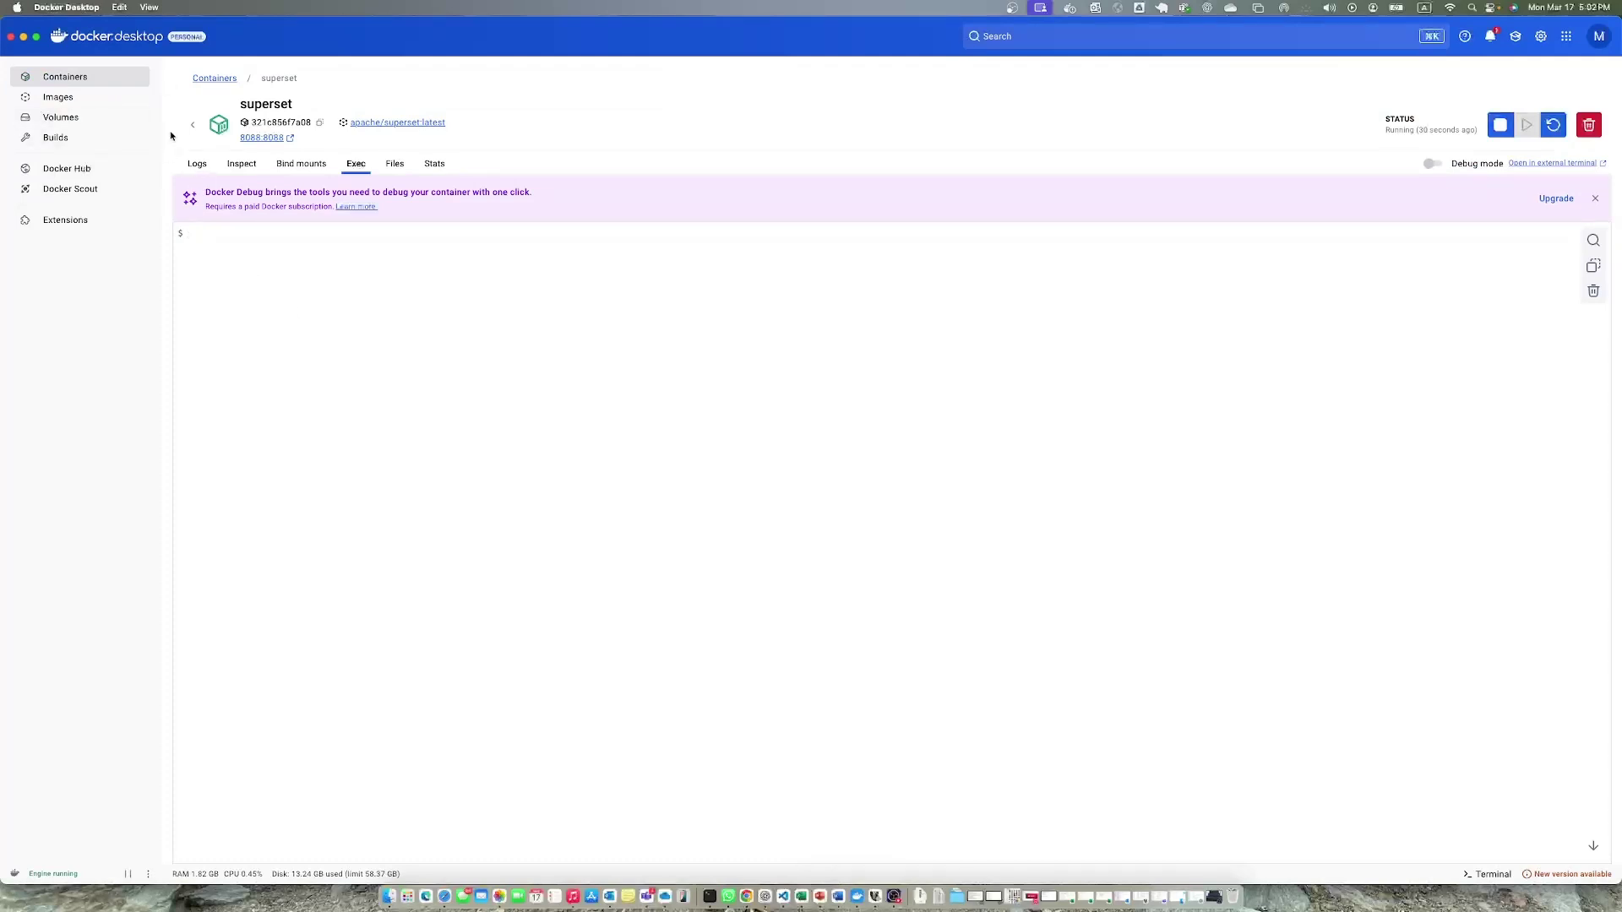
click(126, 77)
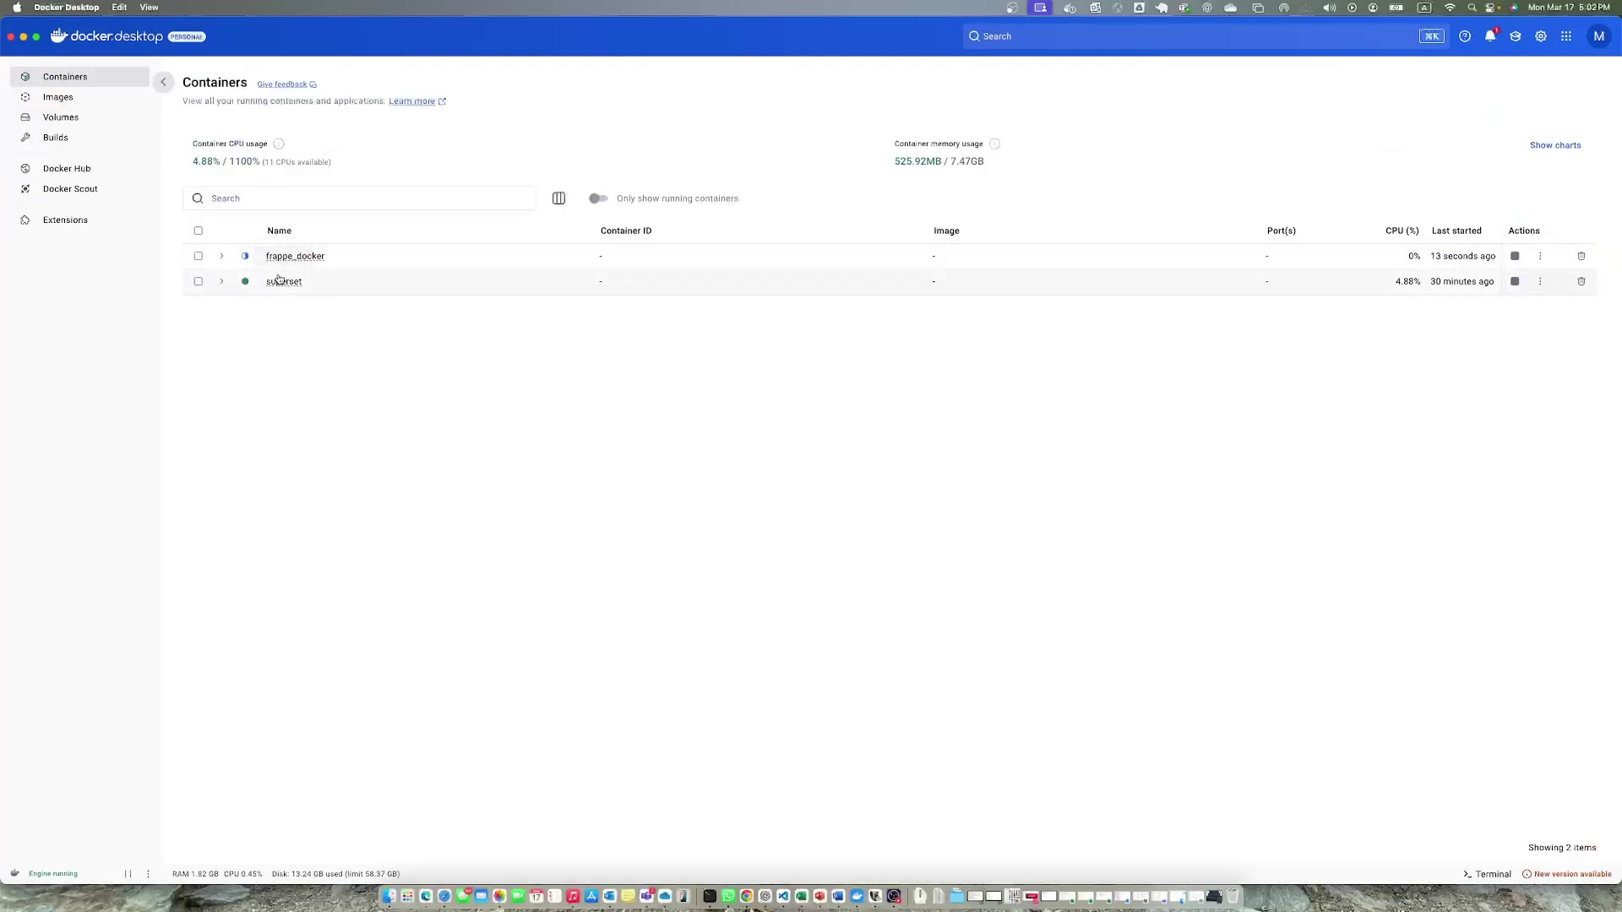
click(222, 283)
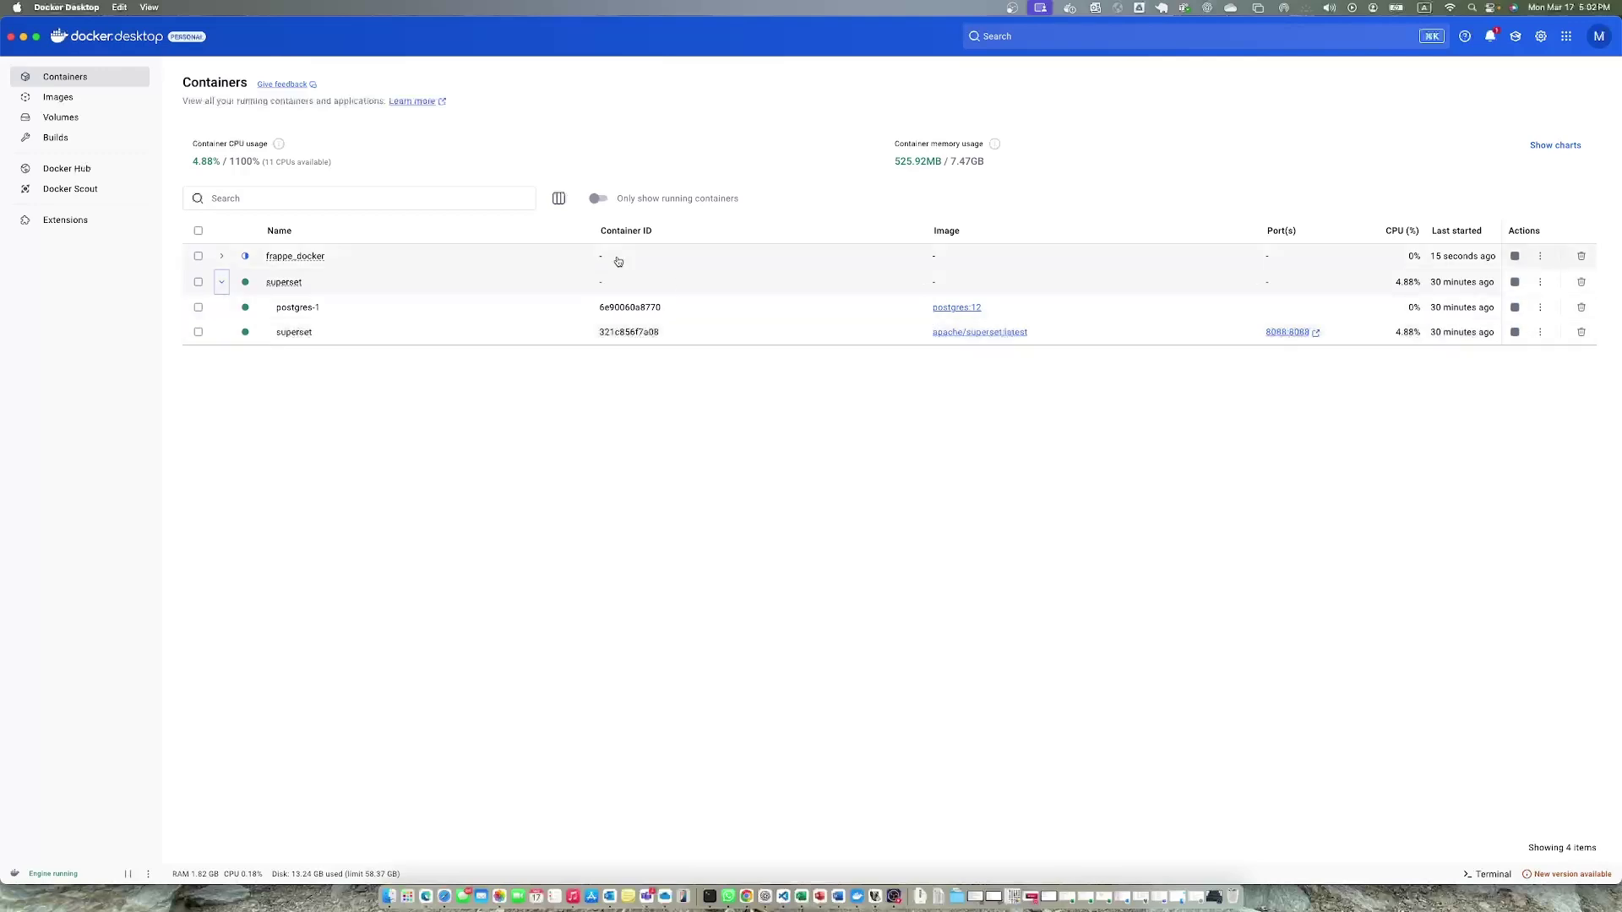
click(22, 37)
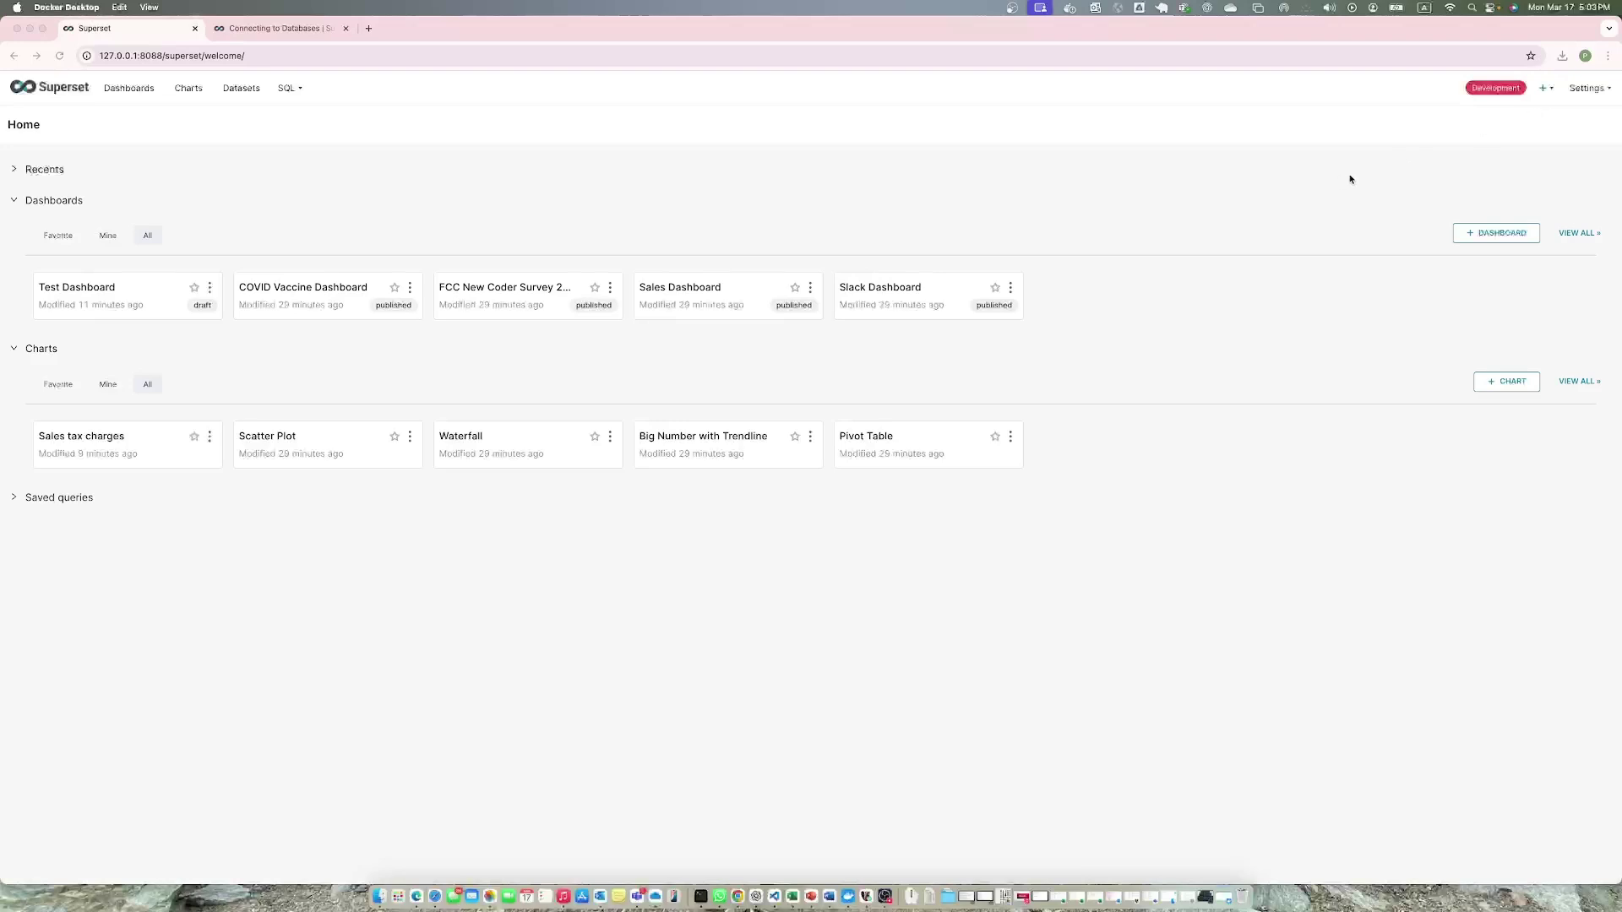
Go to Database Connections from the Settings menu.
click(1582, 93)
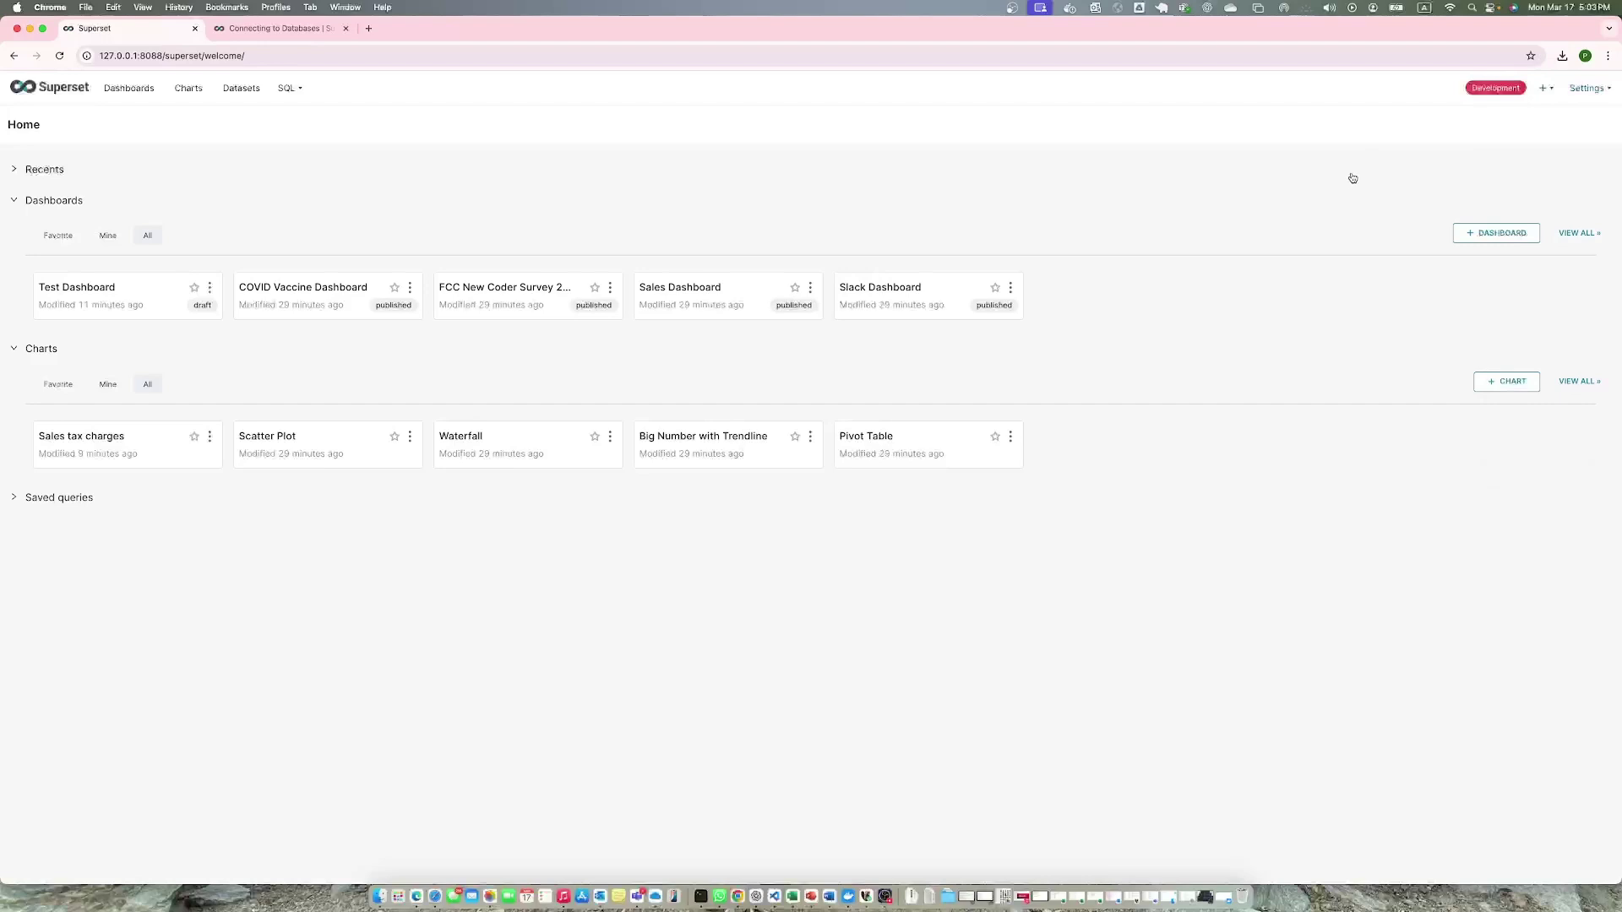
mouse_move(1582, 93)
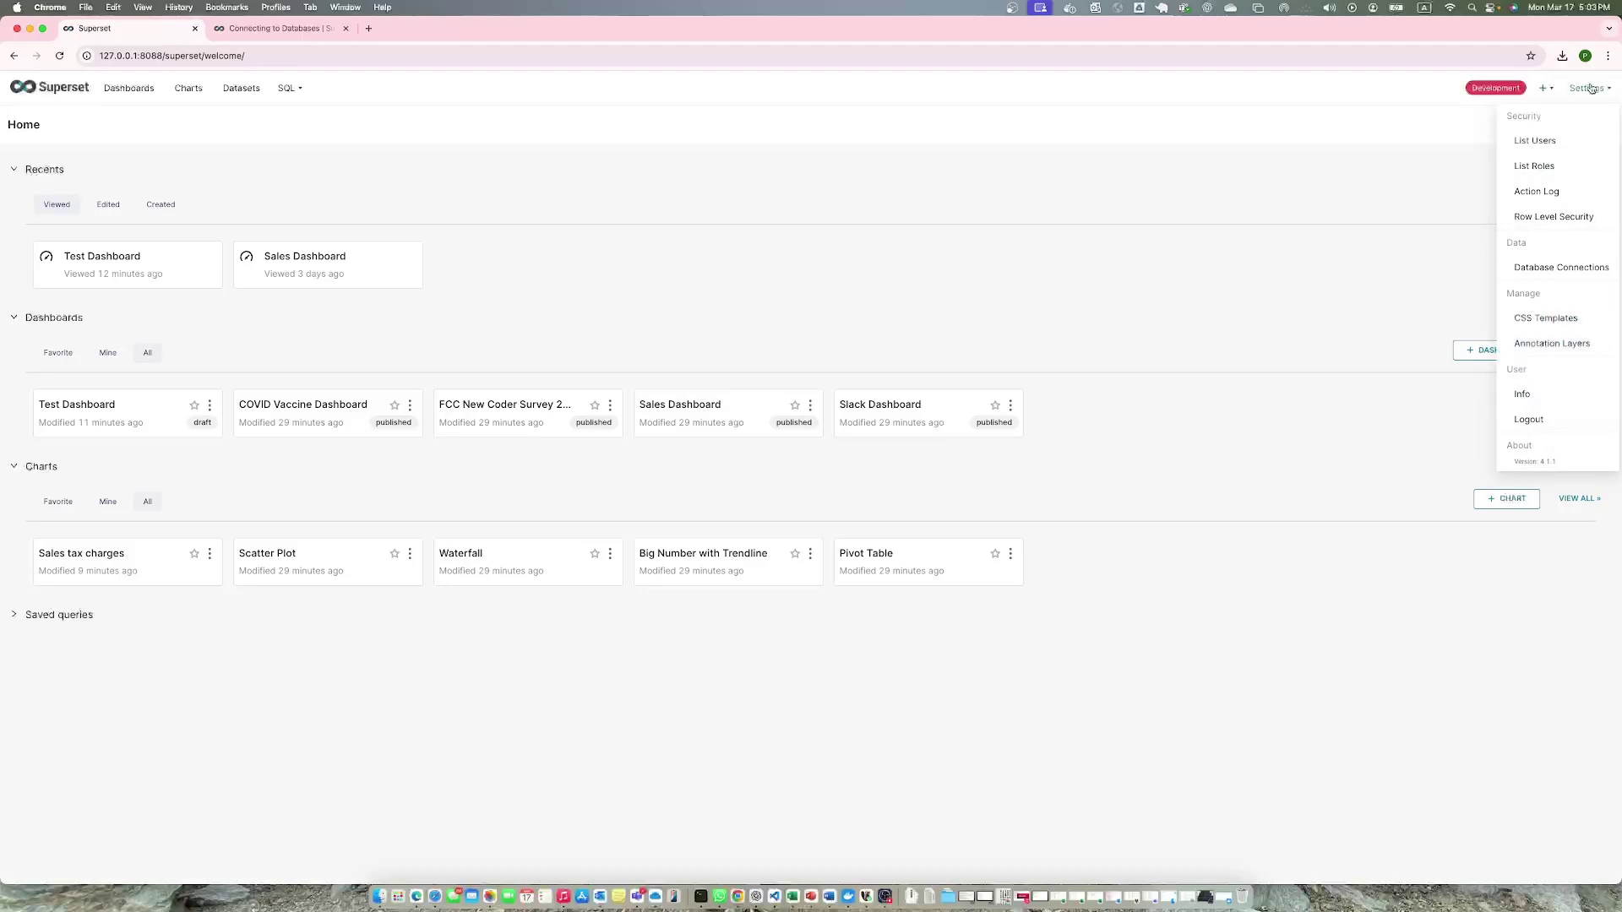
click(1541, 267)
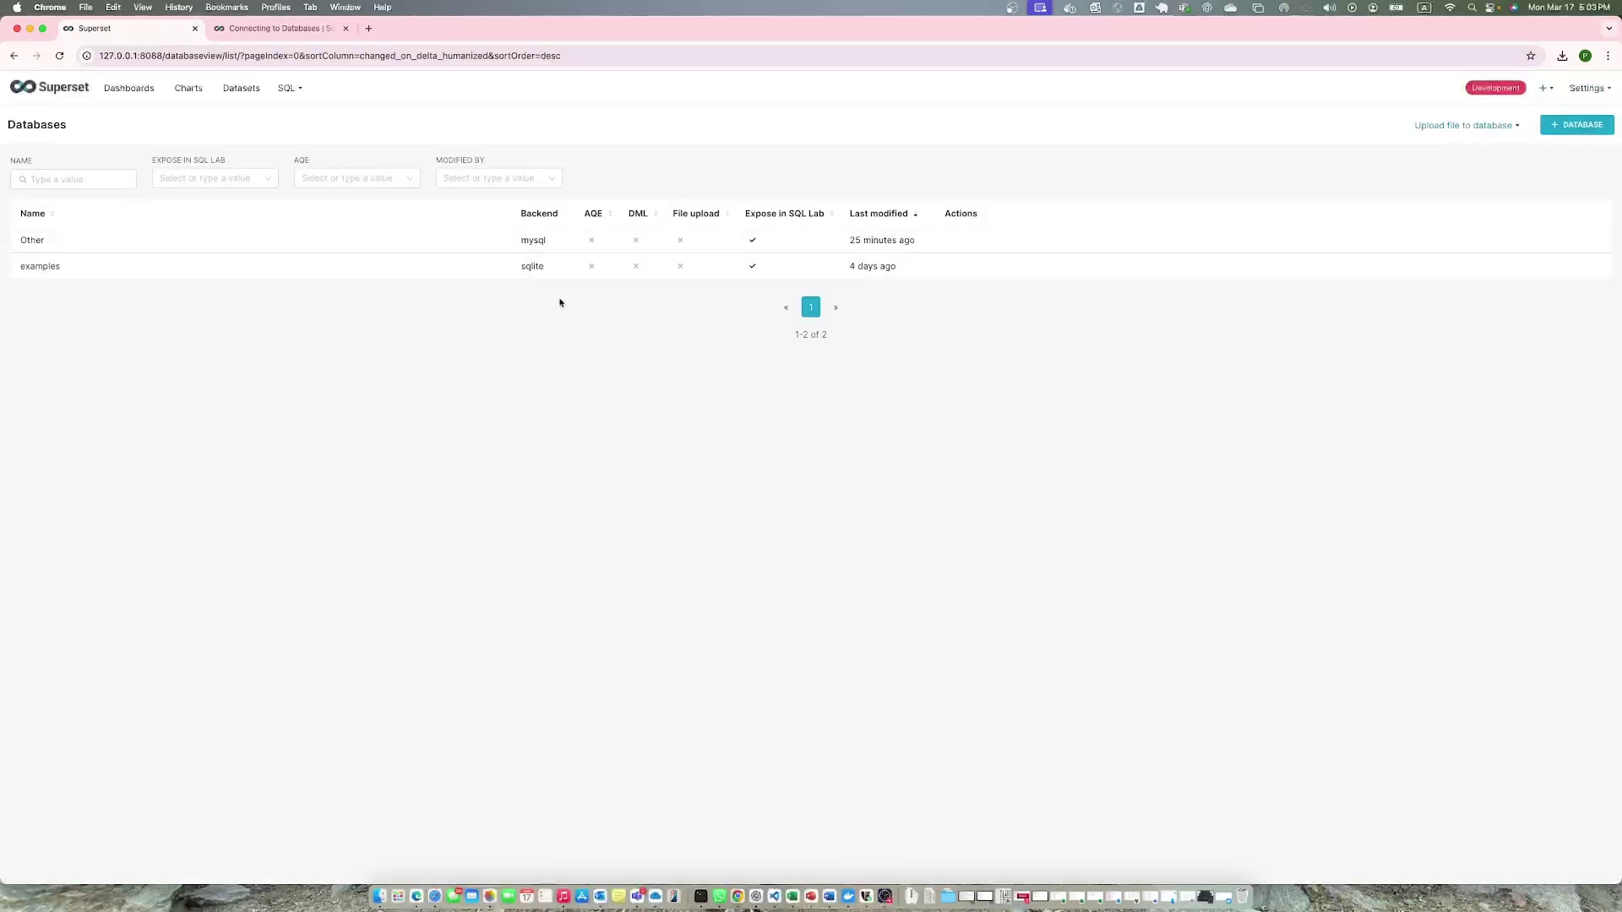
Review the Connect a database dialog's options via + DATABASE, then close it.
click(1552, 128)
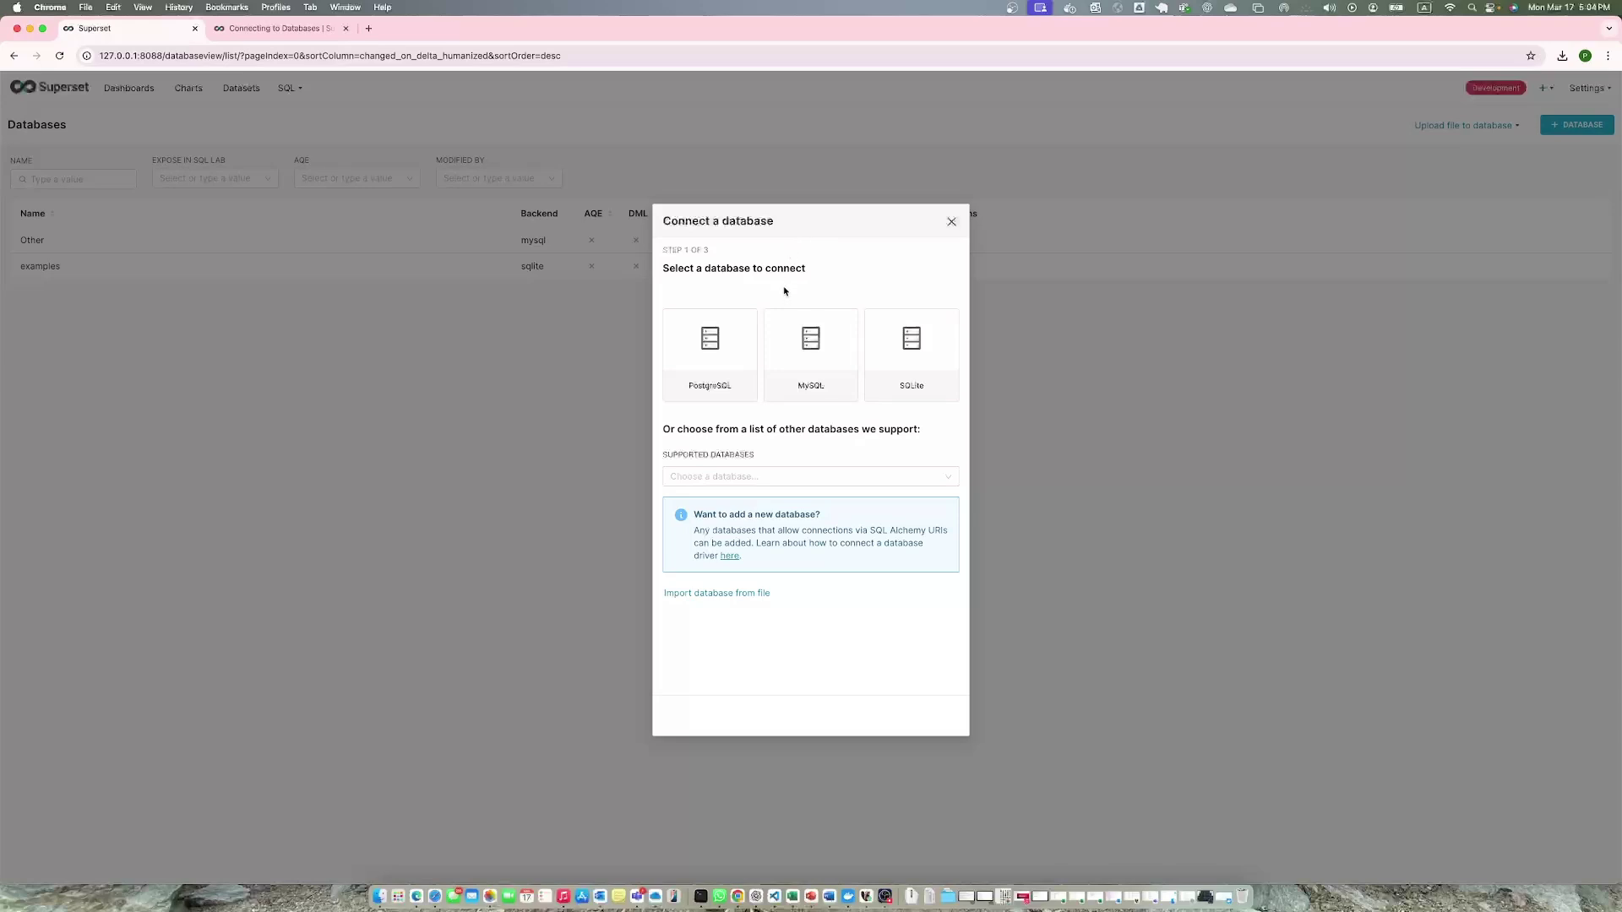
click(951, 229)
Skim the supported databases and drivers table on the Connecting to Databases docs page.
click(253, 30)
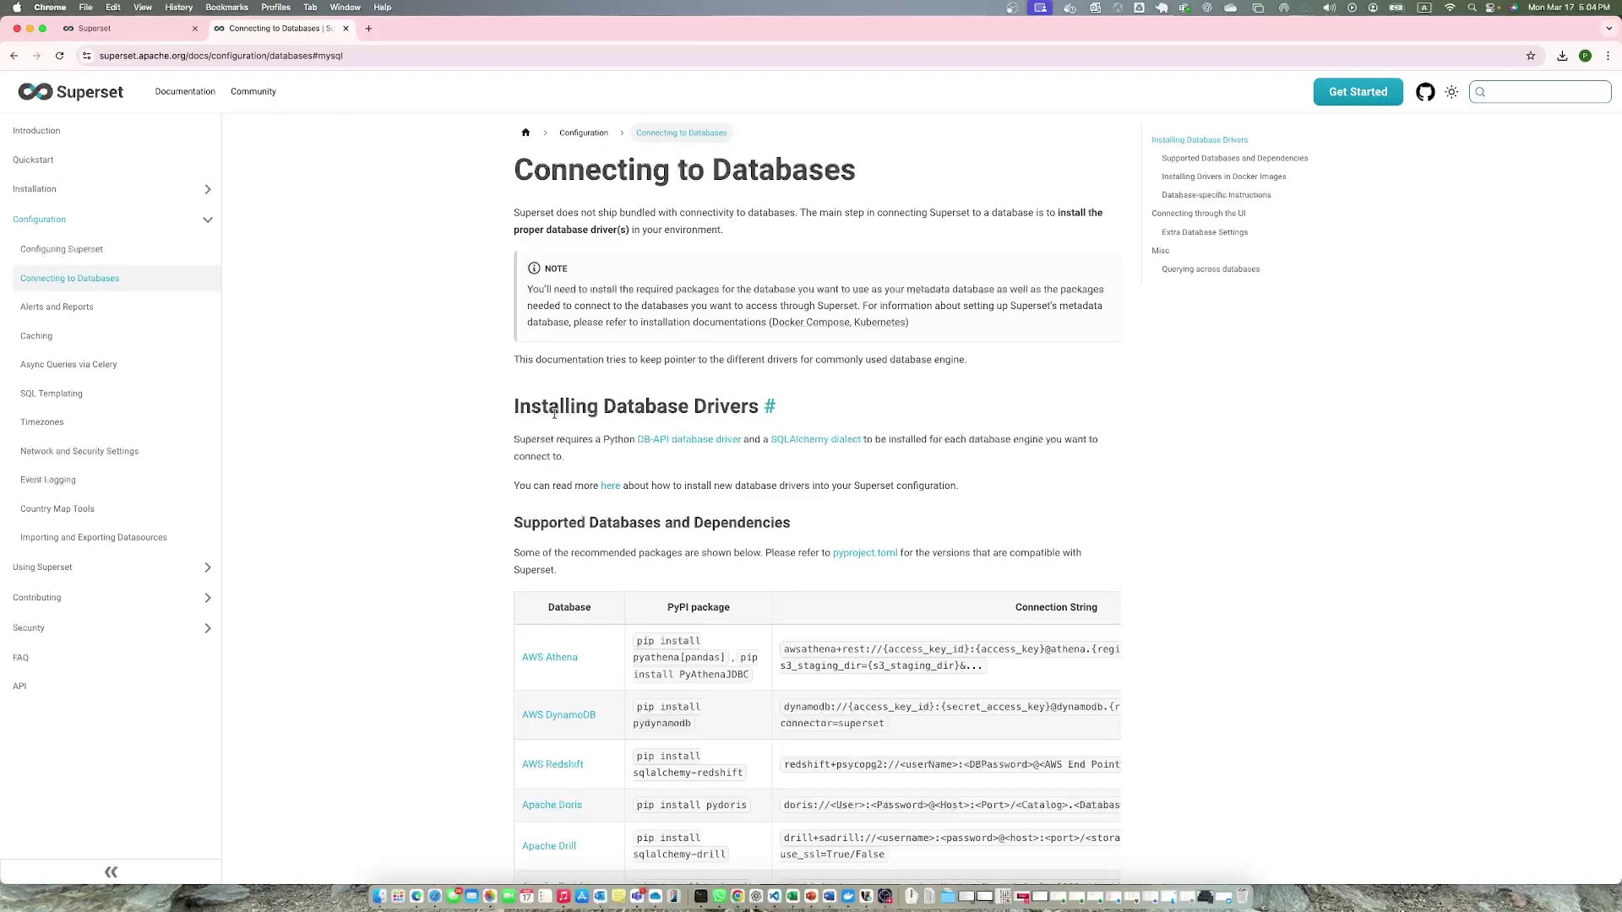
scroll(555, 414, down, 5)
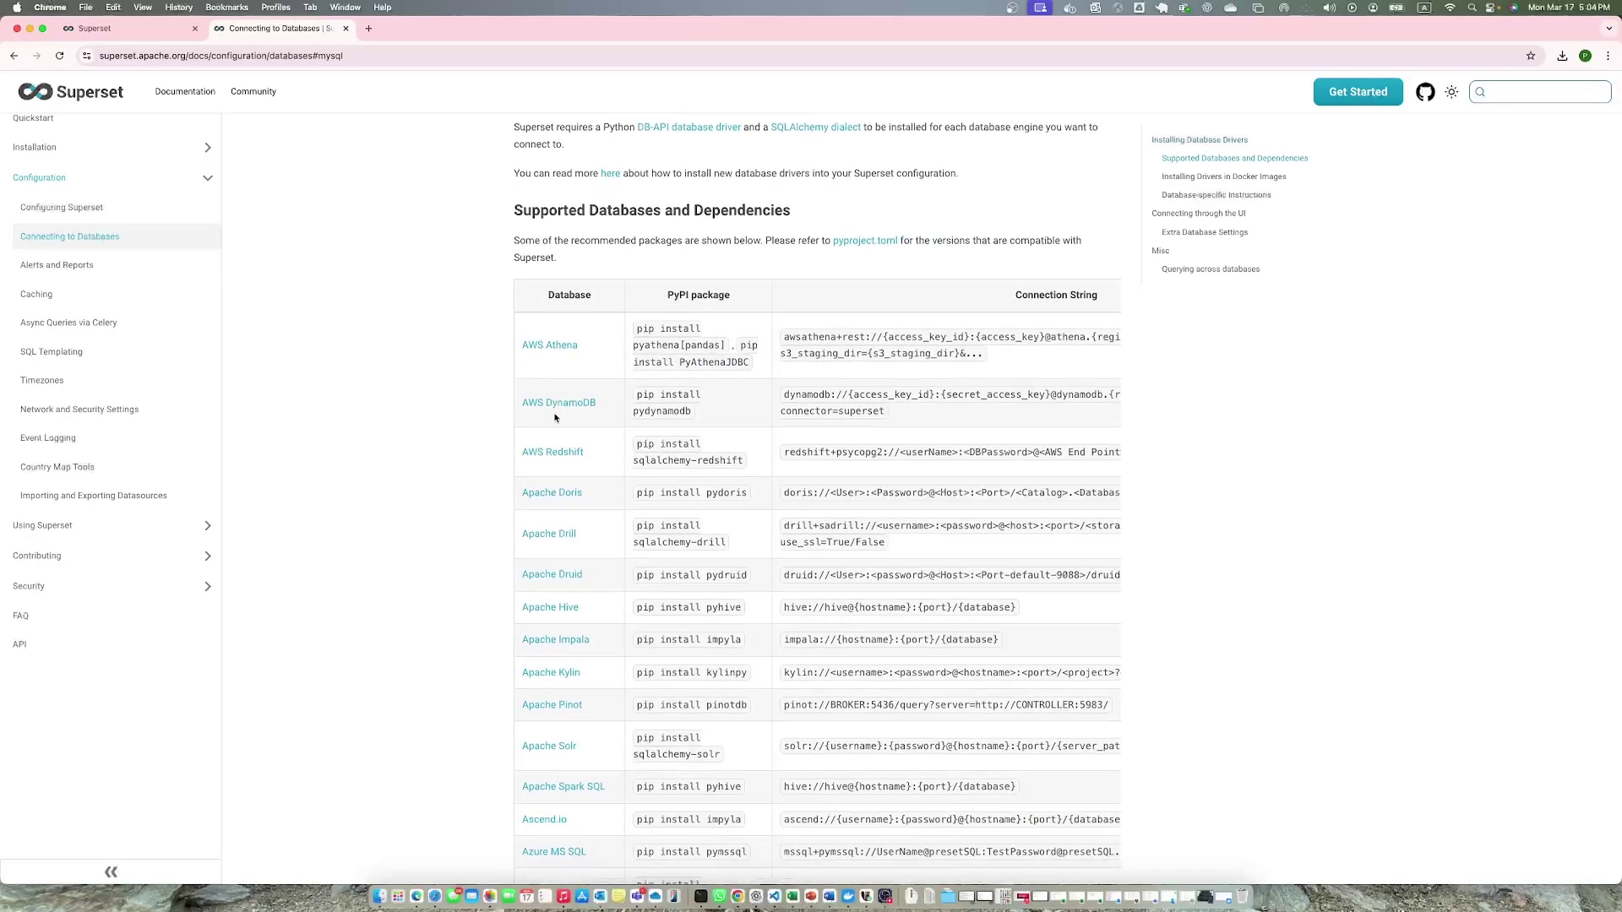
scroll(555, 418, up, 5)
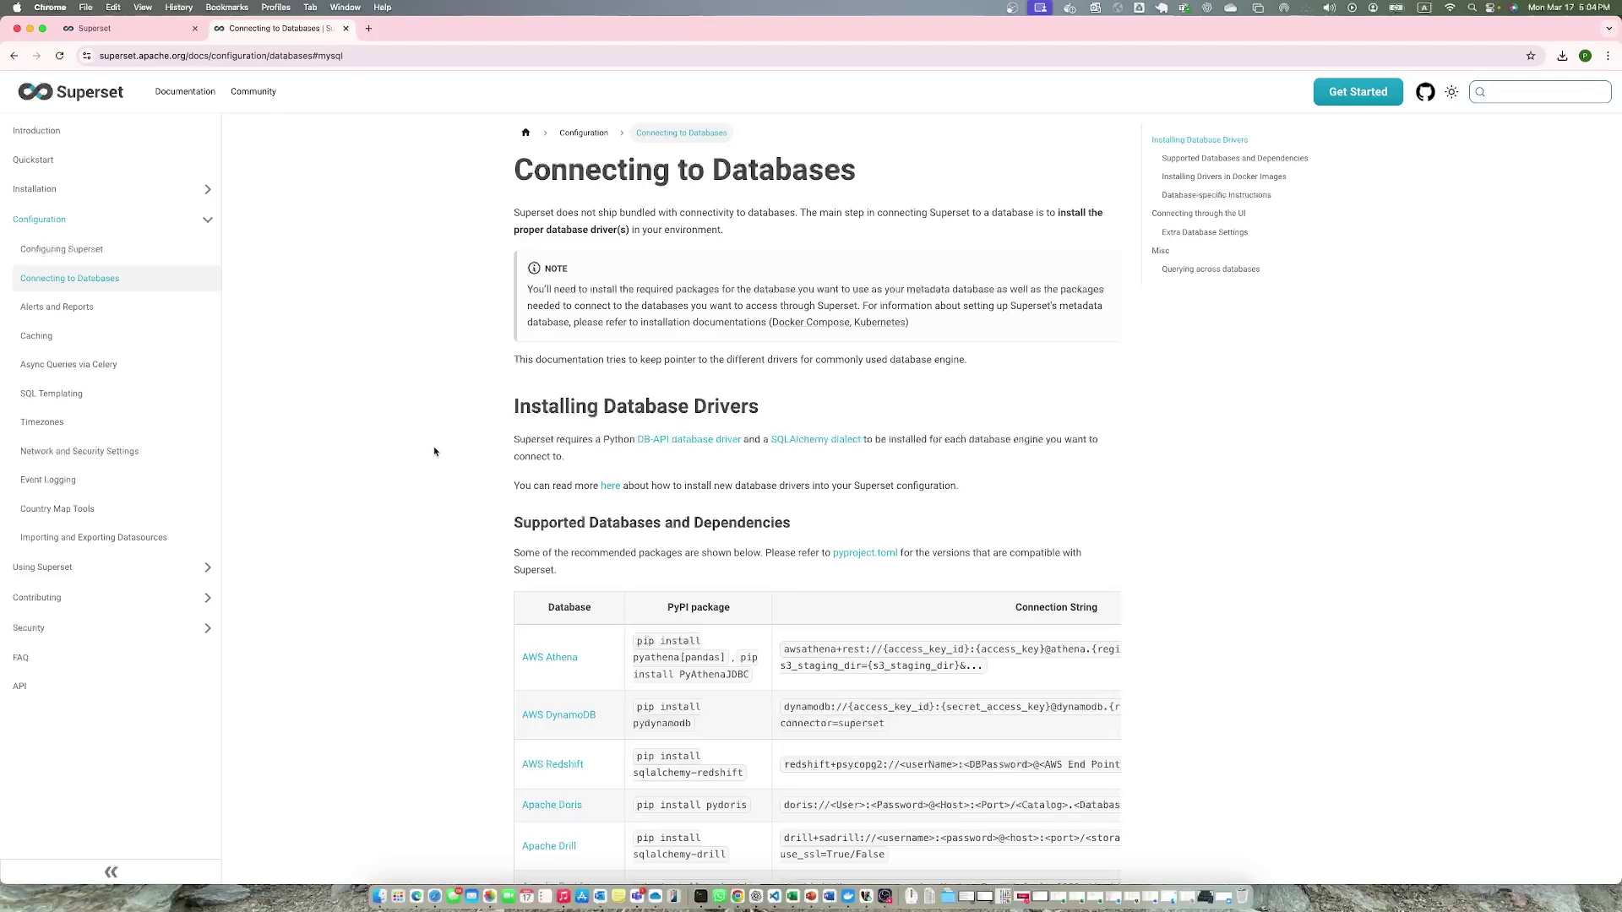
scroll(434, 452, down, 2)
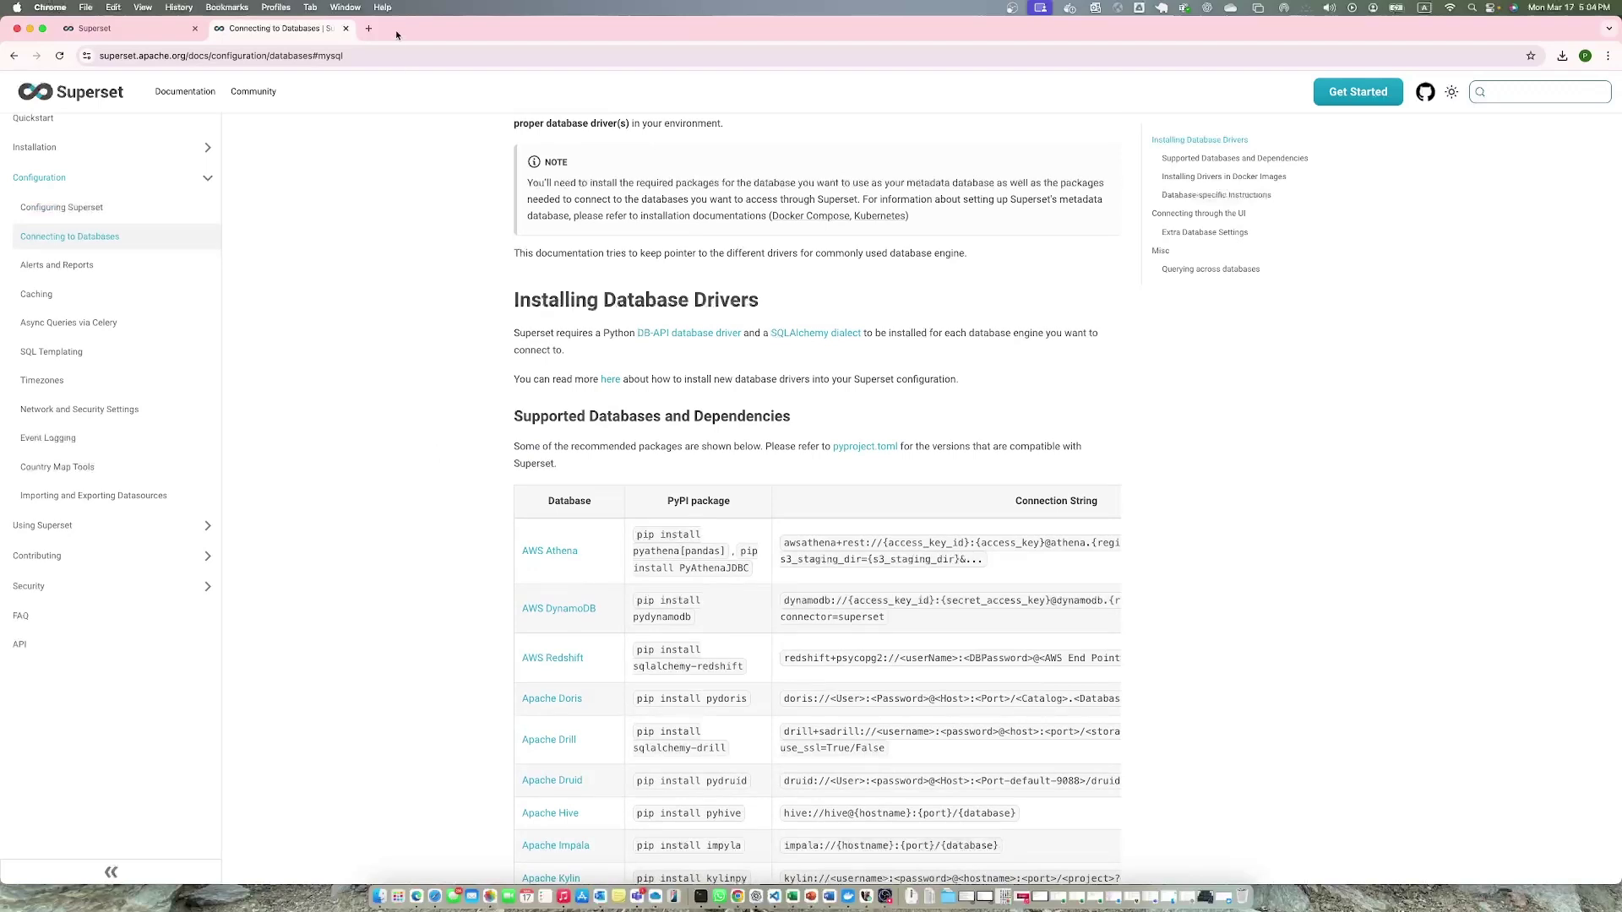
click(128, 29)
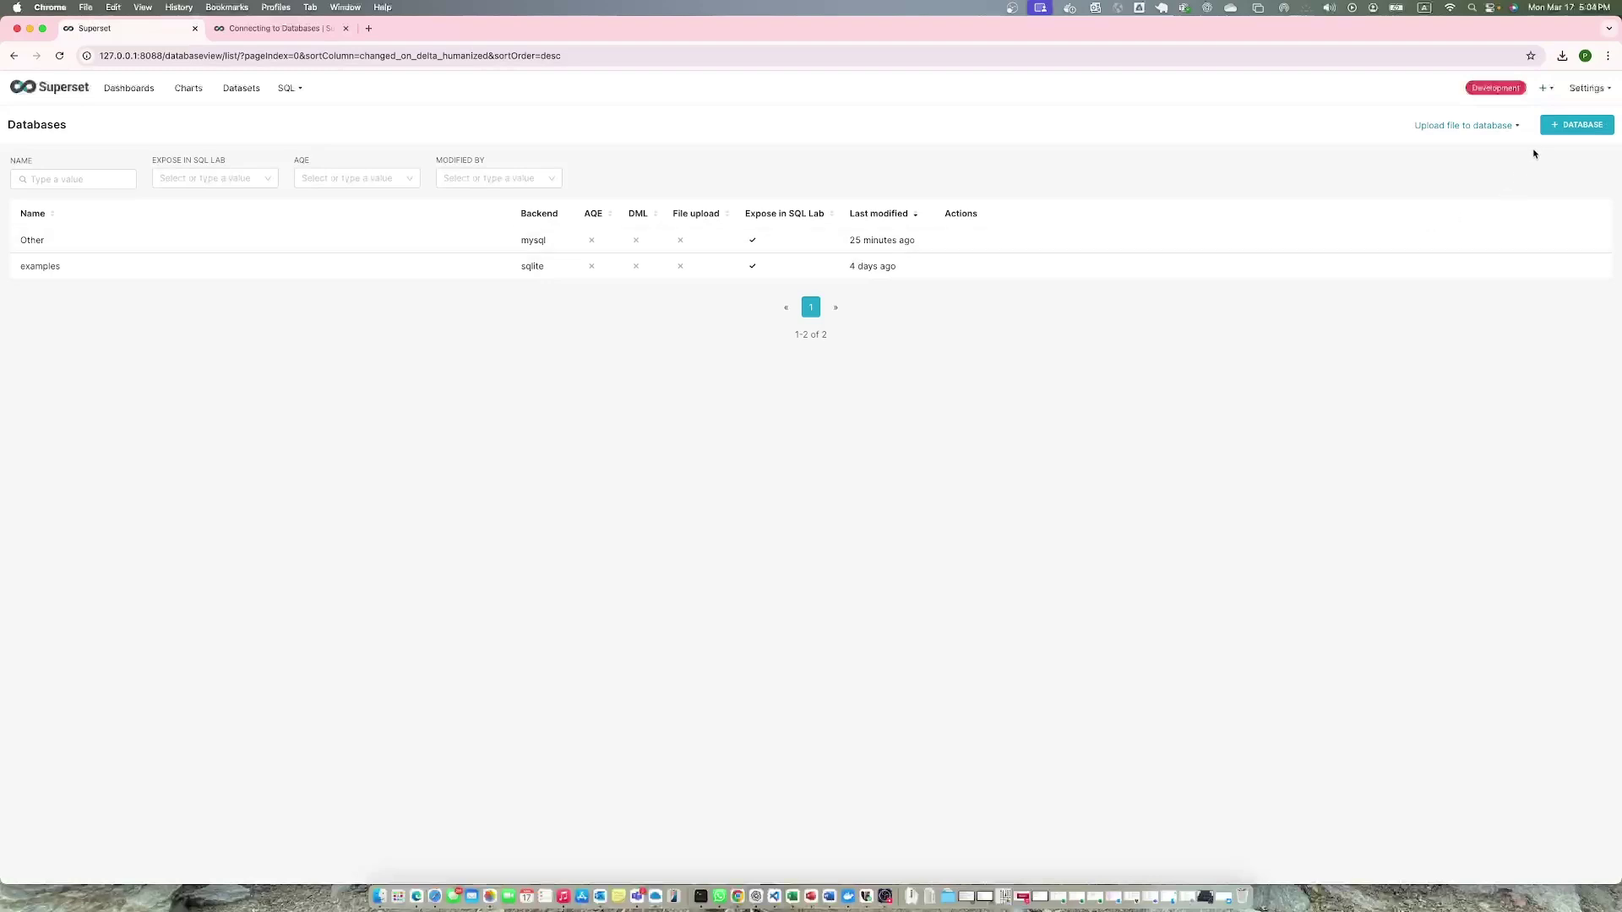
click(1548, 128)
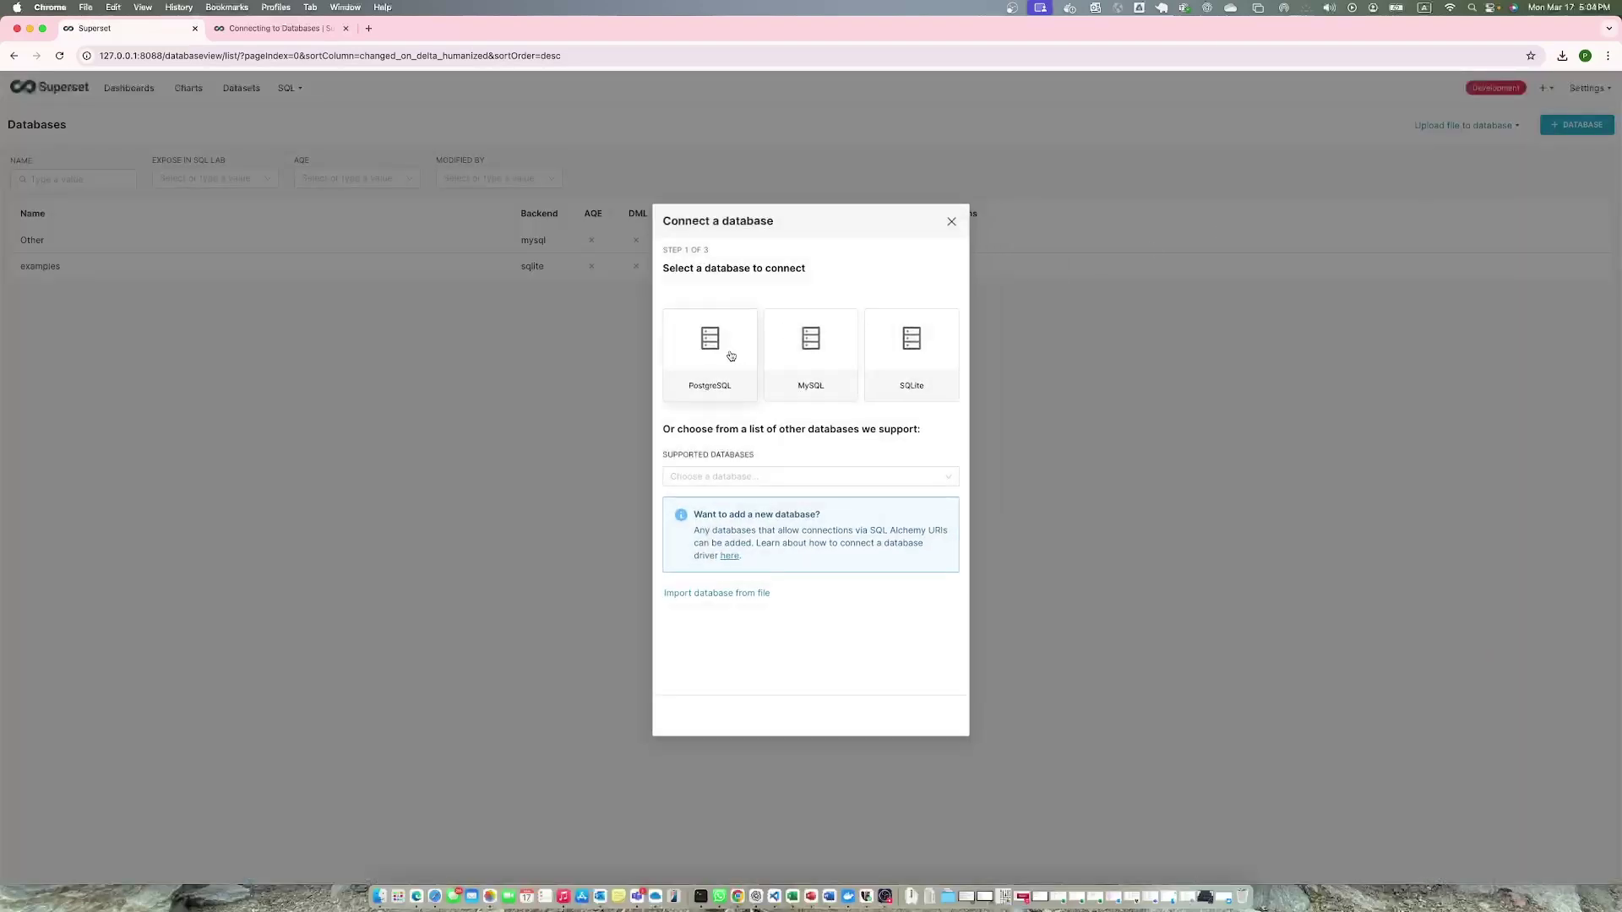
click(730, 356)
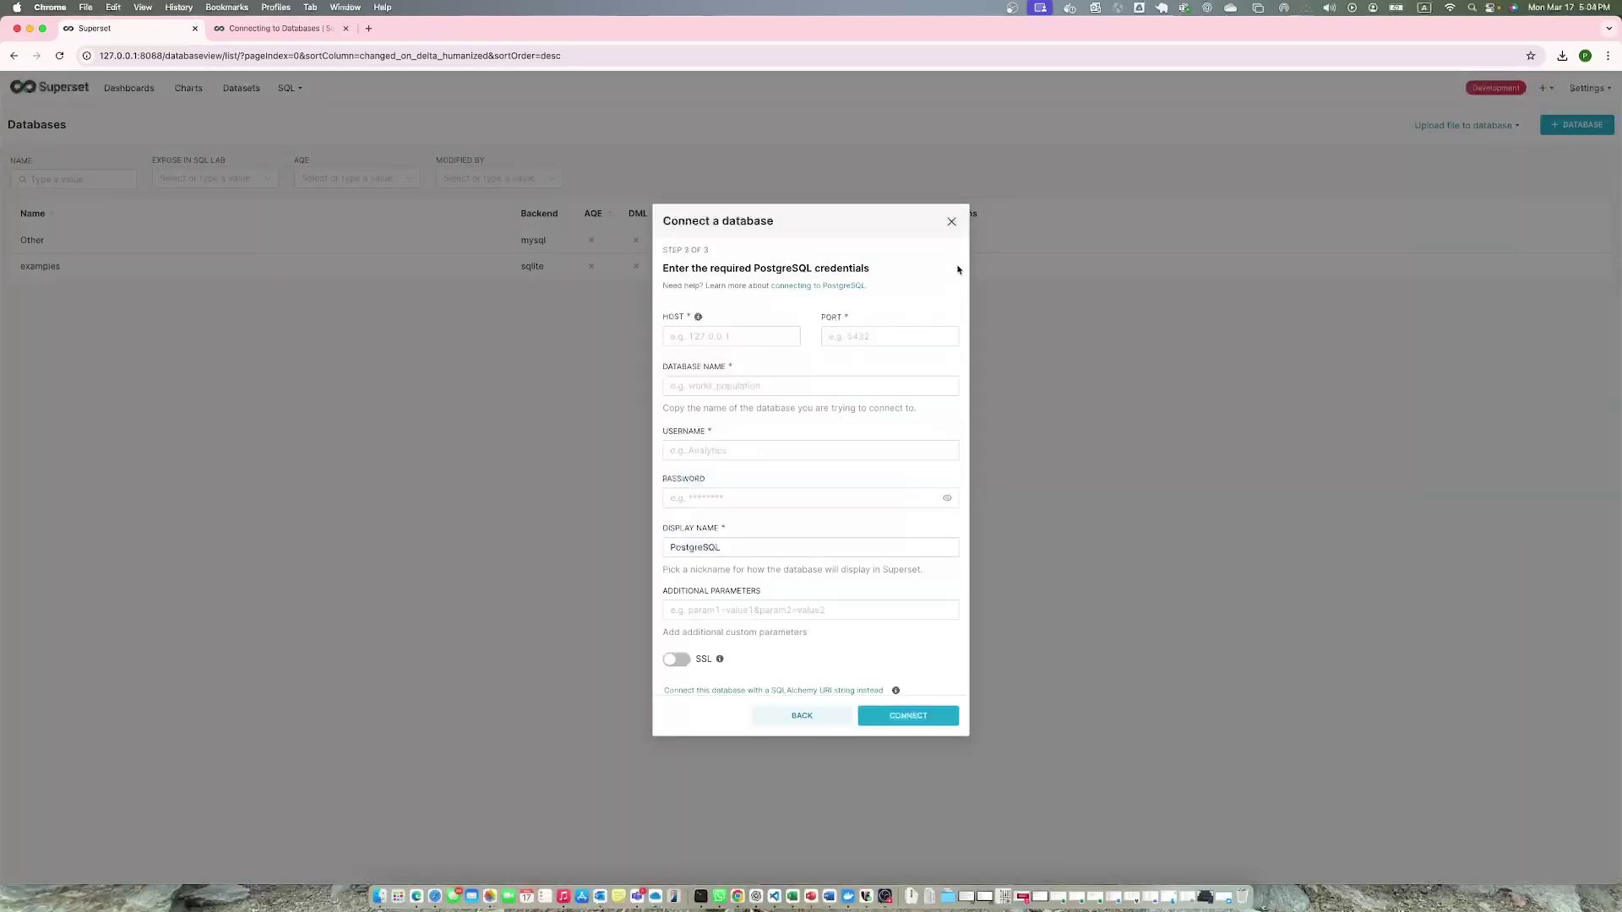
click(951, 222)
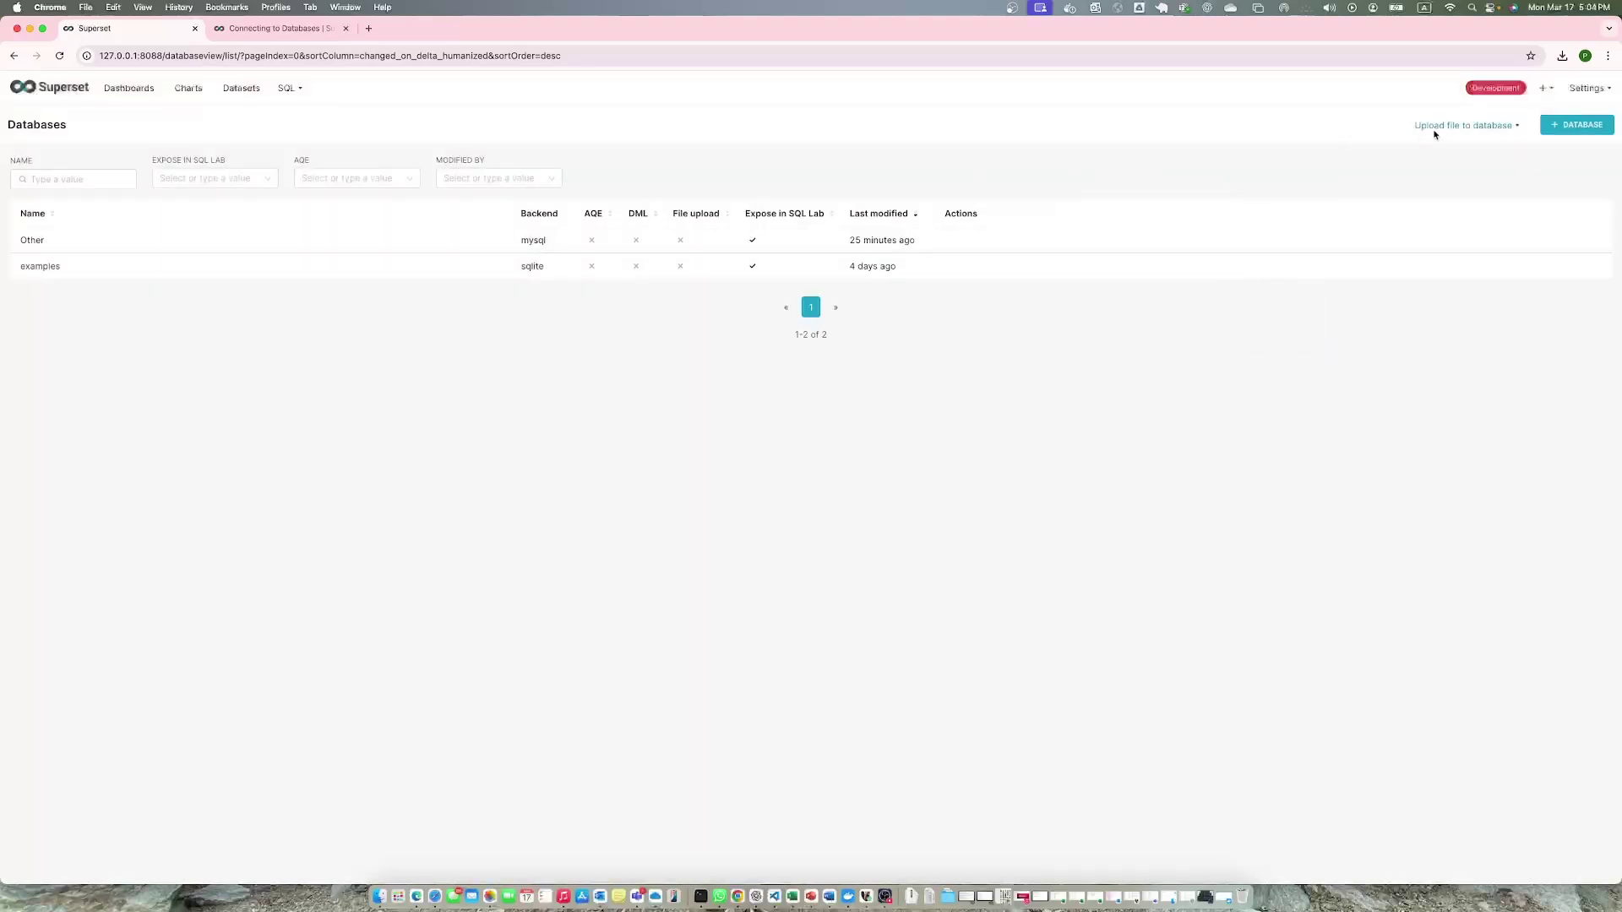
click(1561, 124)
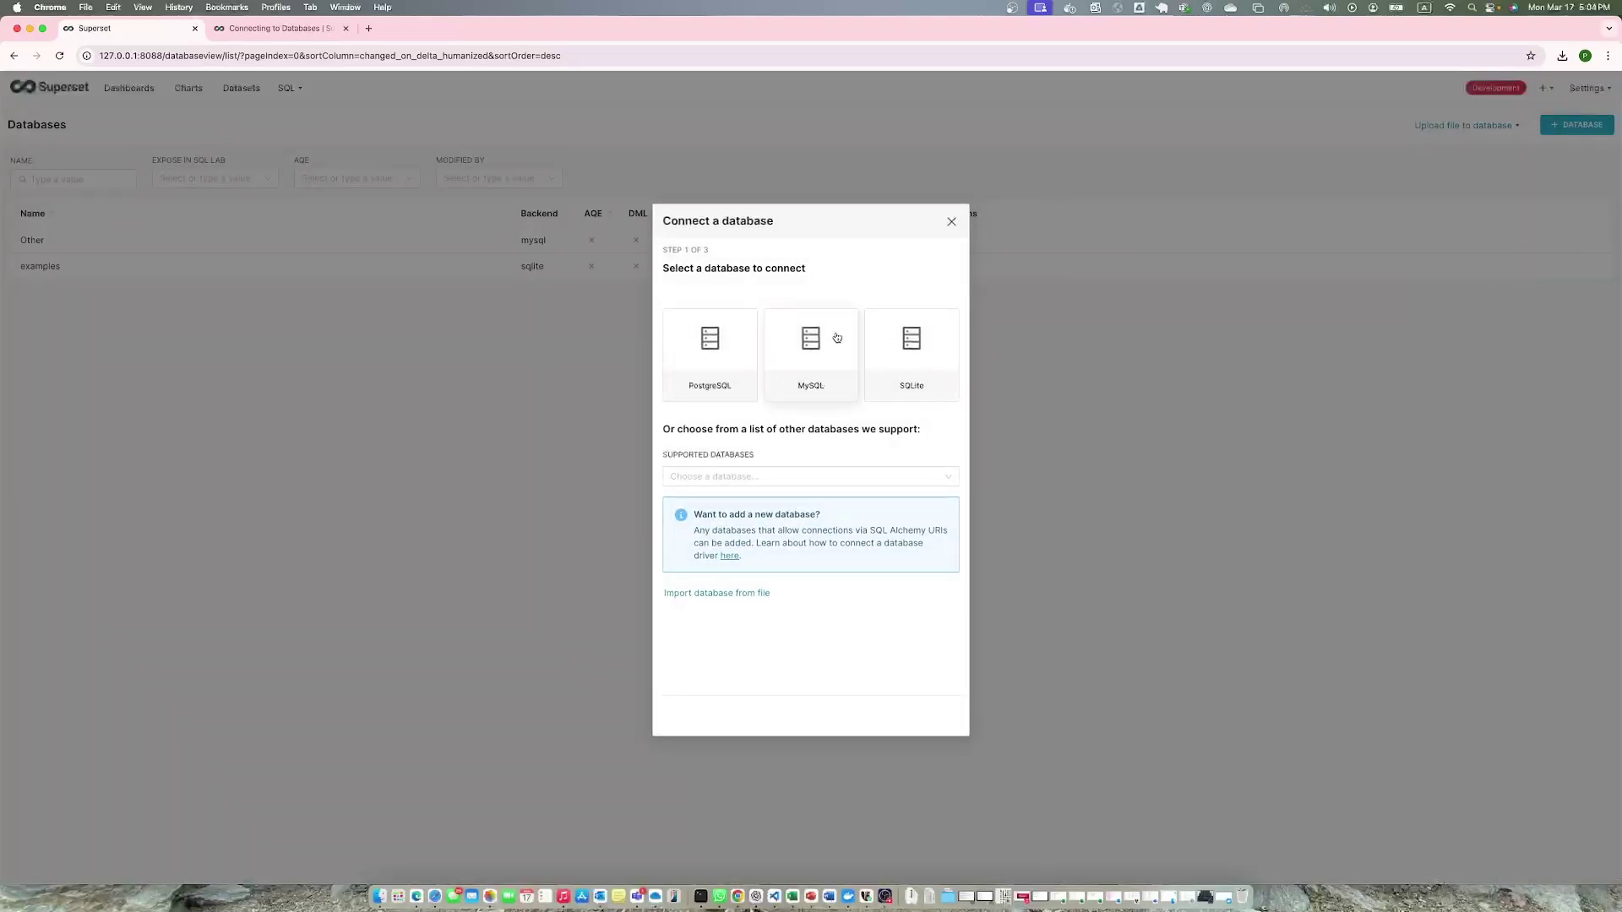
click(951, 223)
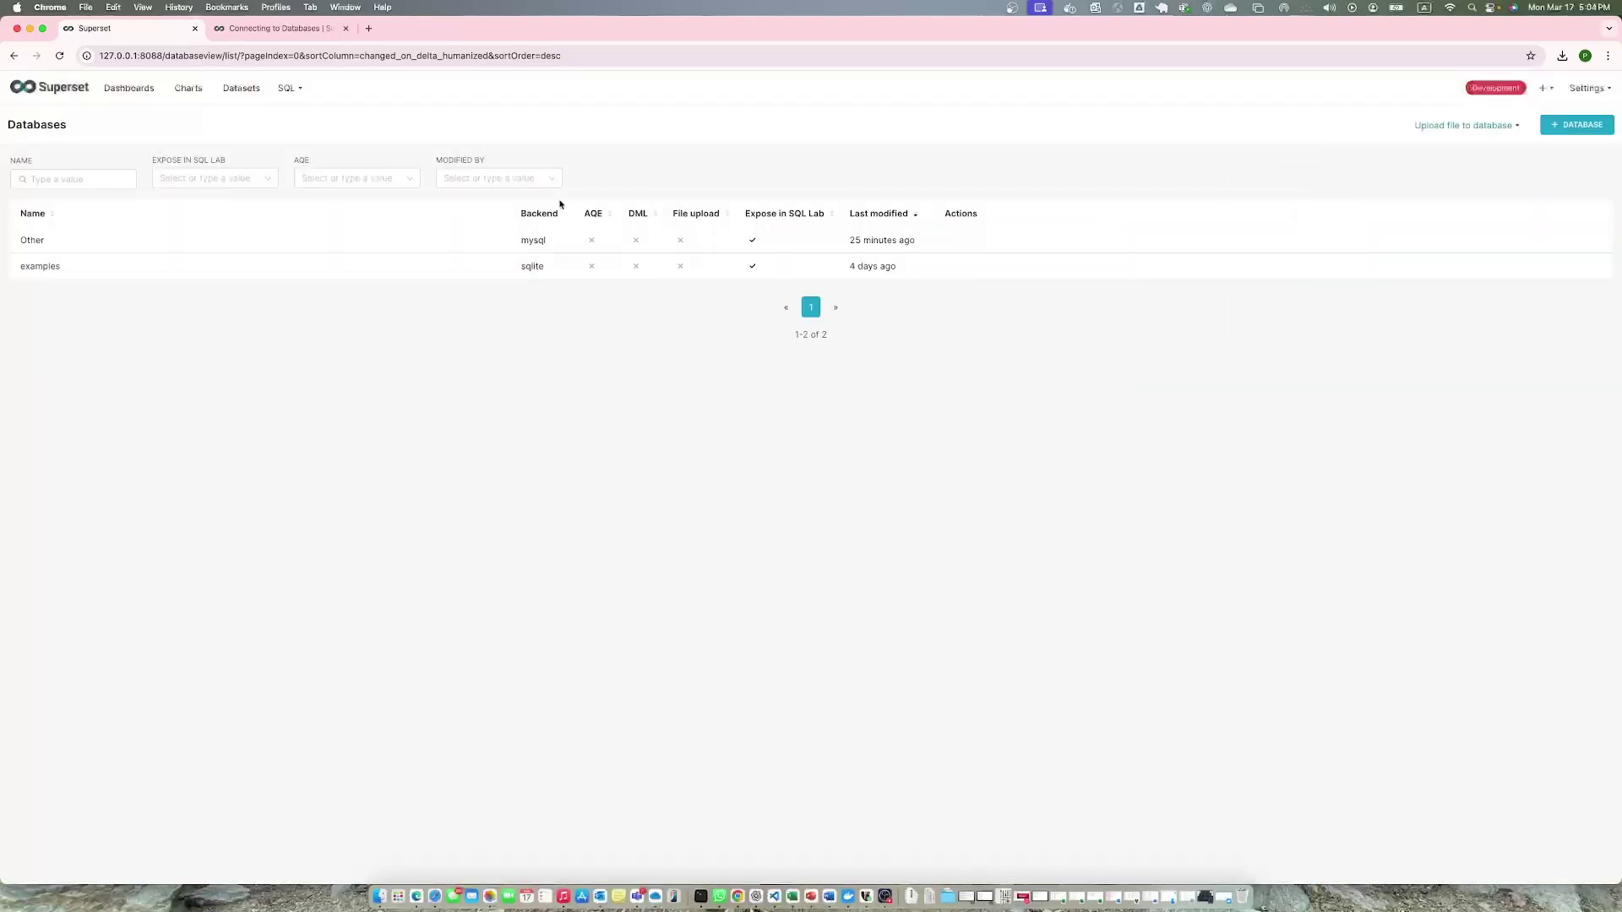
Scroll the Connecting to Databases docs and try the documentation search for 'sq', then dismiss it.
click(243, 30)
scroll(589, 440, down, 15)
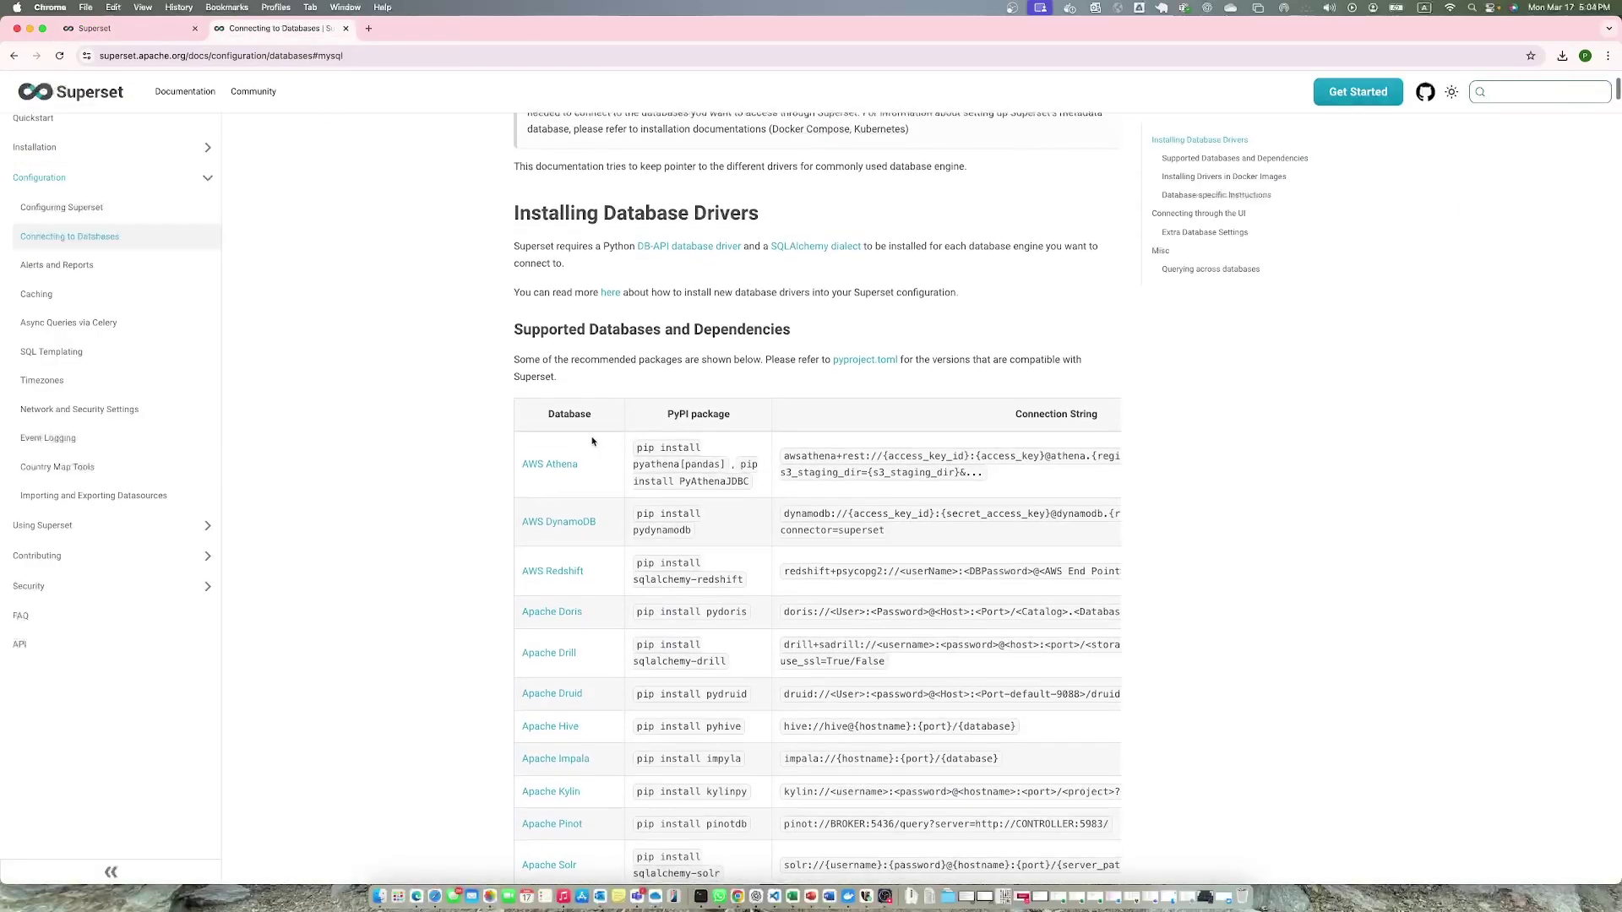
scroll(592, 440, down, 10)
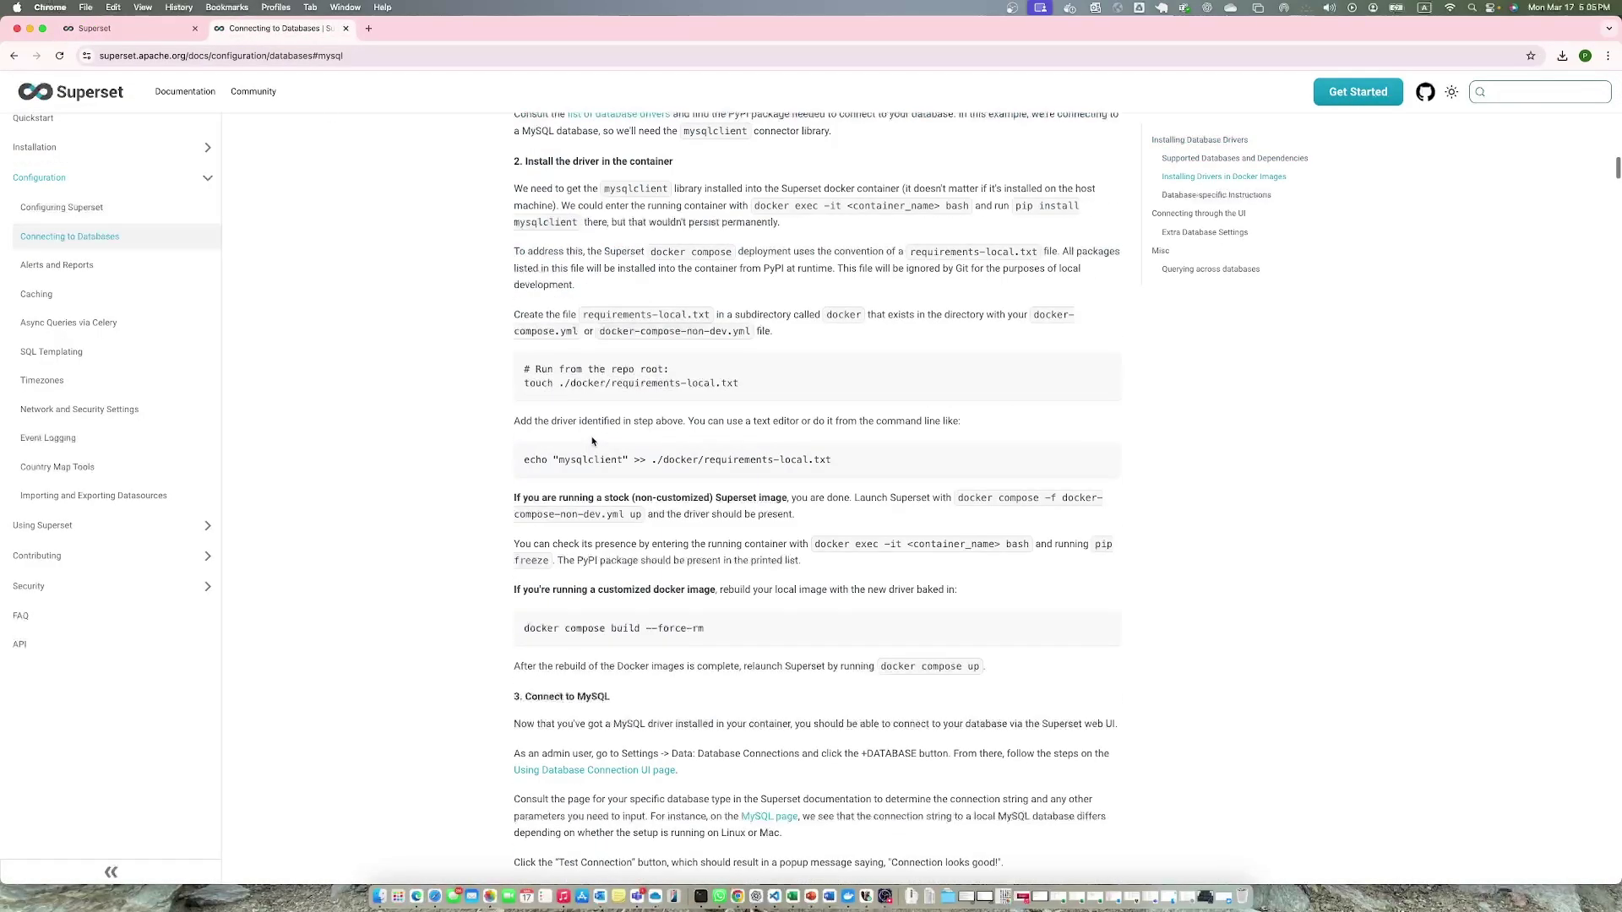
scroll(591, 437, up, 10)
click(1505, 95)
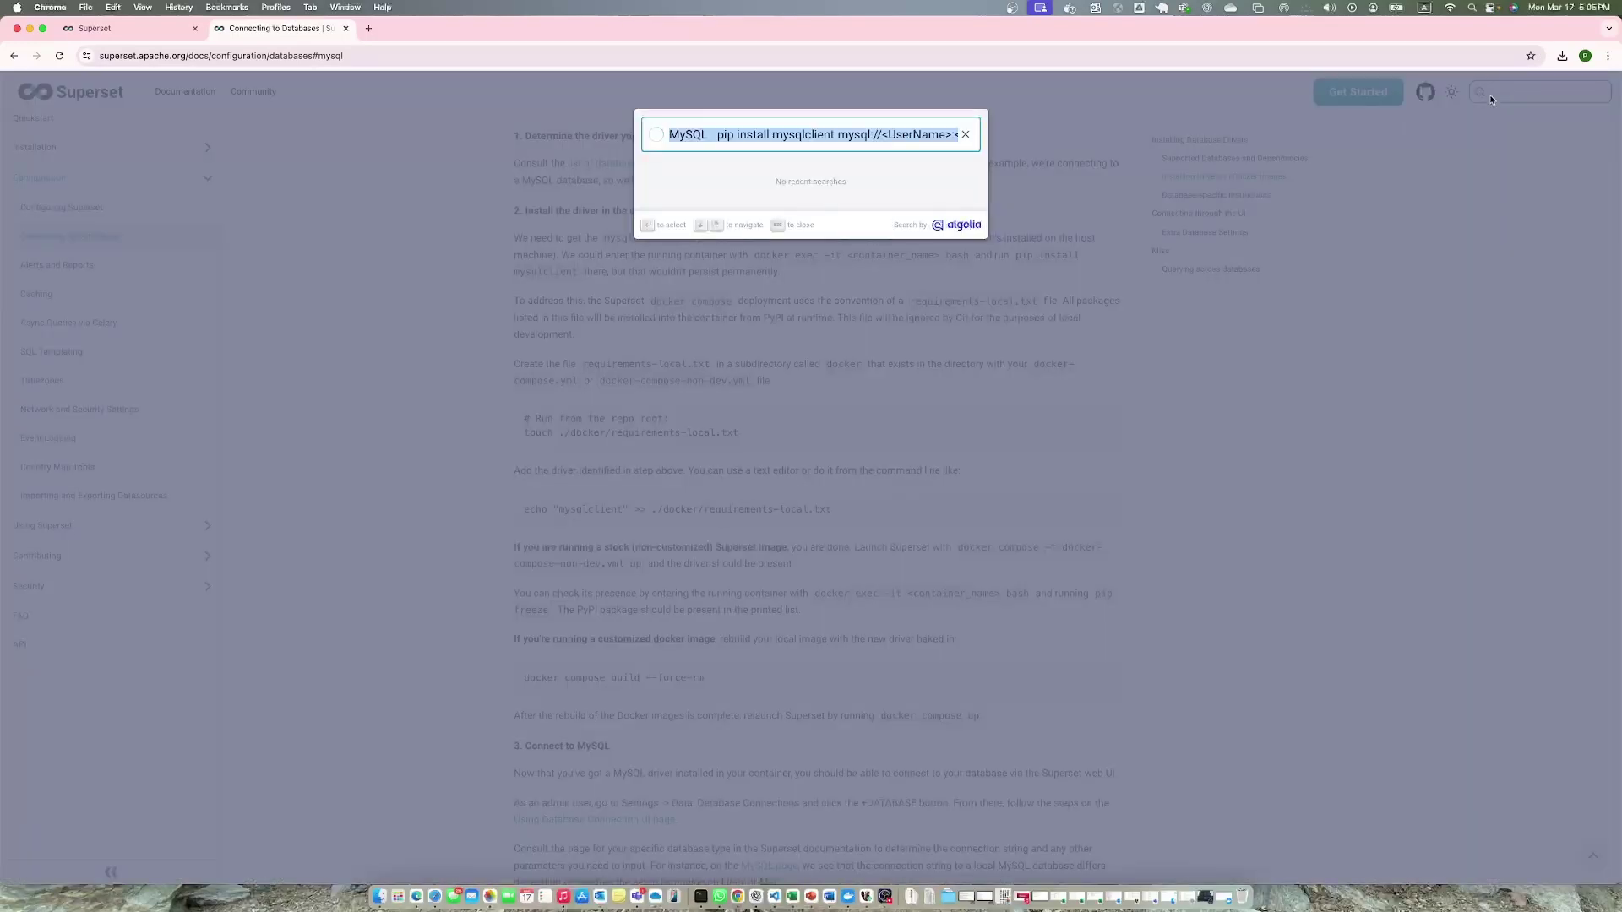
text(sql)
key(Escape)
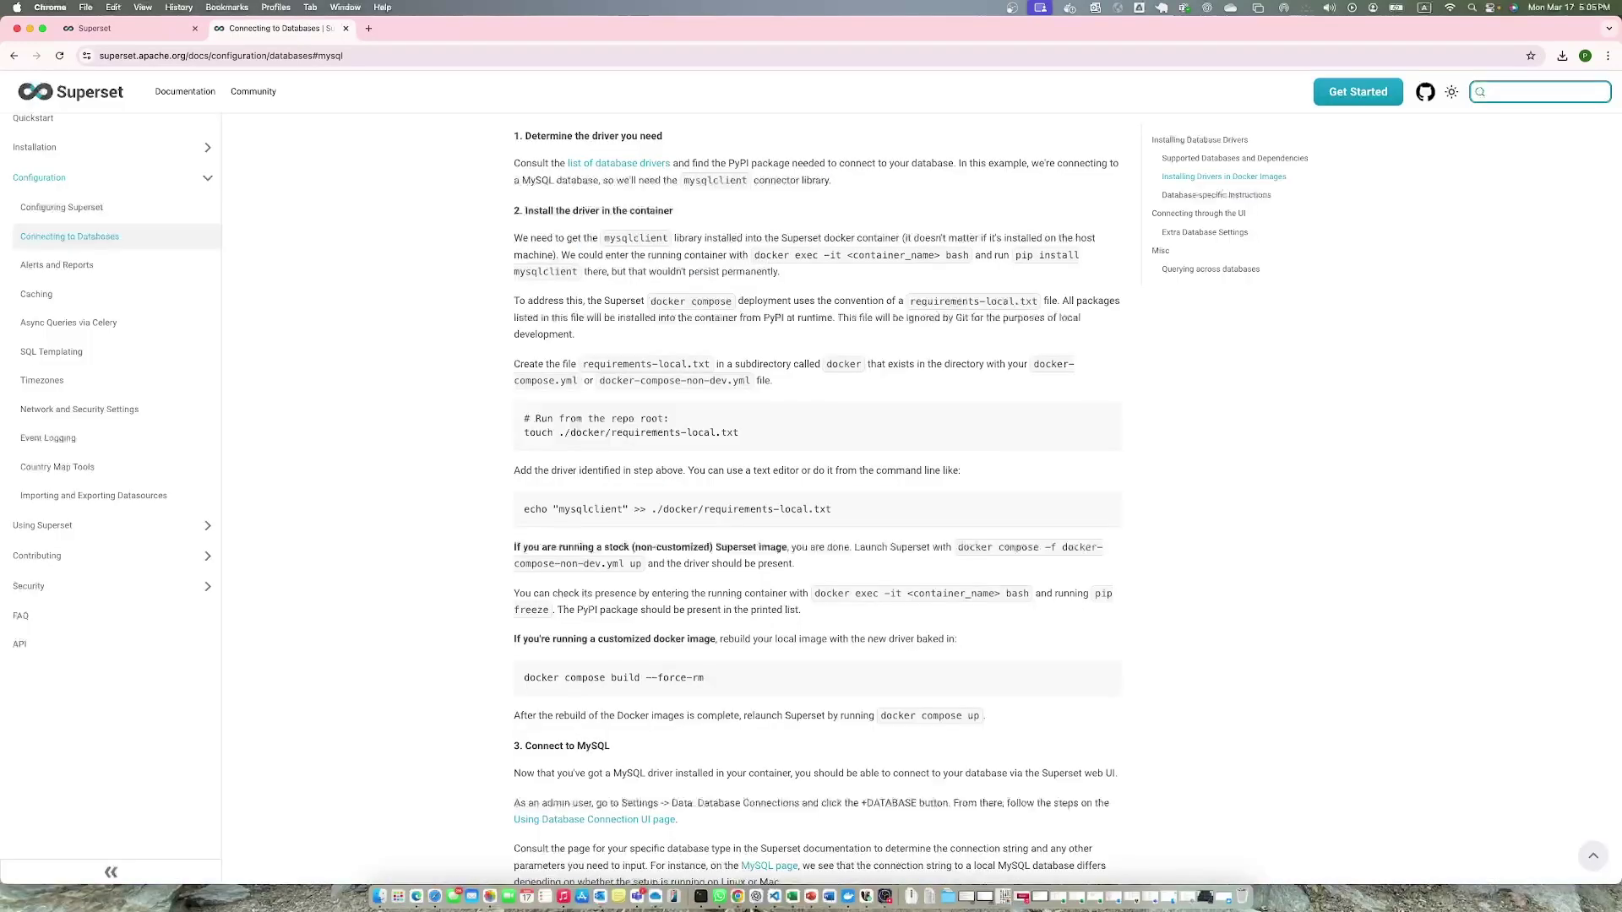
scroll(797, 441, up, 20)
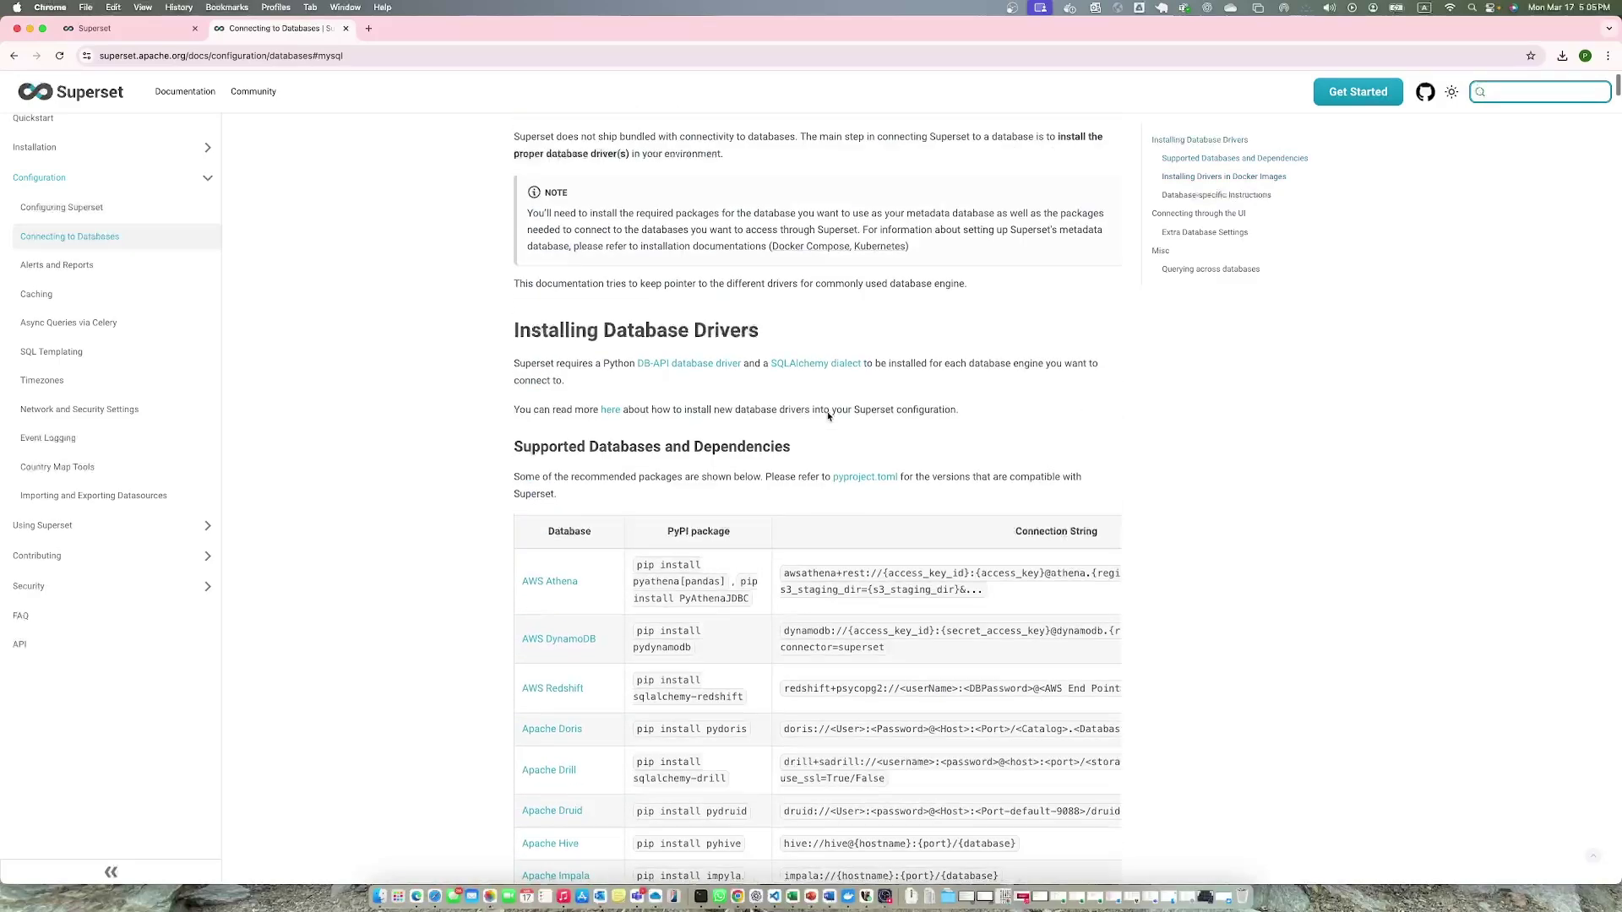
Find 'sql' within the page, step through the matches, then close the find bar.
key(super+f)
text(sql)
key(Return)
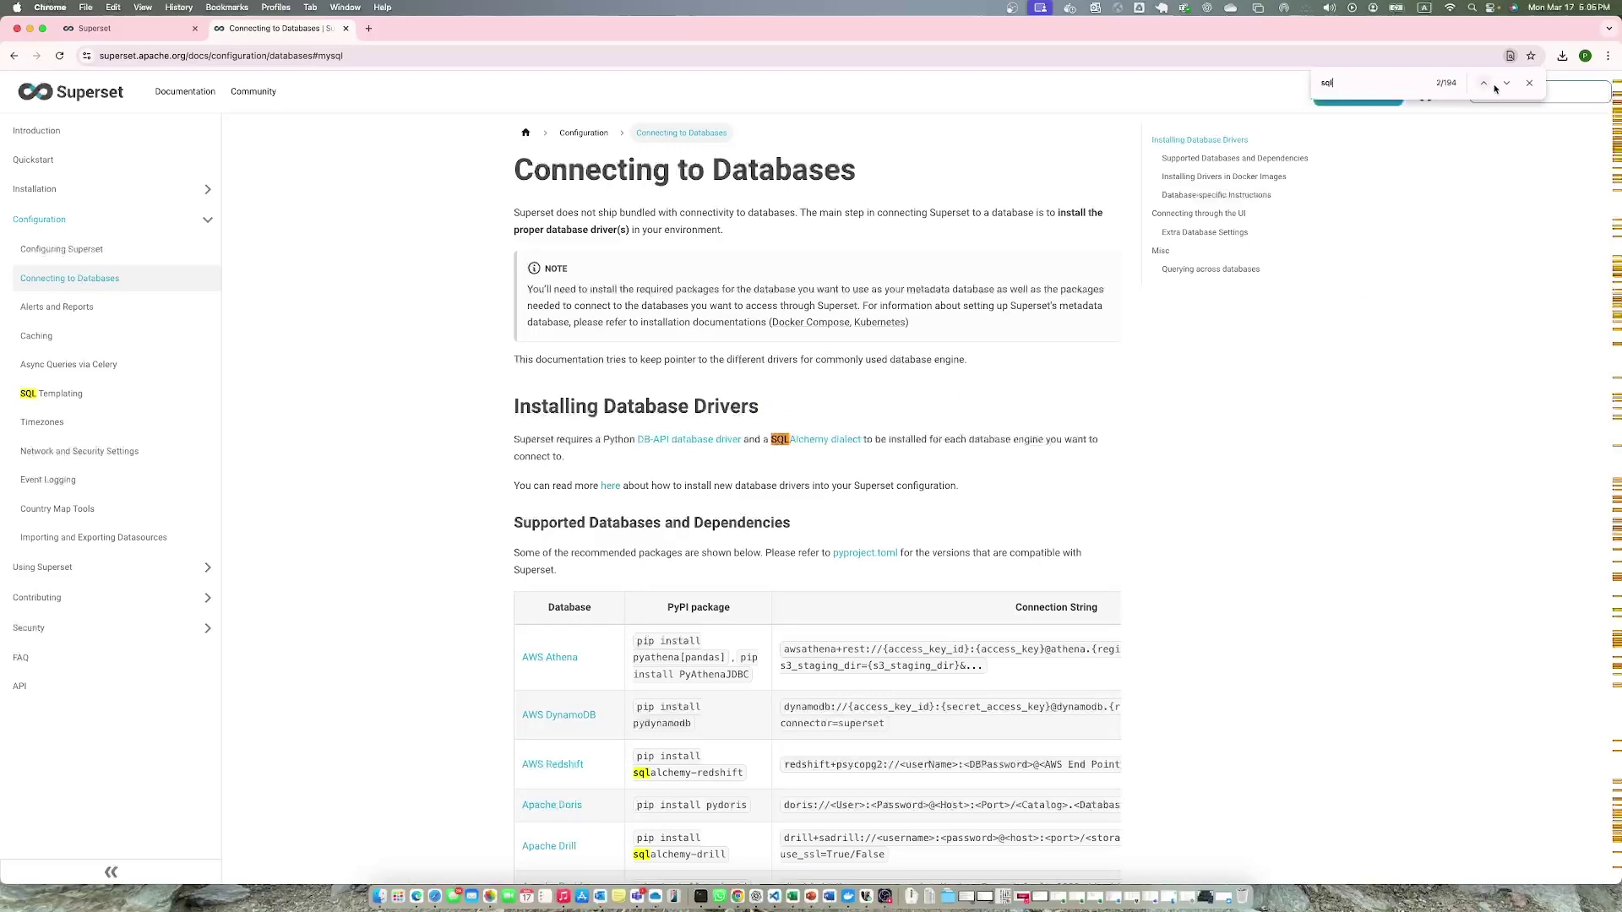
scroll(1256, 464, down, 20)
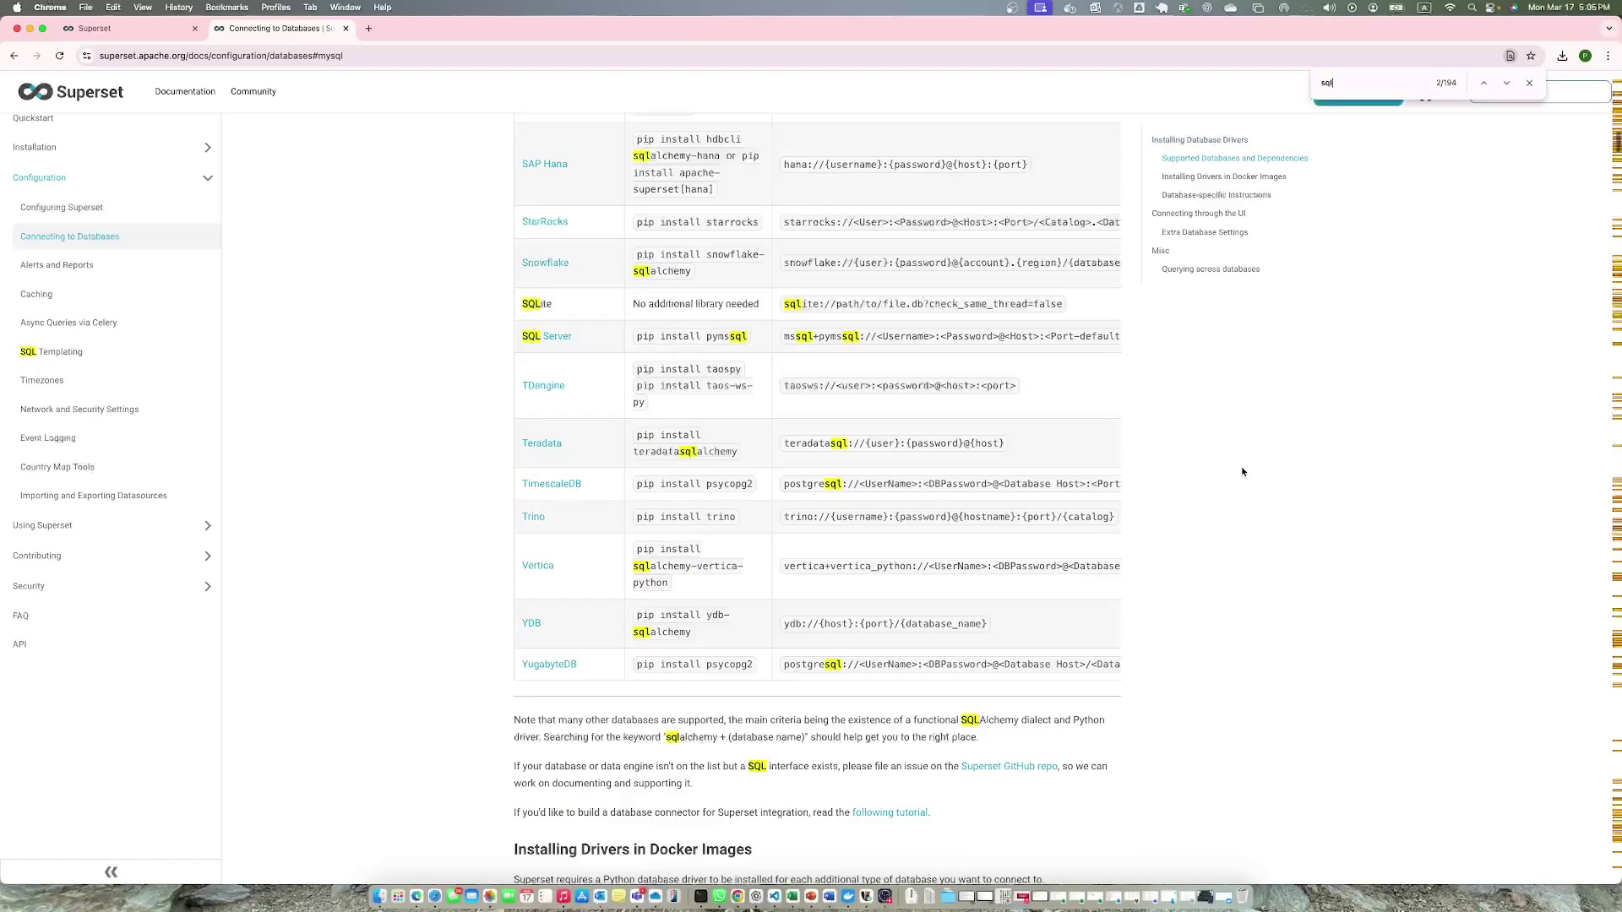
scroll(1242, 471, up, 1)
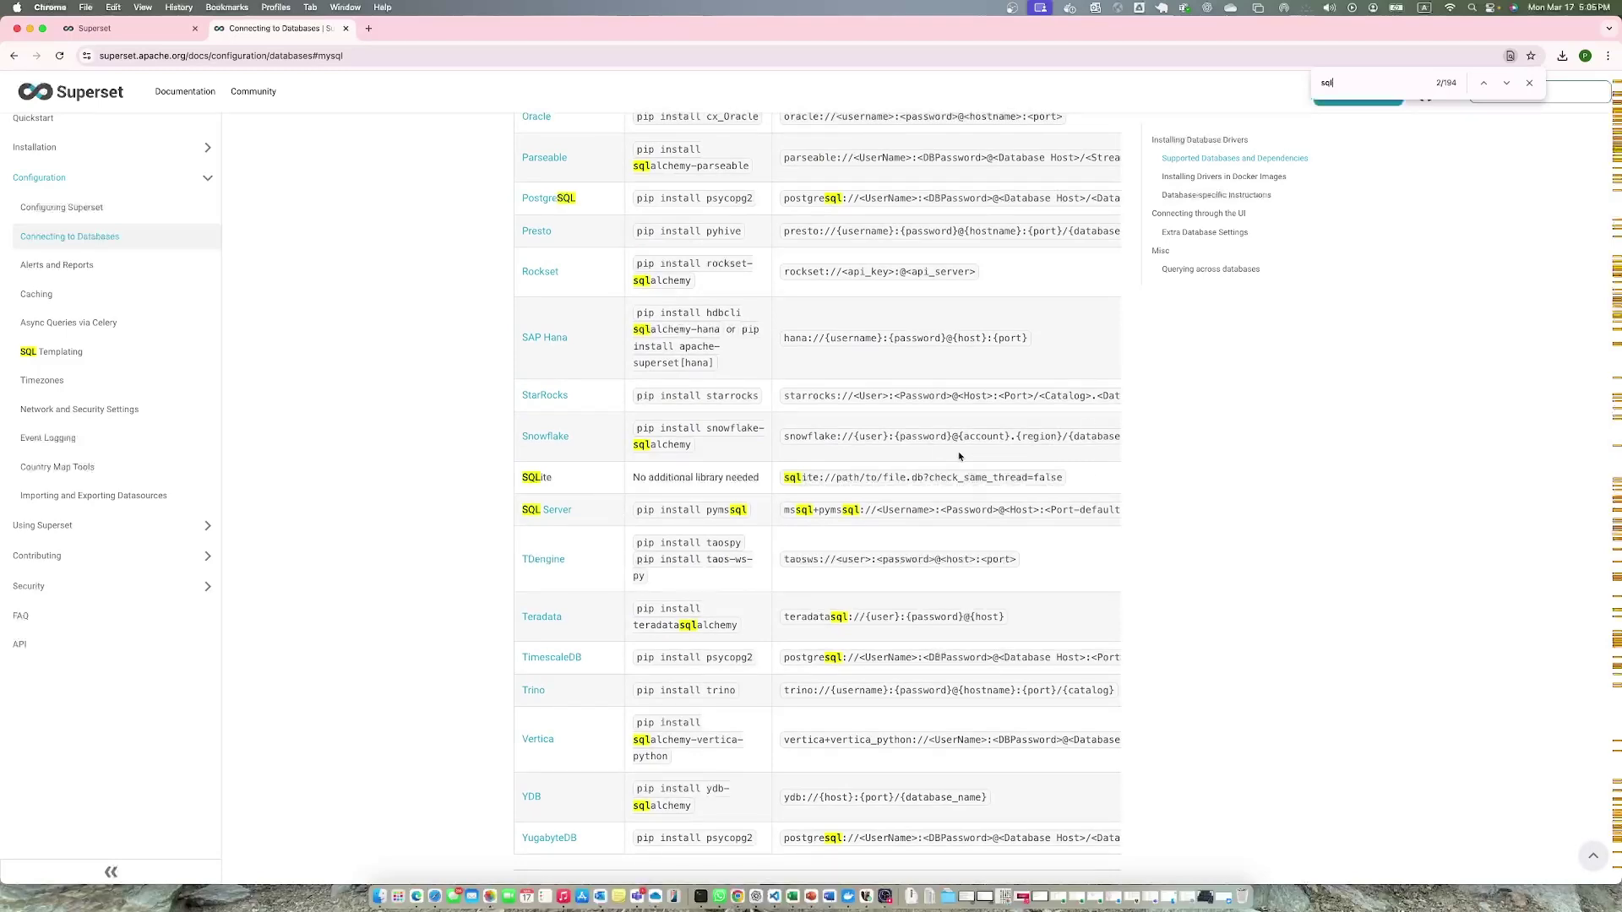
scroll(957, 456, up, 5)
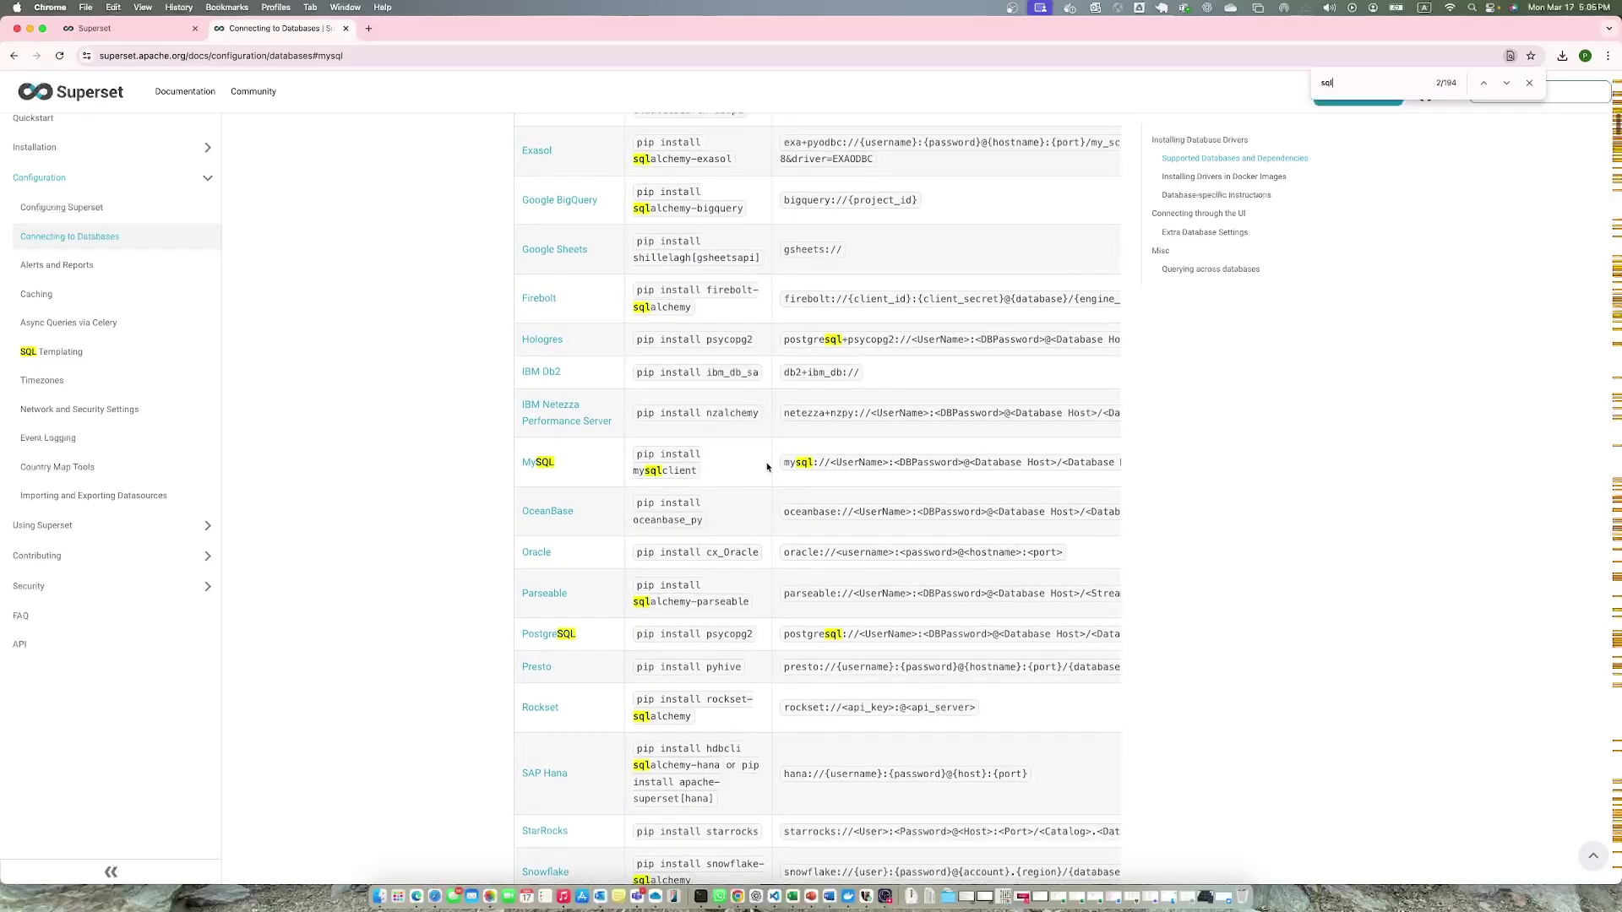
click(1529, 82)
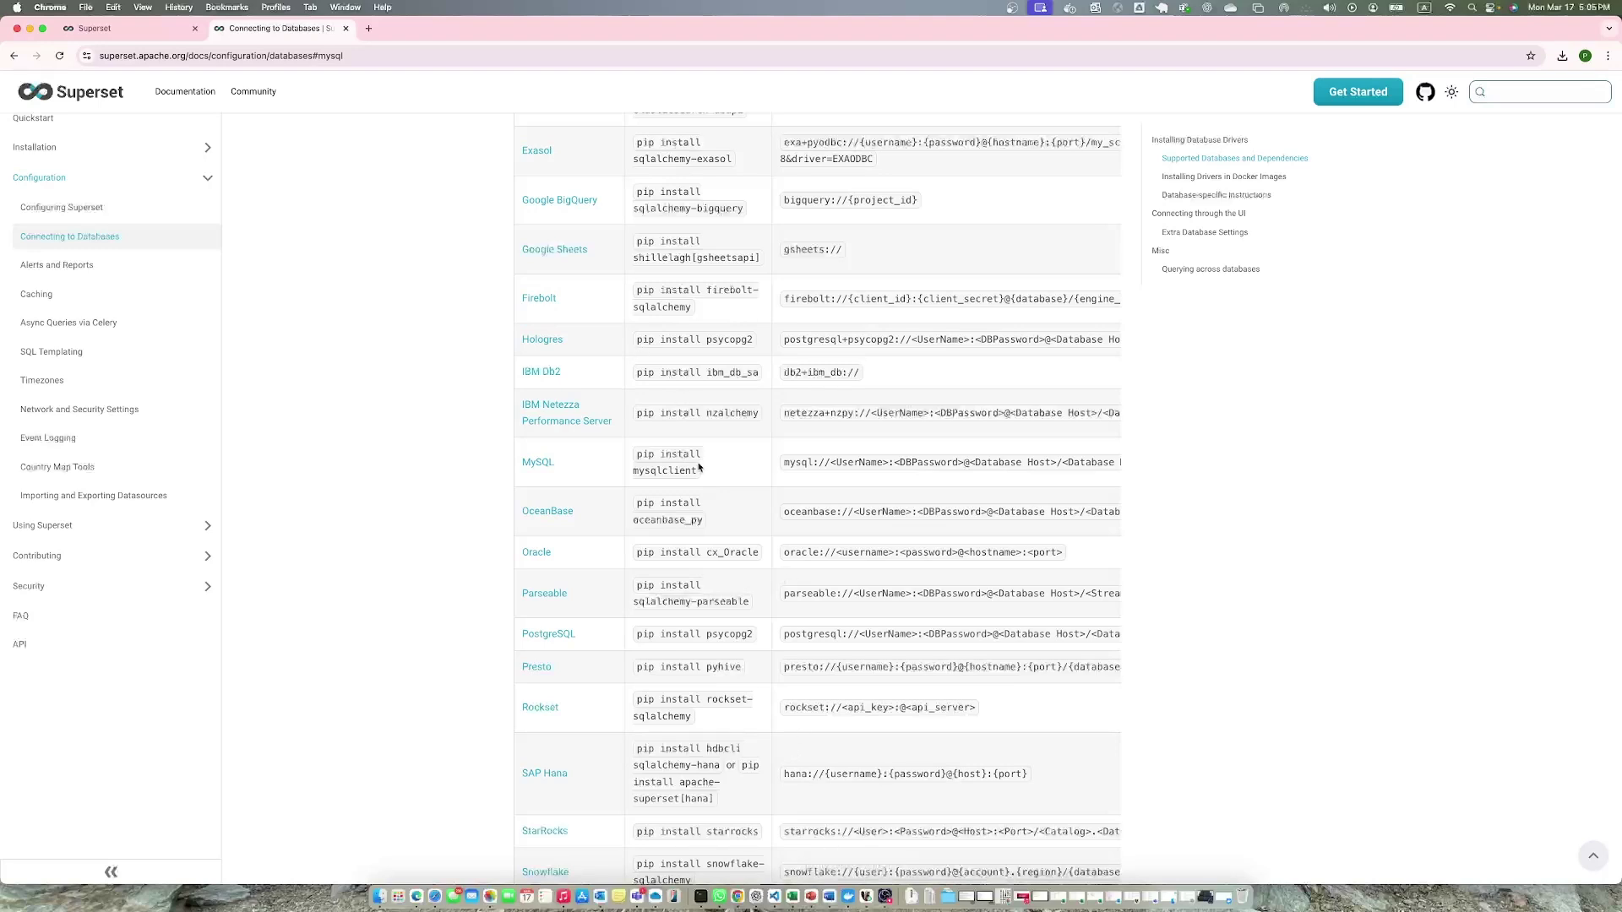
Copy 'pip install mysqlclient' from the MySQL row of the table.
drag(699, 474, 633, 459)
right_click(634, 458)
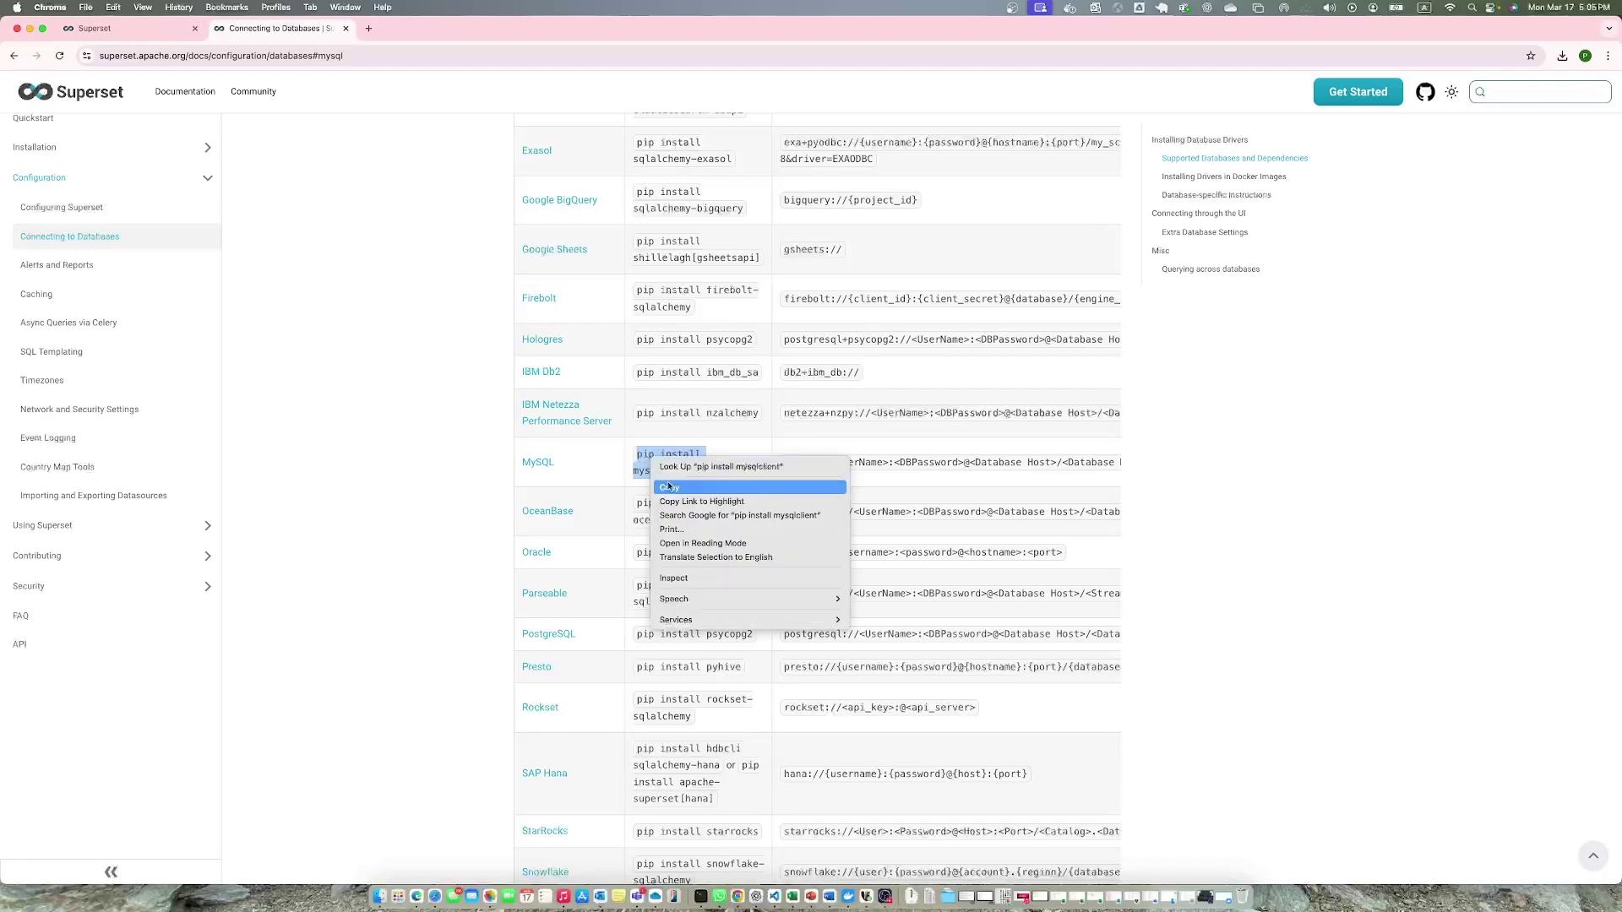
click(686, 489)
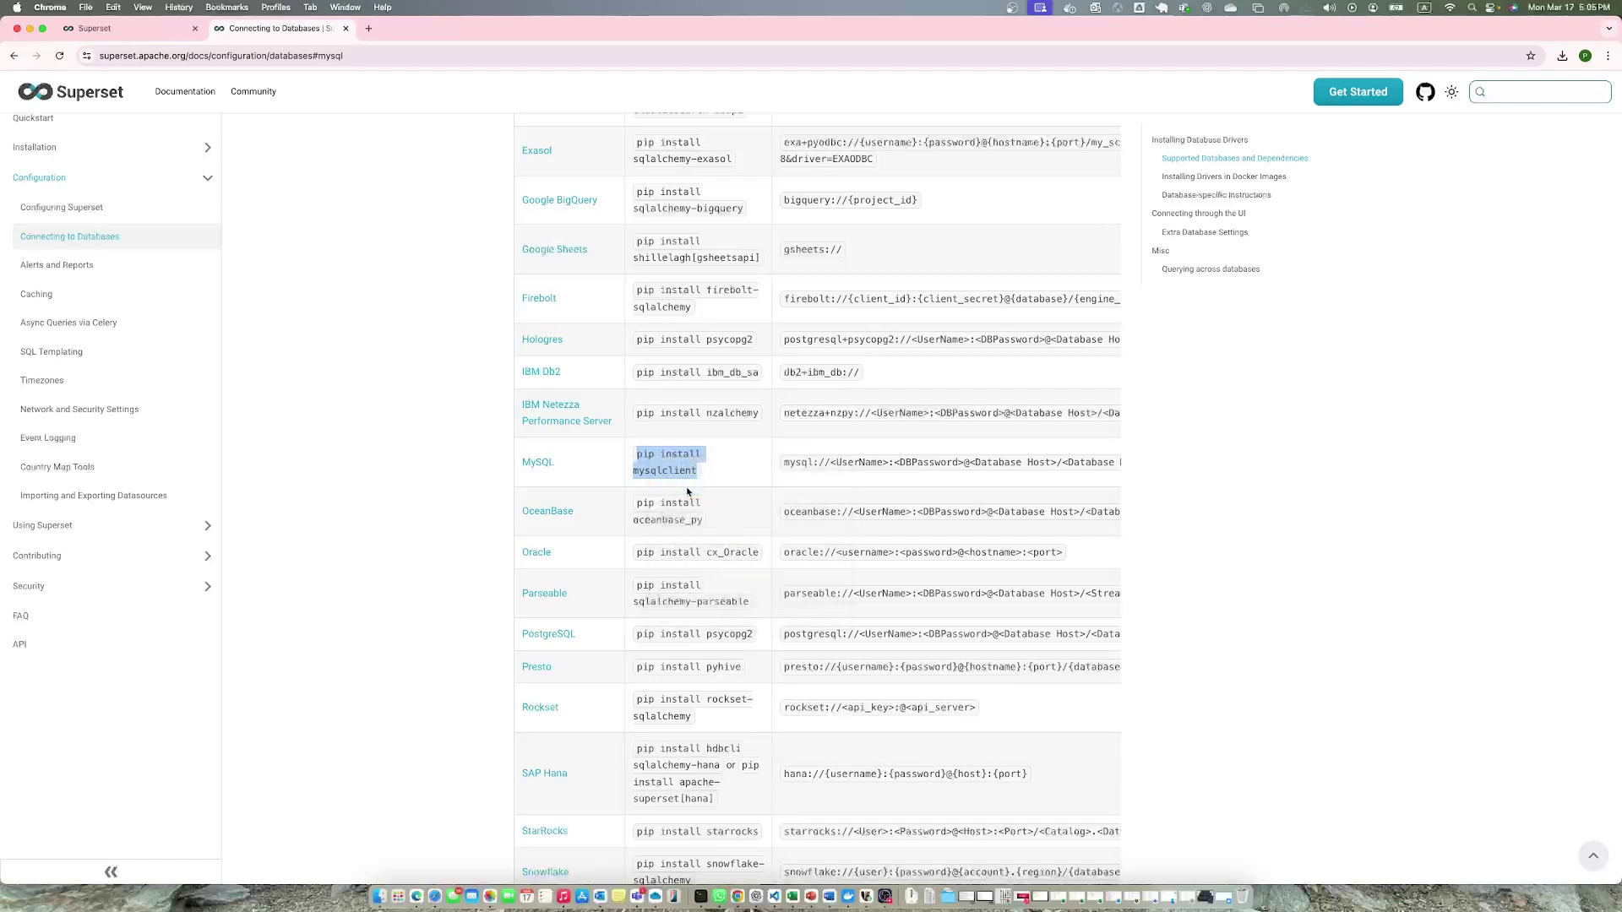
Open the Exec shell of the superset container in the superset project in Docker Desktop.
click(848, 896)
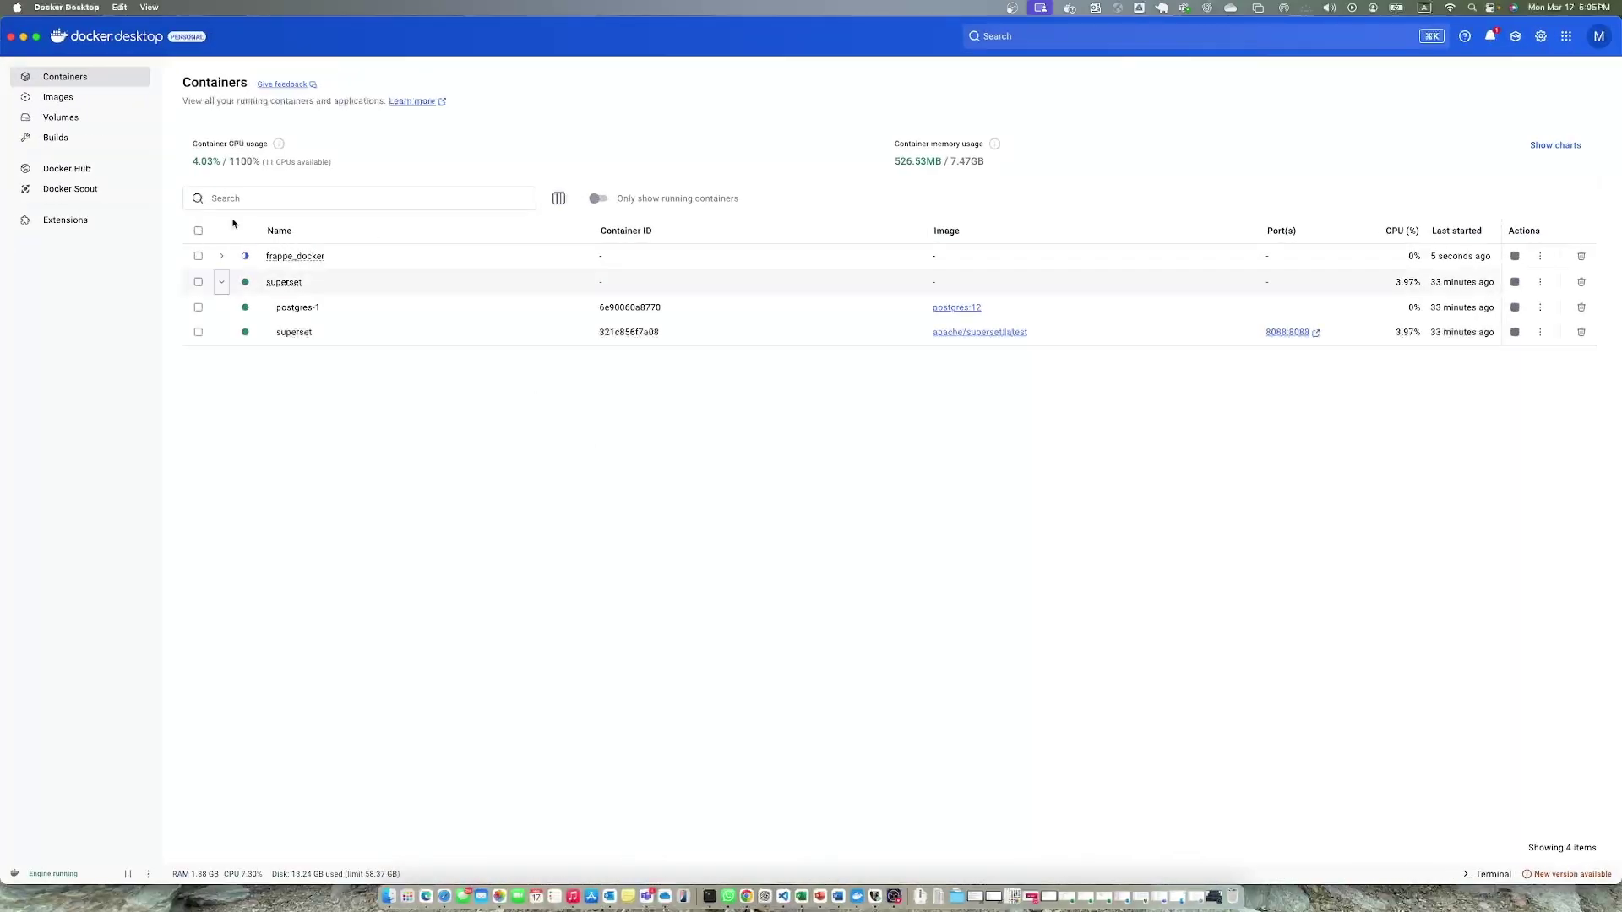
click(284, 284)
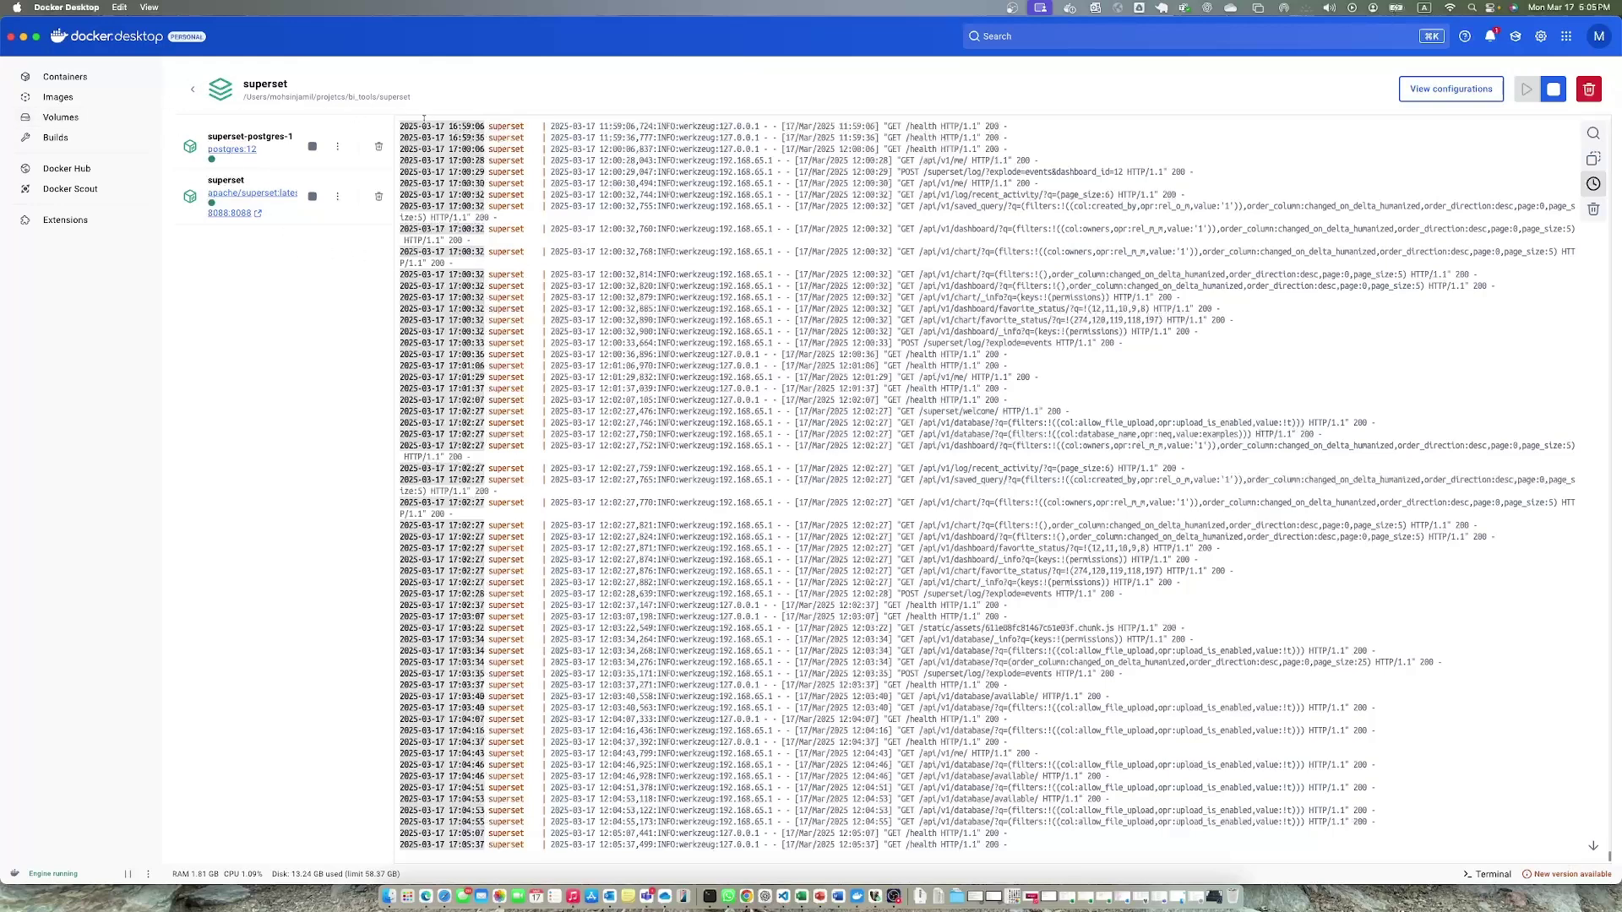
click(264, 198)
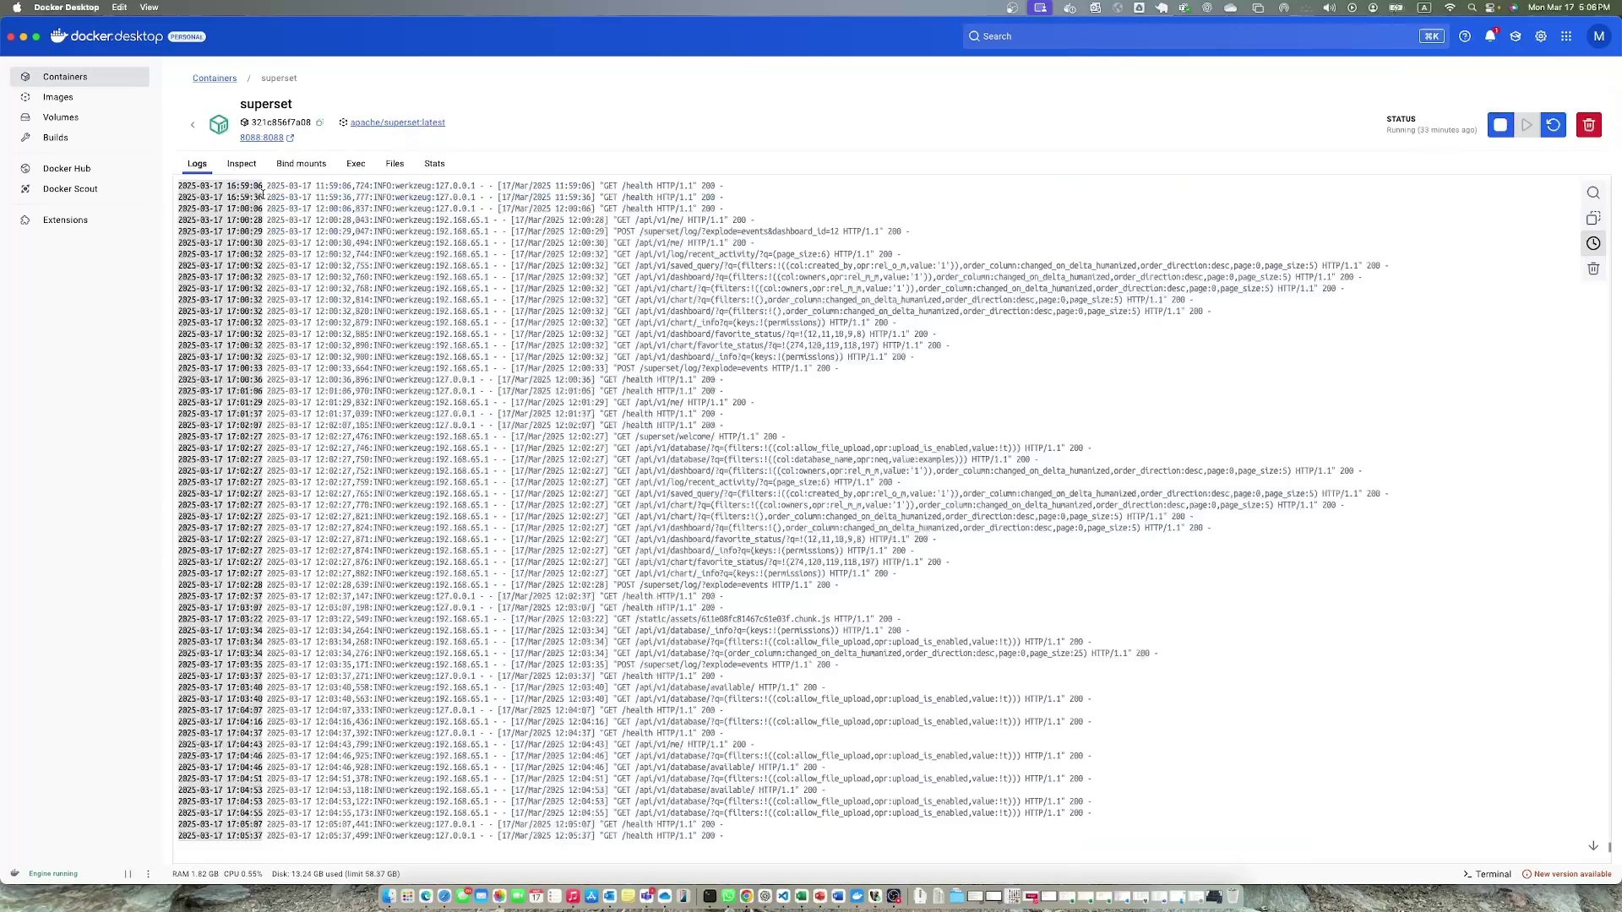
click(356, 169)
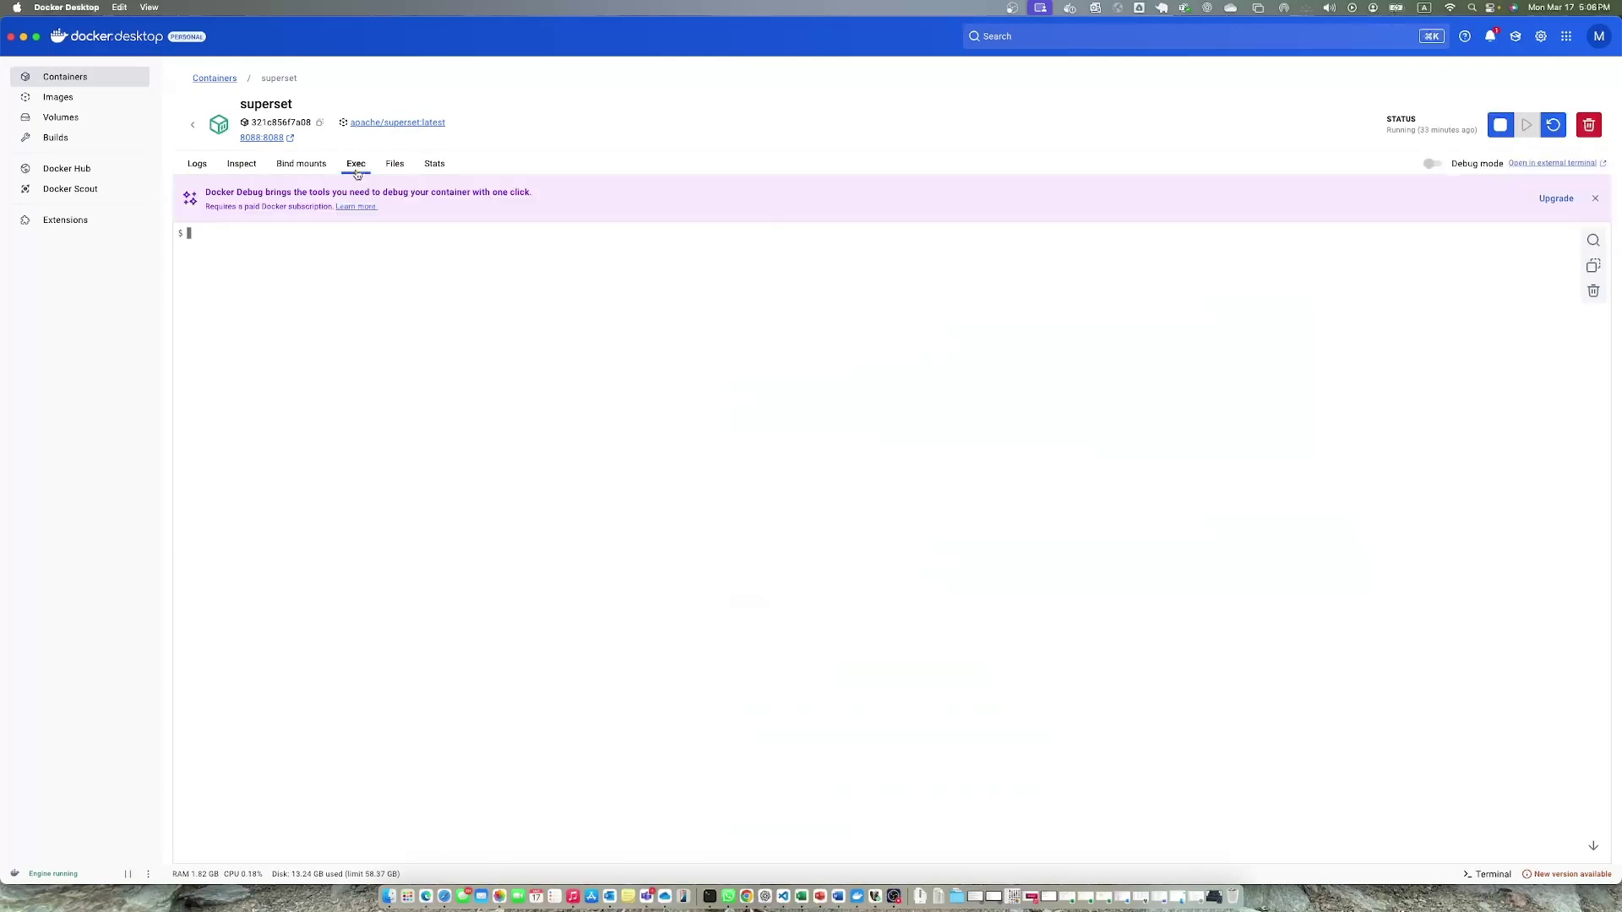
Paste pip install mysqlclient into the shell, erase it, and start a Terminal window.
right_click(202, 236)
click(241, 267)
key(BackSpace)
key(BackSpace)
key(BackSpace)
key(BackSpace)
key(BackSpace)
key(BackSpace)
key(BackSpace)
key(BackSpace)
key(BackSpace)
key(BackSpace)
key(BackSpace)
key(BackSpace)
key(BackSpace)
key(BackSpace)
key(BackSpace)
key(BackSpace)
key(BackSpace)
key(BackSpace)
key(BackSpace)
key(BackSpace)
key(BackSpace)
key(BackSpace)
key(BackSpace)
click(718, 898)
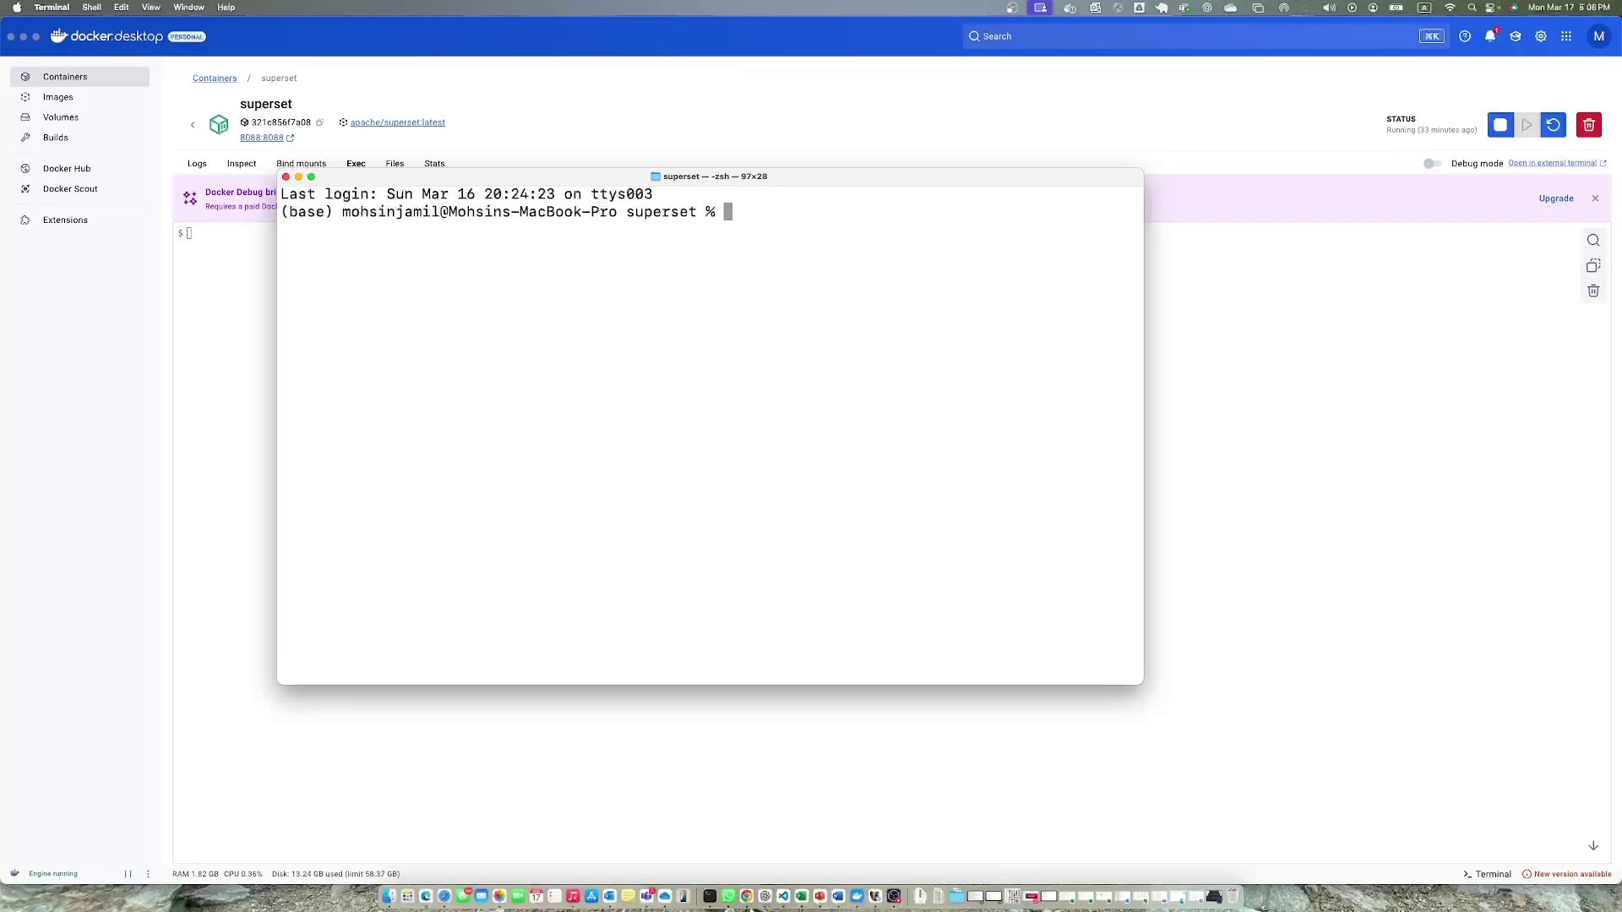
click(1288, 456)
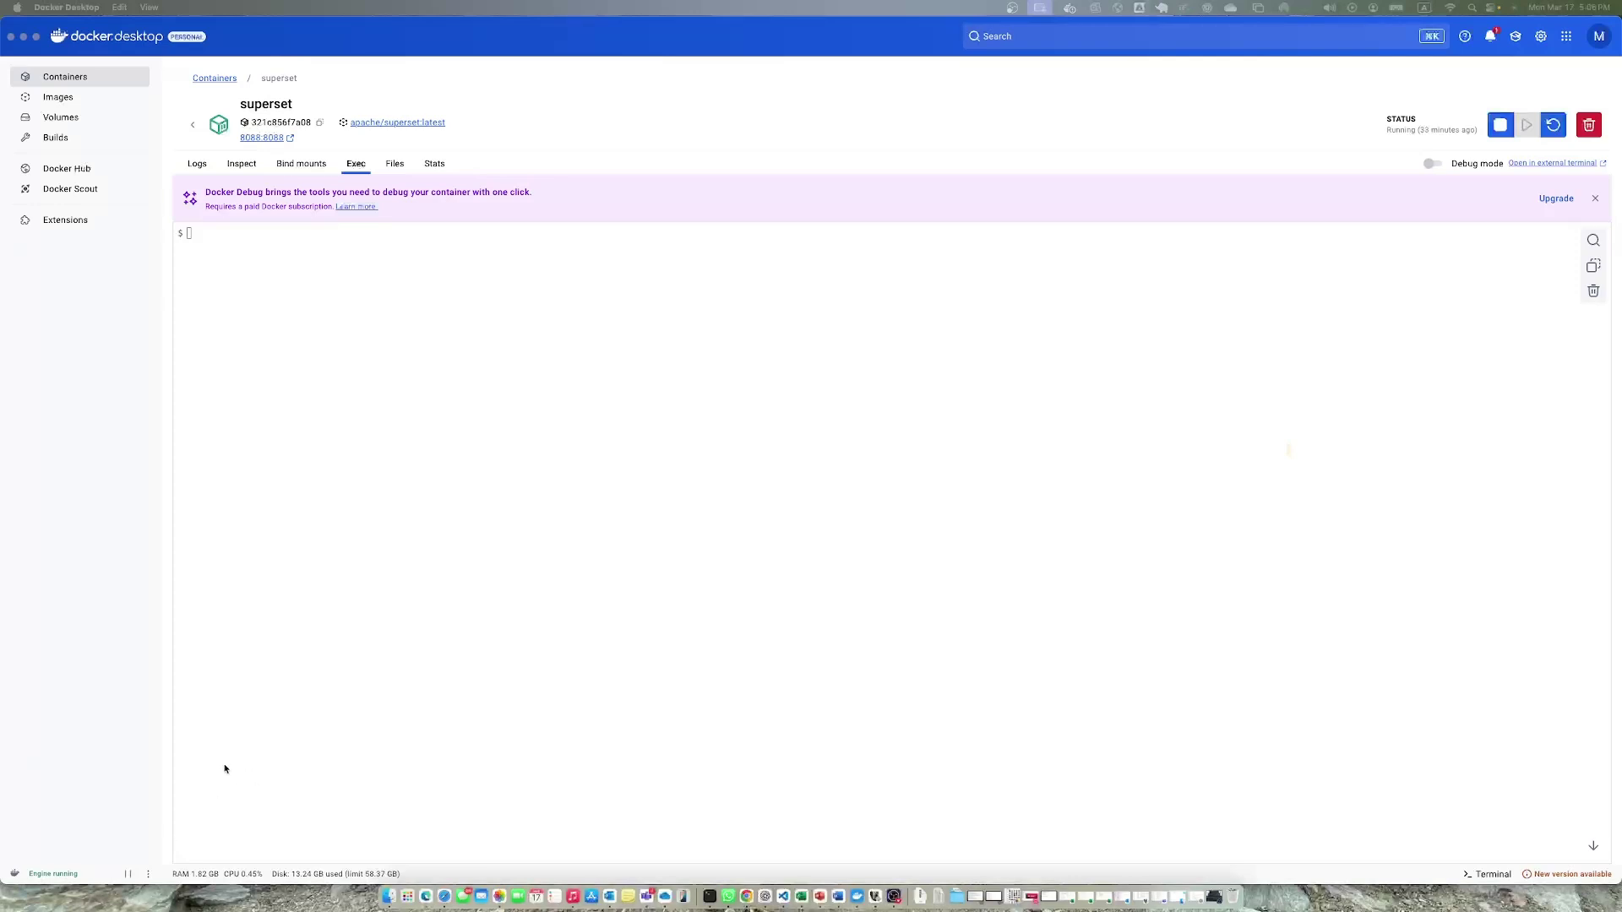
Enter the superset container as root via docker exec and paste the apt-get MySQL build-package command.
click(710, 896)
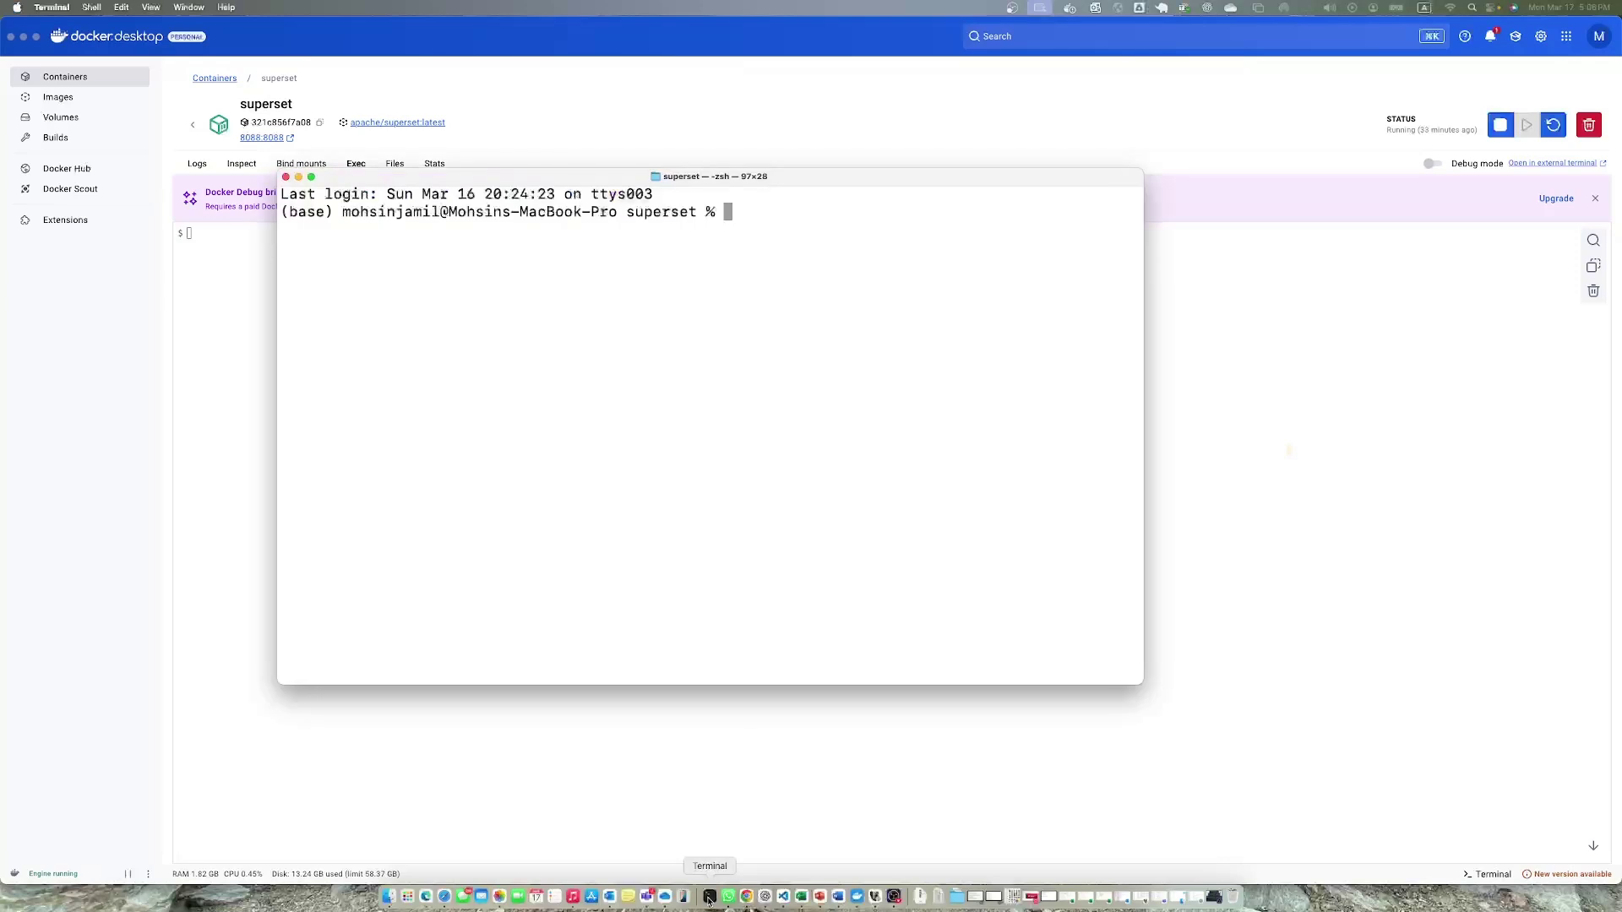
text(docker exec -it --user root superset /bin/bash)
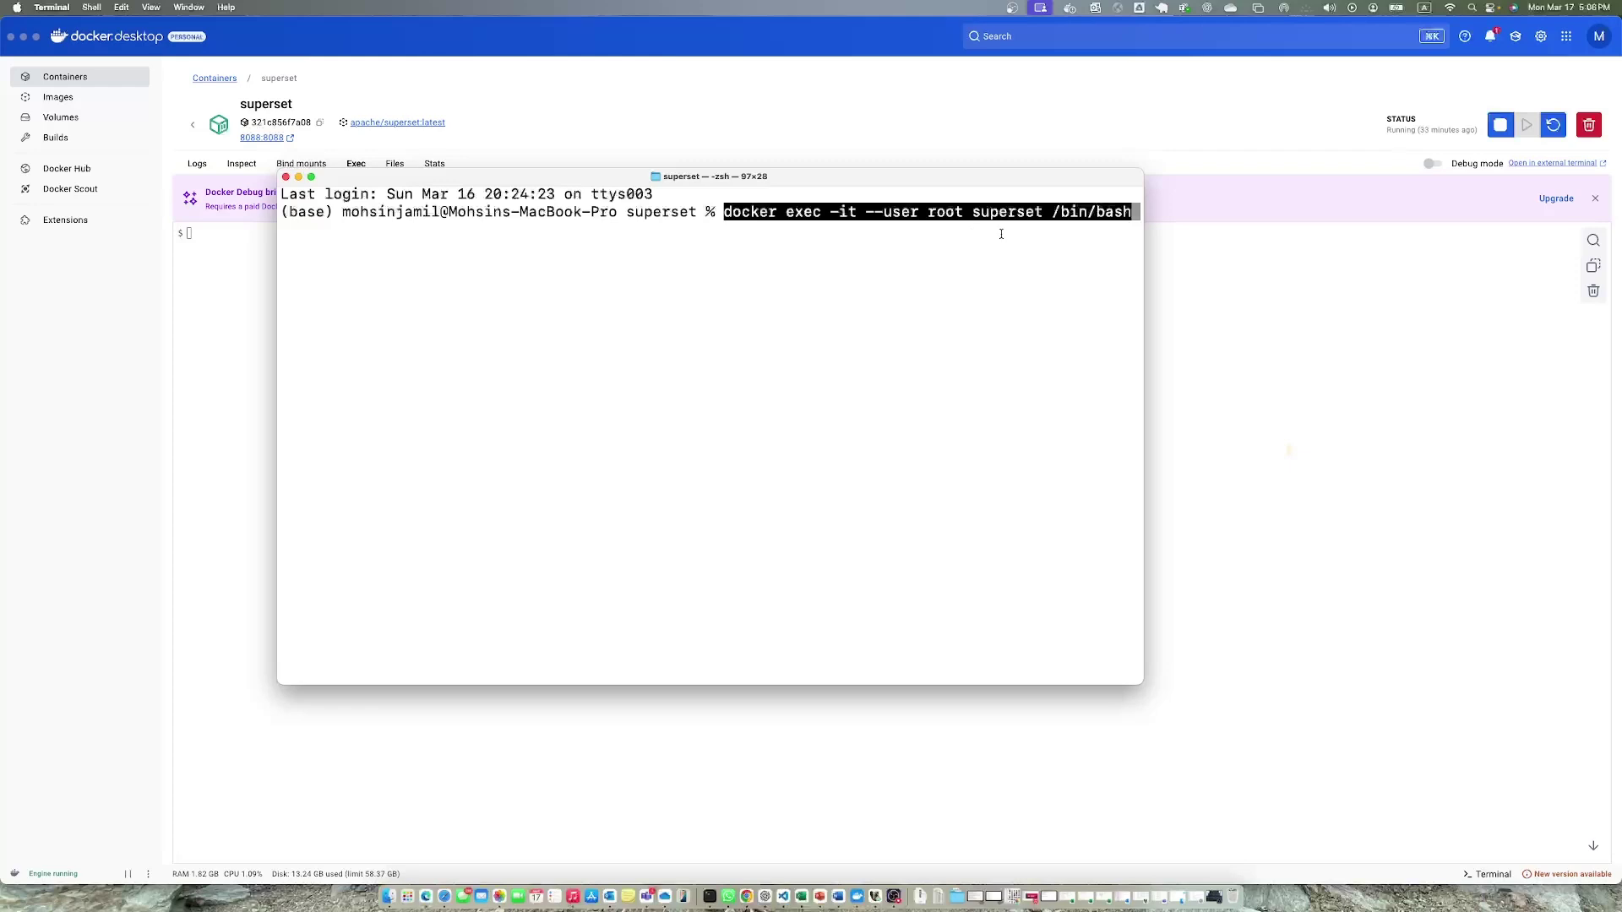
key(Return)
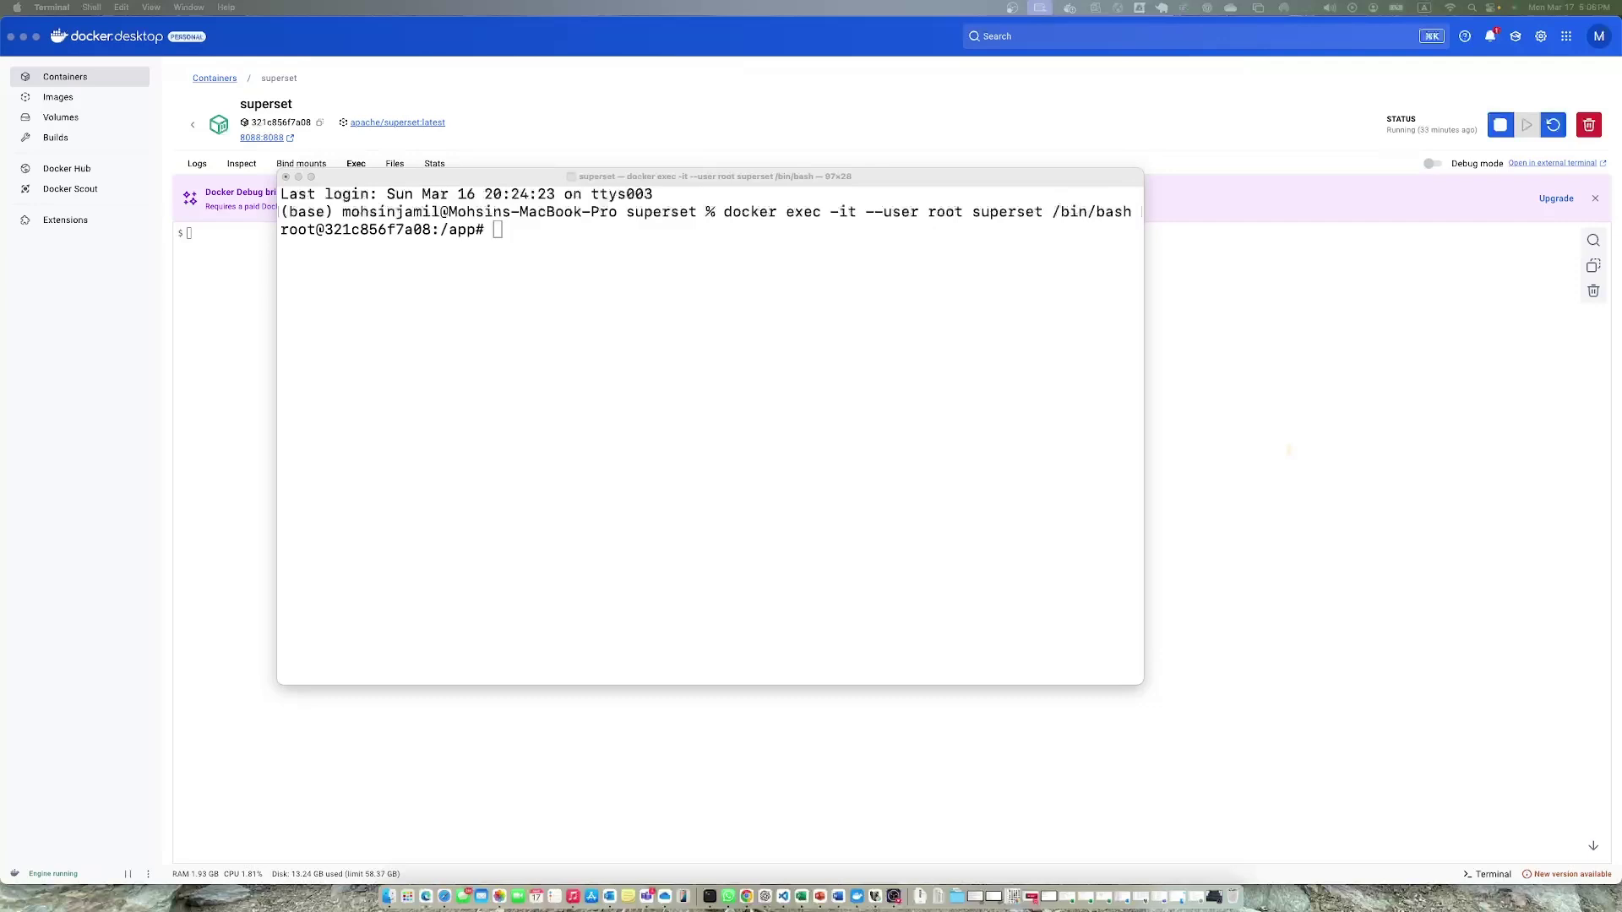
click(512, 227)
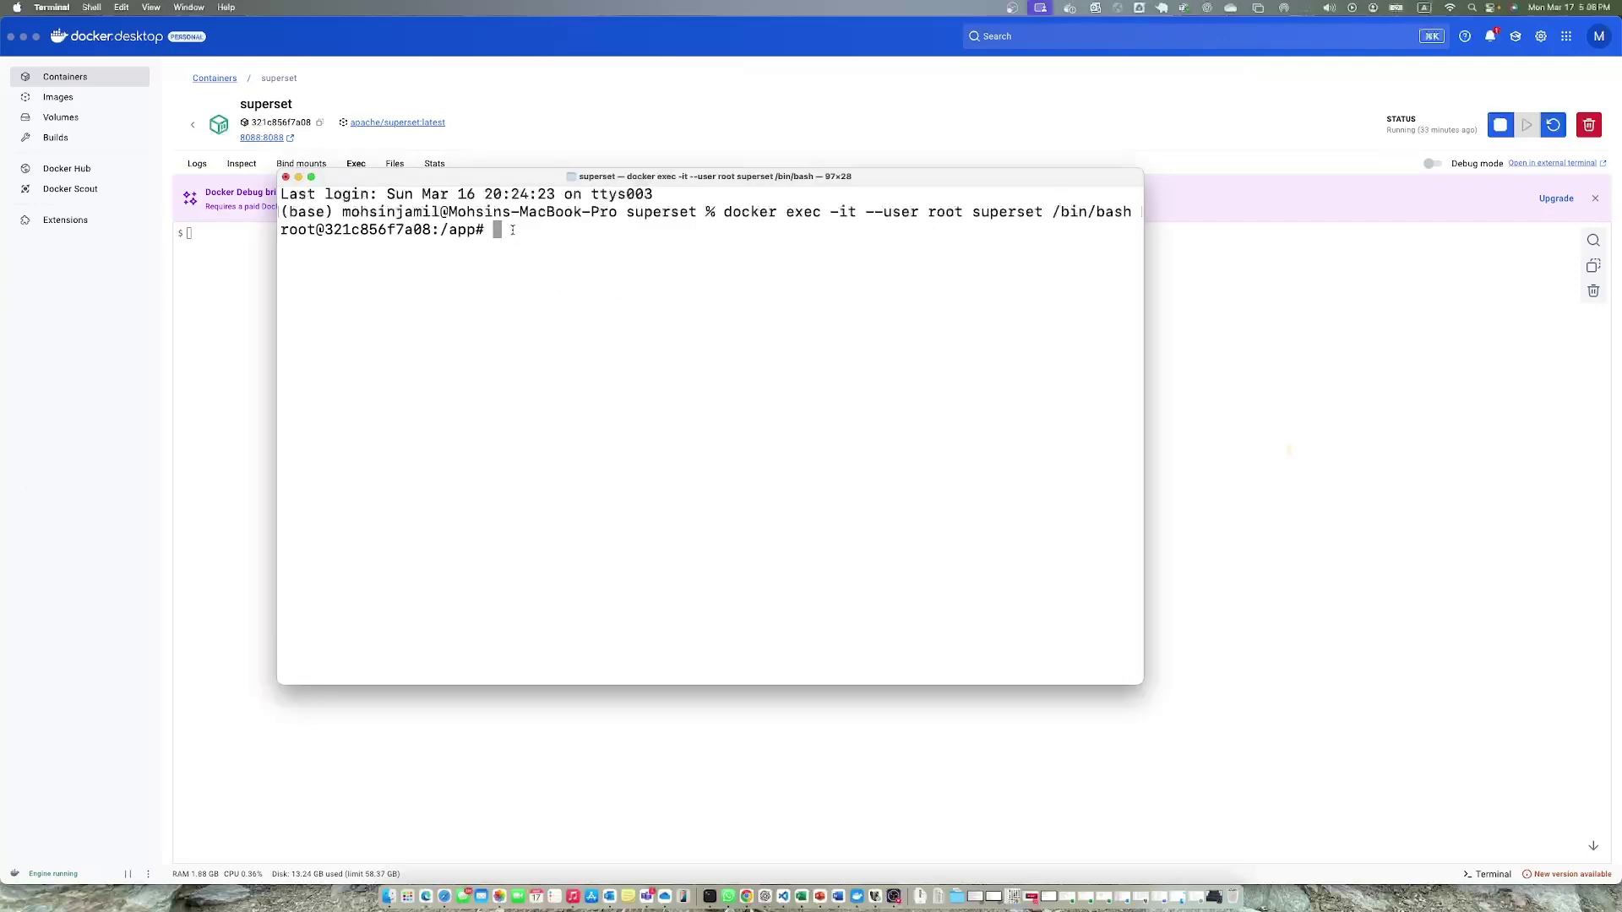
text(apt-get update && apt-get install -y default-libmysqlclient-dev build-essential pkg-config)
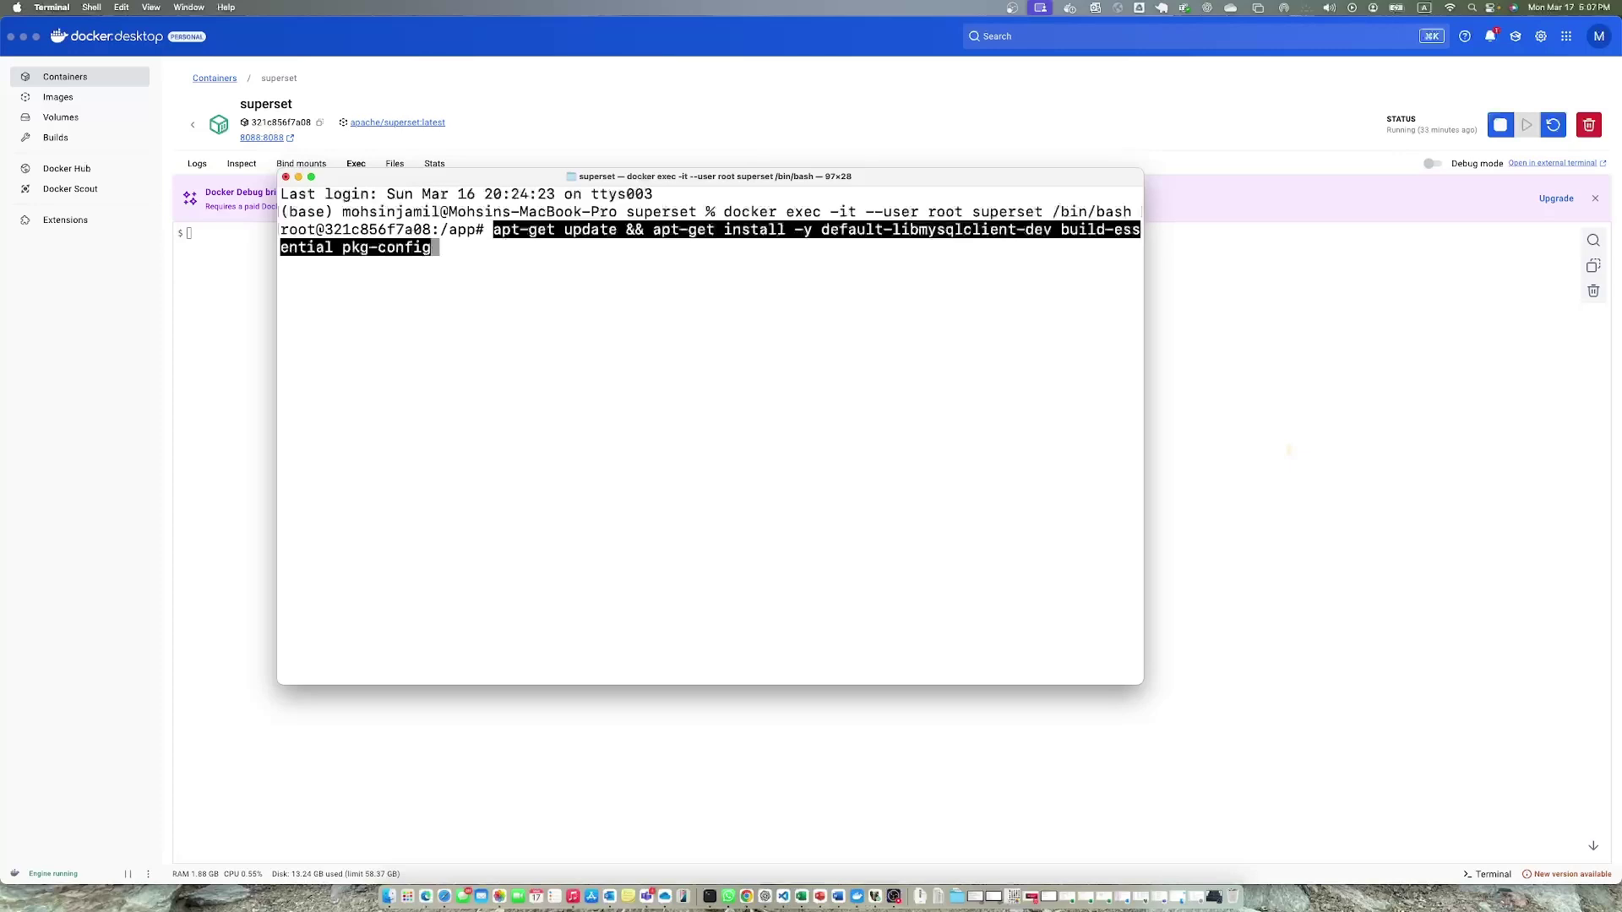
Run the apt-get install, attempt 'su - superset', then exit the container shell.
key(Return)
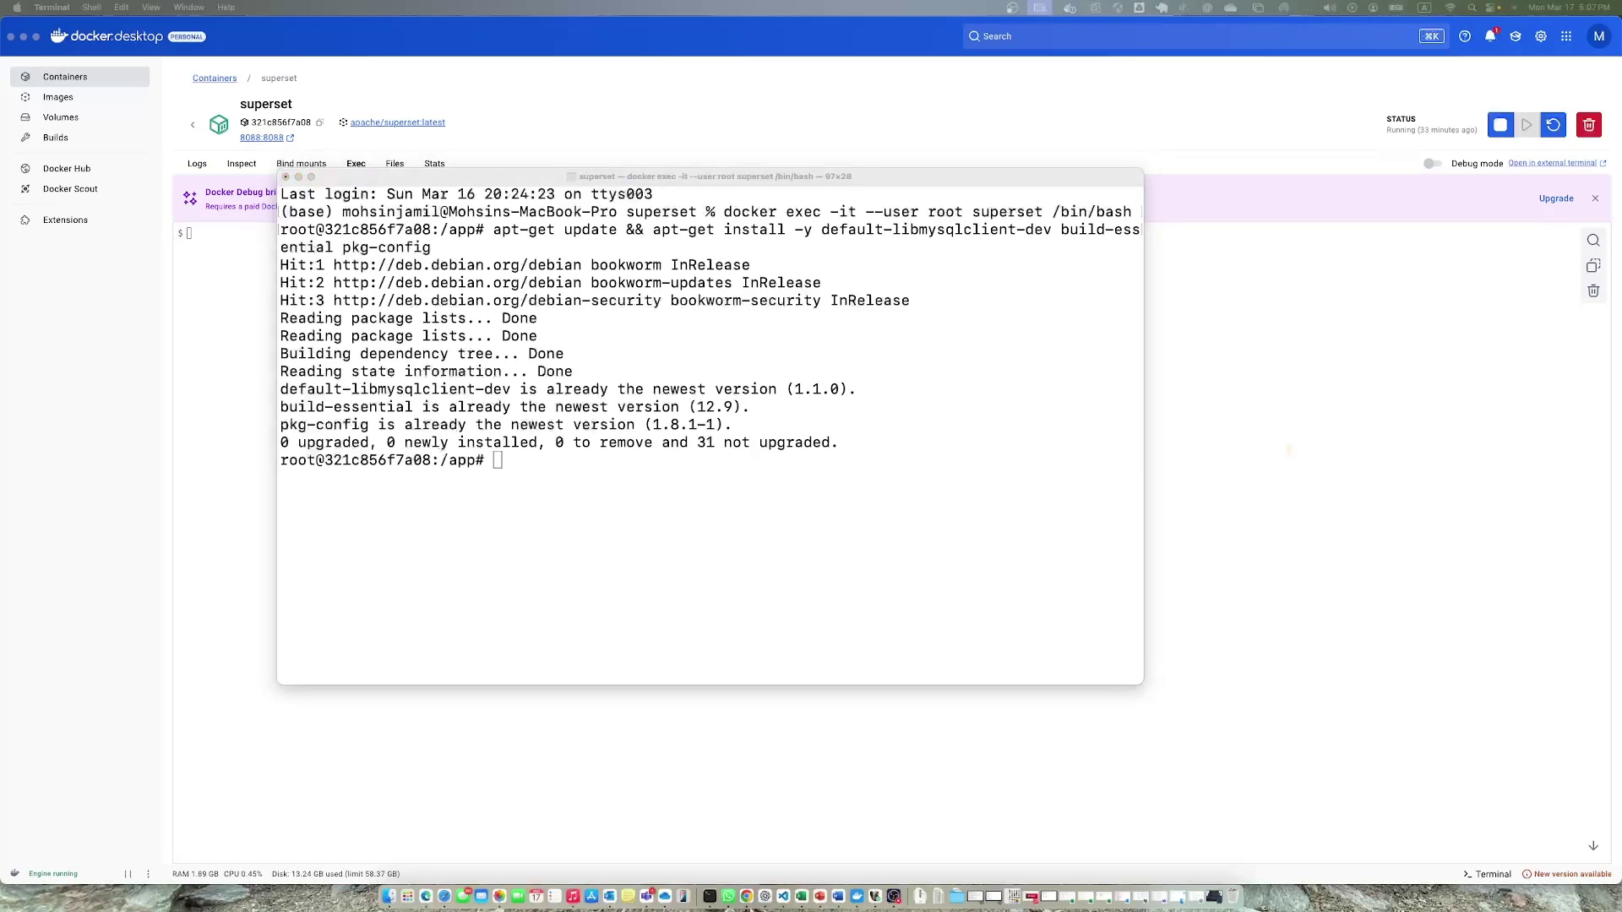
click(543, 507)
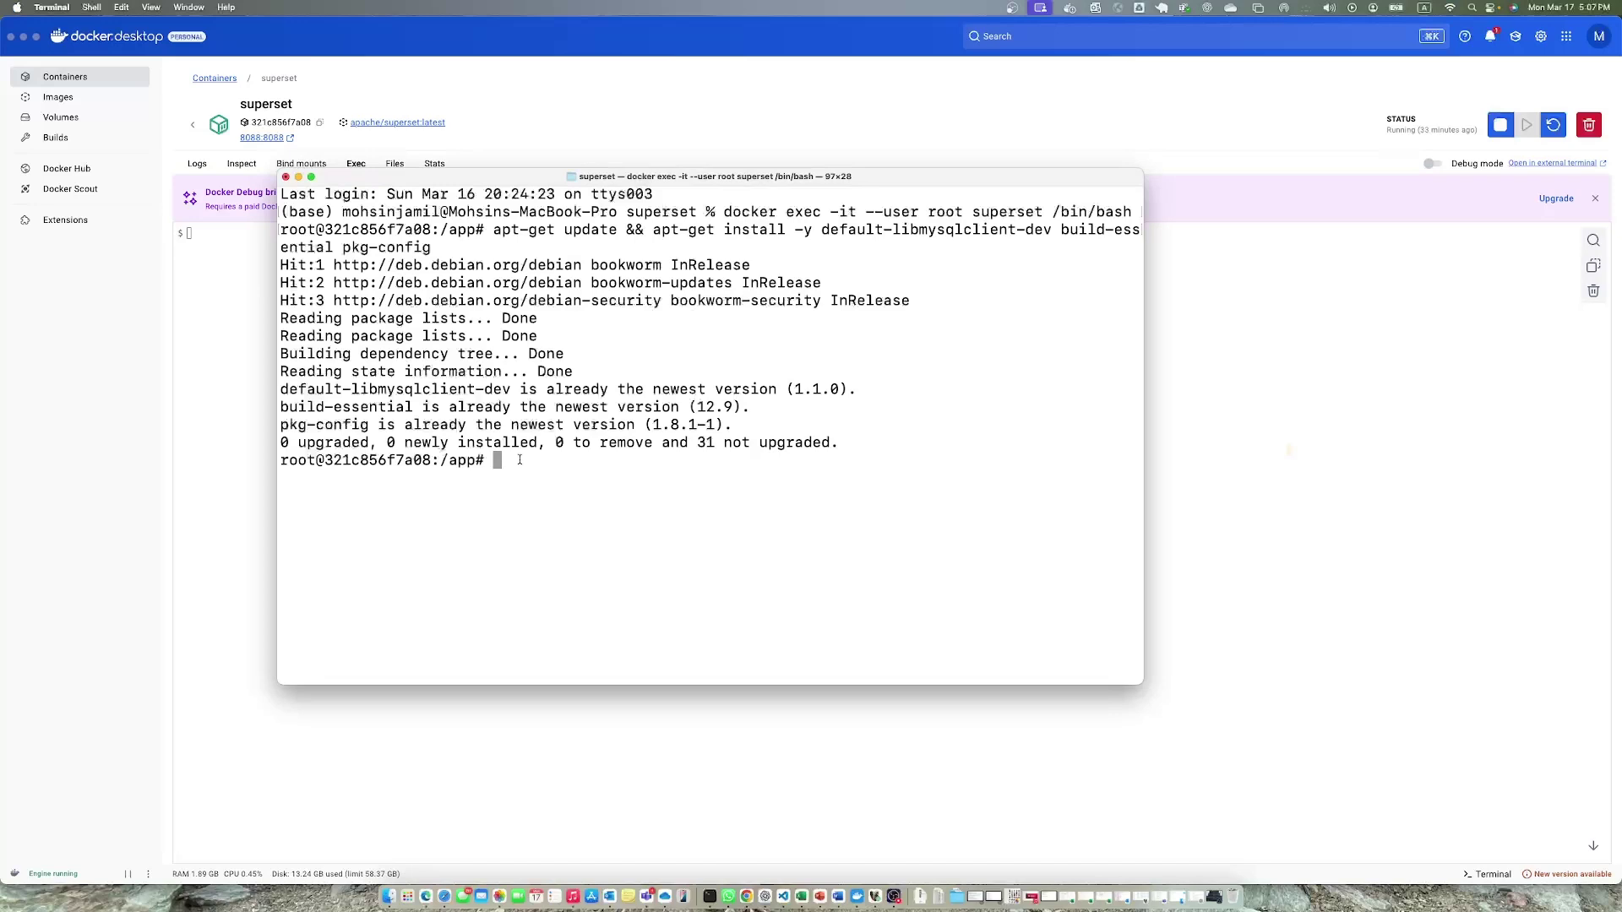
text(su - superset)
key(Return)
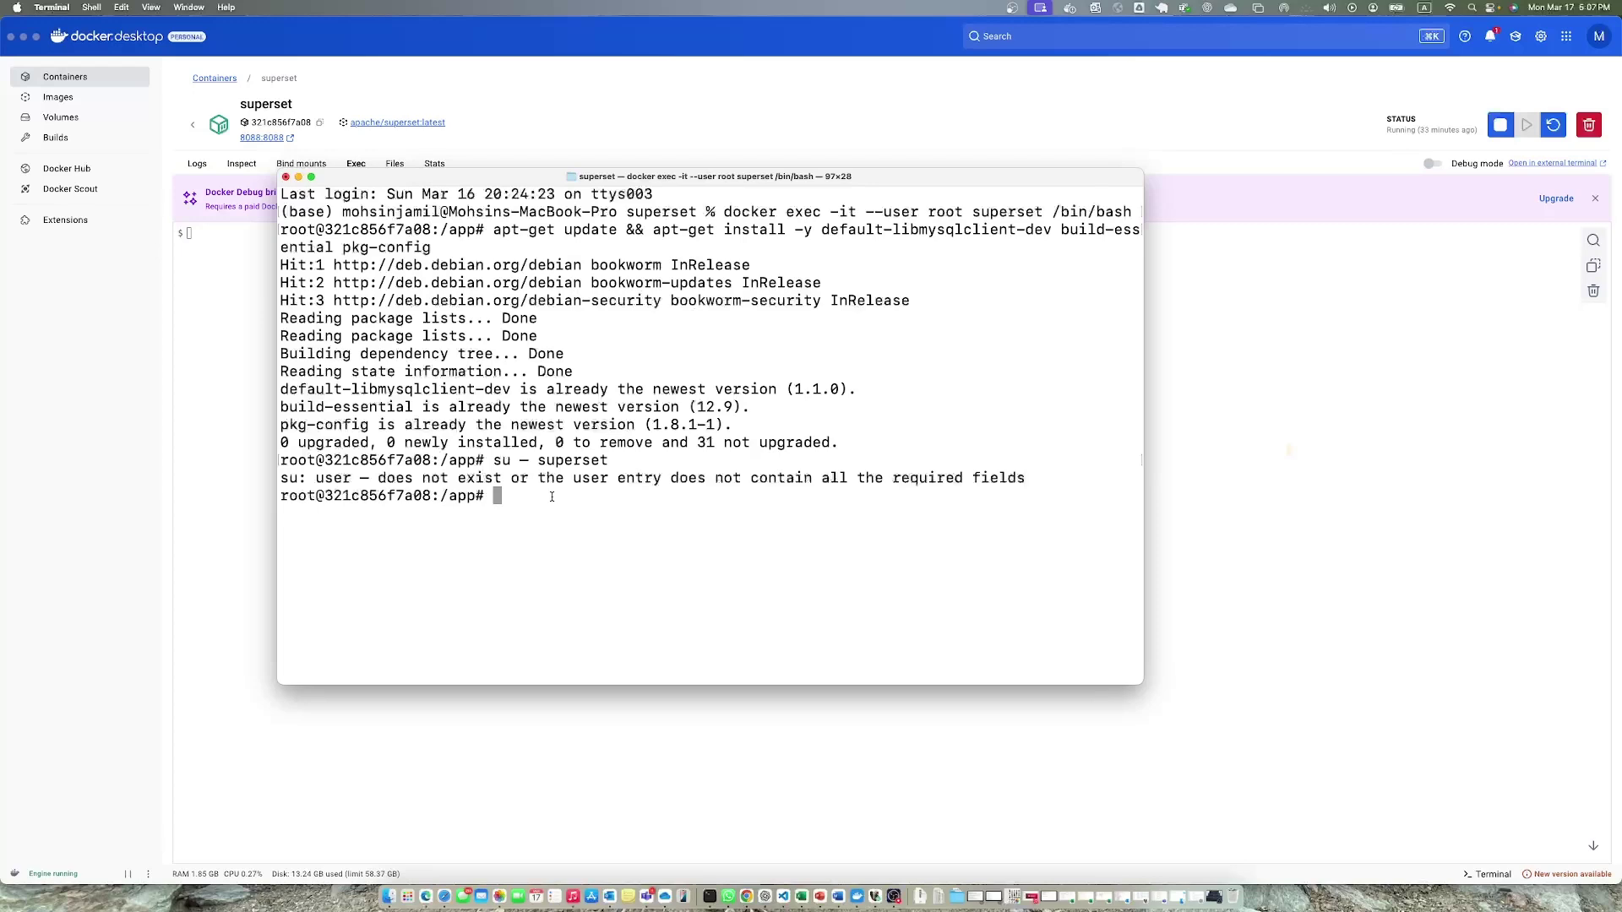
text(exit)
key(Return)
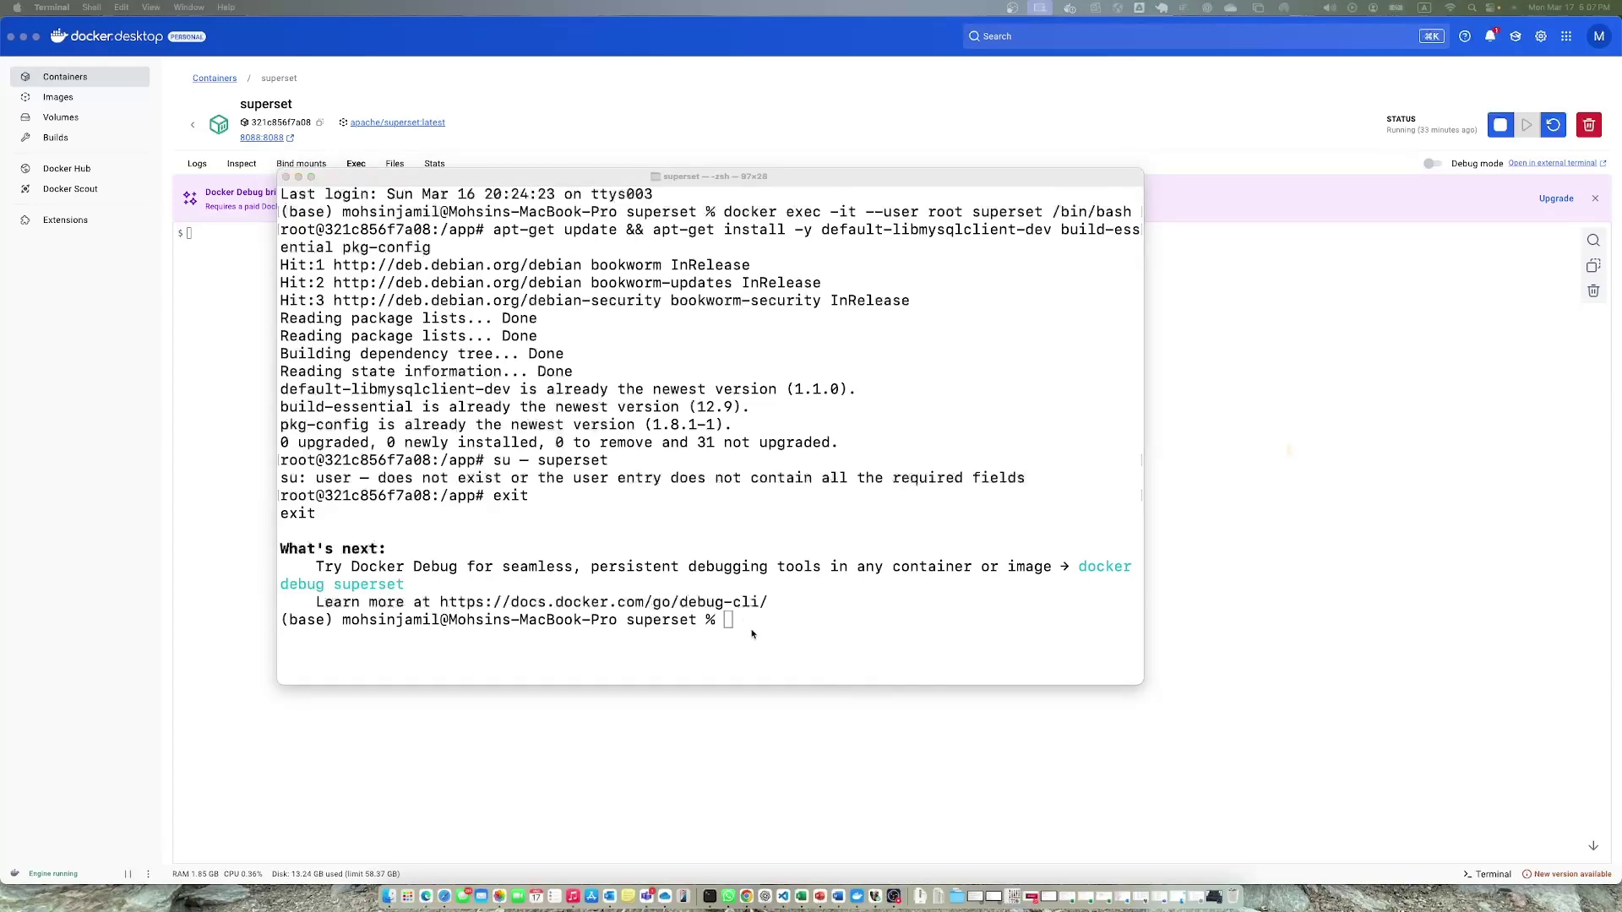
Run pip install mysqlclient in the container's Exec shell, confirming mysqlclient 2.2.7 is installed.
click(652, 727)
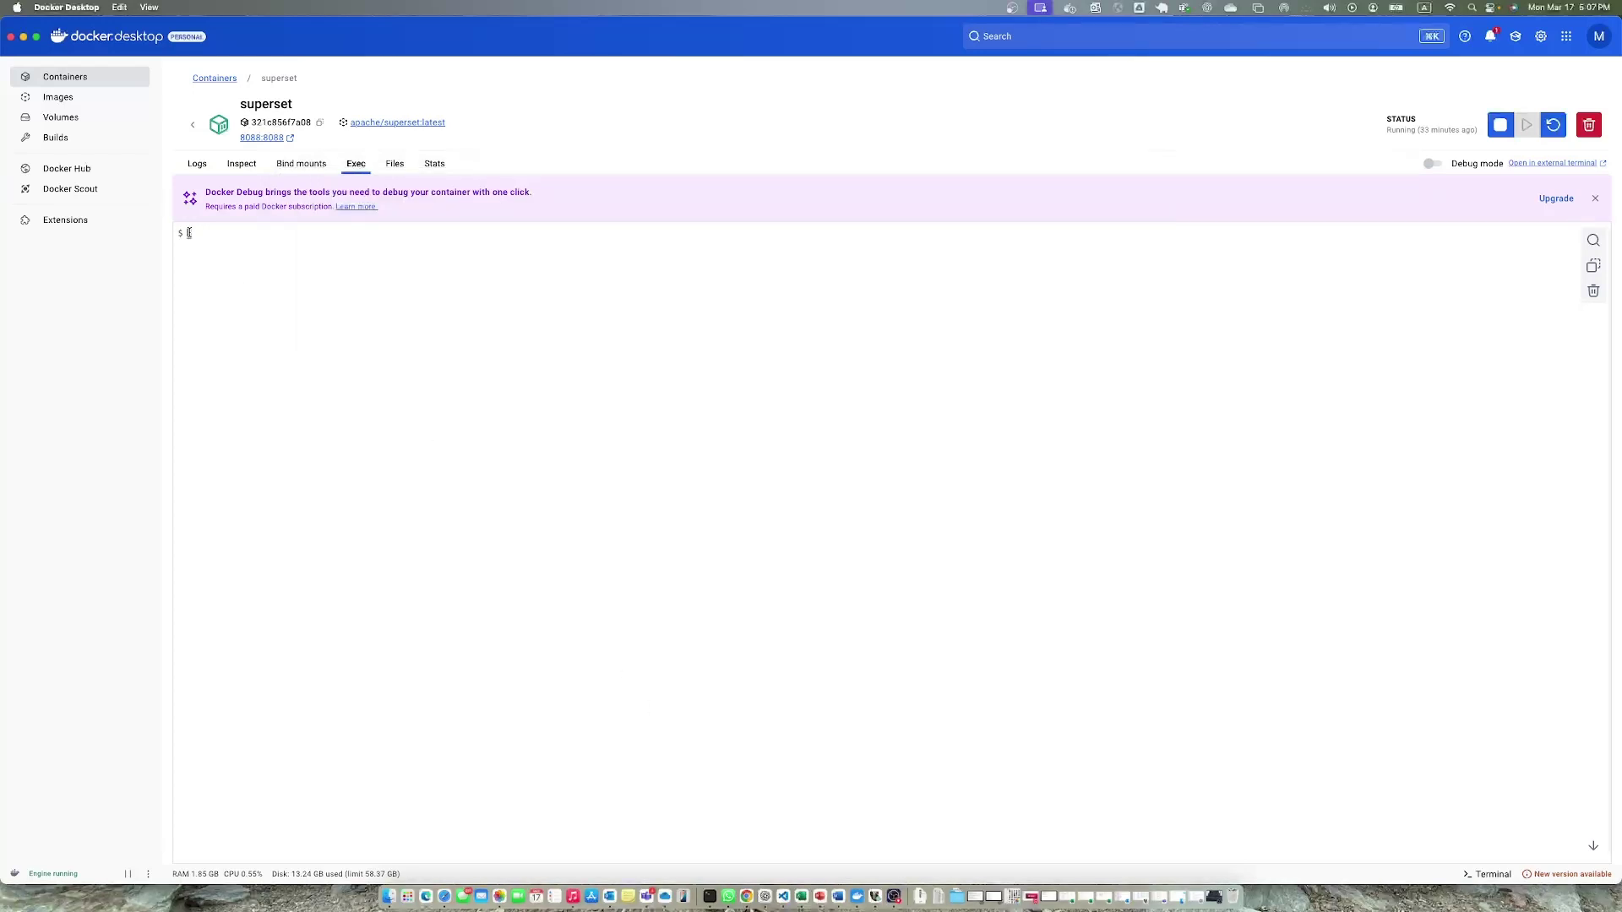
text(pip install mysqlclient)
key(Return)
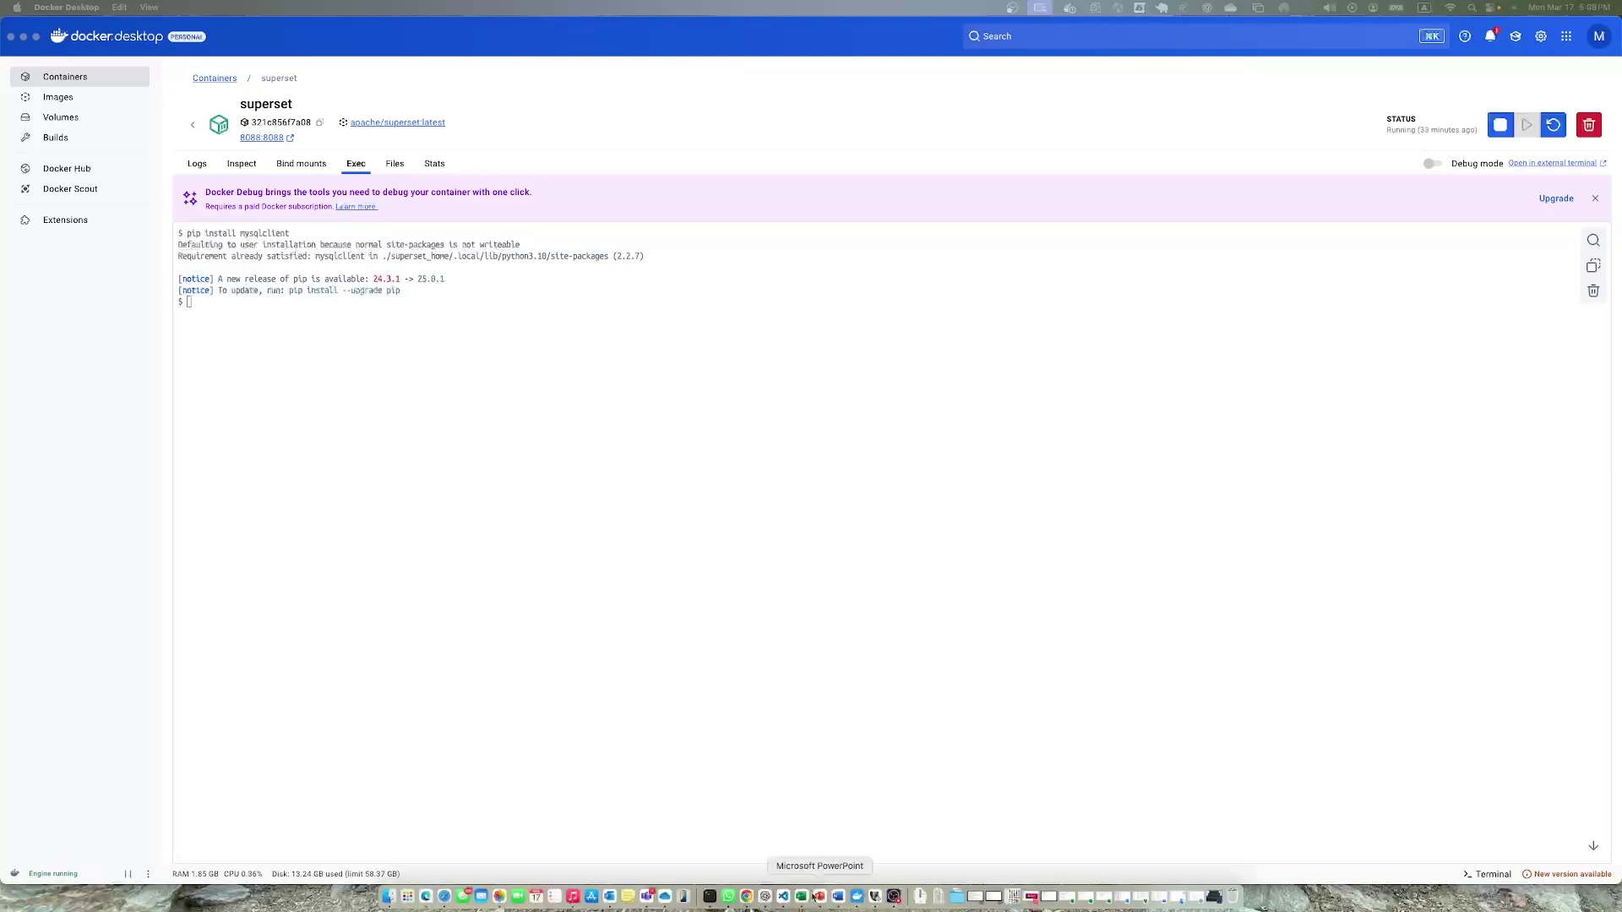
Run 'docker-compose restart' in Terminal and view the restarted superset container's logs.
click(710, 896)
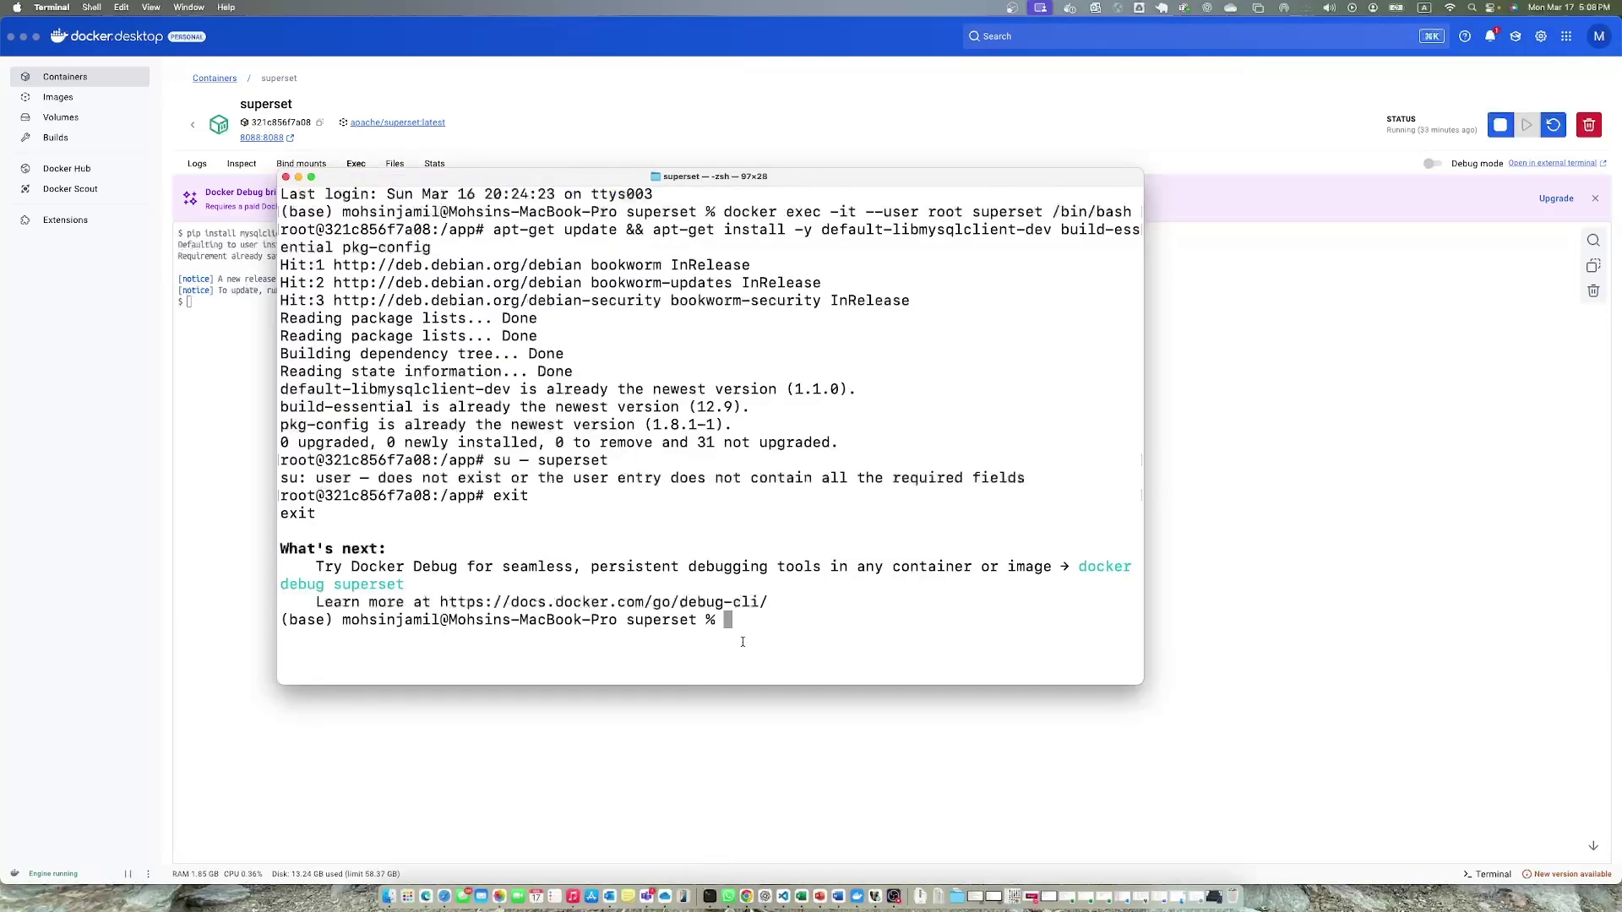
text(docker-compose restart)
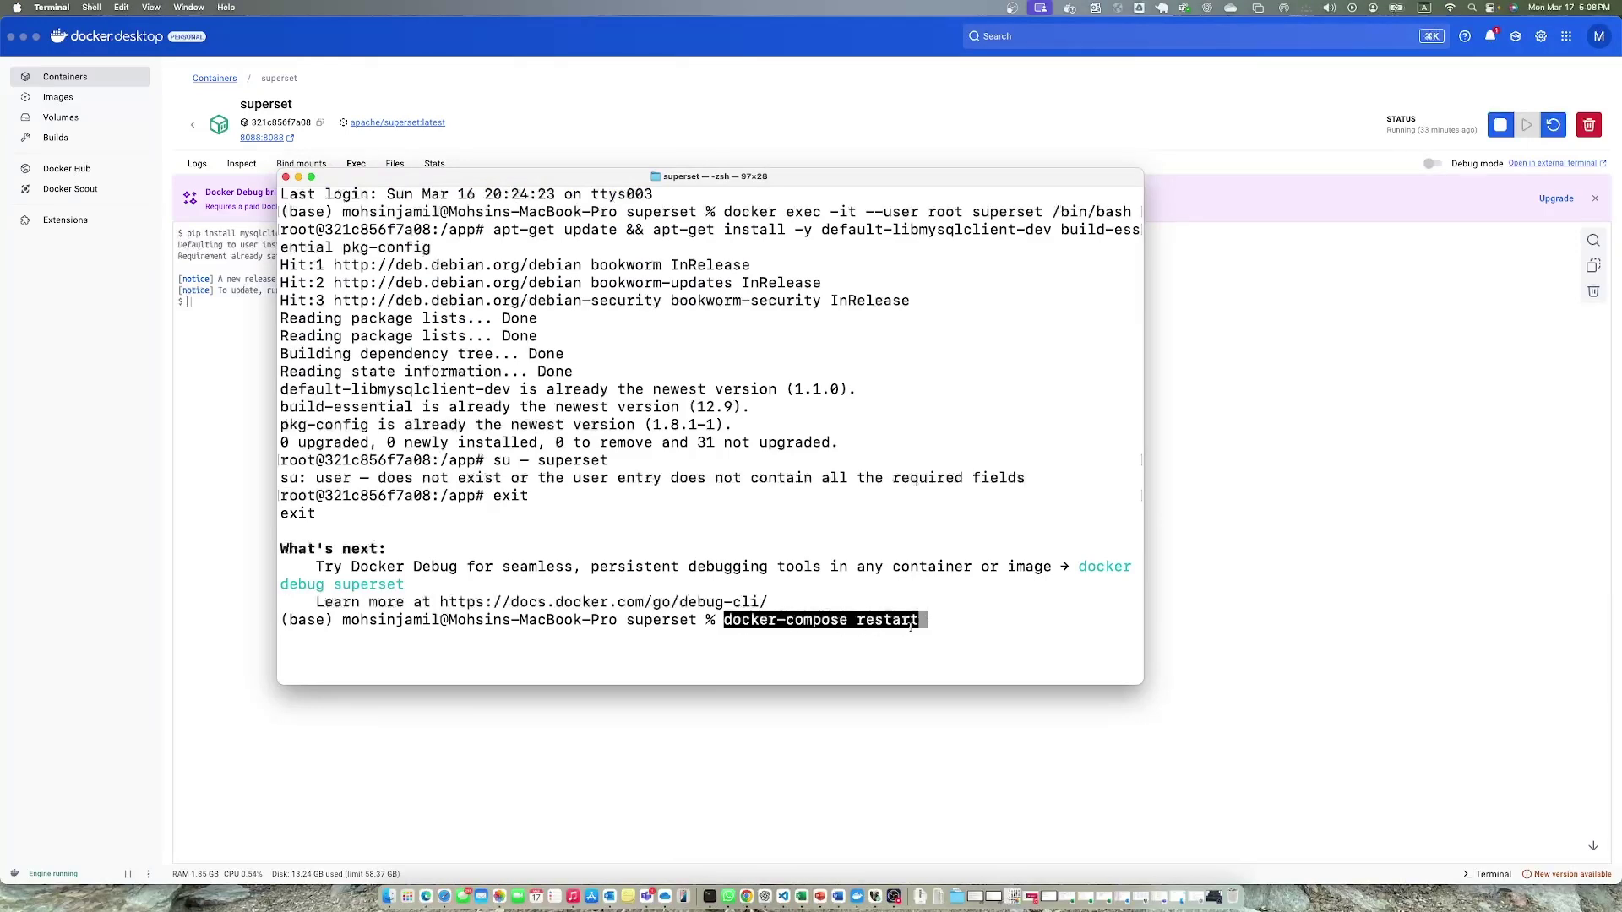
key(Return)
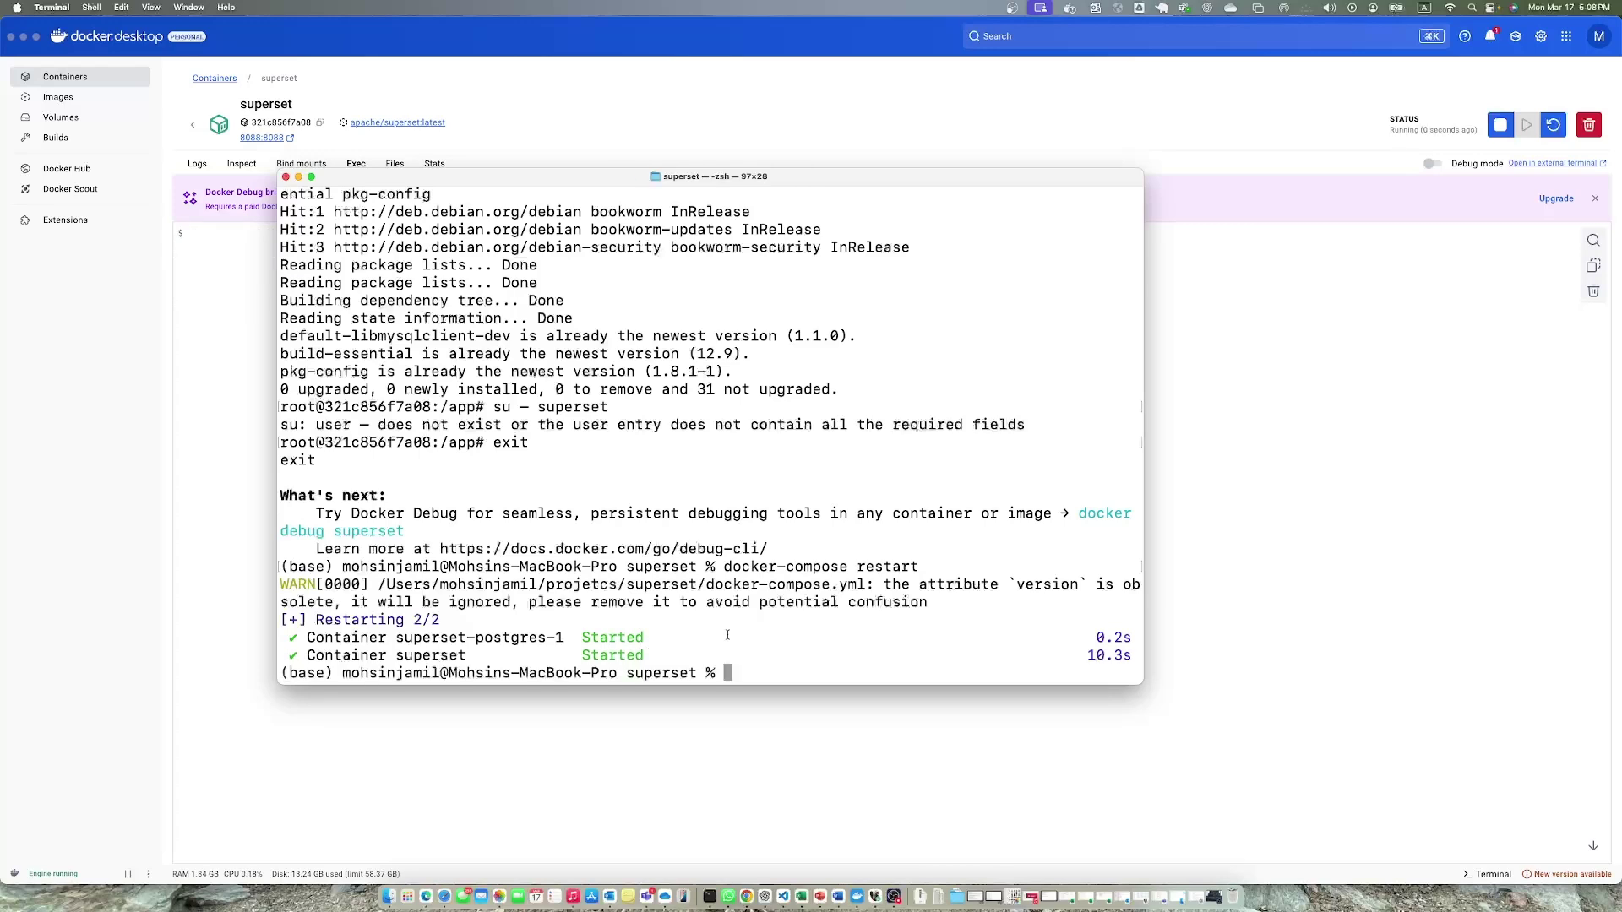
click(197, 164)
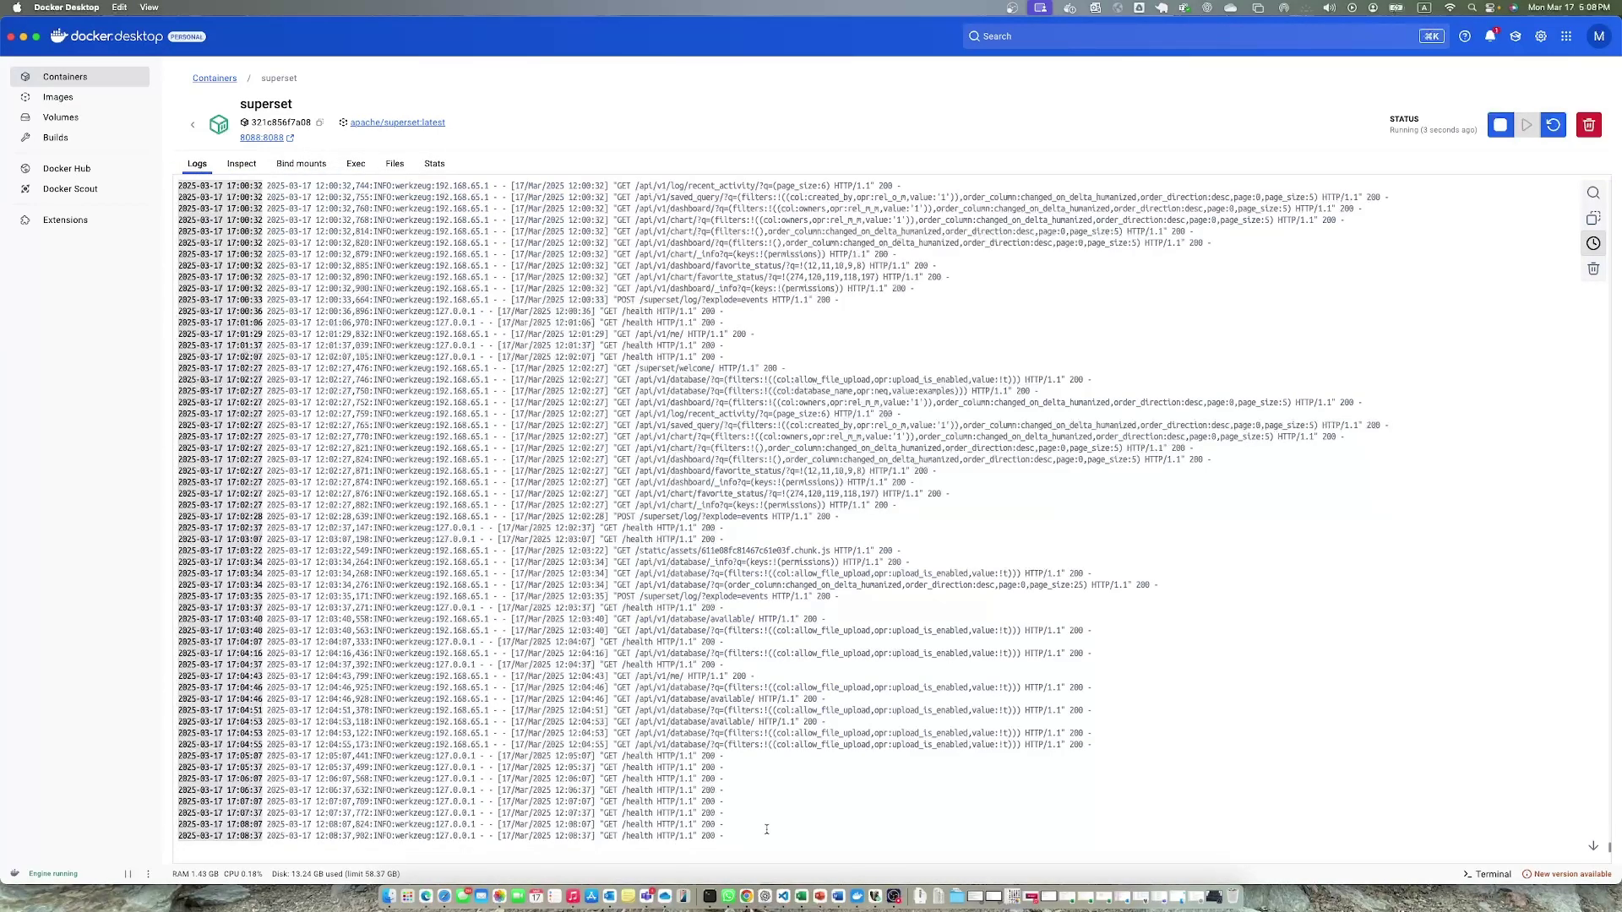
Reload the Superset Databases page in Chrome, checking Docker logs, until it loads again.
click(746, 897)
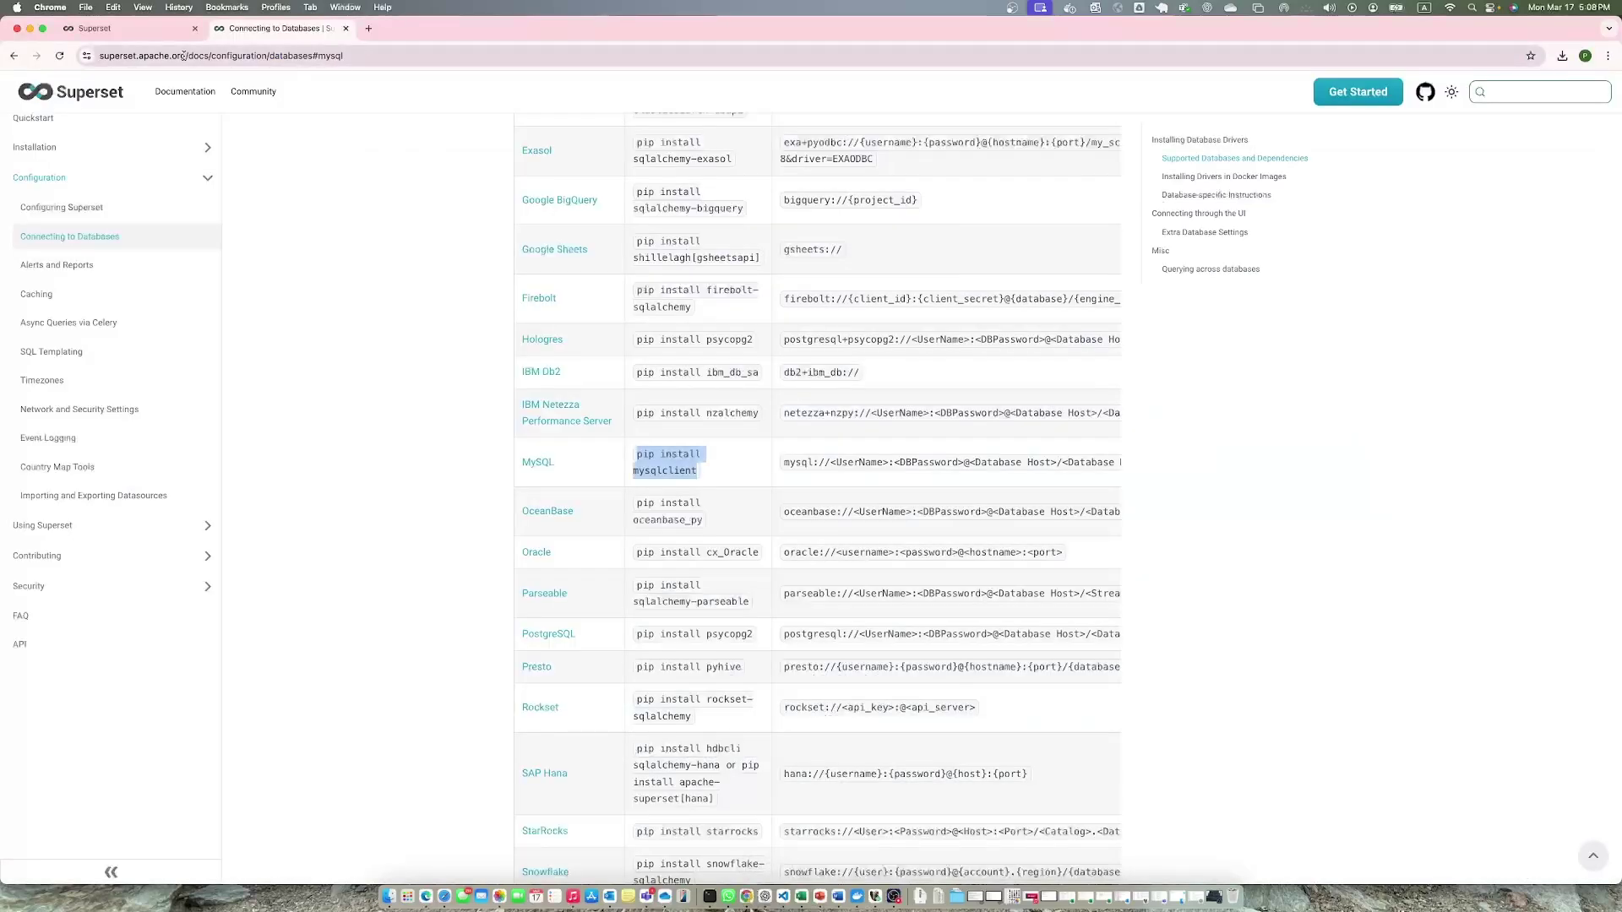
click(135, 29)
click(60, 55)
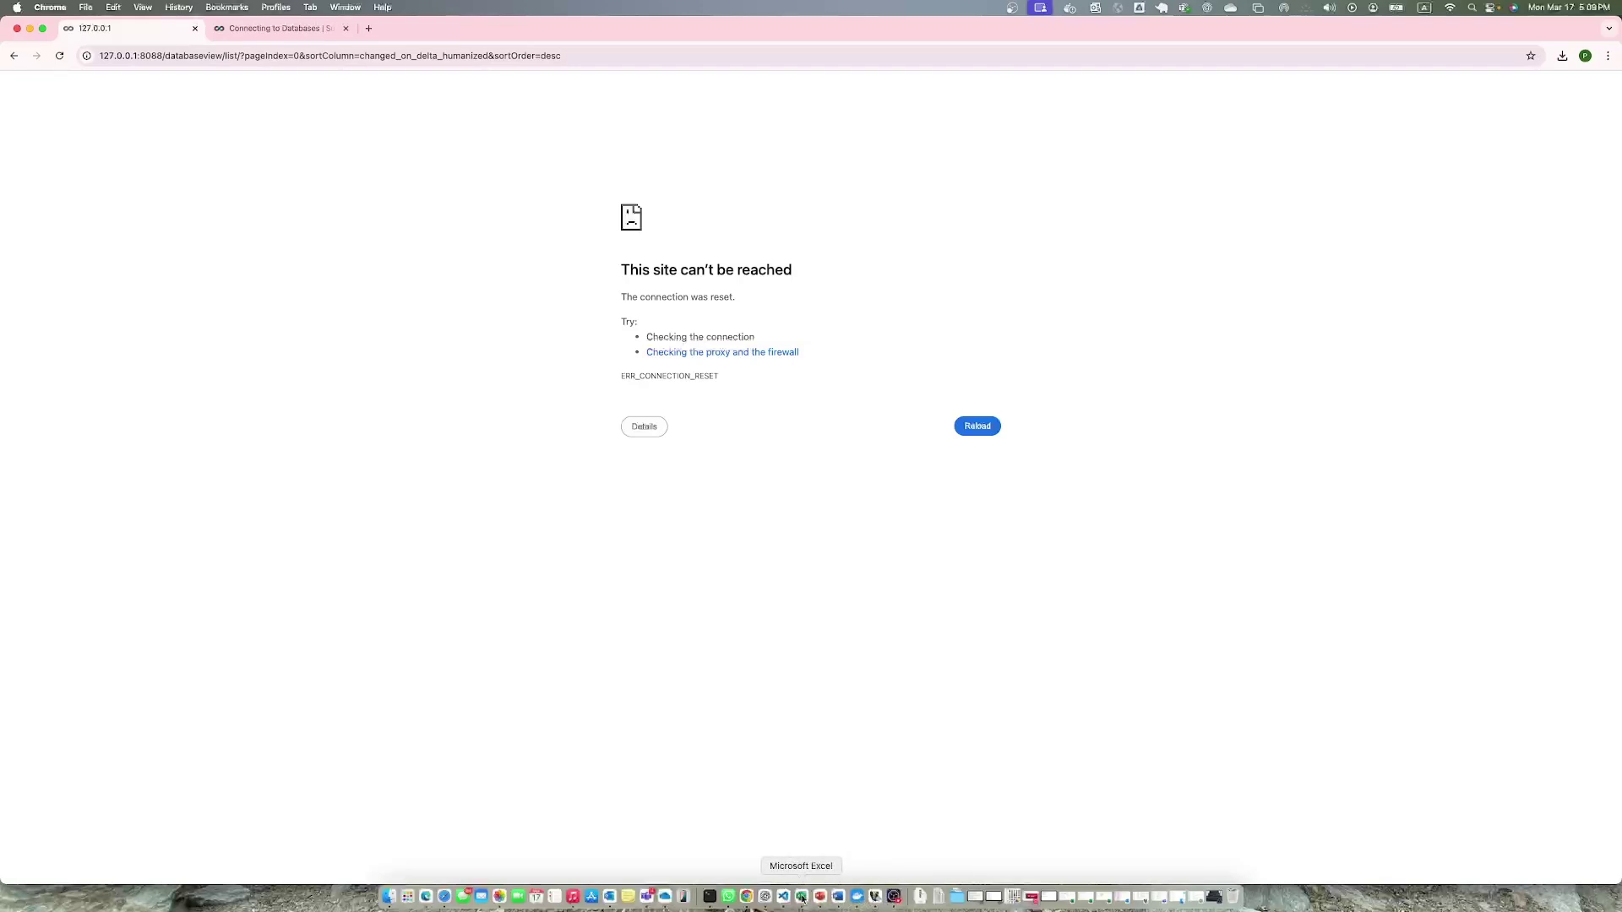
click(856, 897)
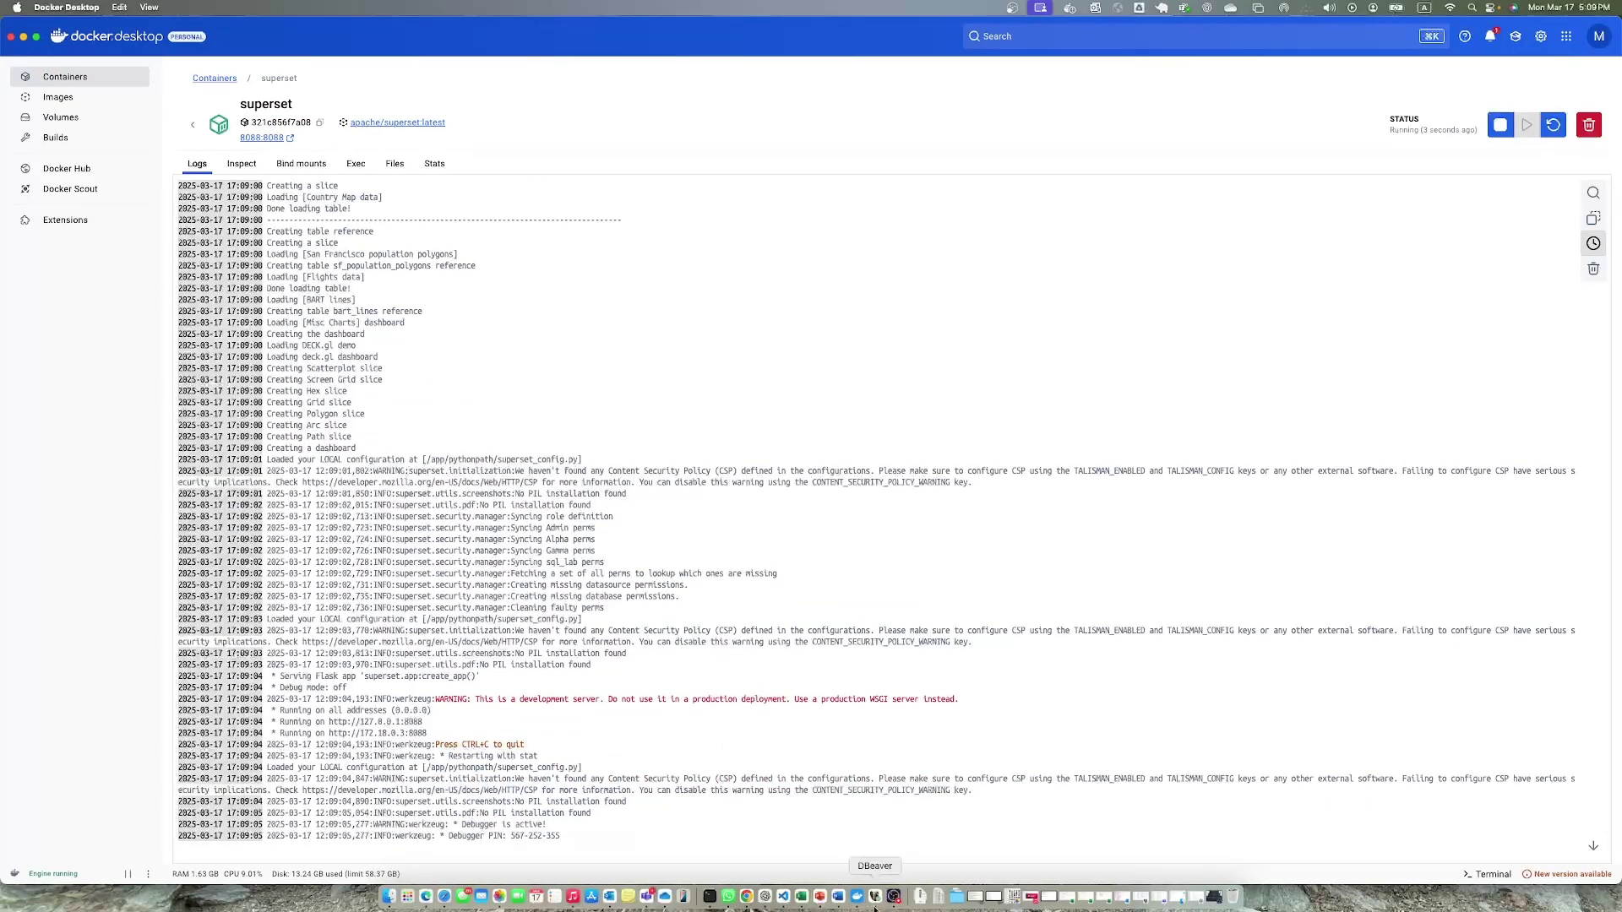
click(24, 37)
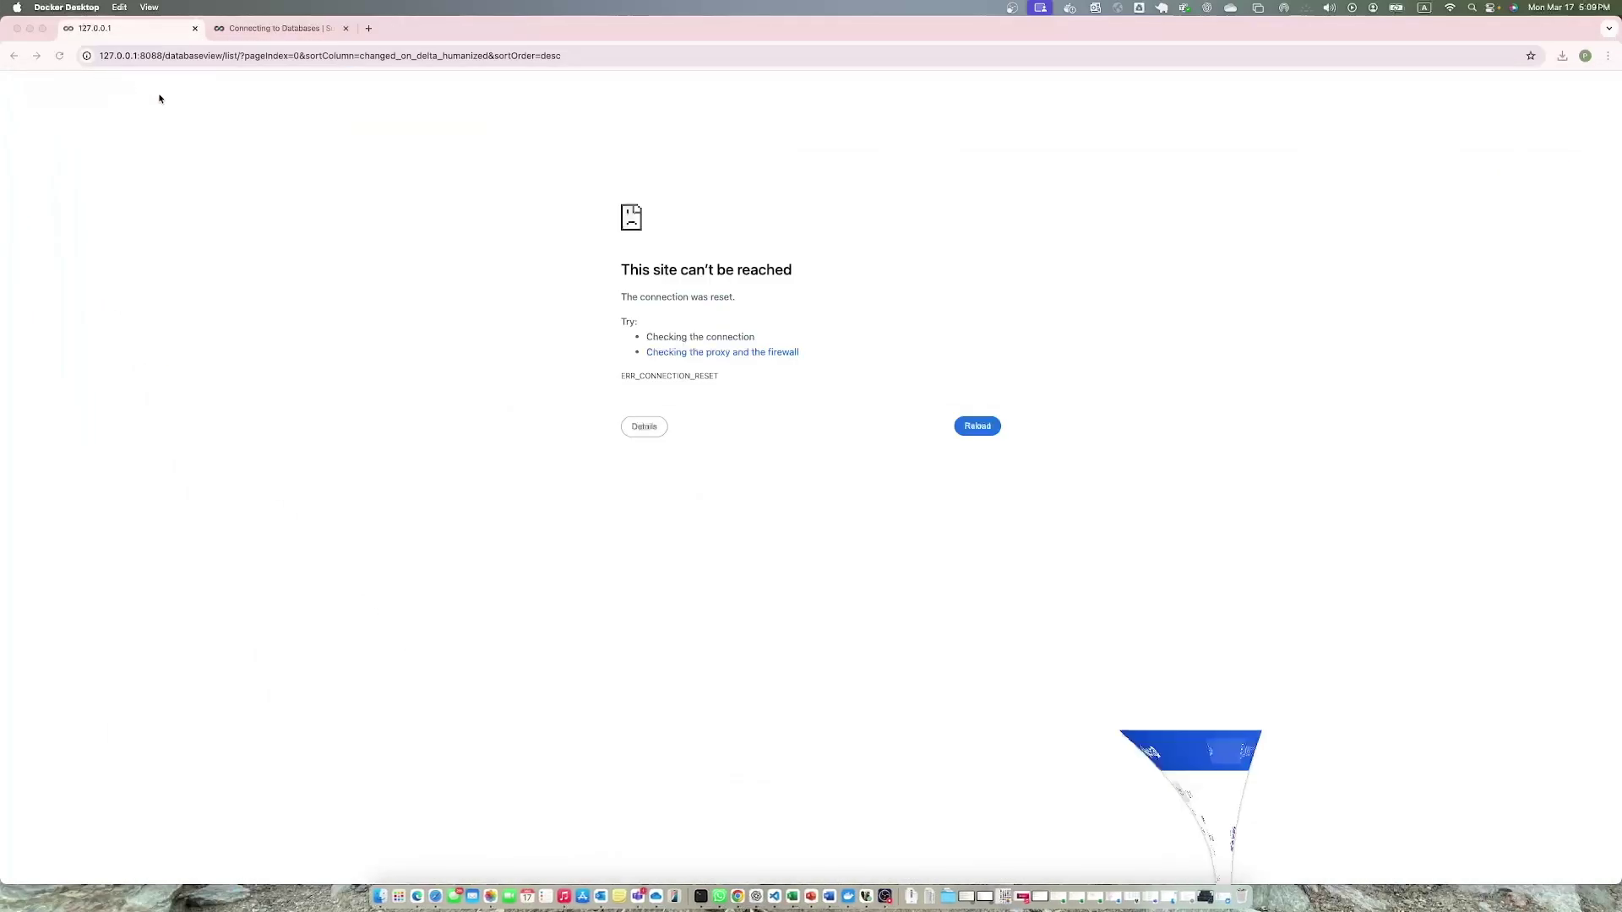
click(59, 56)
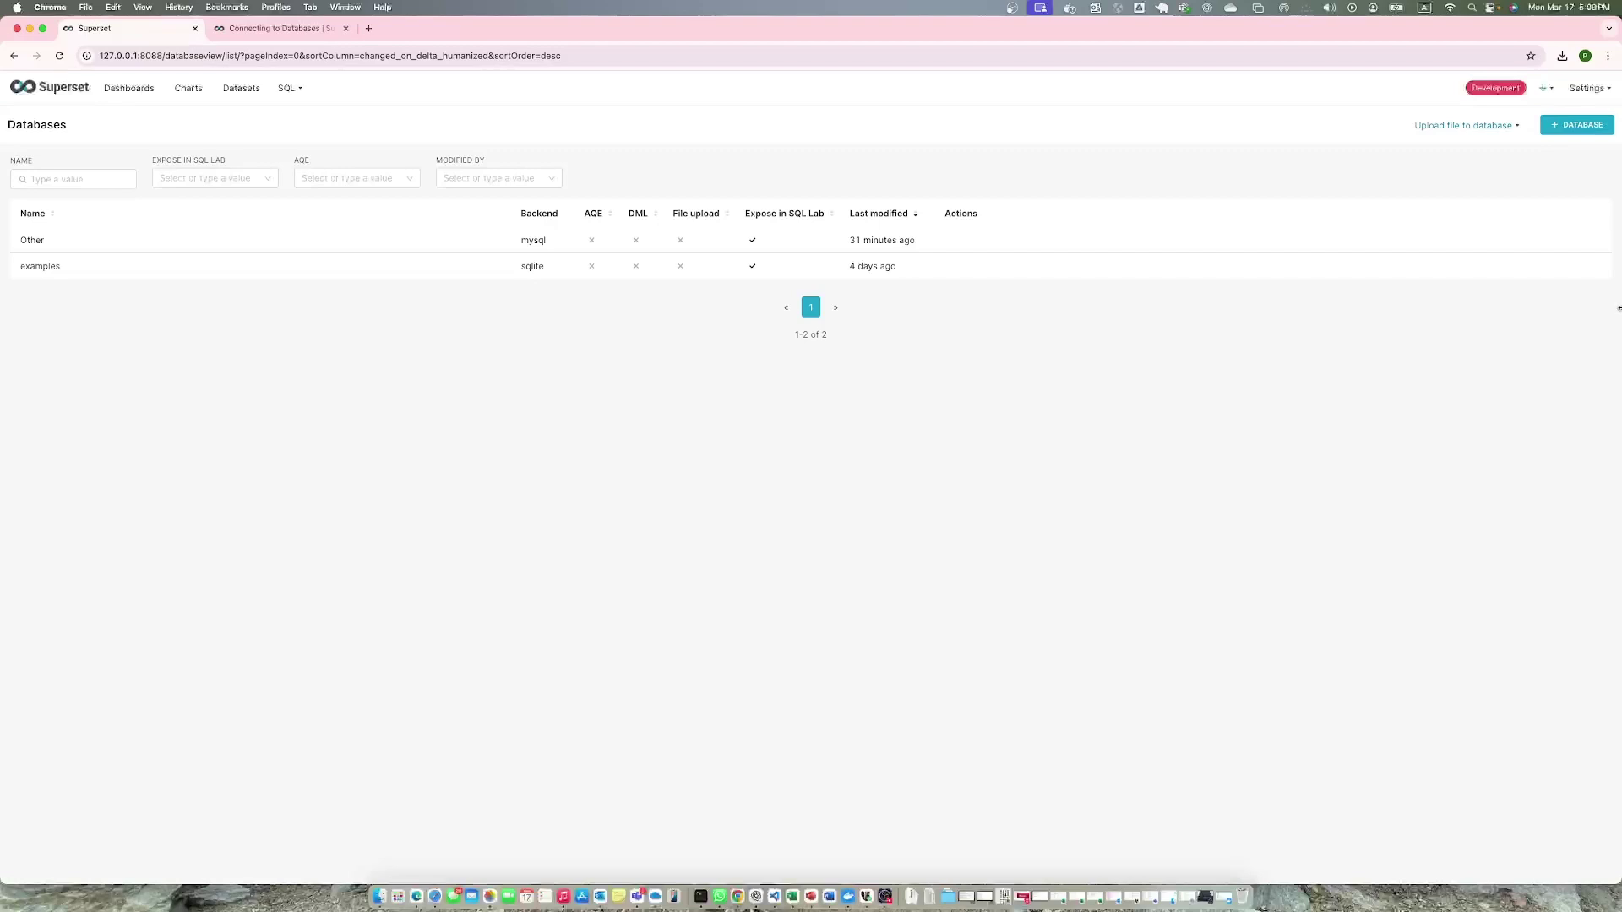
Add a new database and choose MySQL to reach its credentials form.
click(1560, 129)
click(810, 342)
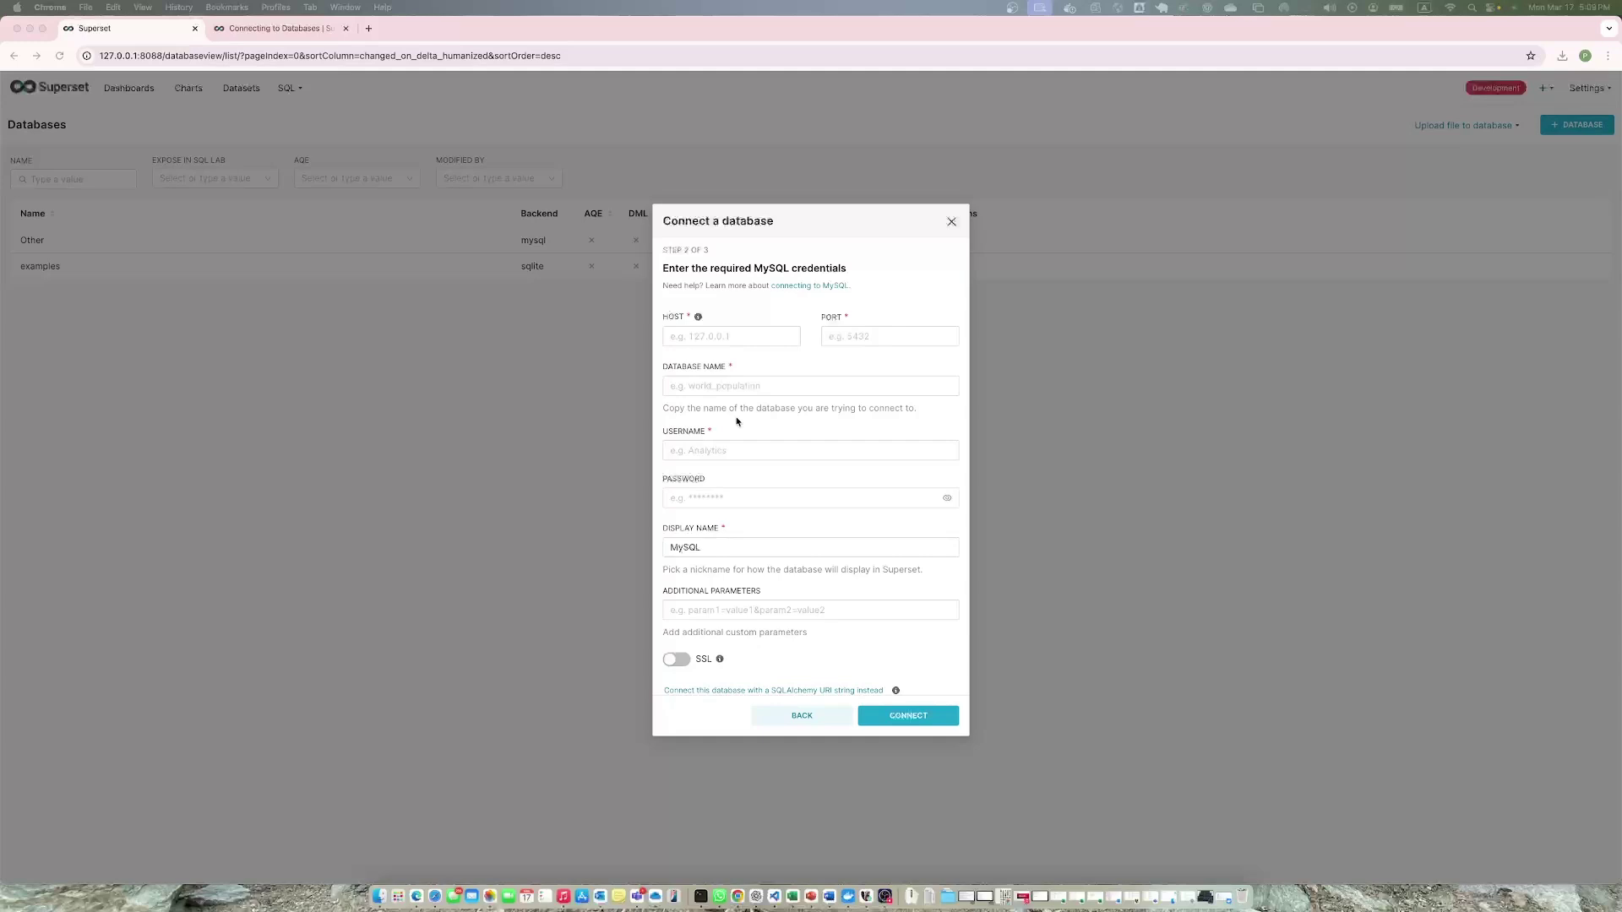
Enter the MySQL host 123.456.78.101 and port 3306.
click(732, 336)
text(123.456.78.101)
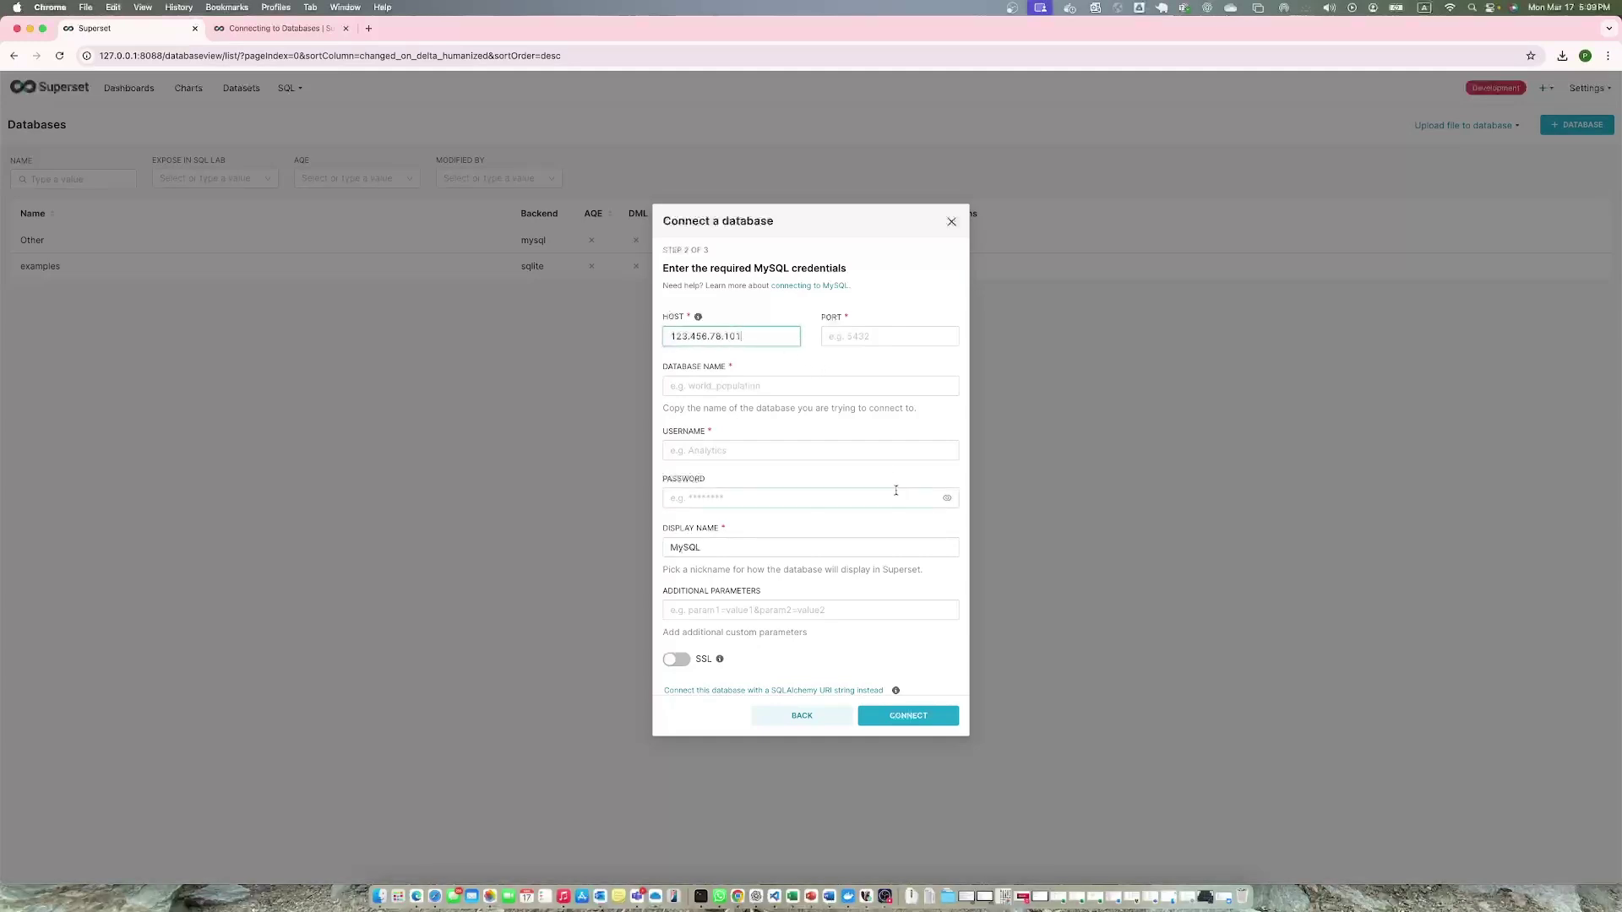
click(869, 336)
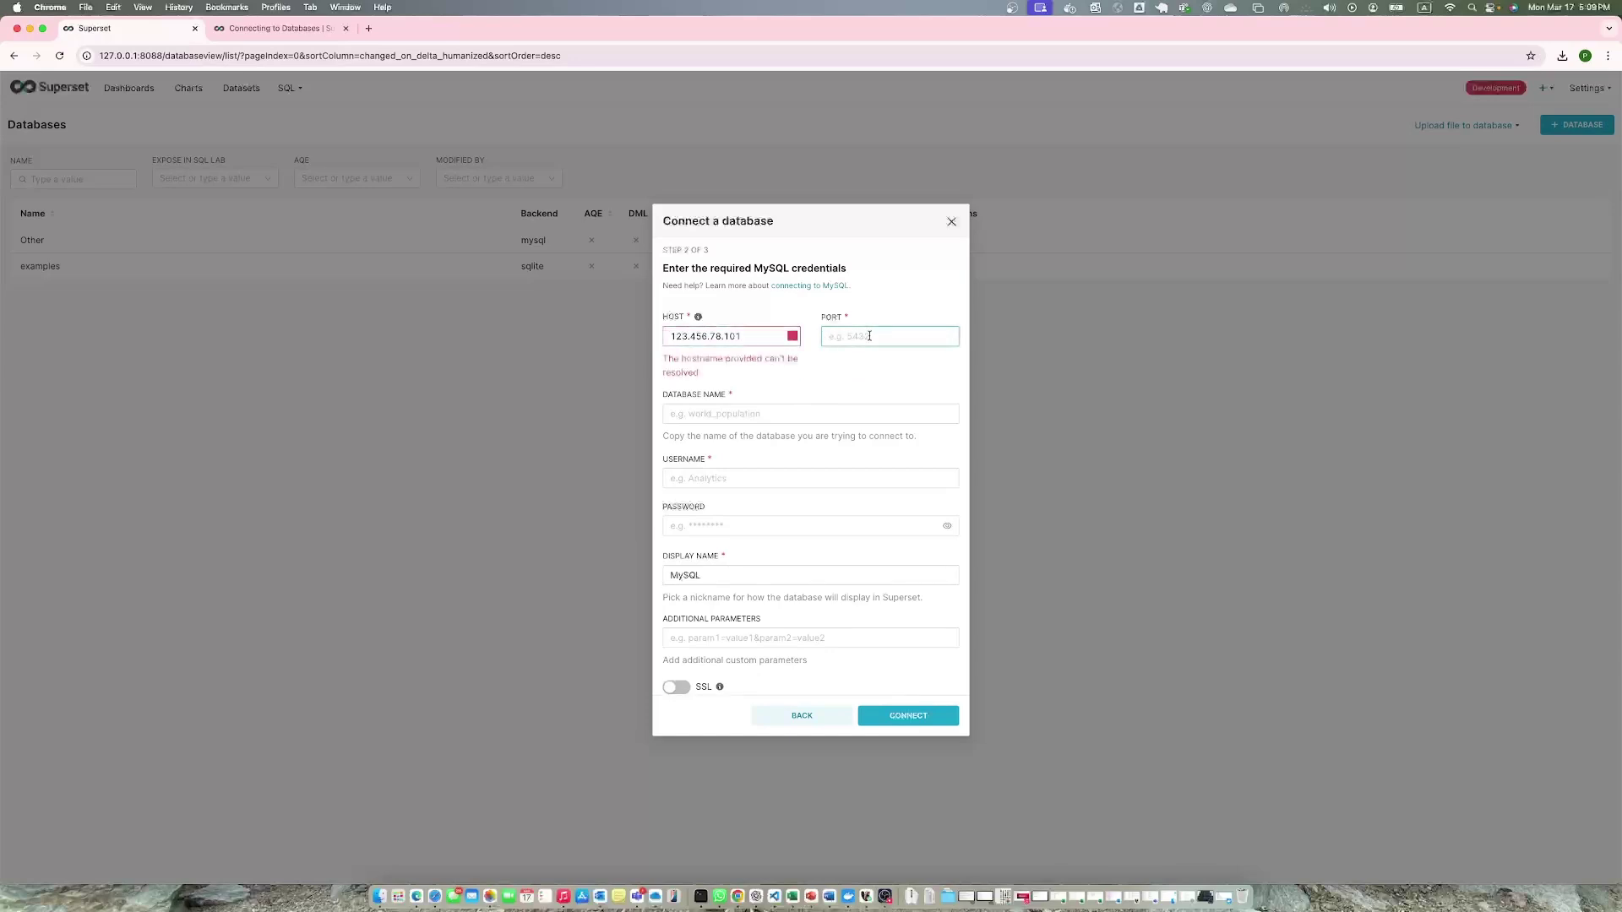
text(3306)
click(761, 394)
click(800, 413)
text(2132154654)
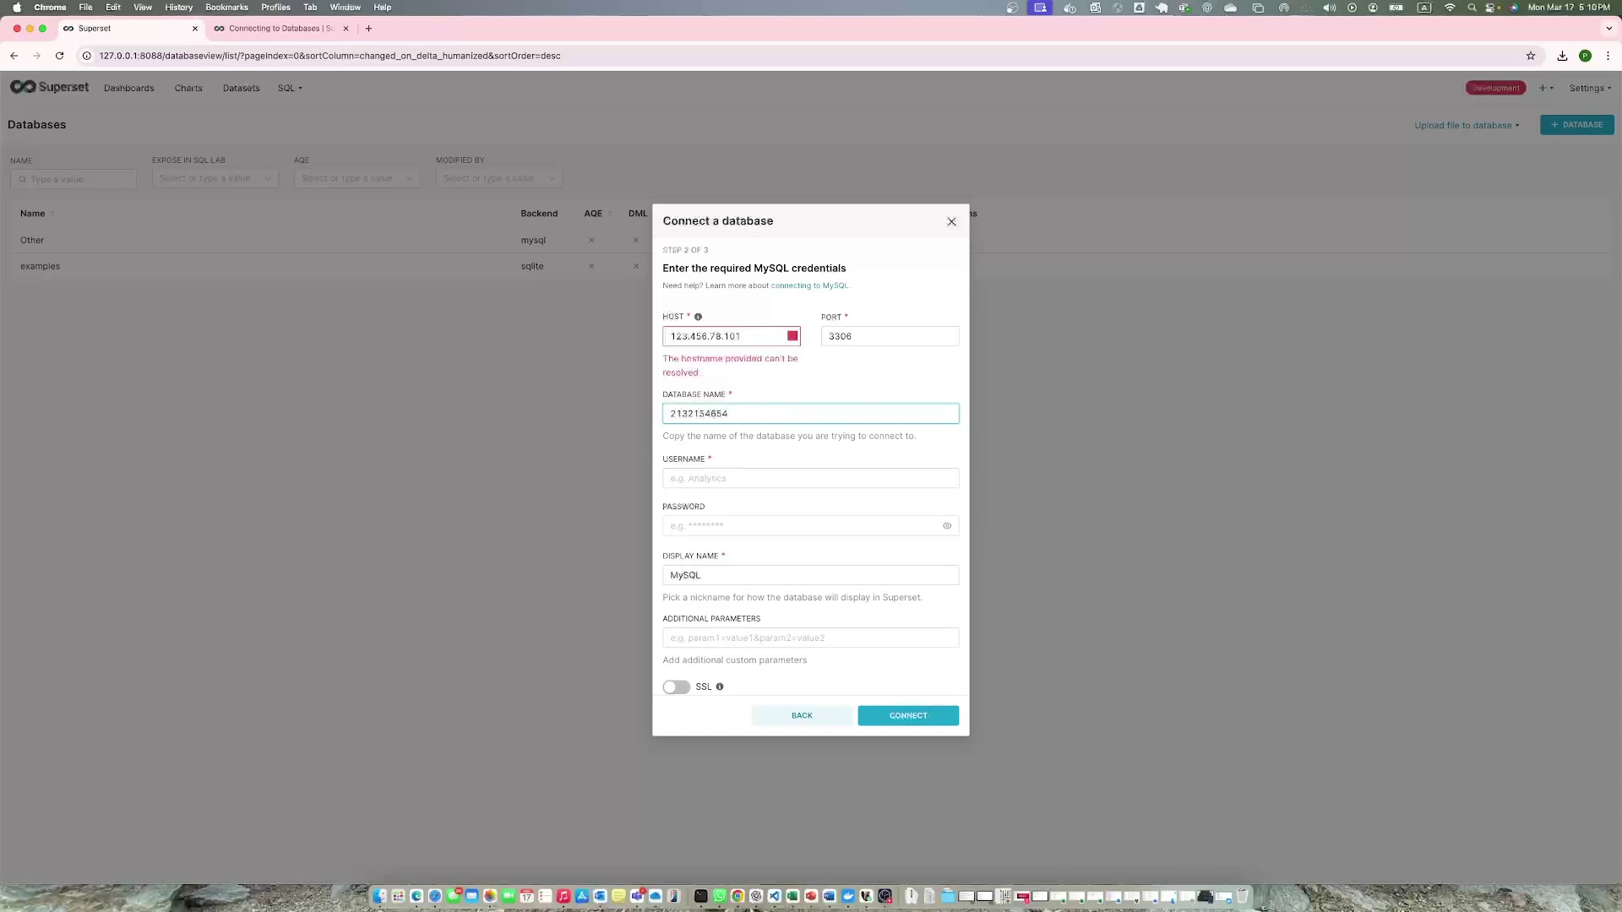
click(714, 478)
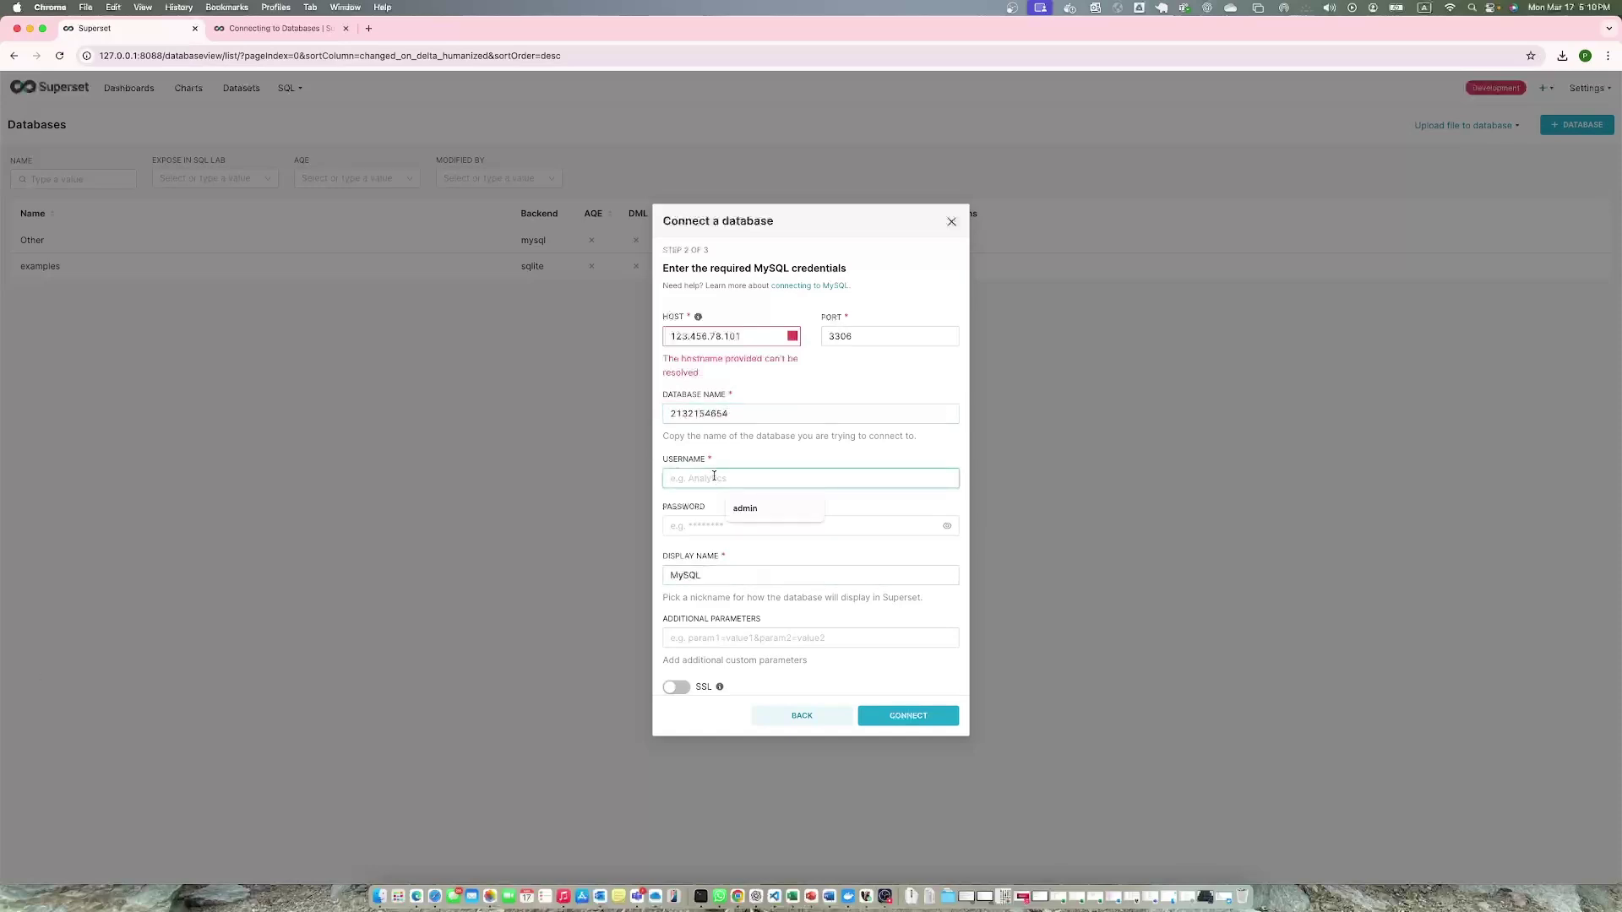
text(test123)
click(725, 531)
scroll(778, 566, down, 2)
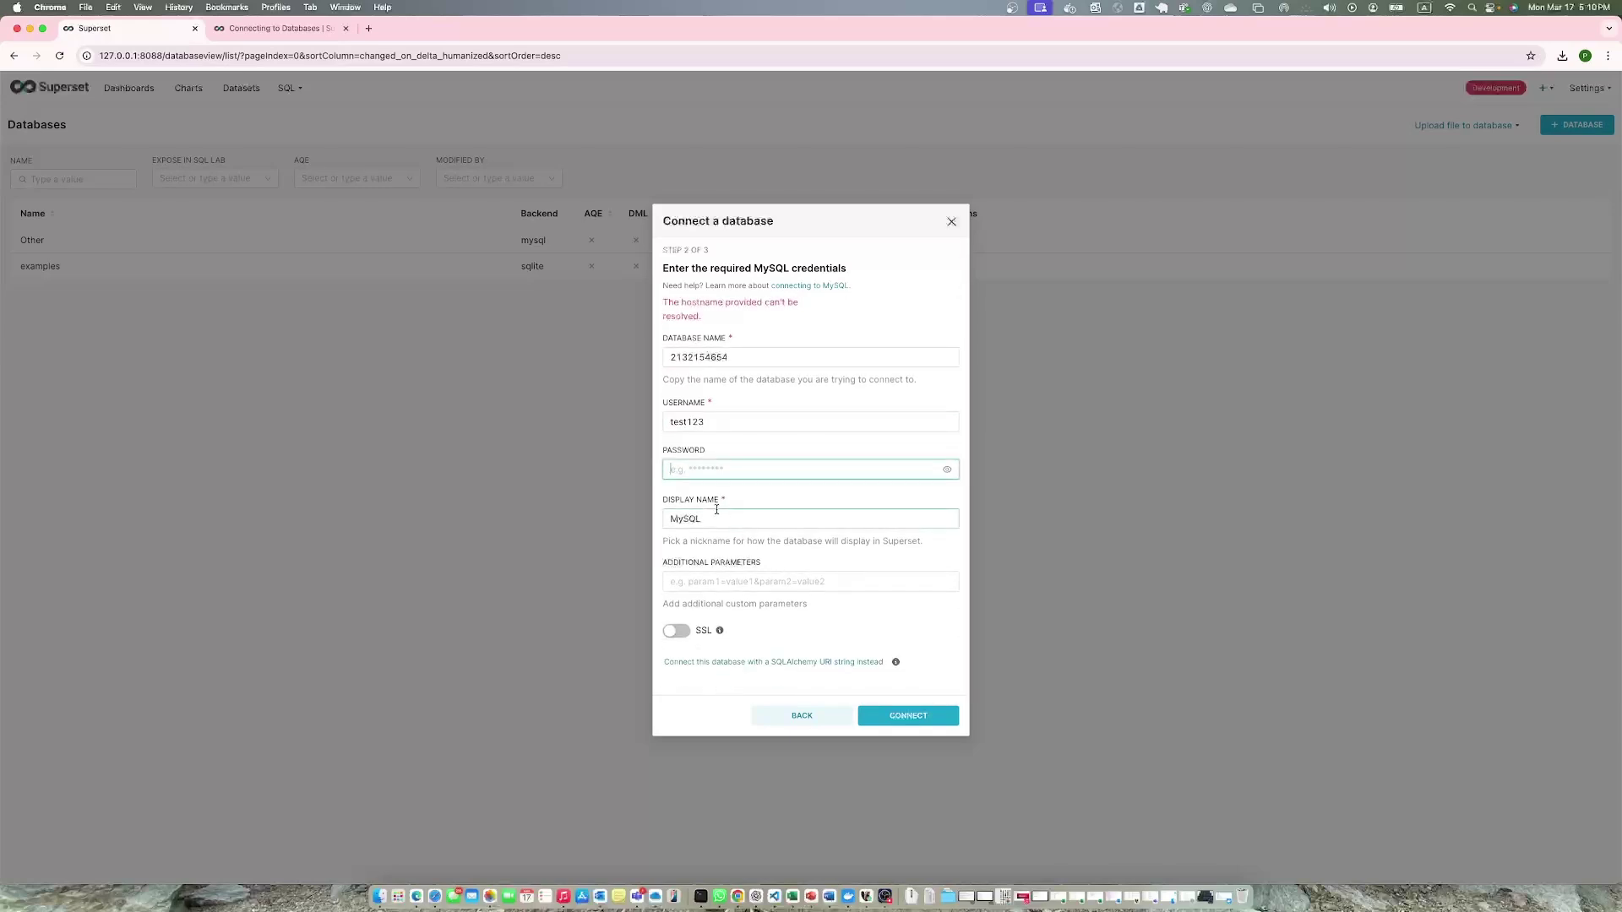
text(password123)
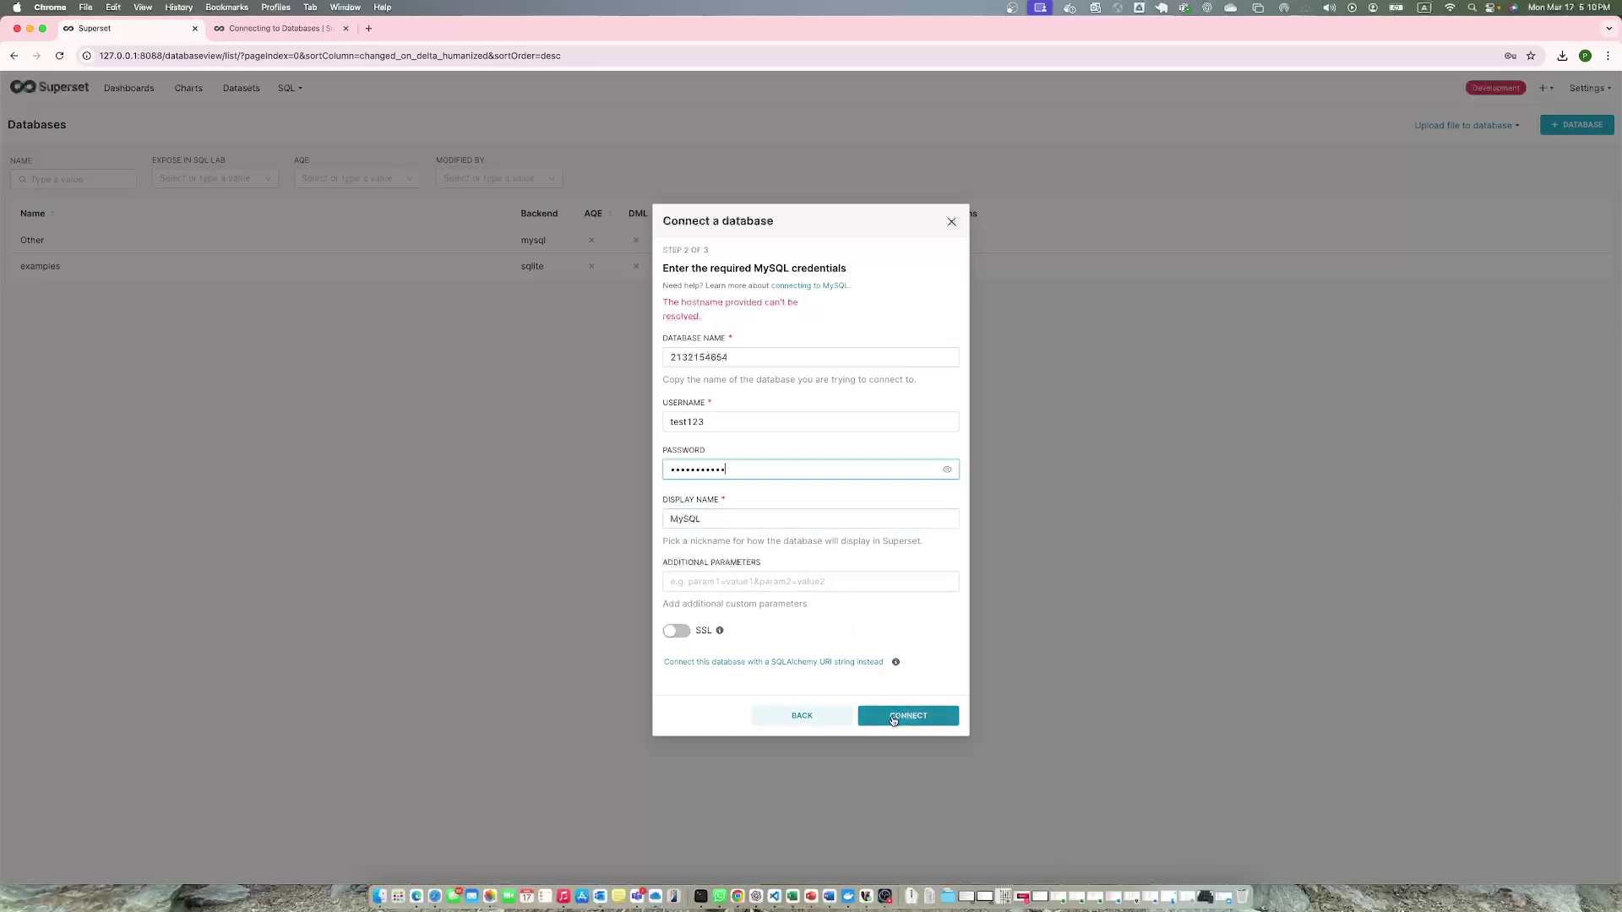
click(898, 716)
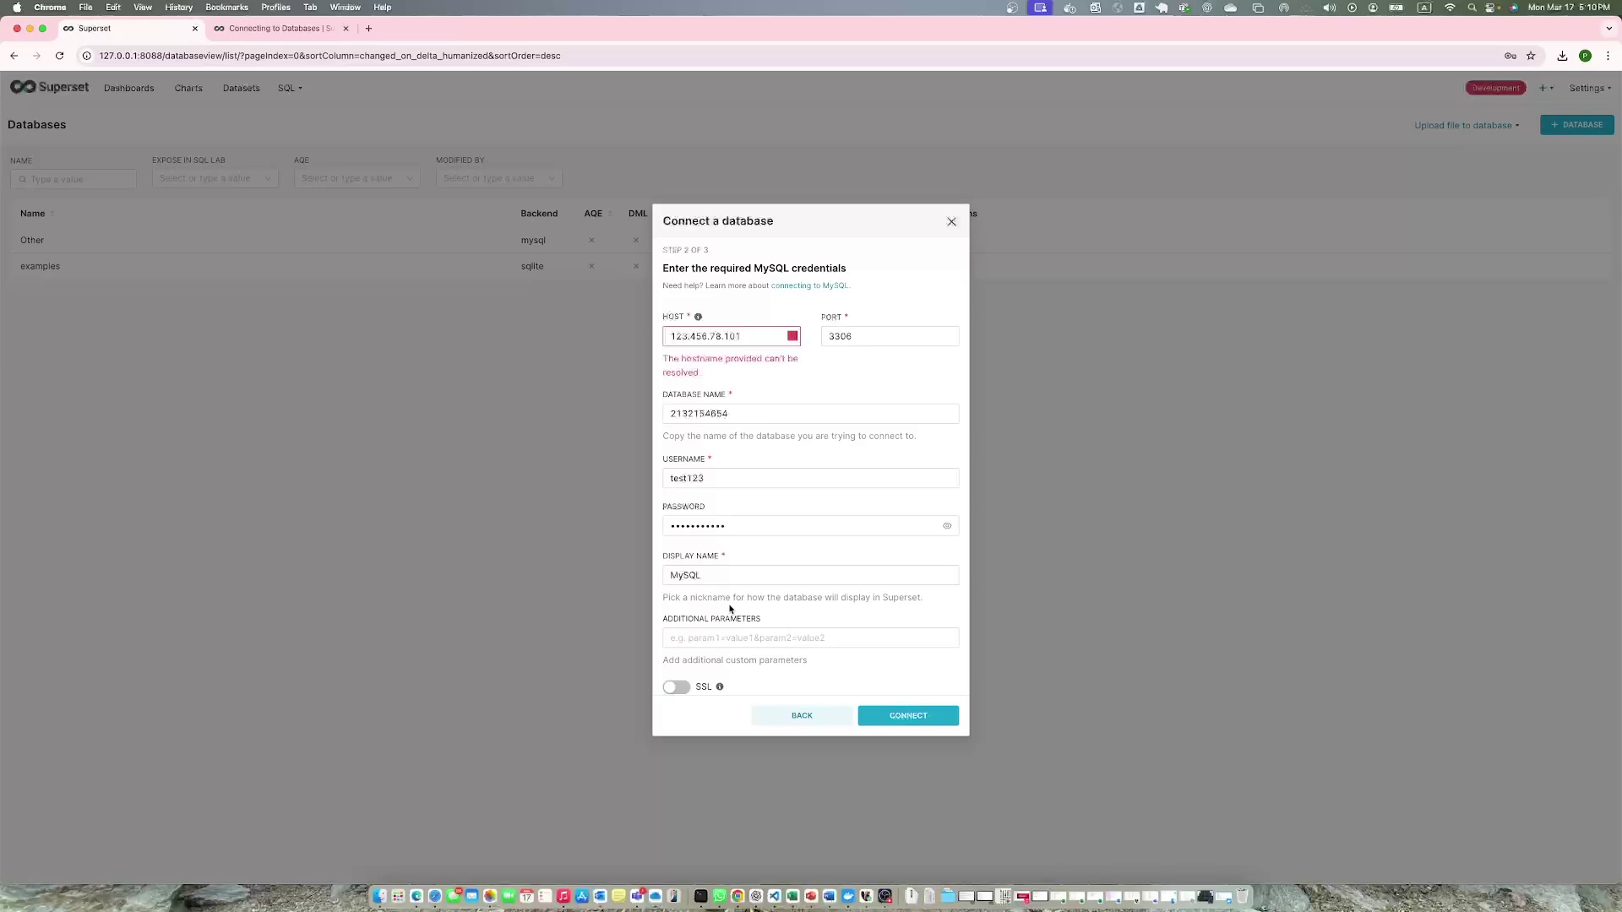
click(895, 718)
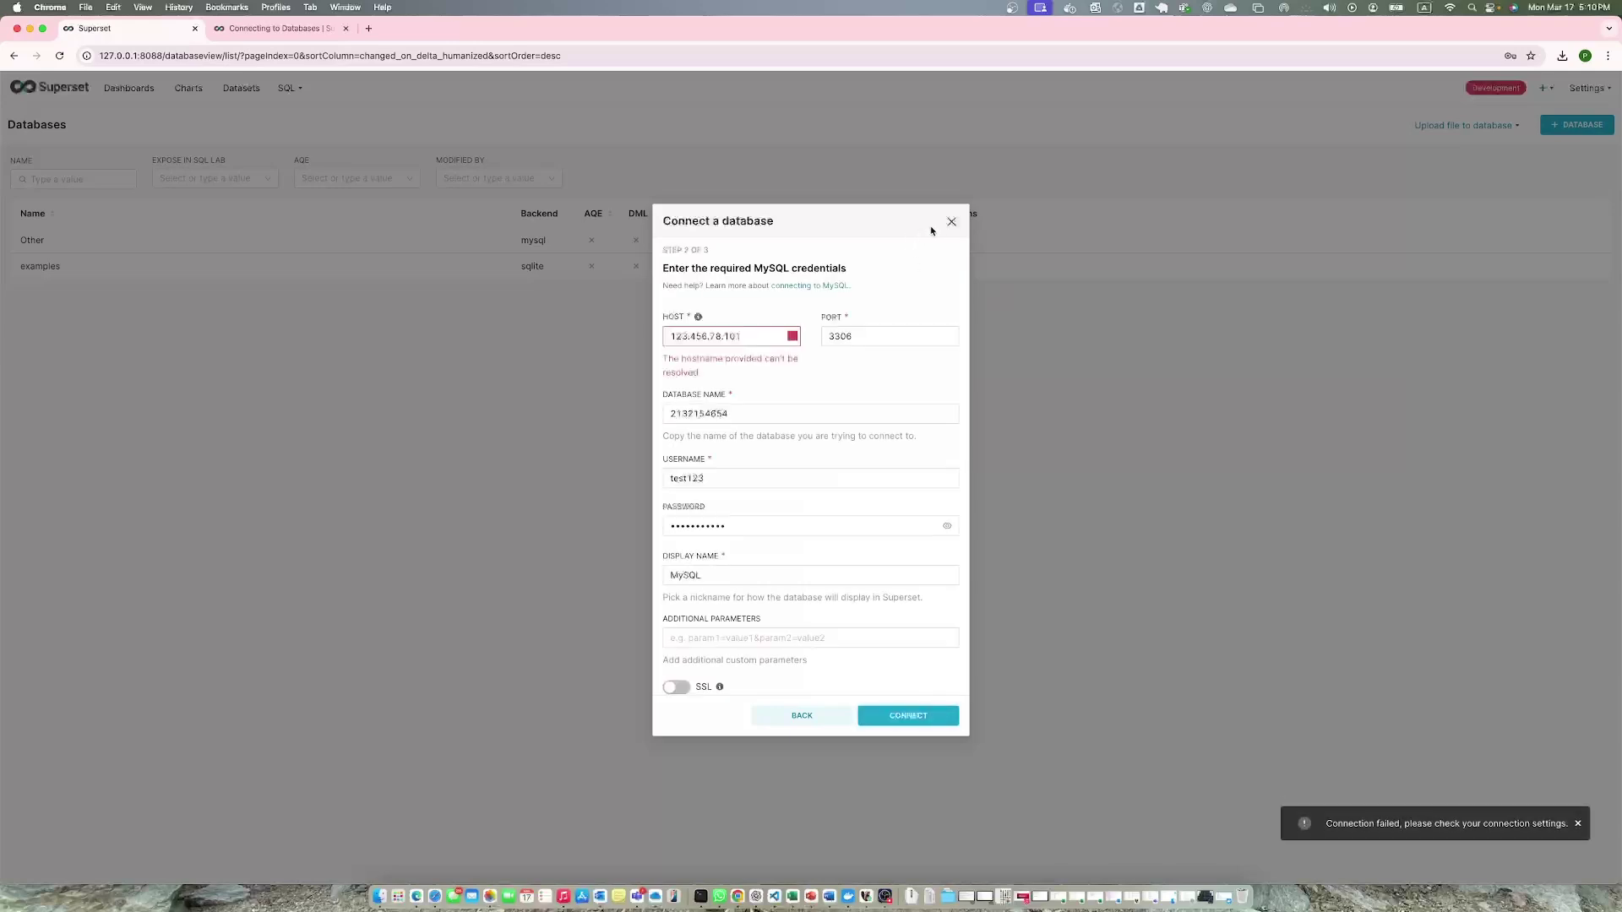
Close the failed Connect a database dialog and return to the Superset home page.
click(950, 223)
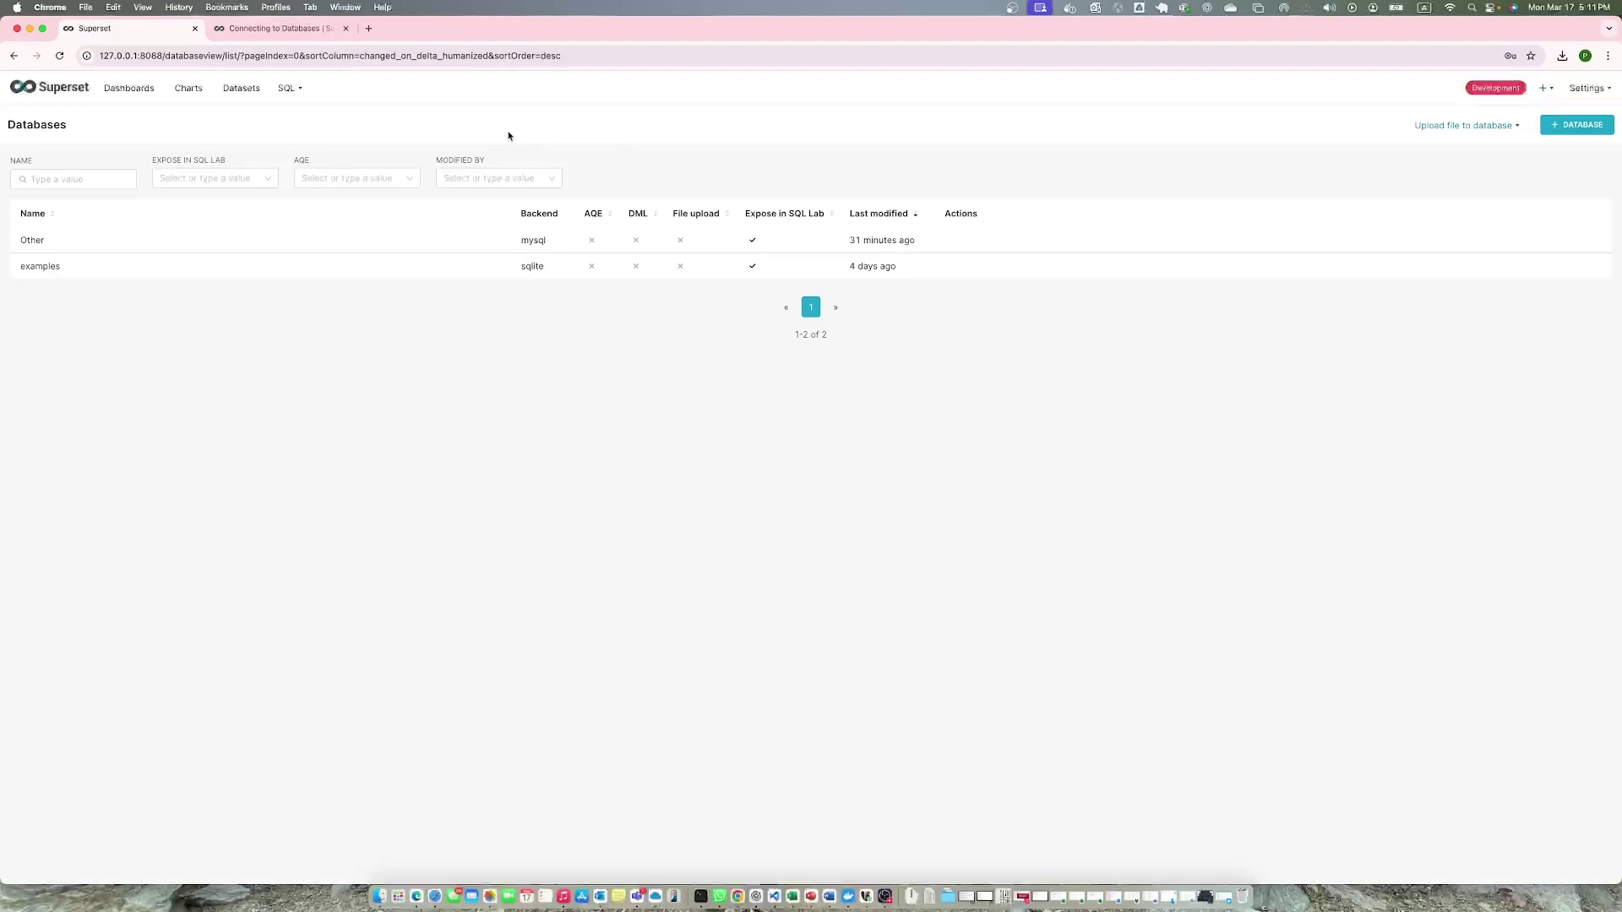
click(83, 90)
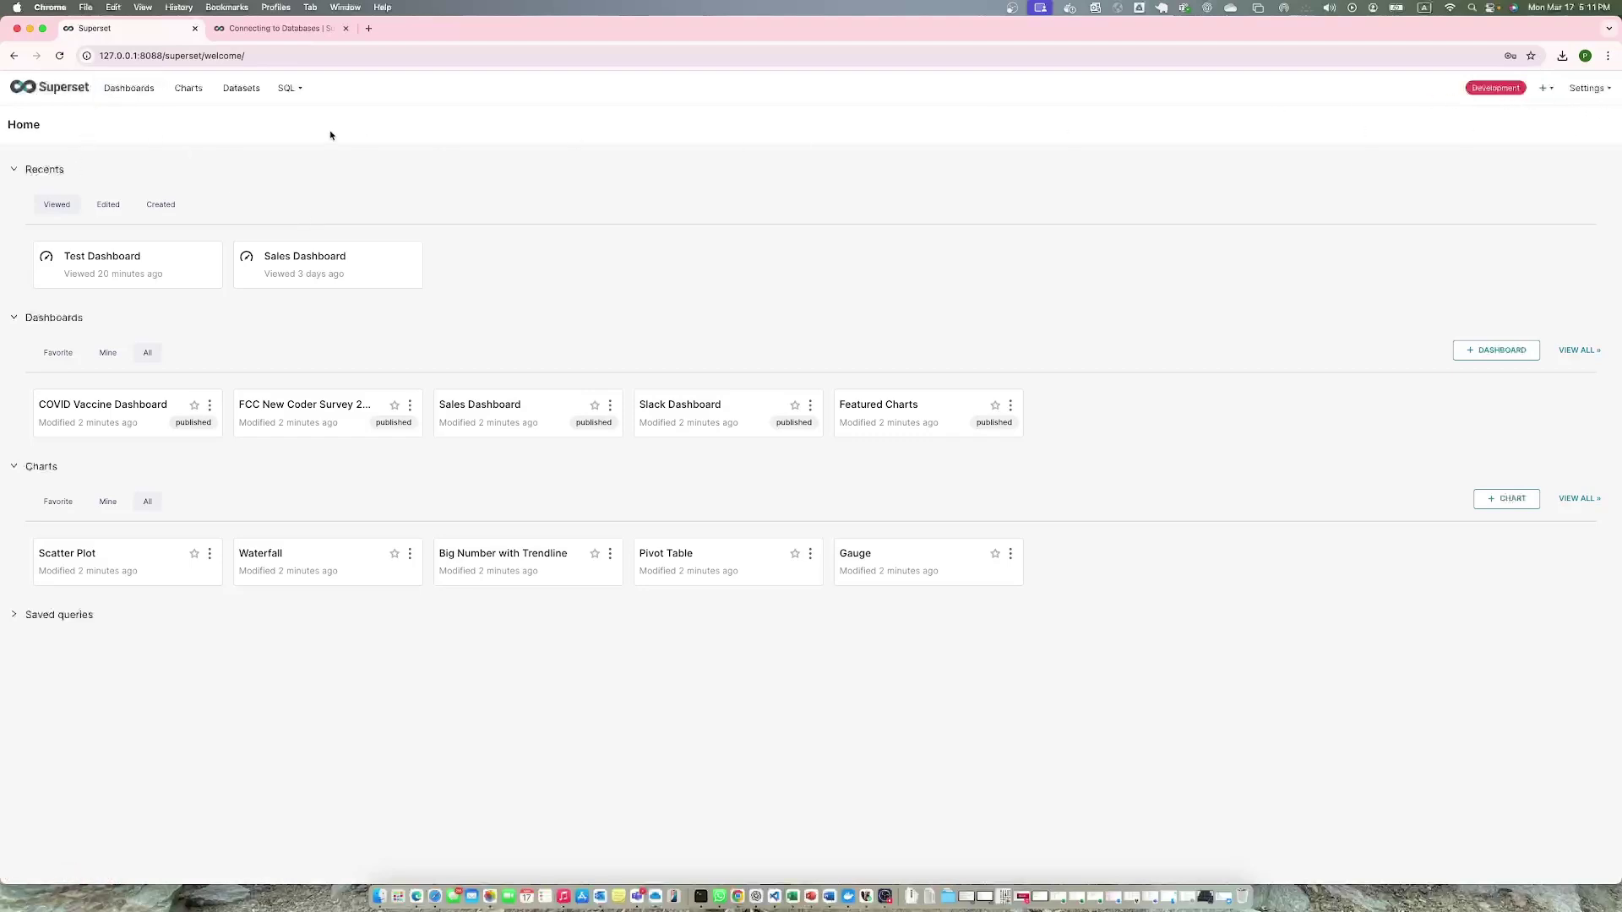
Create a new dashboard titled 'Test 2', save it, and go to the Datasets list.
click(129, 90)
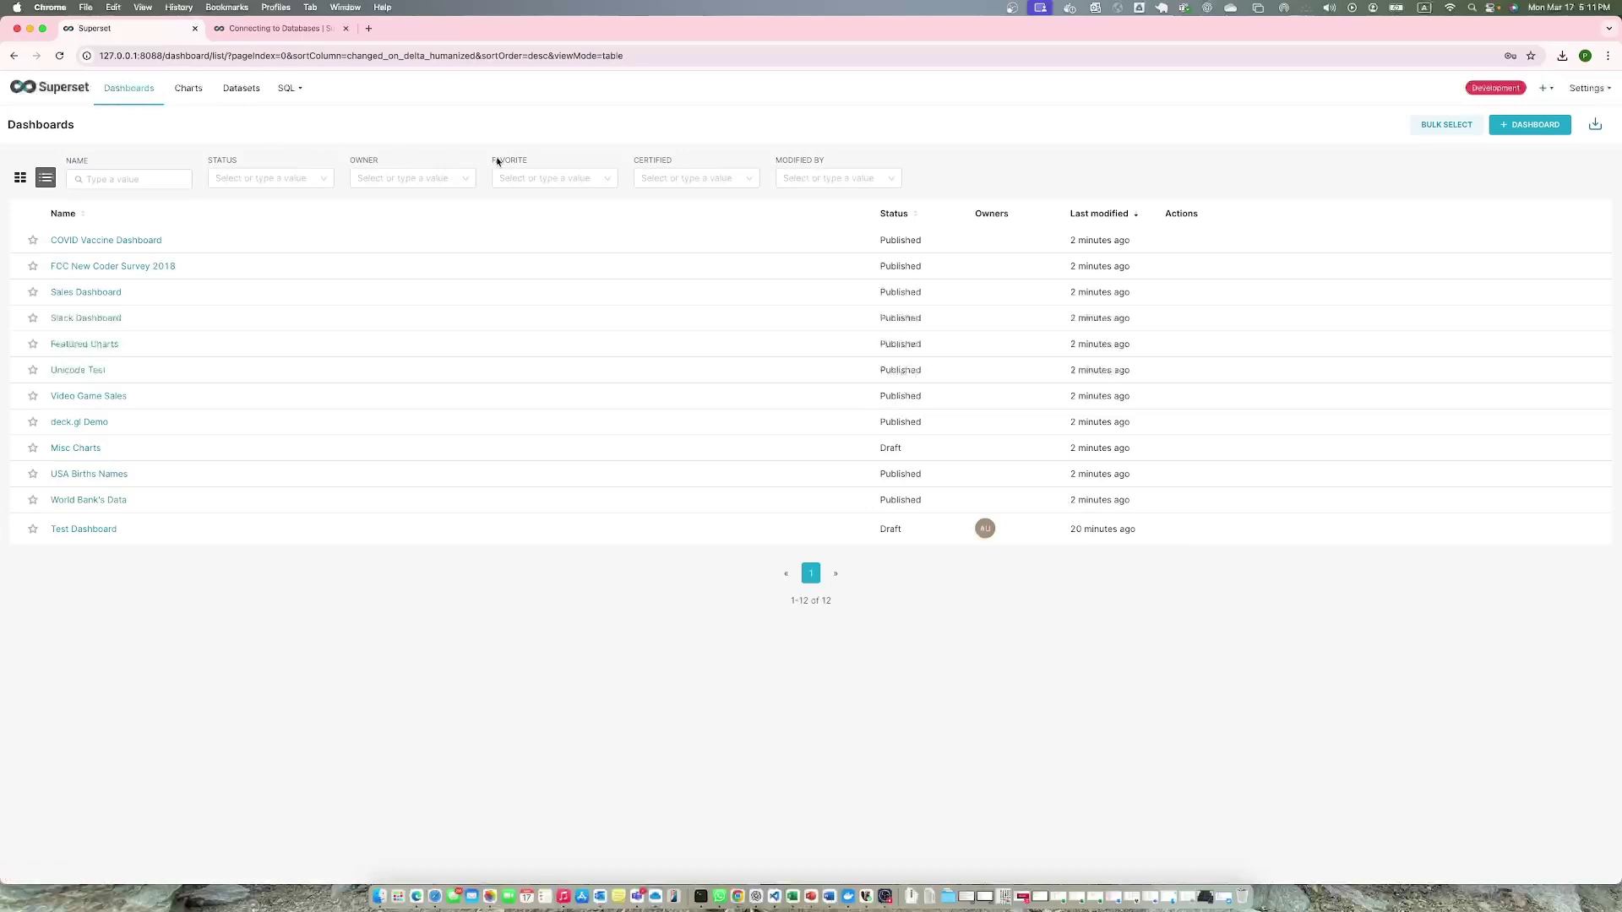
click(1530, 125)
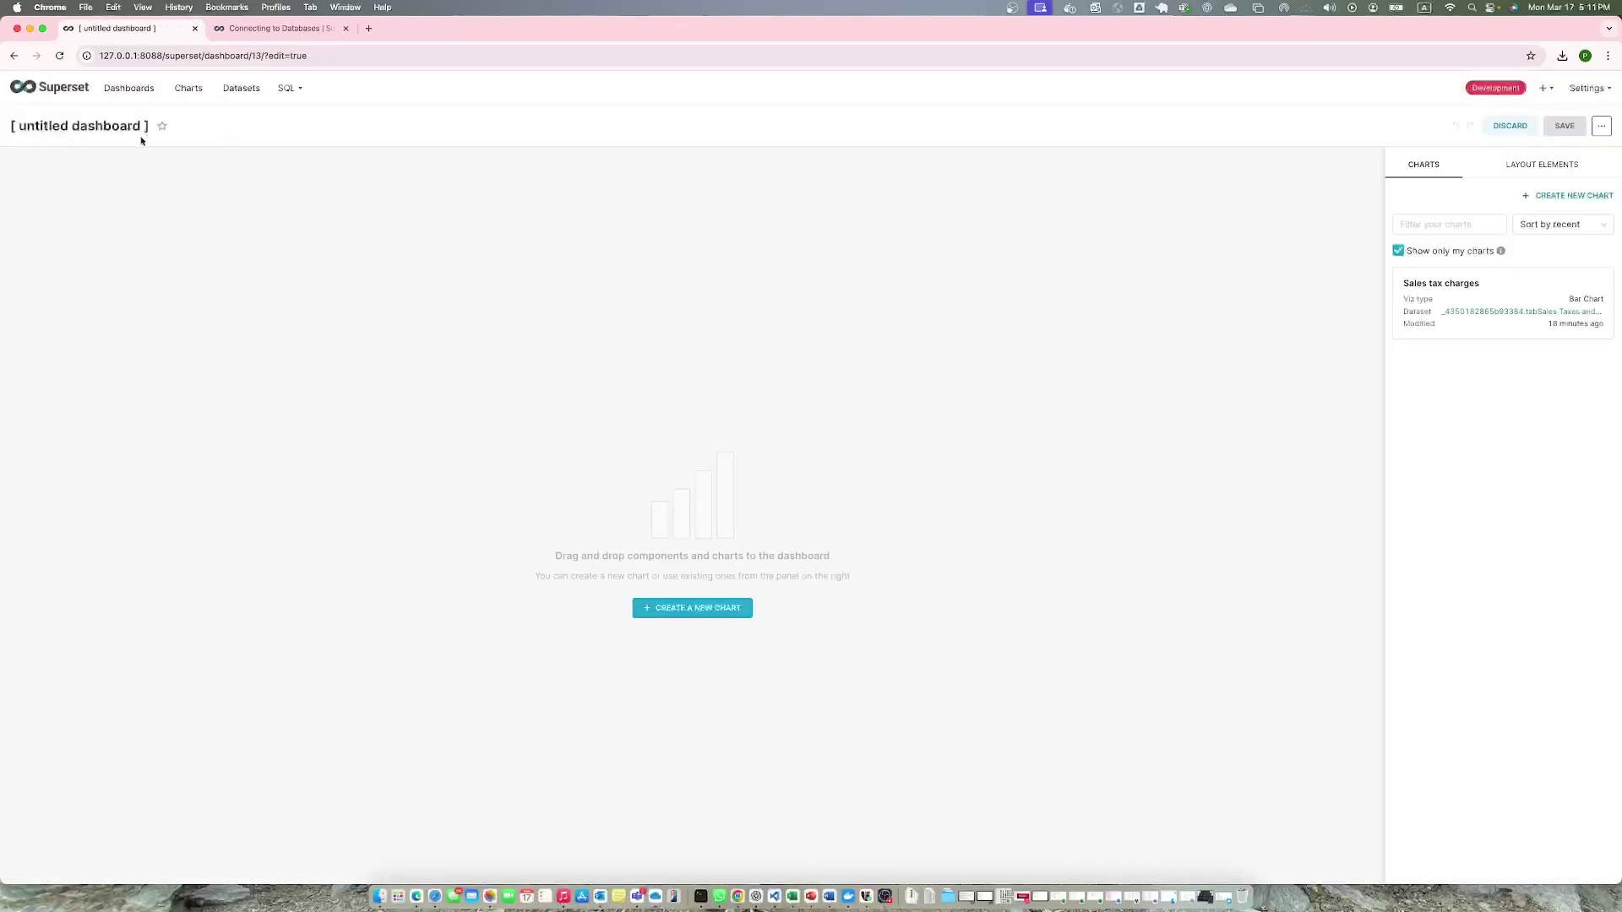
key(super+a)
text(Test 2)
click(1567, 129)
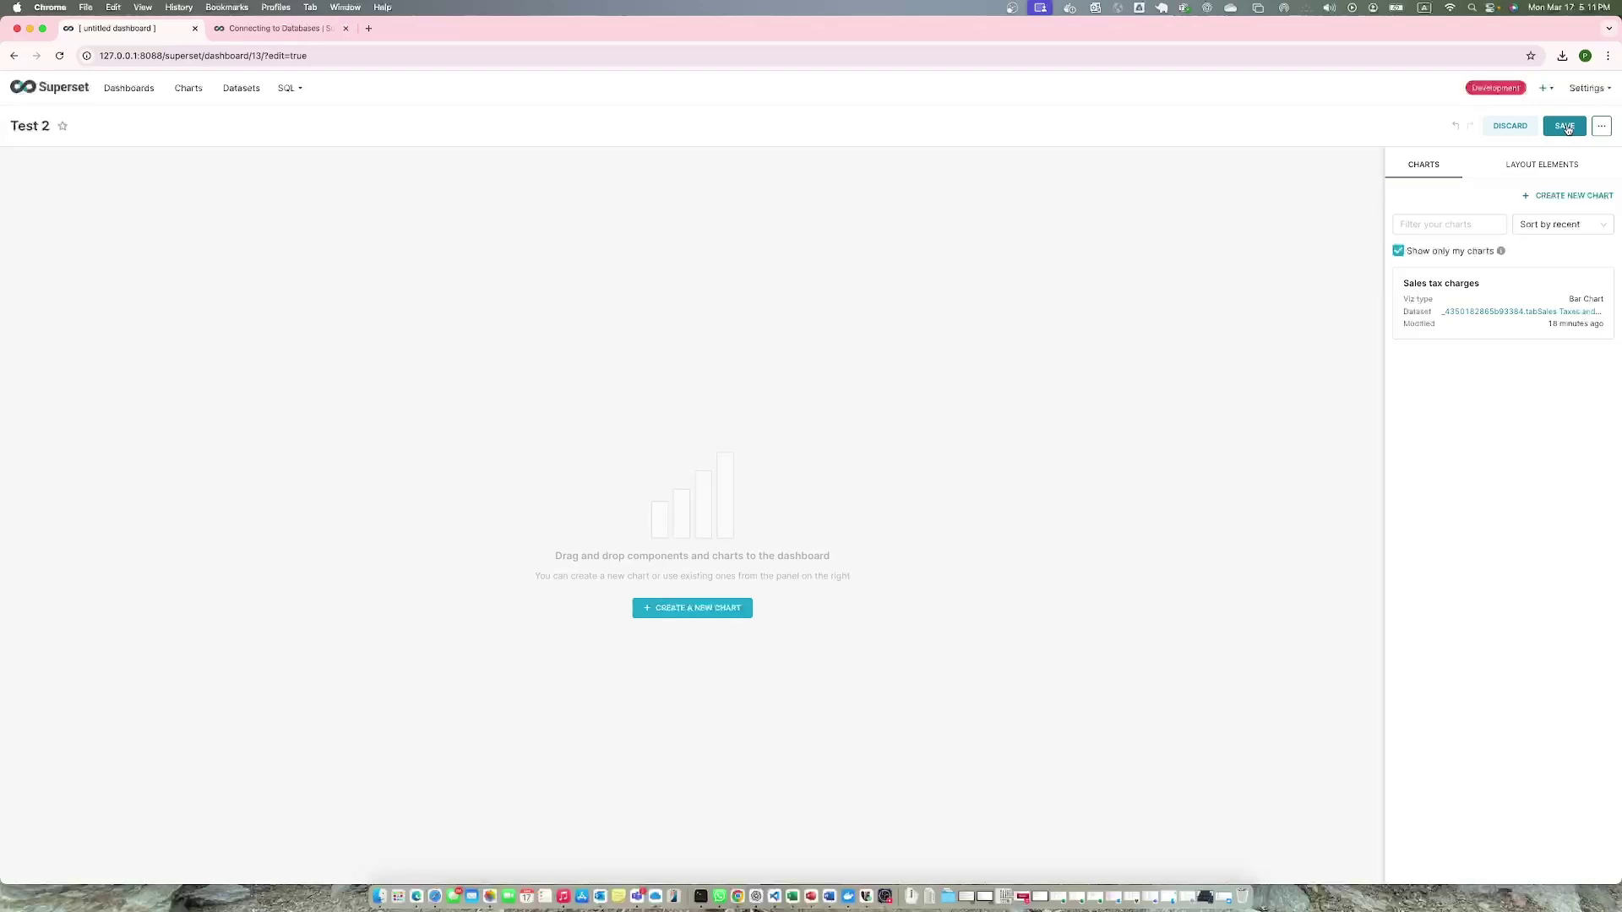
click(1559, 131)
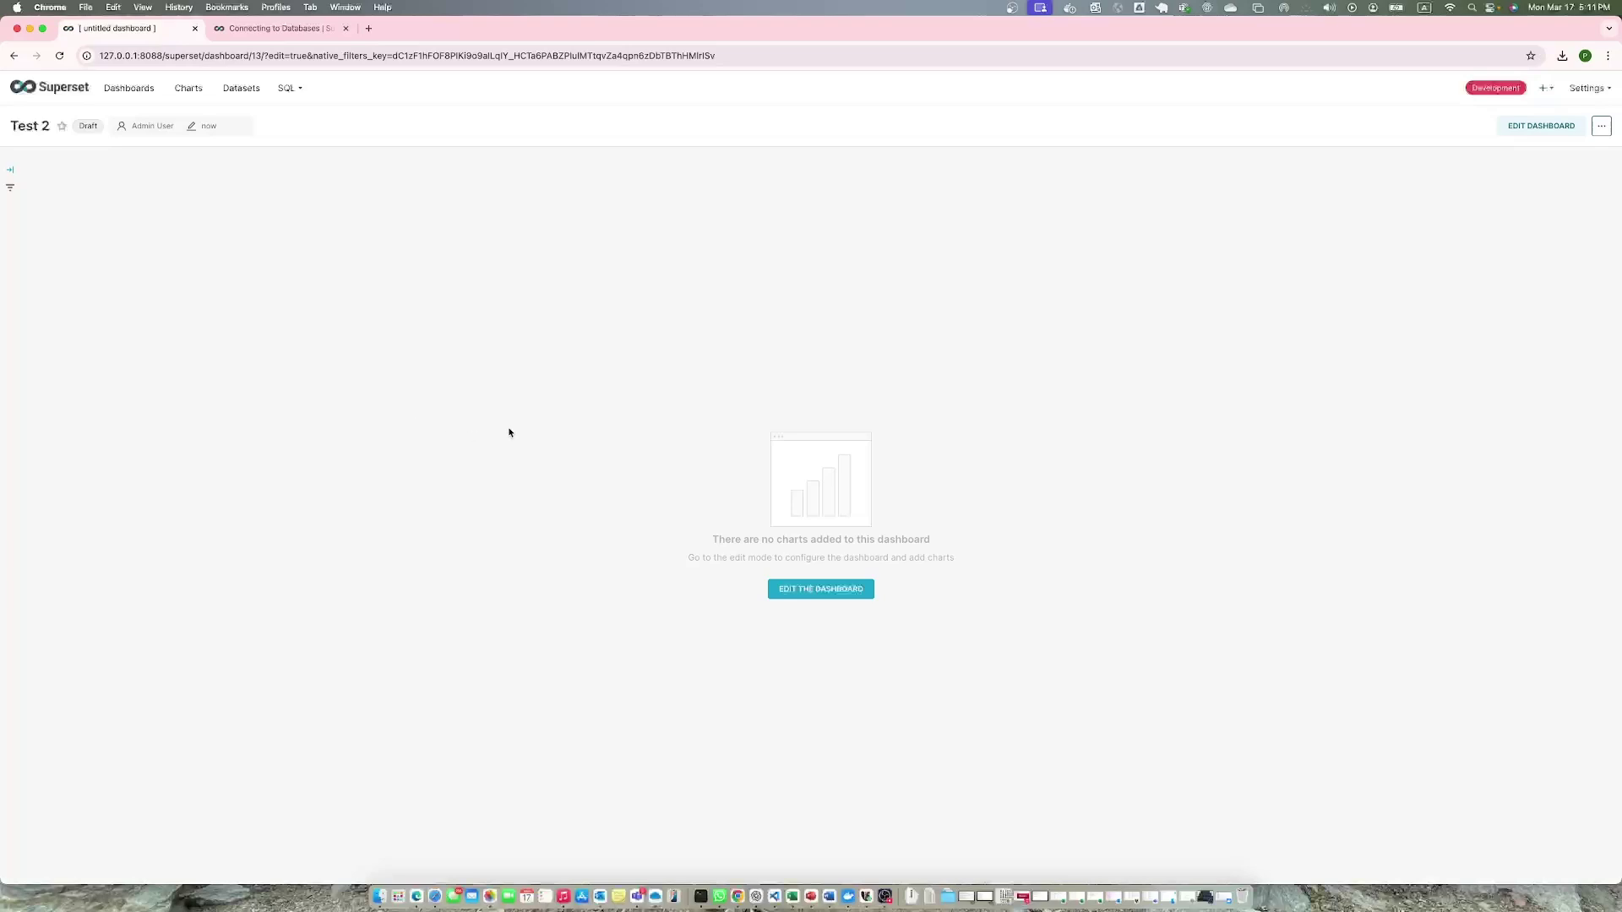
click(239, 93)
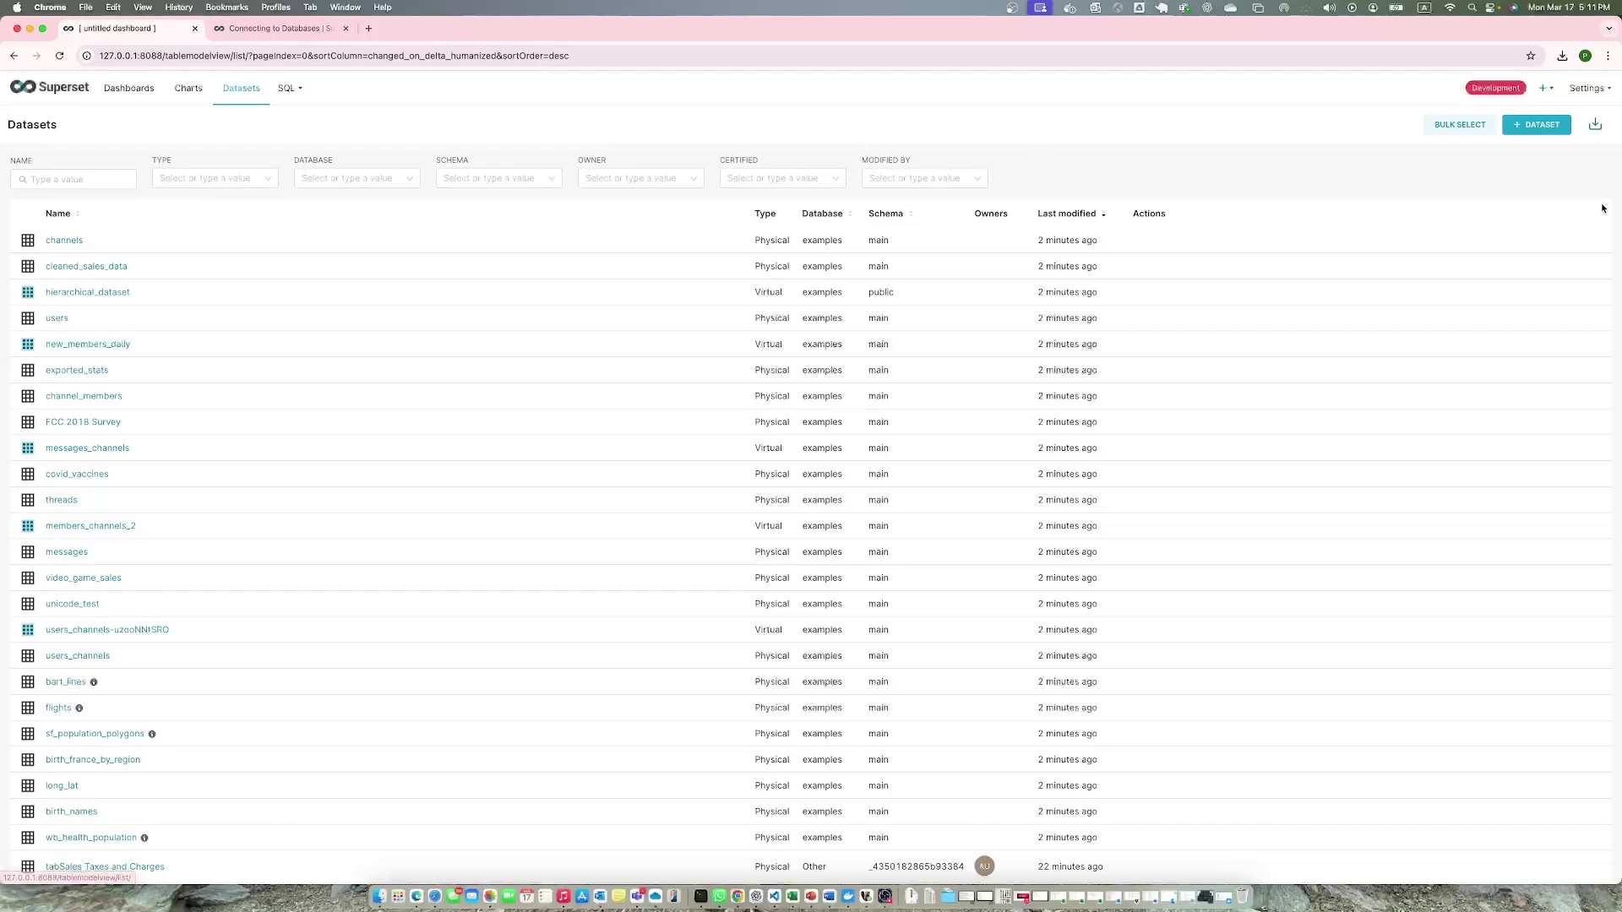
click(1529, 127)
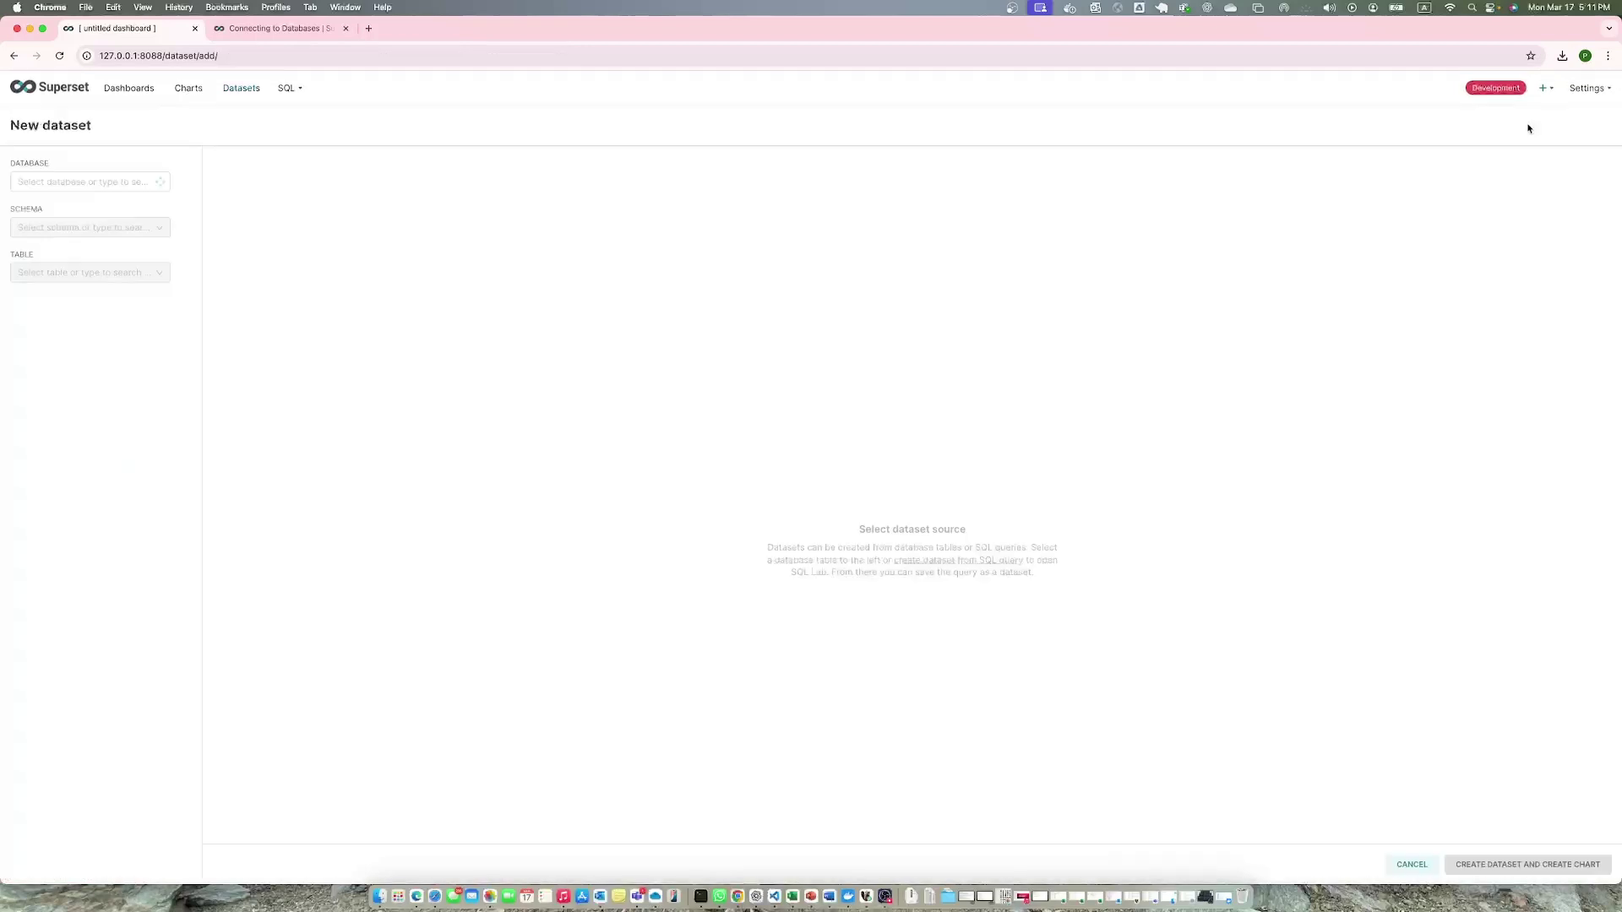
click(125, 181)
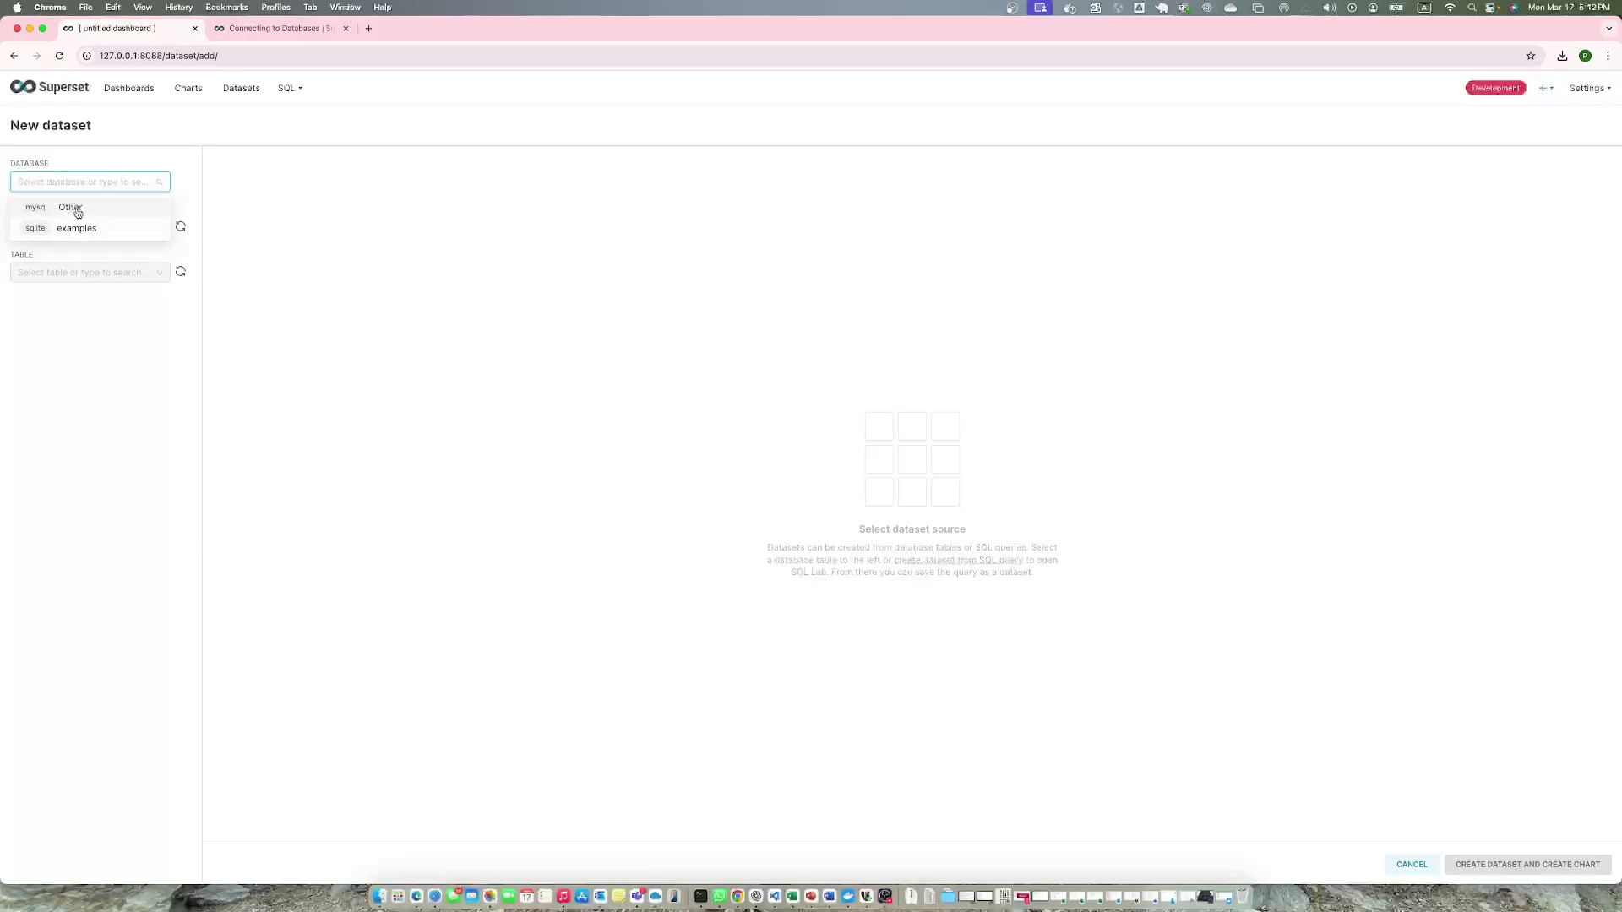
click(78, 212)
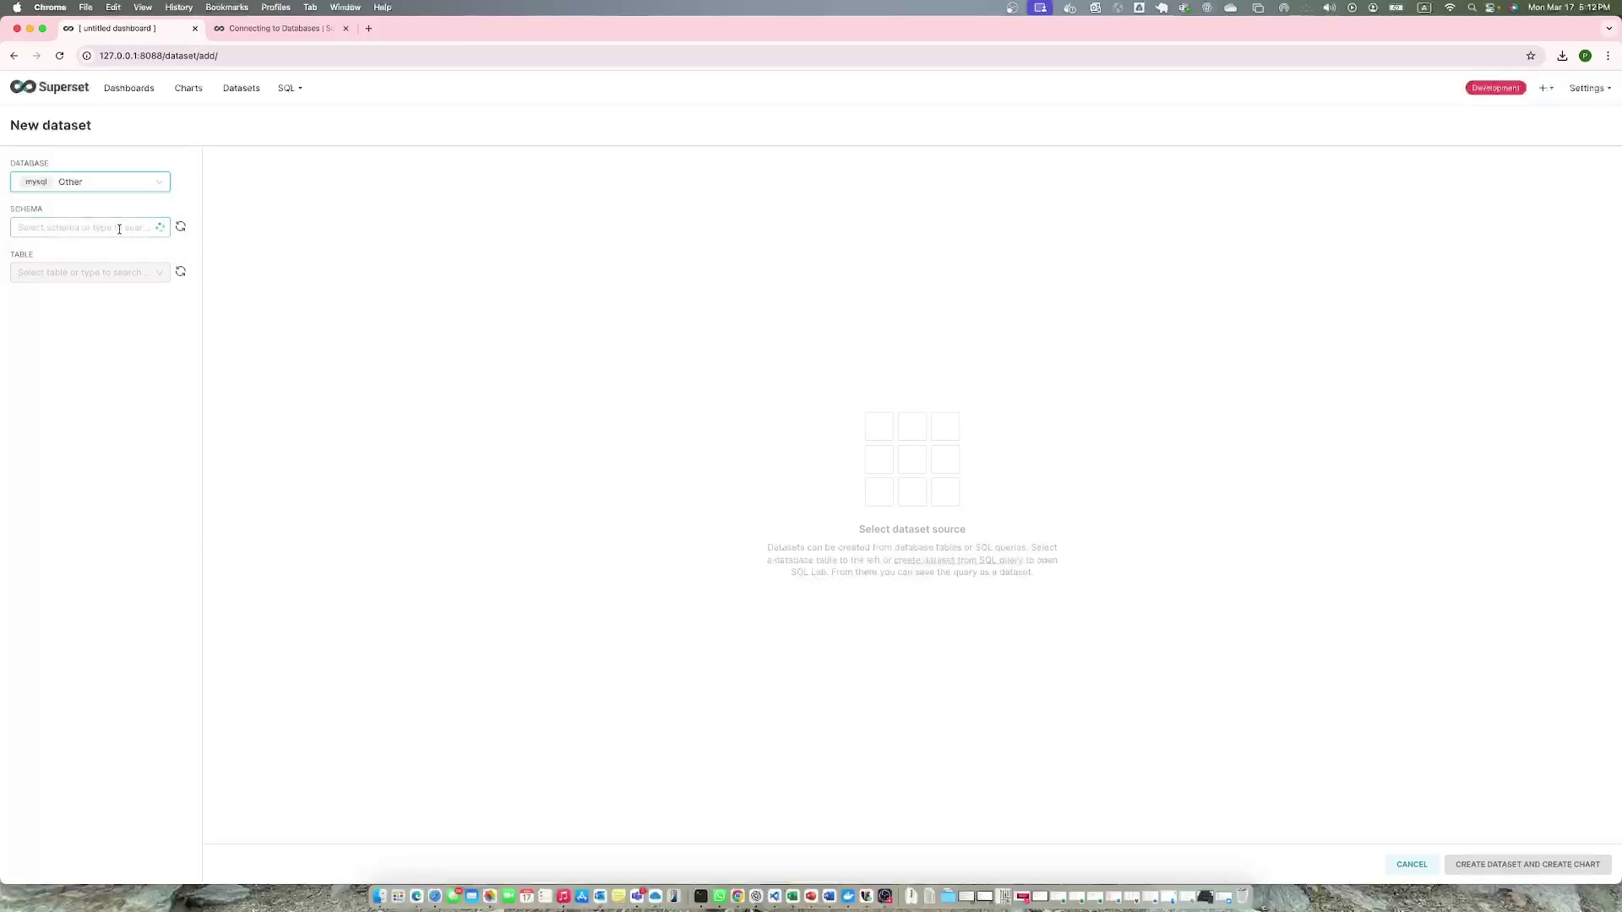
click(119, 229)
click(134, 228)
click(130, 229)
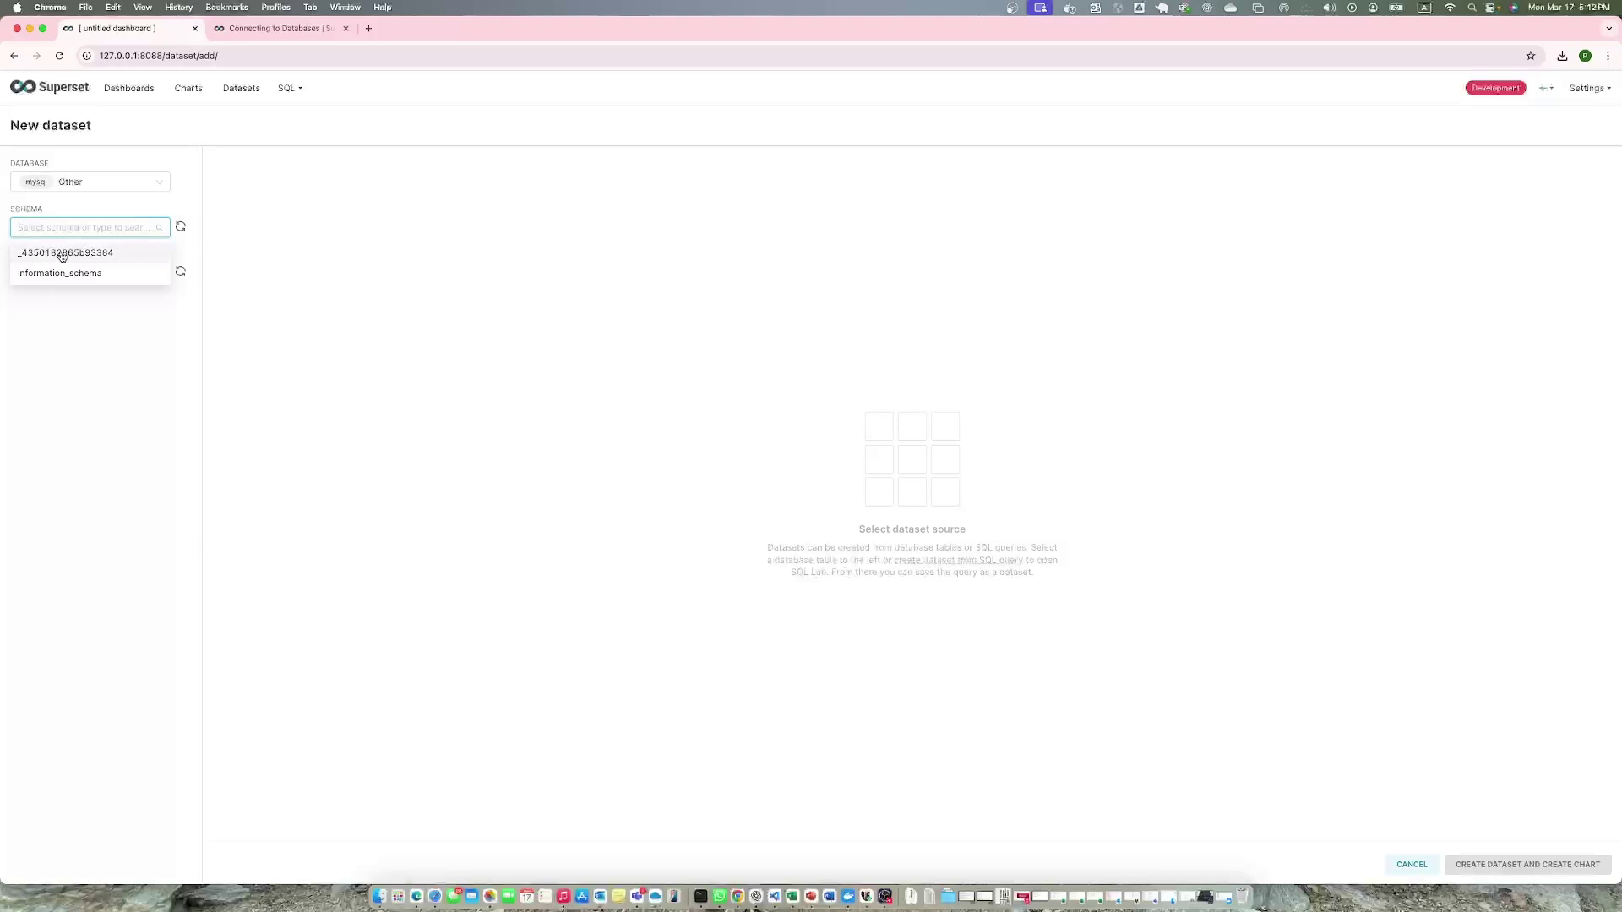
click(81, 258)
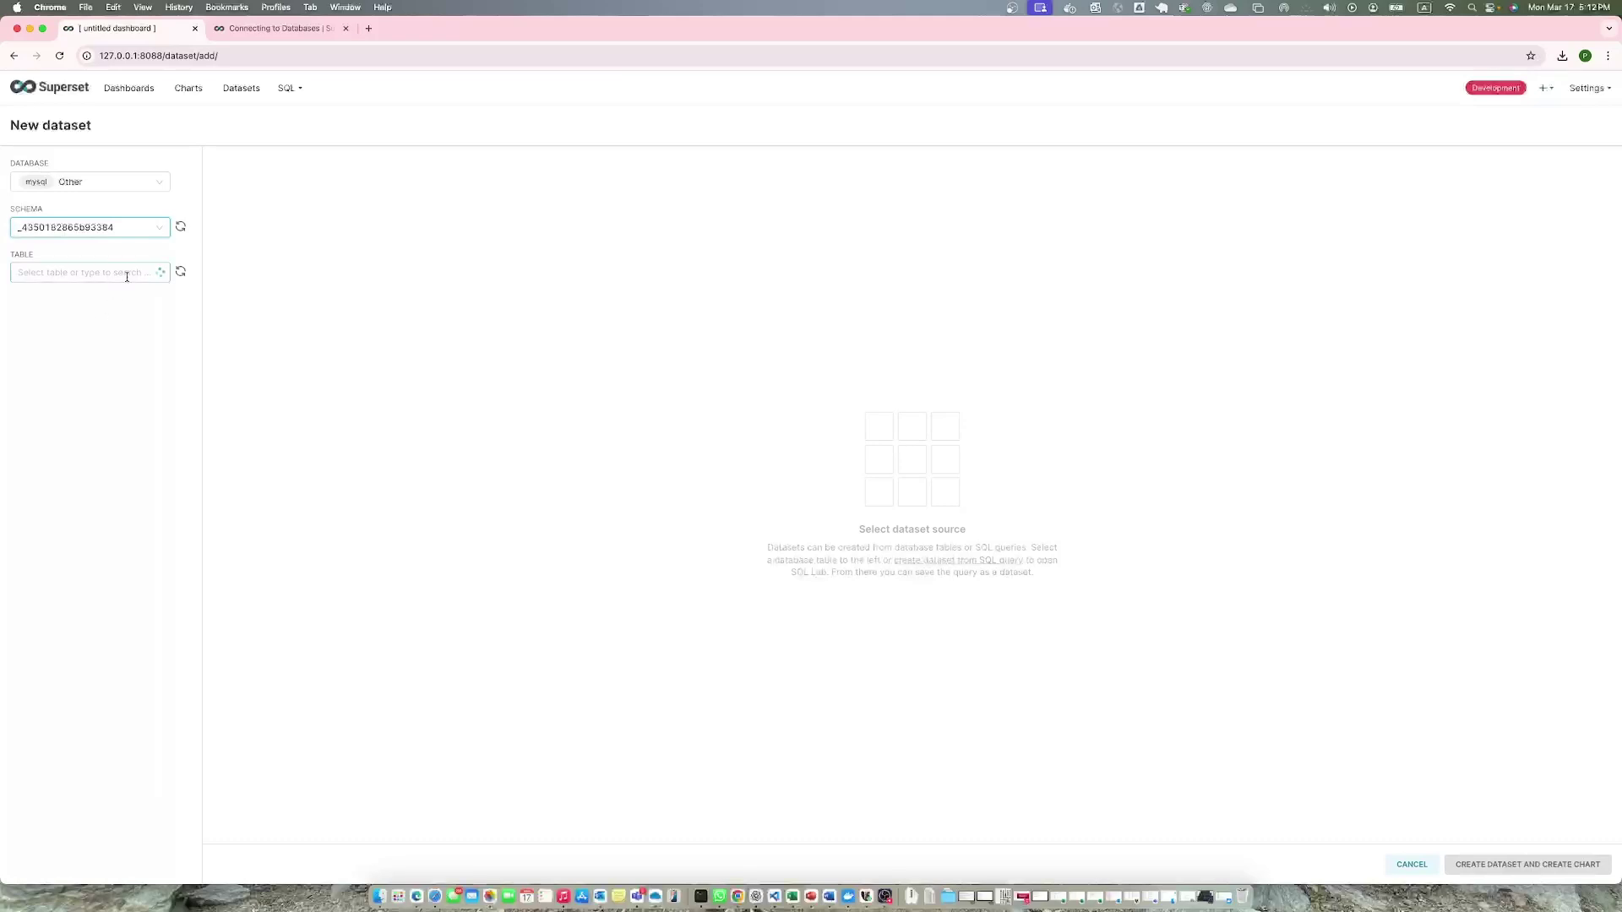
Filter the Table dropdown by 'sales' and scroll through the matching tables.
click(127, 276)
click(187, 335)
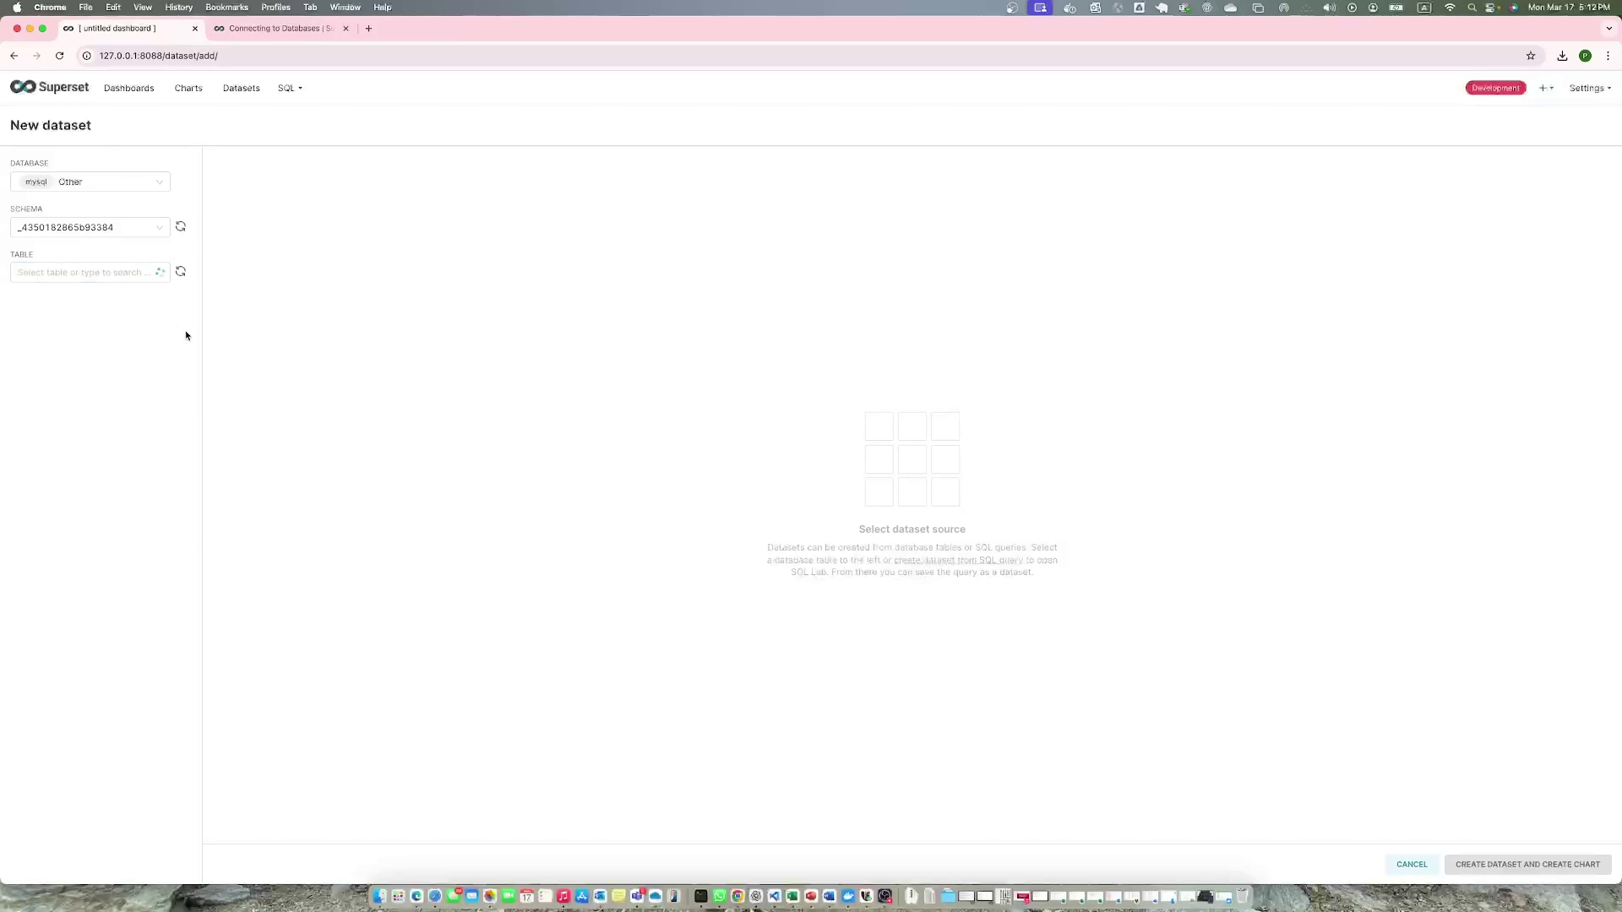
click(129, 278)
text(s)
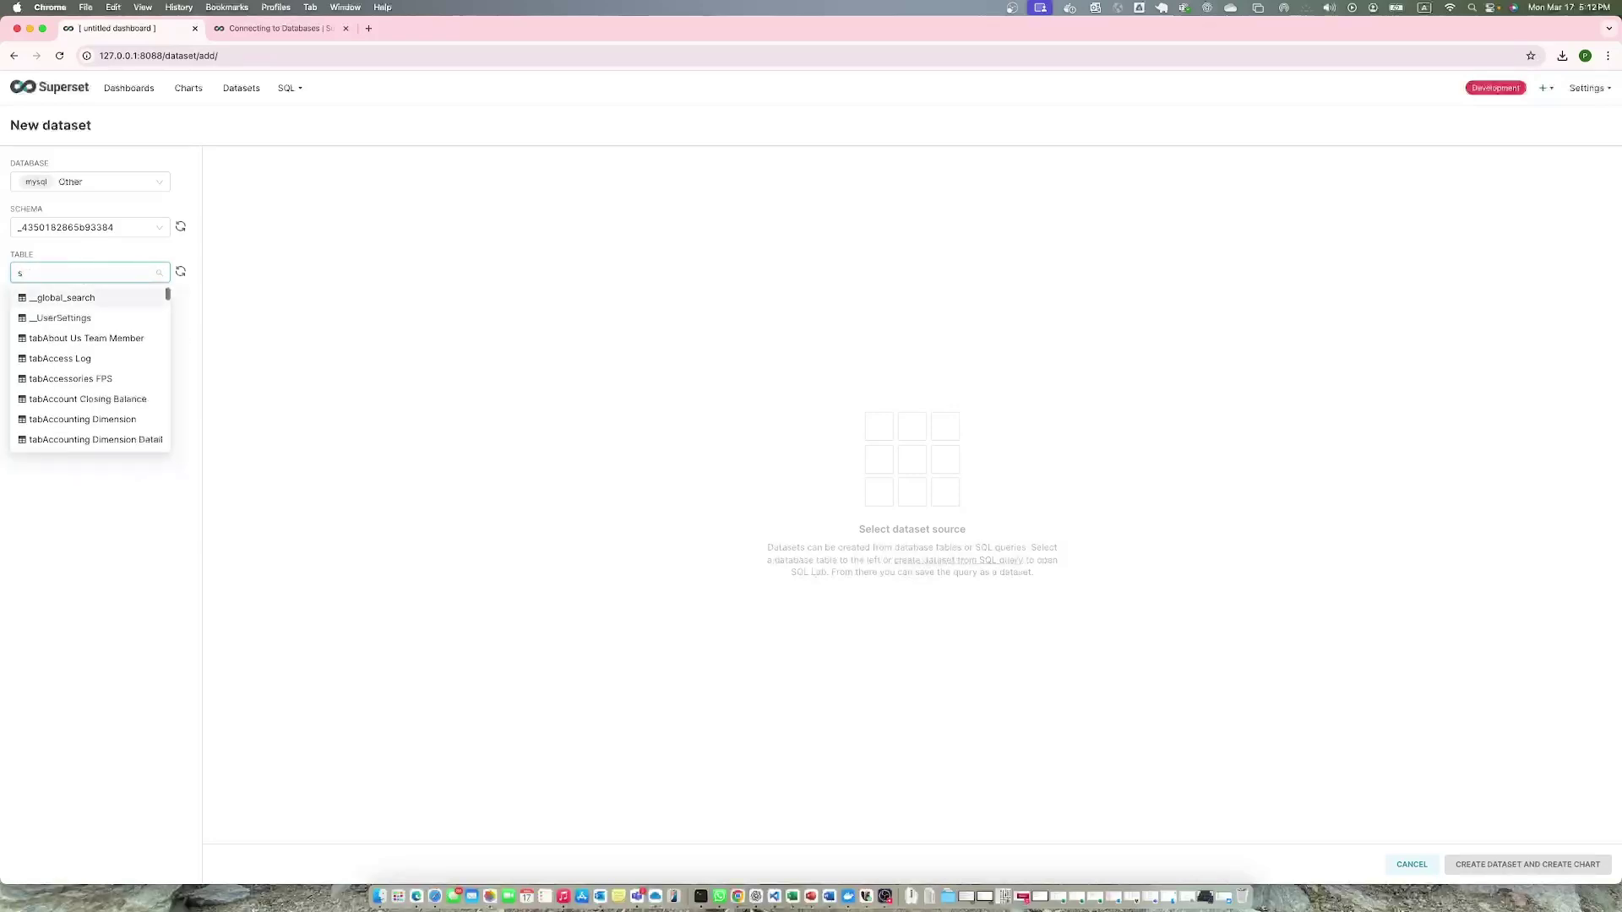
text(ales)
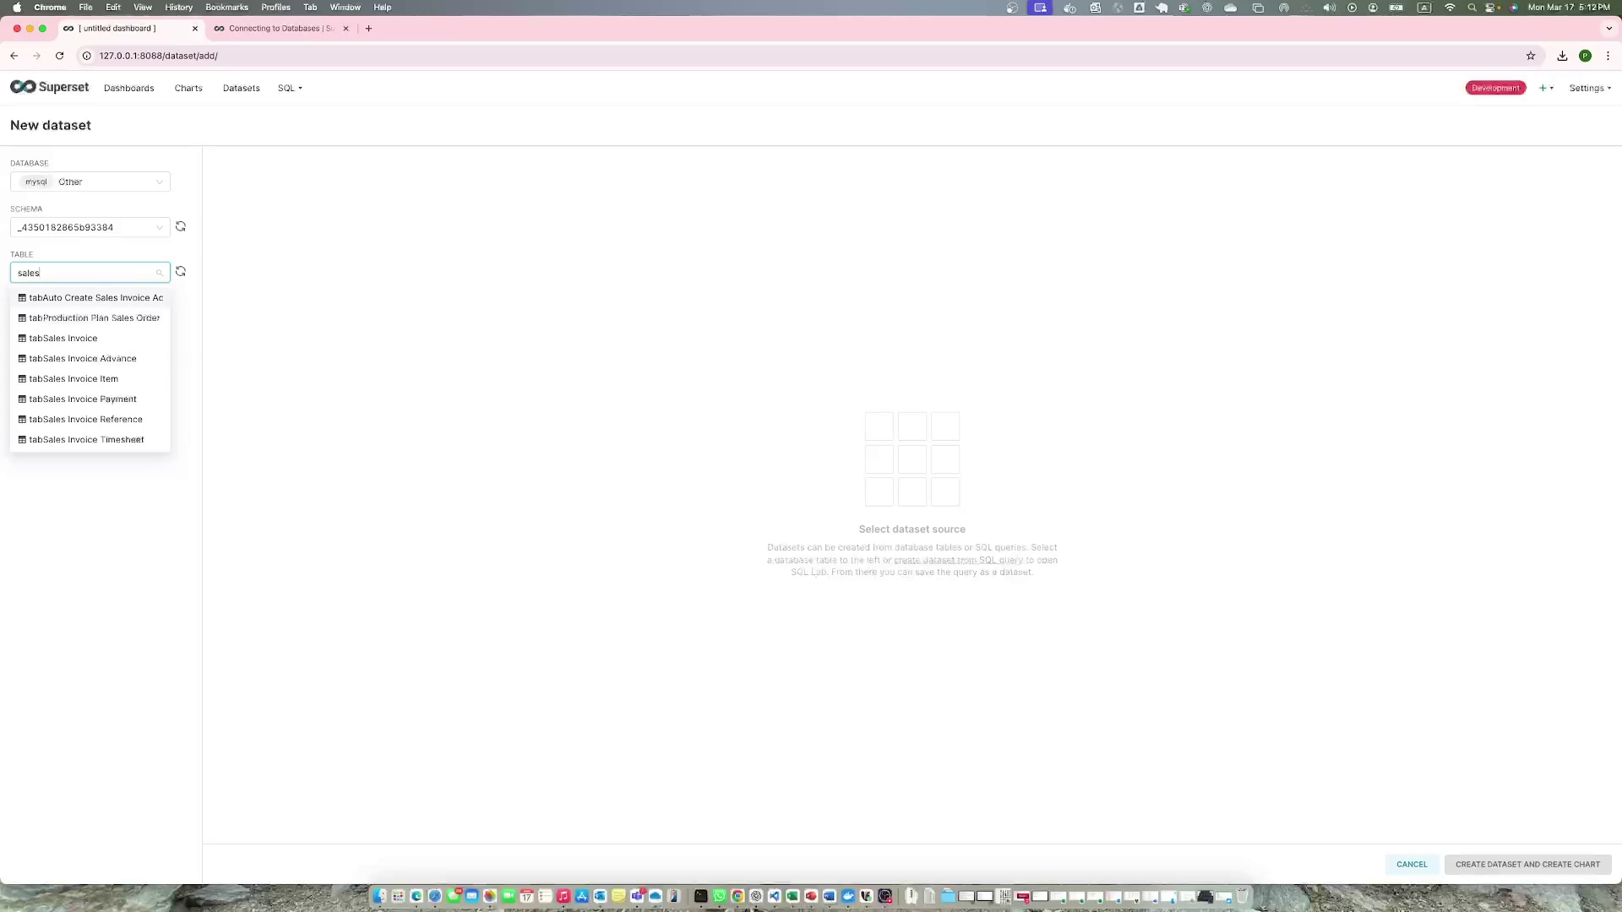
scroll(107, 363, down, 3)
scroll(108, 369, down, 3)
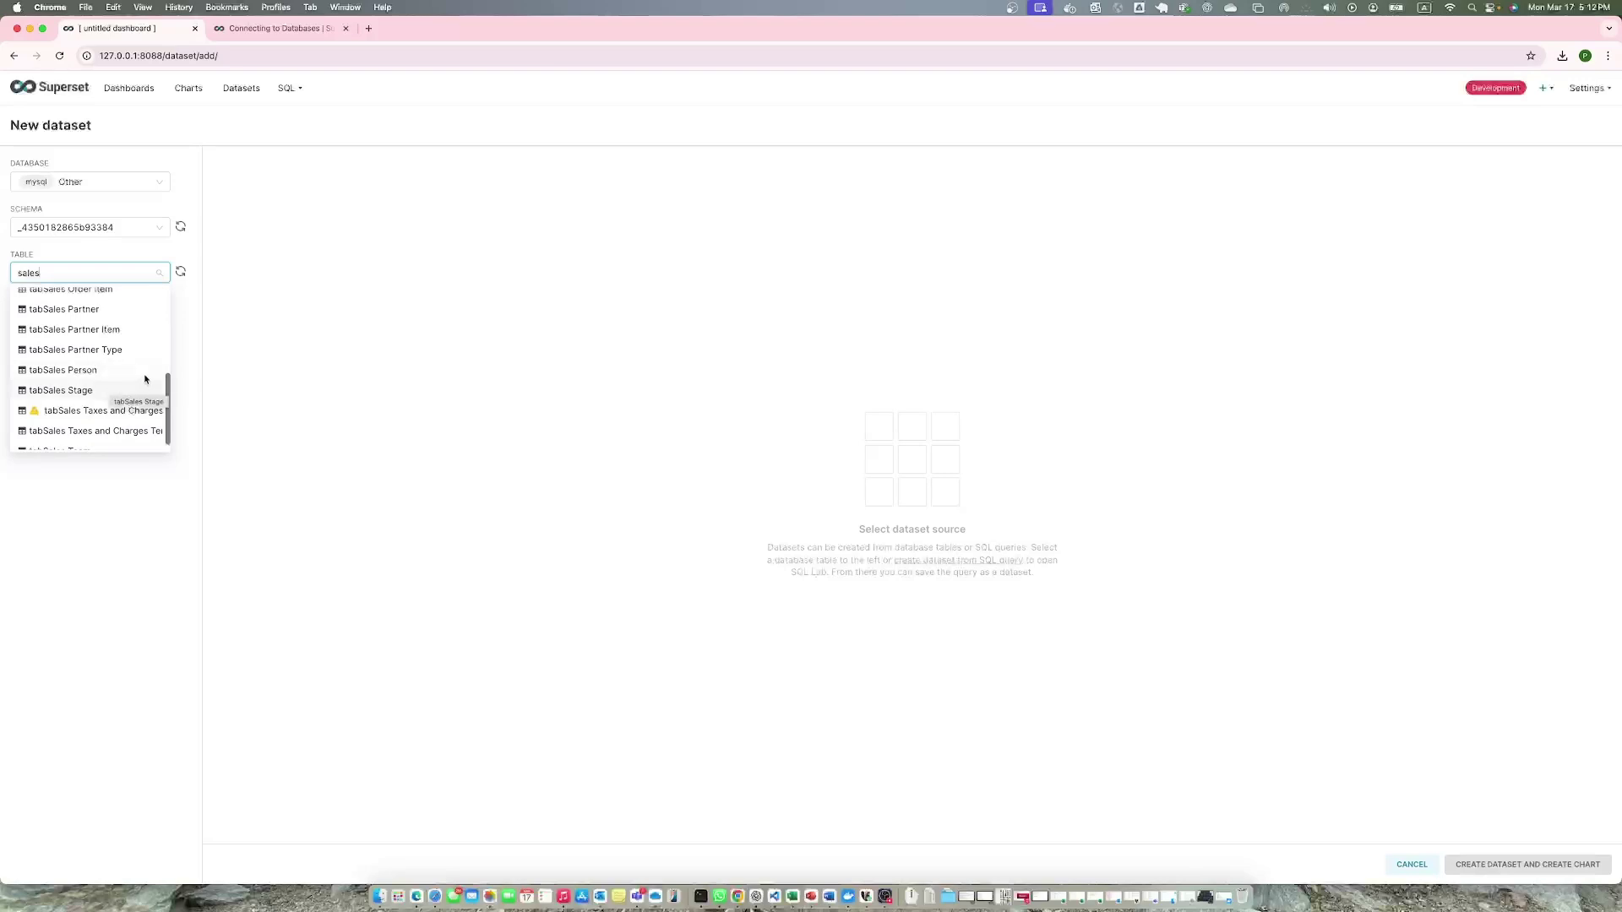
scroll(150, 356, down, 1)
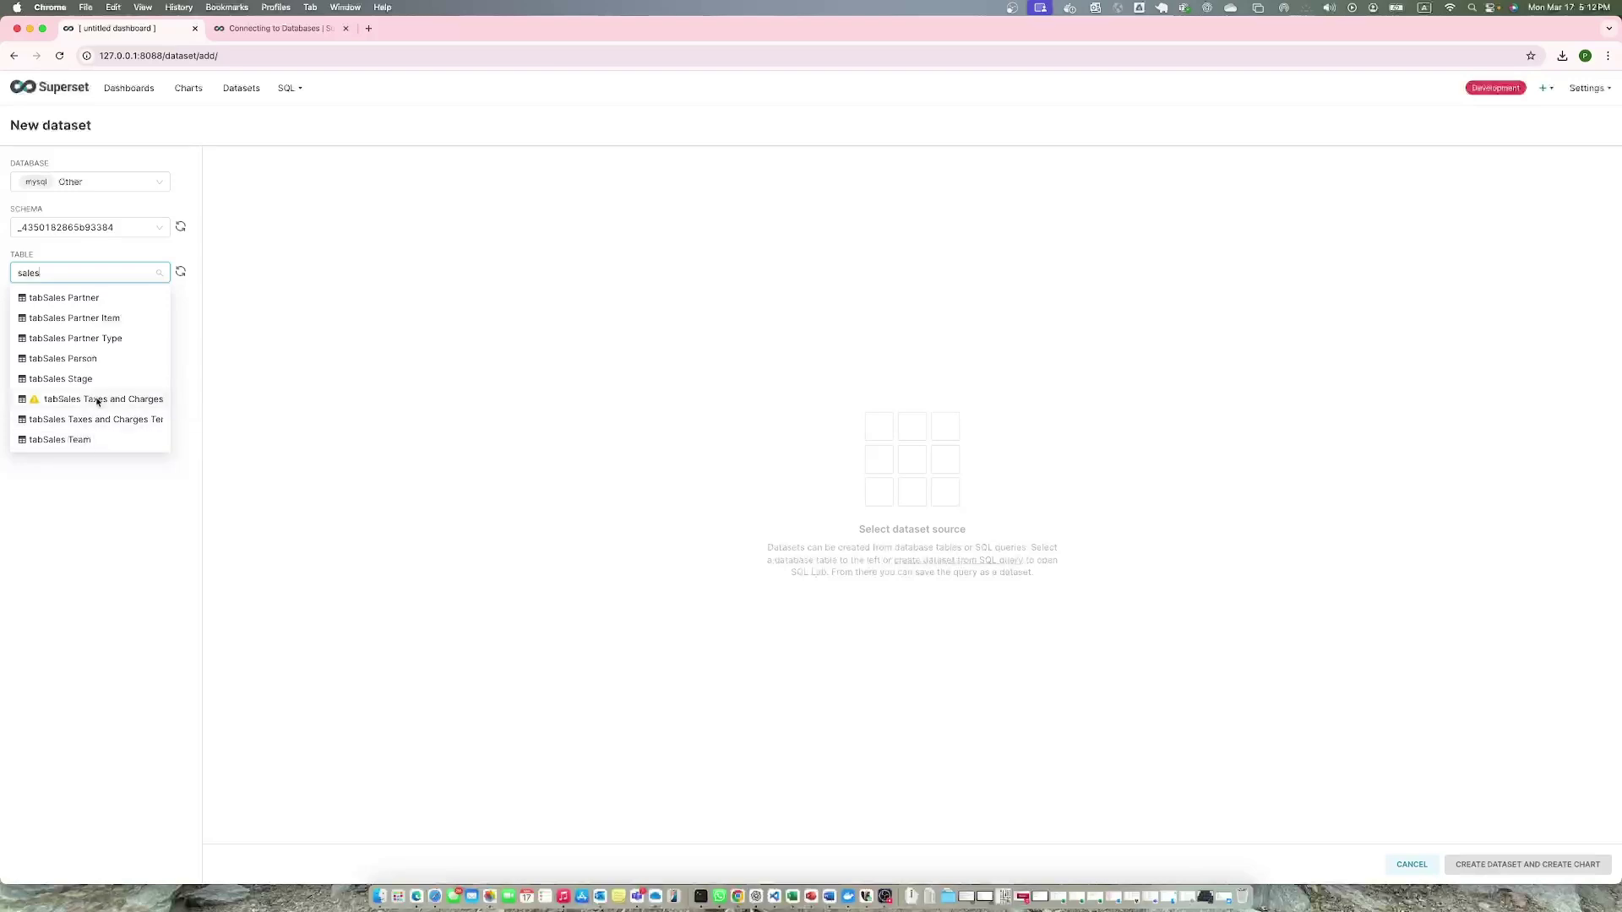
Select the tabSales Taxes and Charges table, review its columns, and create the dataset and chart.
click(97, 400)
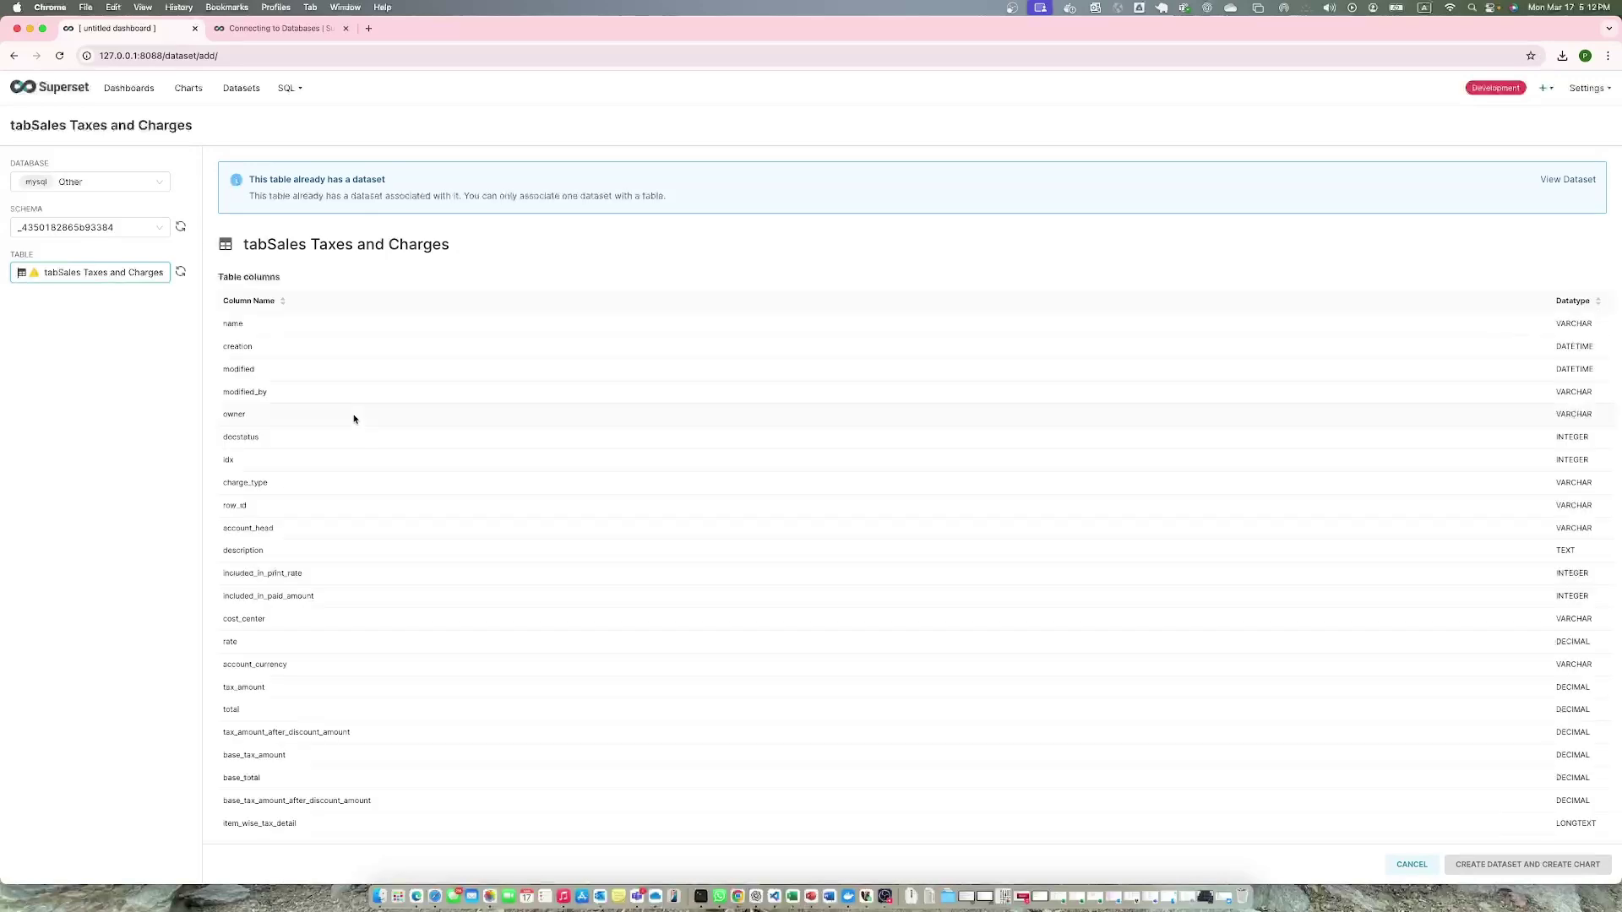
scroll(617, 514, down, 2)
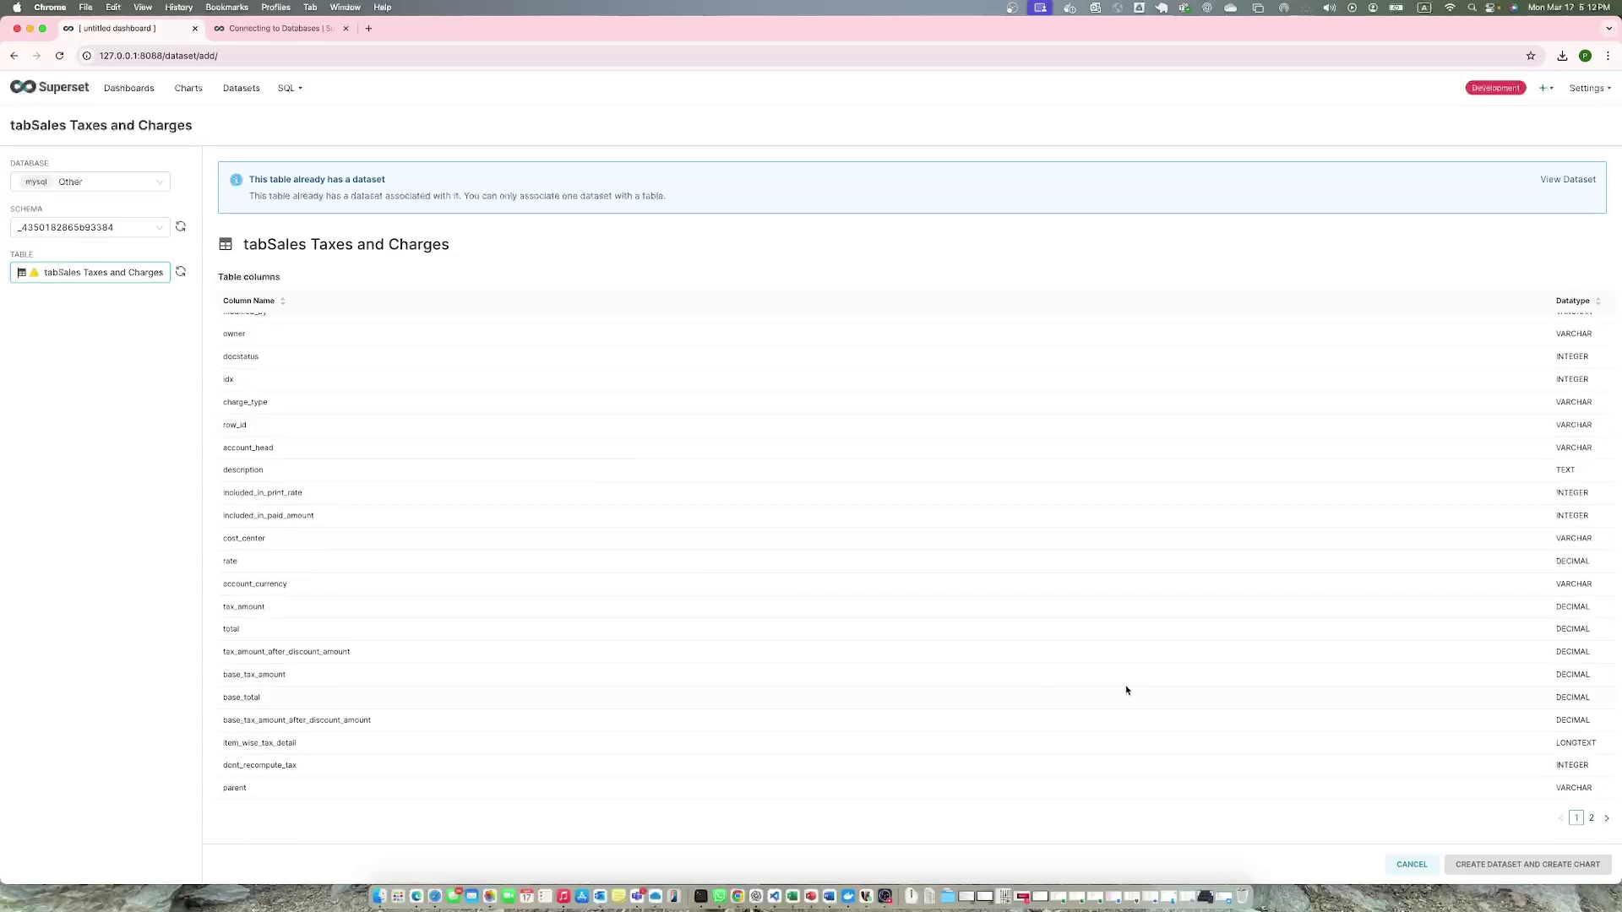
scroll(1151, 694, up, 2)
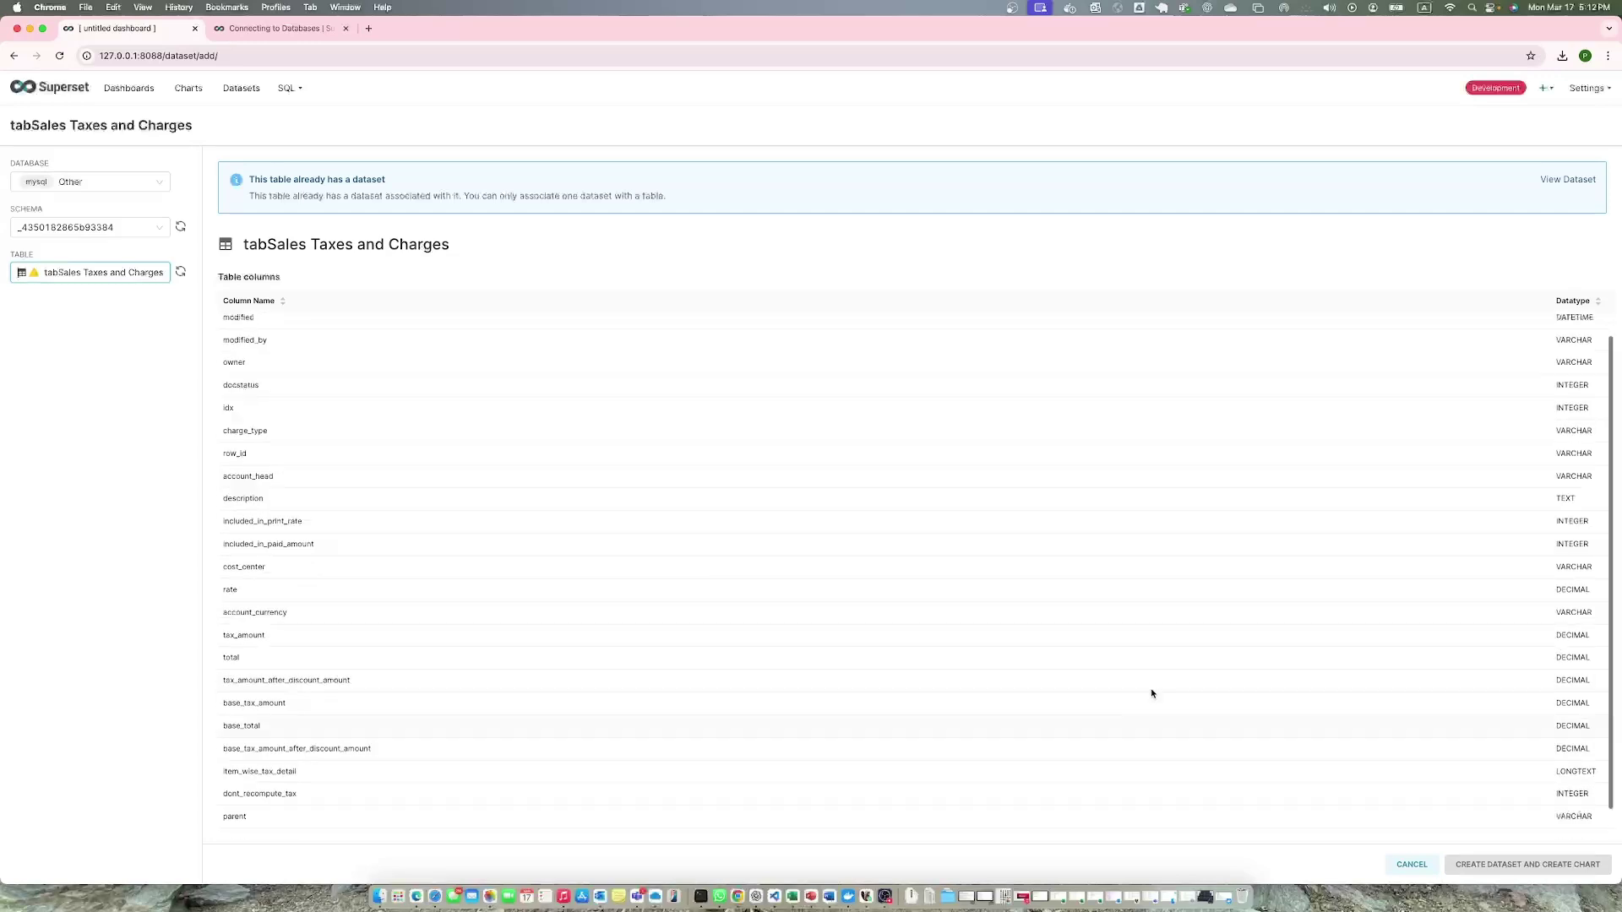
click(1514, 868)
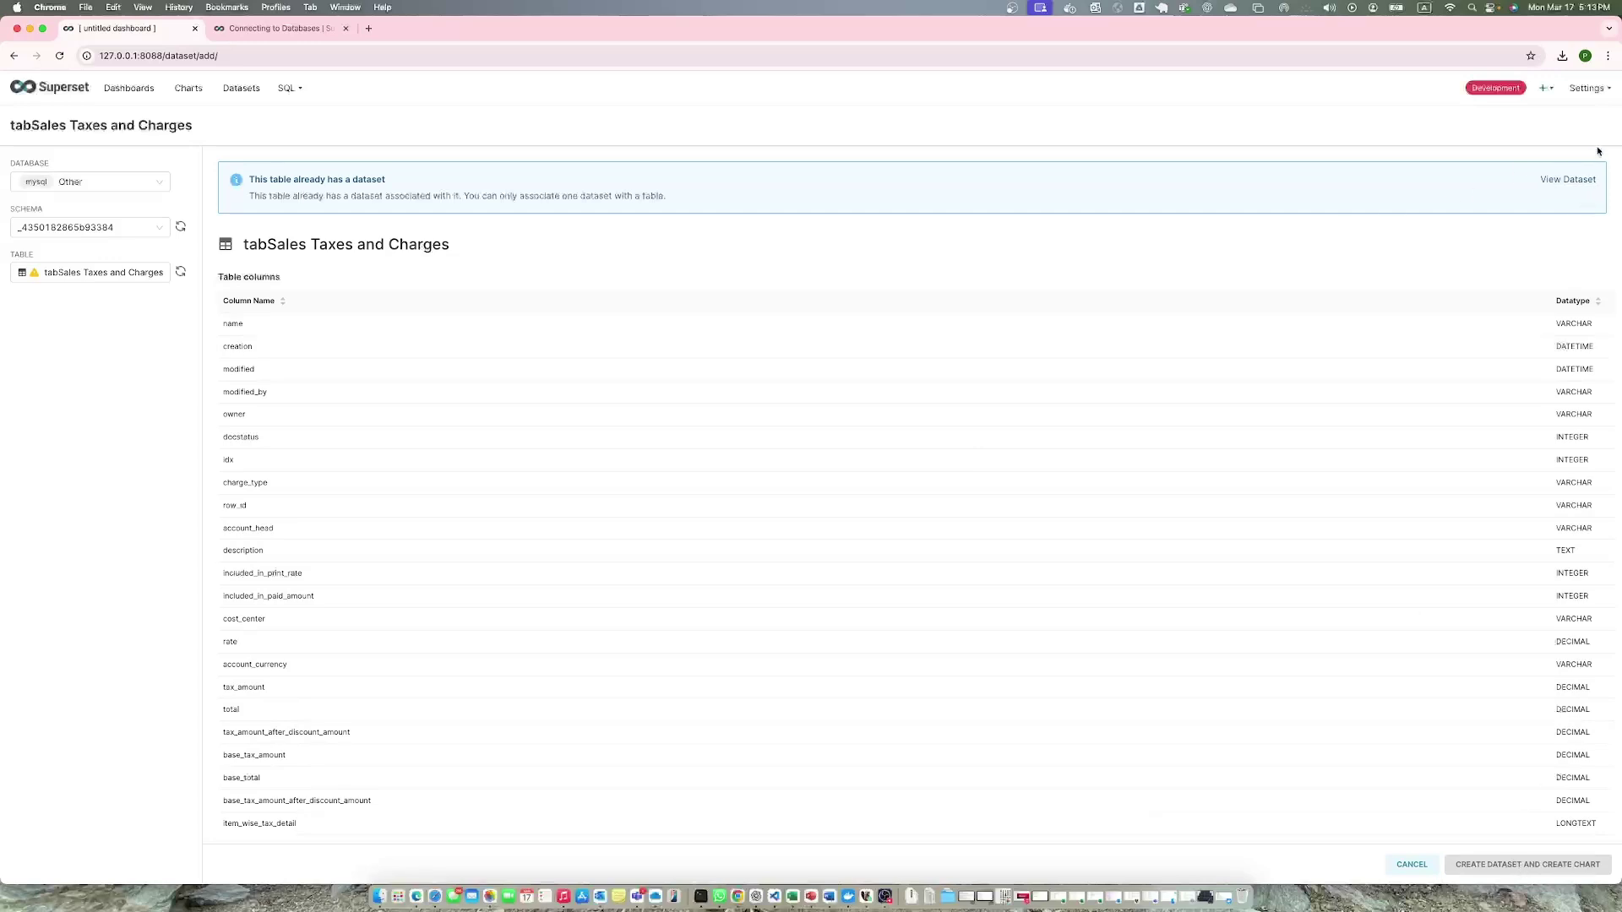
View the existing tabSales Taxes and Charges dataset, then open the Charts list in the first tab.
click(1576, 180)
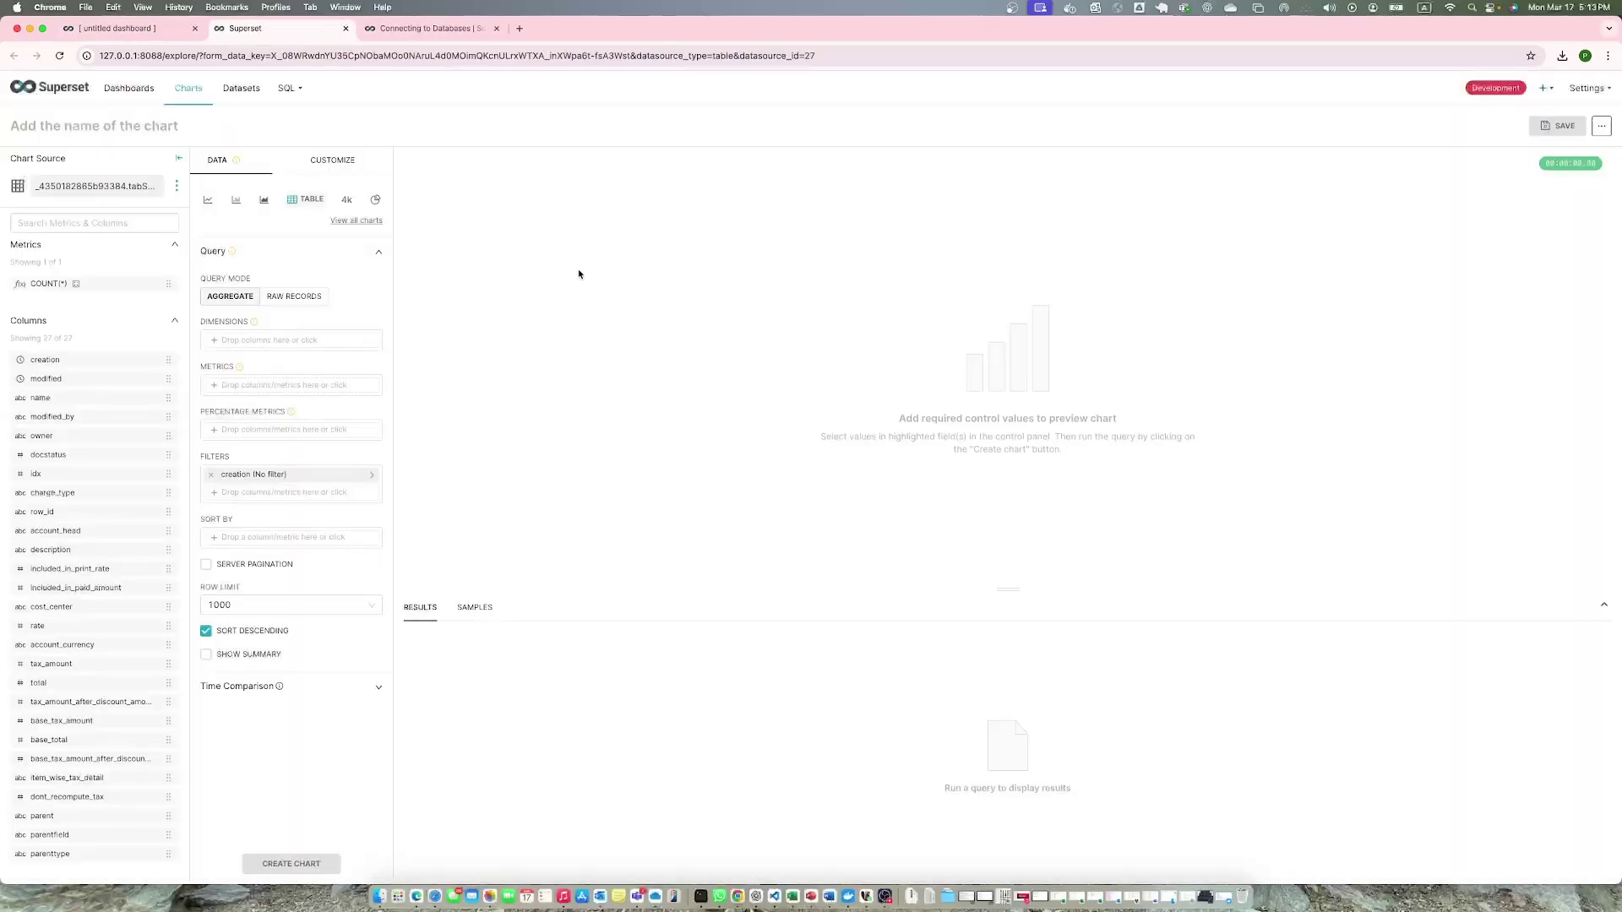
click(148, 34)
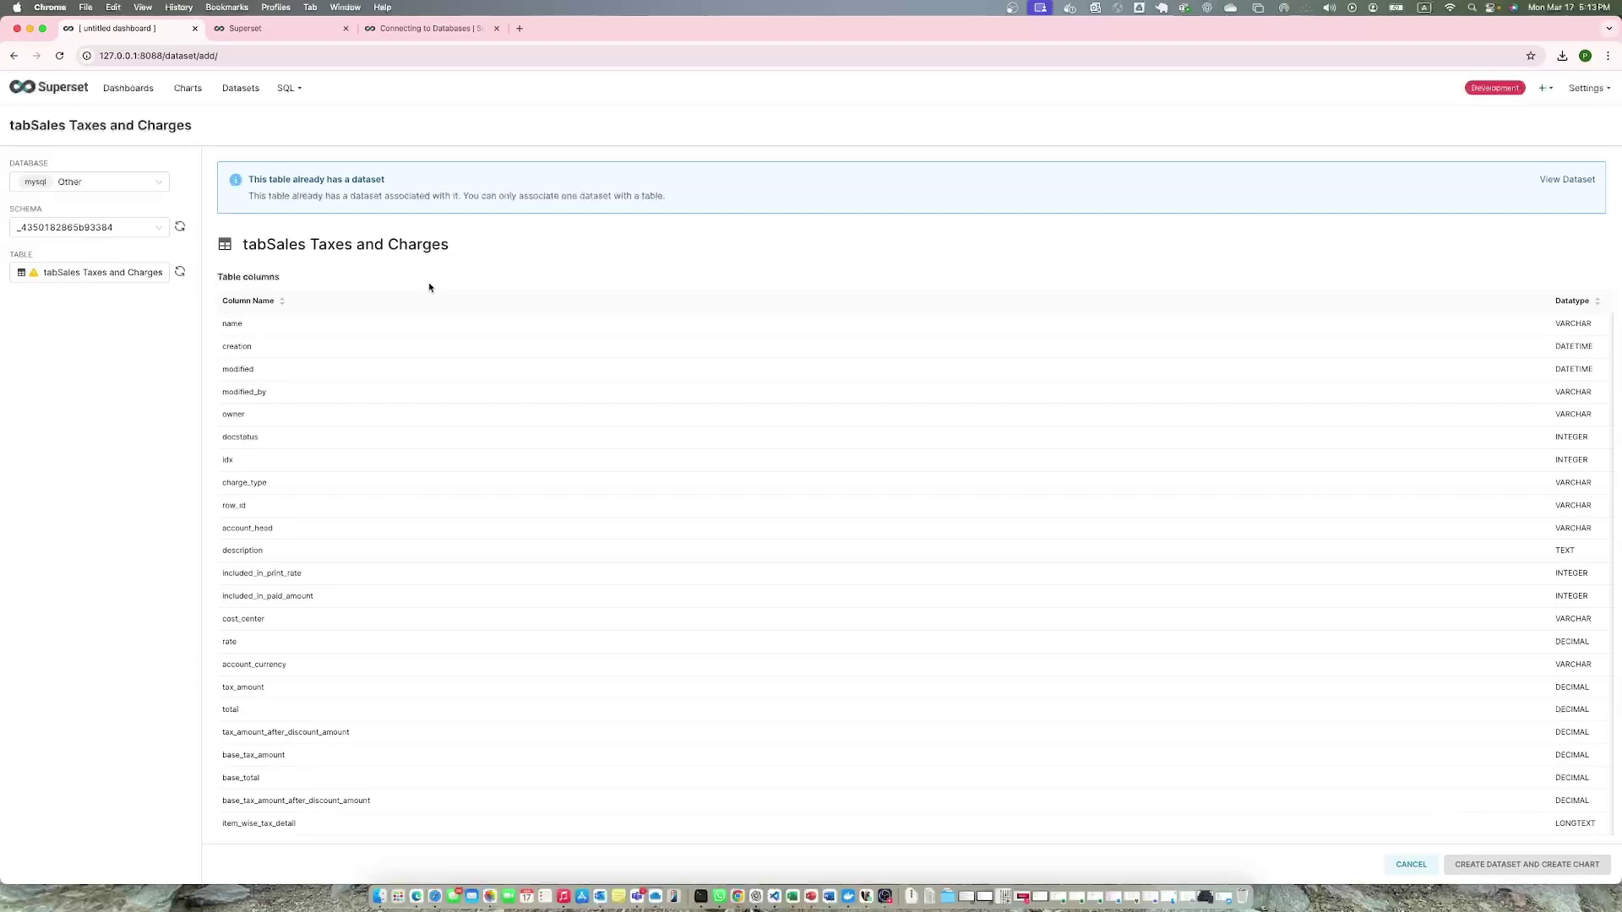
click(193, 92)
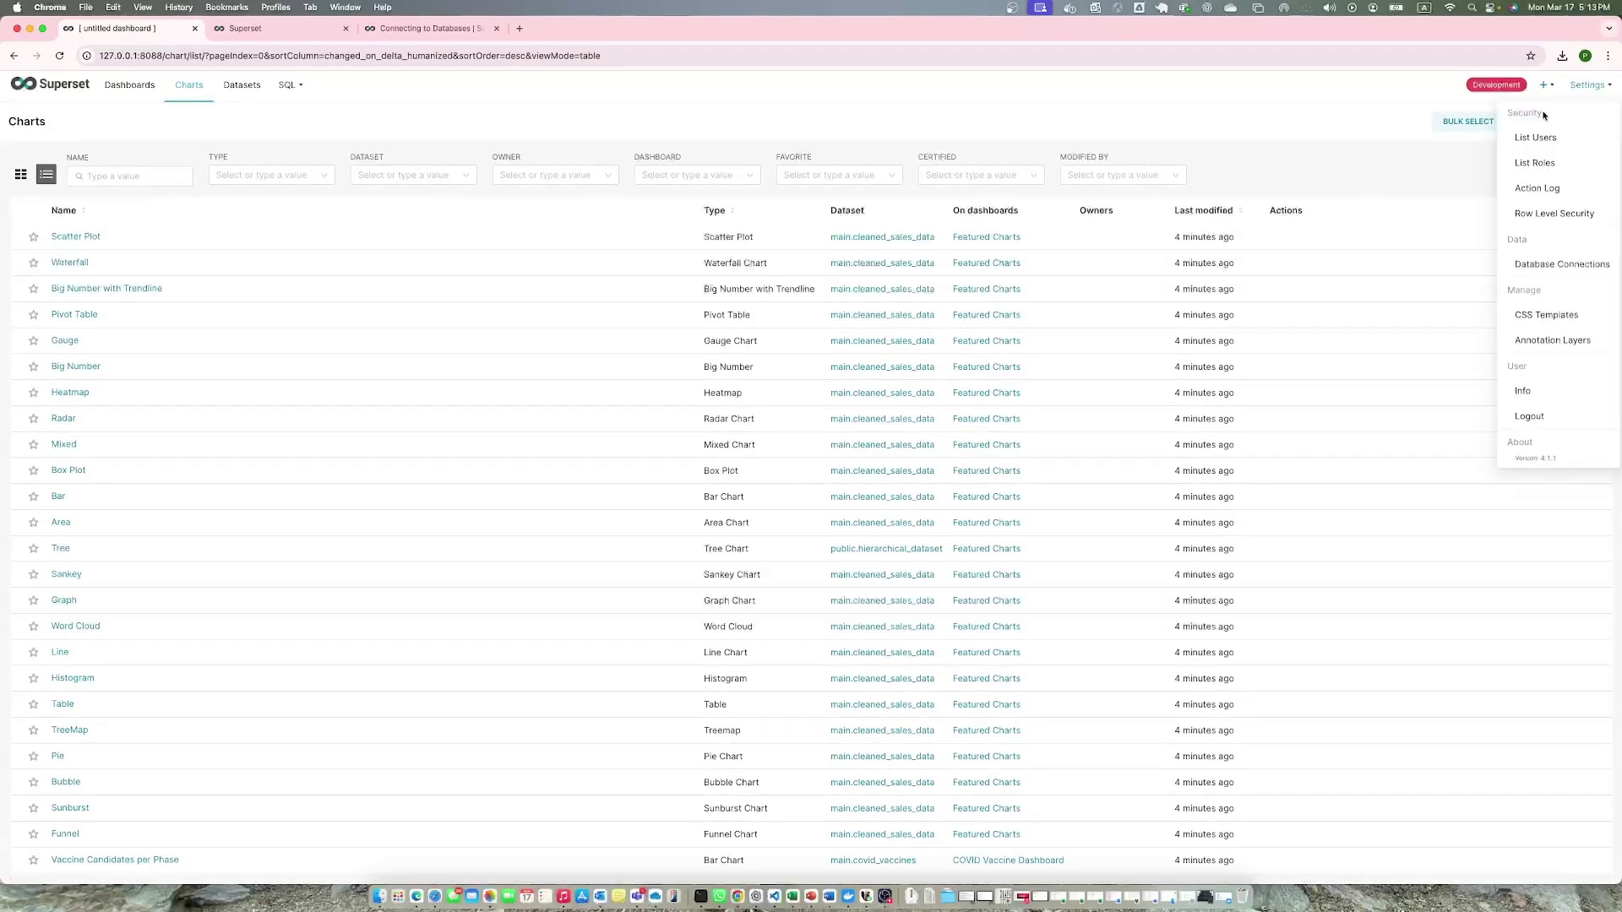
Create a new Bar Chart, searching 'sale' to pick the tabSales Taxes and Charges dataset.
click(1529, 123)
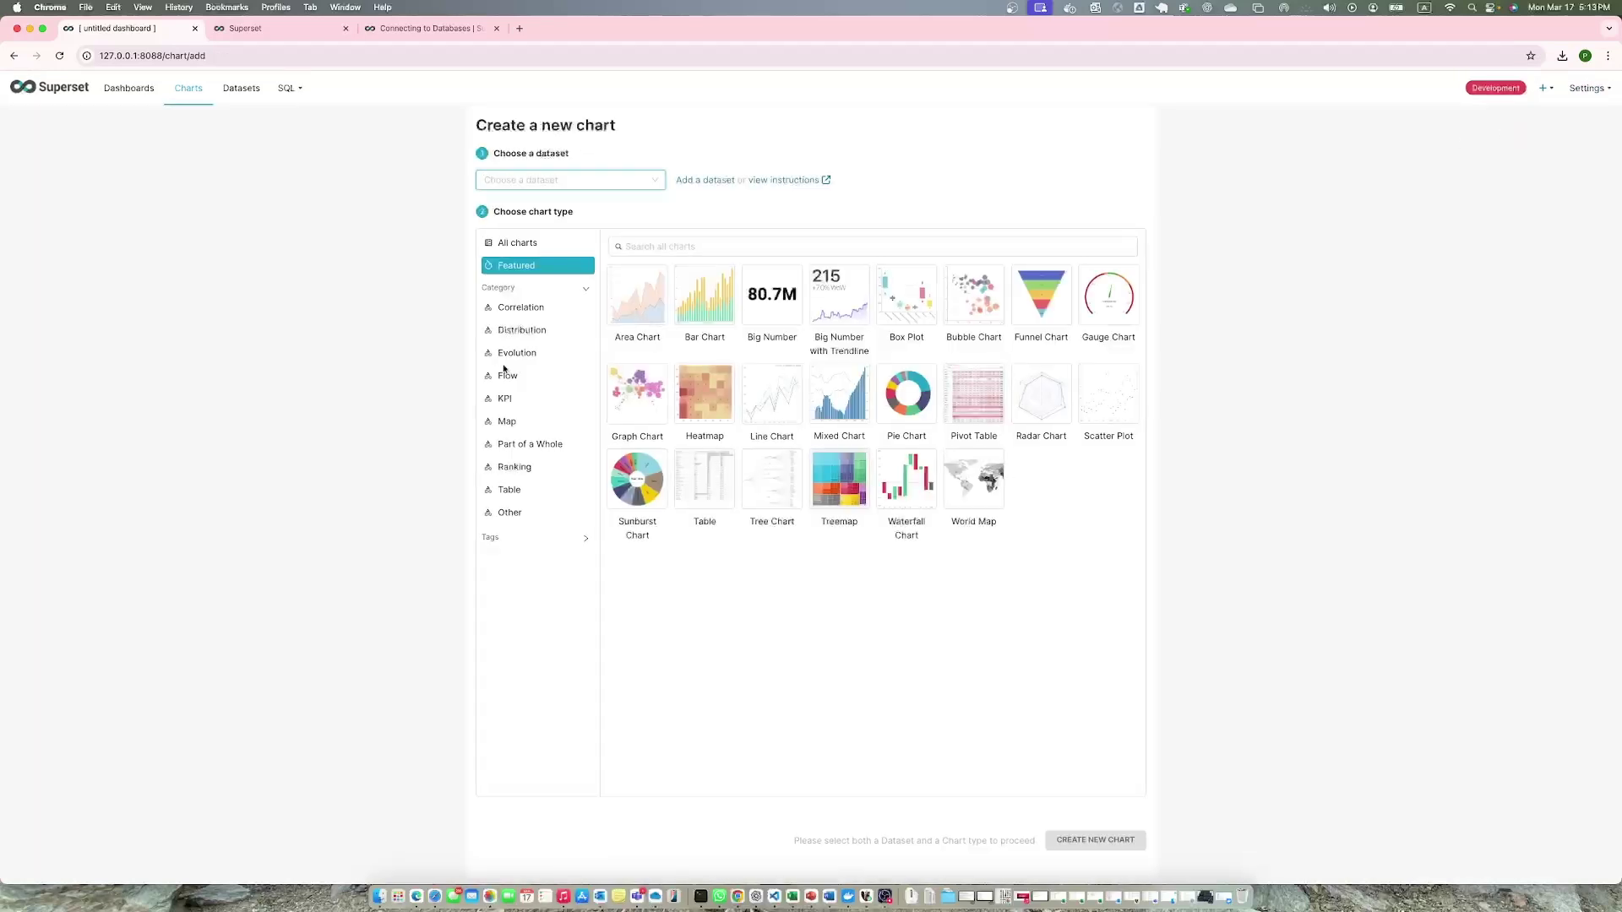
click(698, 305)
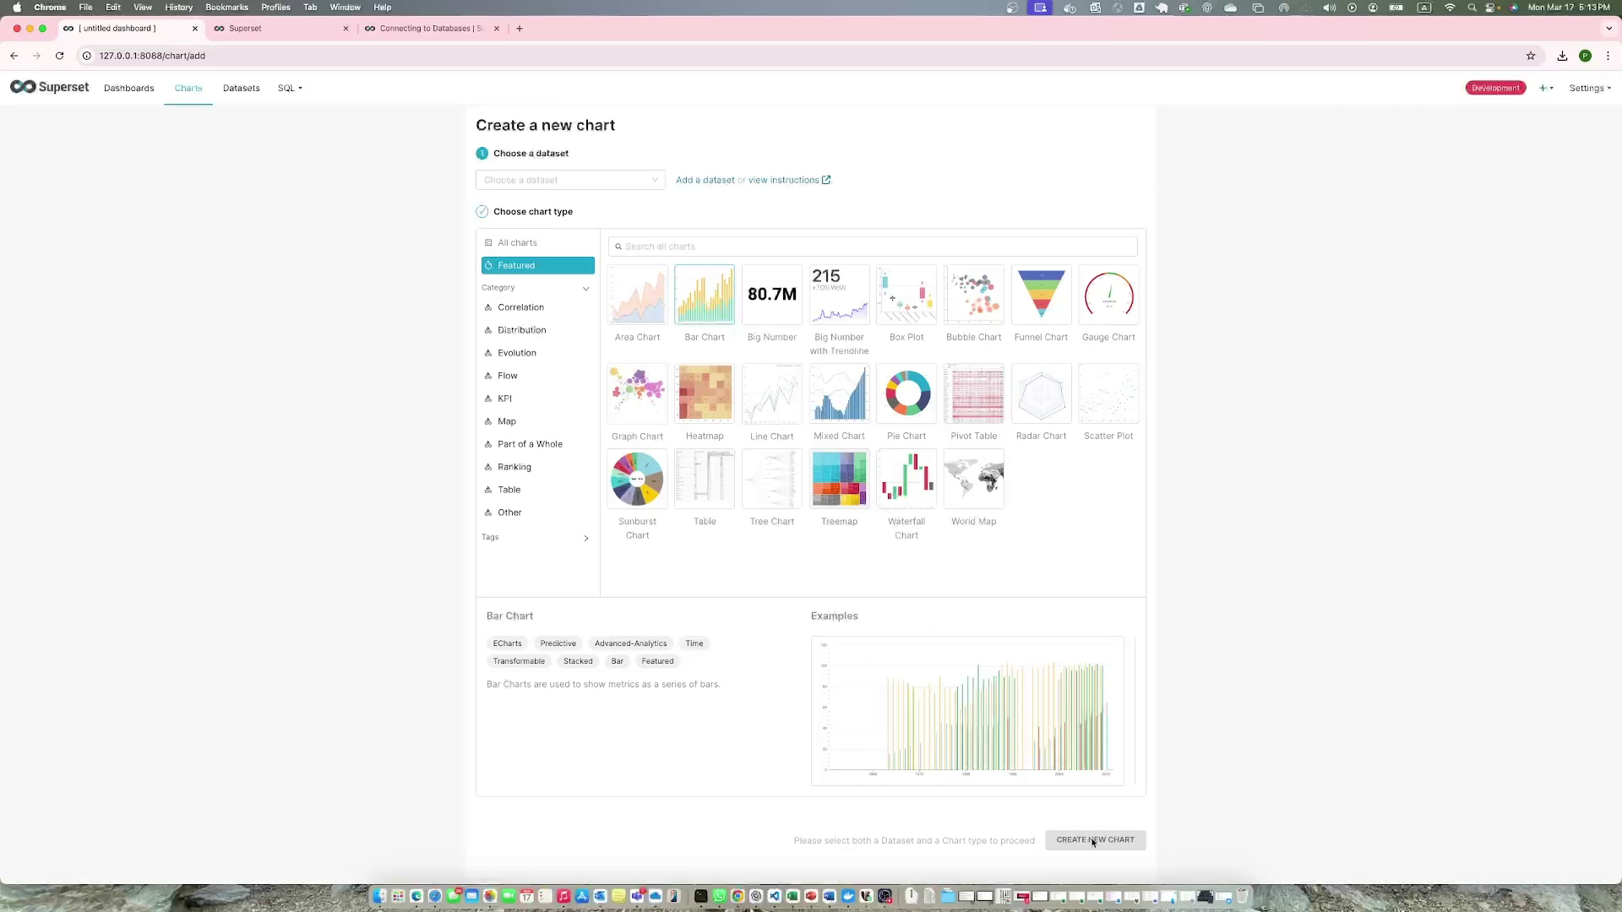
click(765, 302)
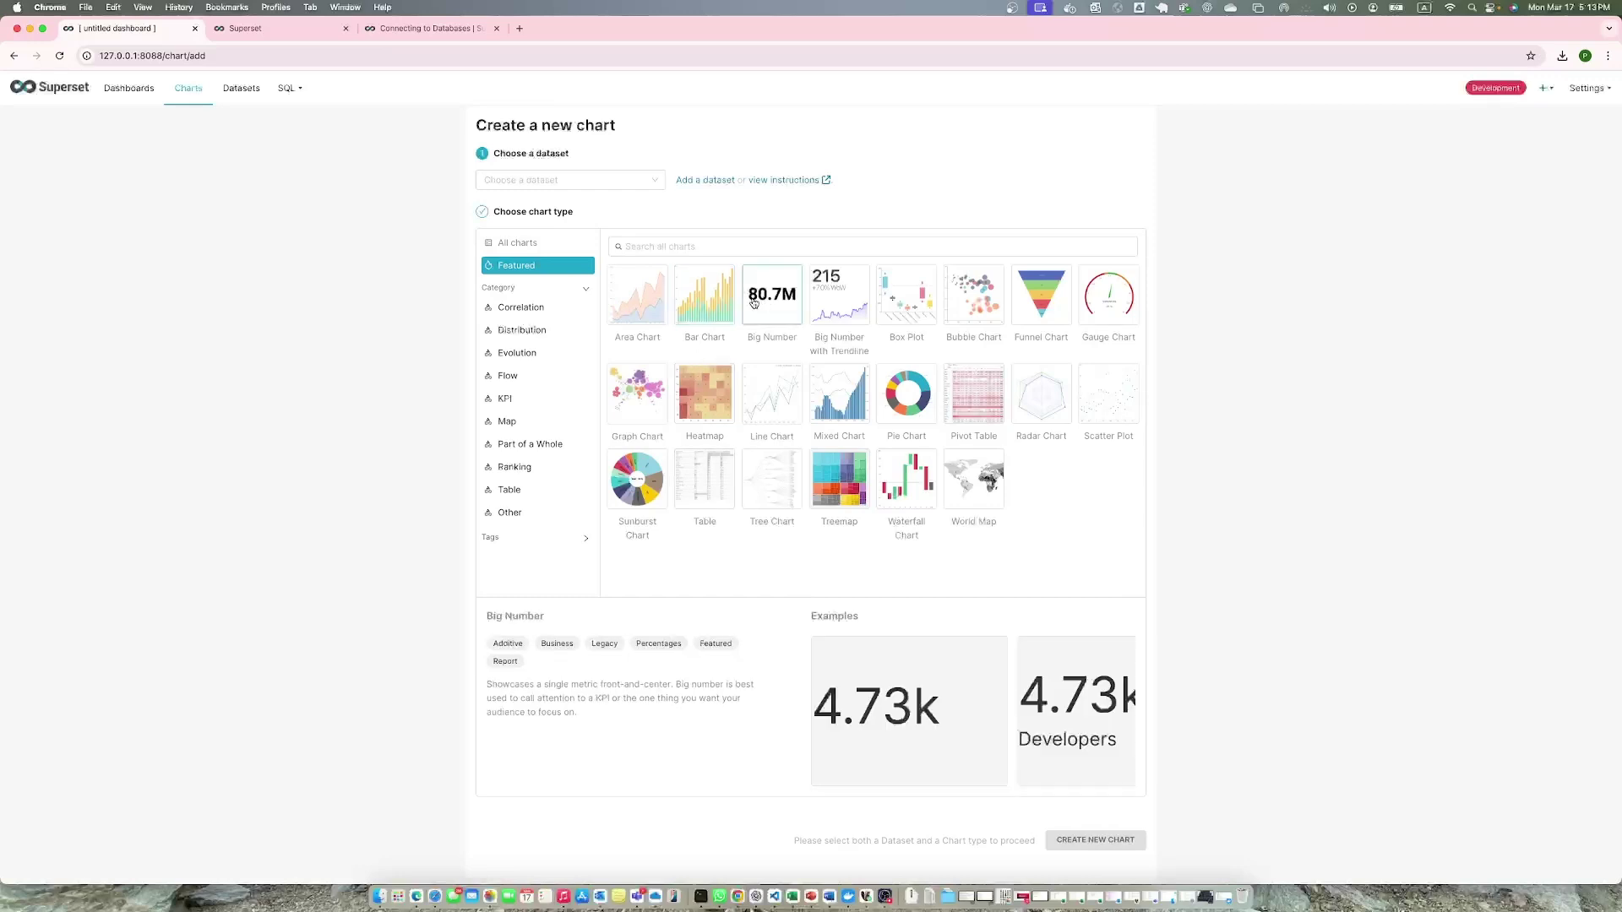
click(714, 303)
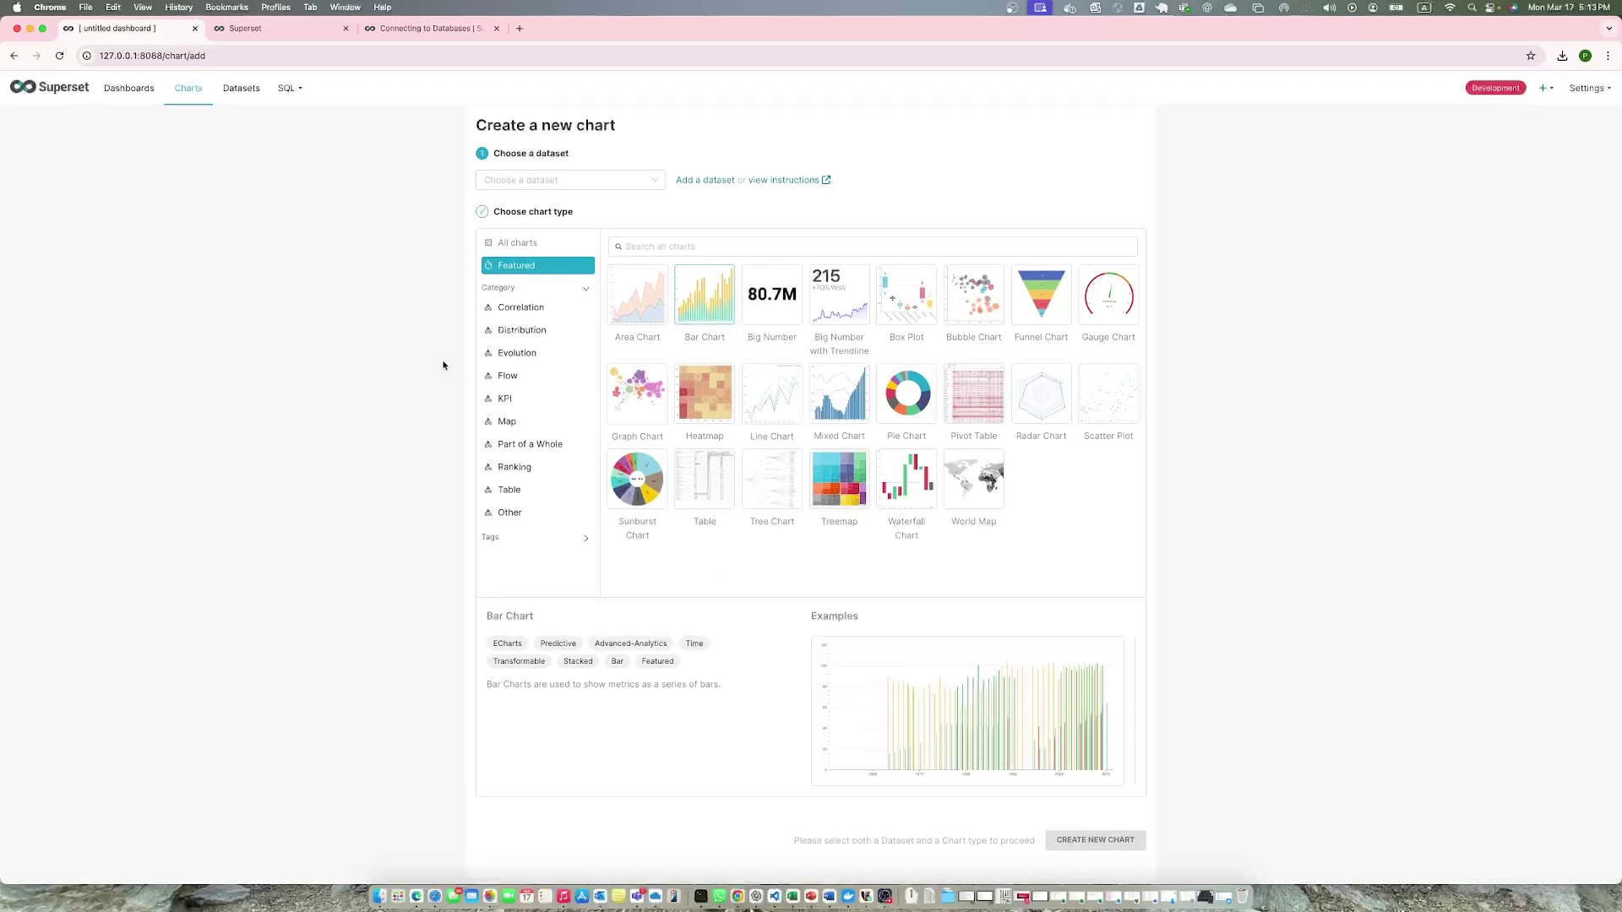
click(645, 181)
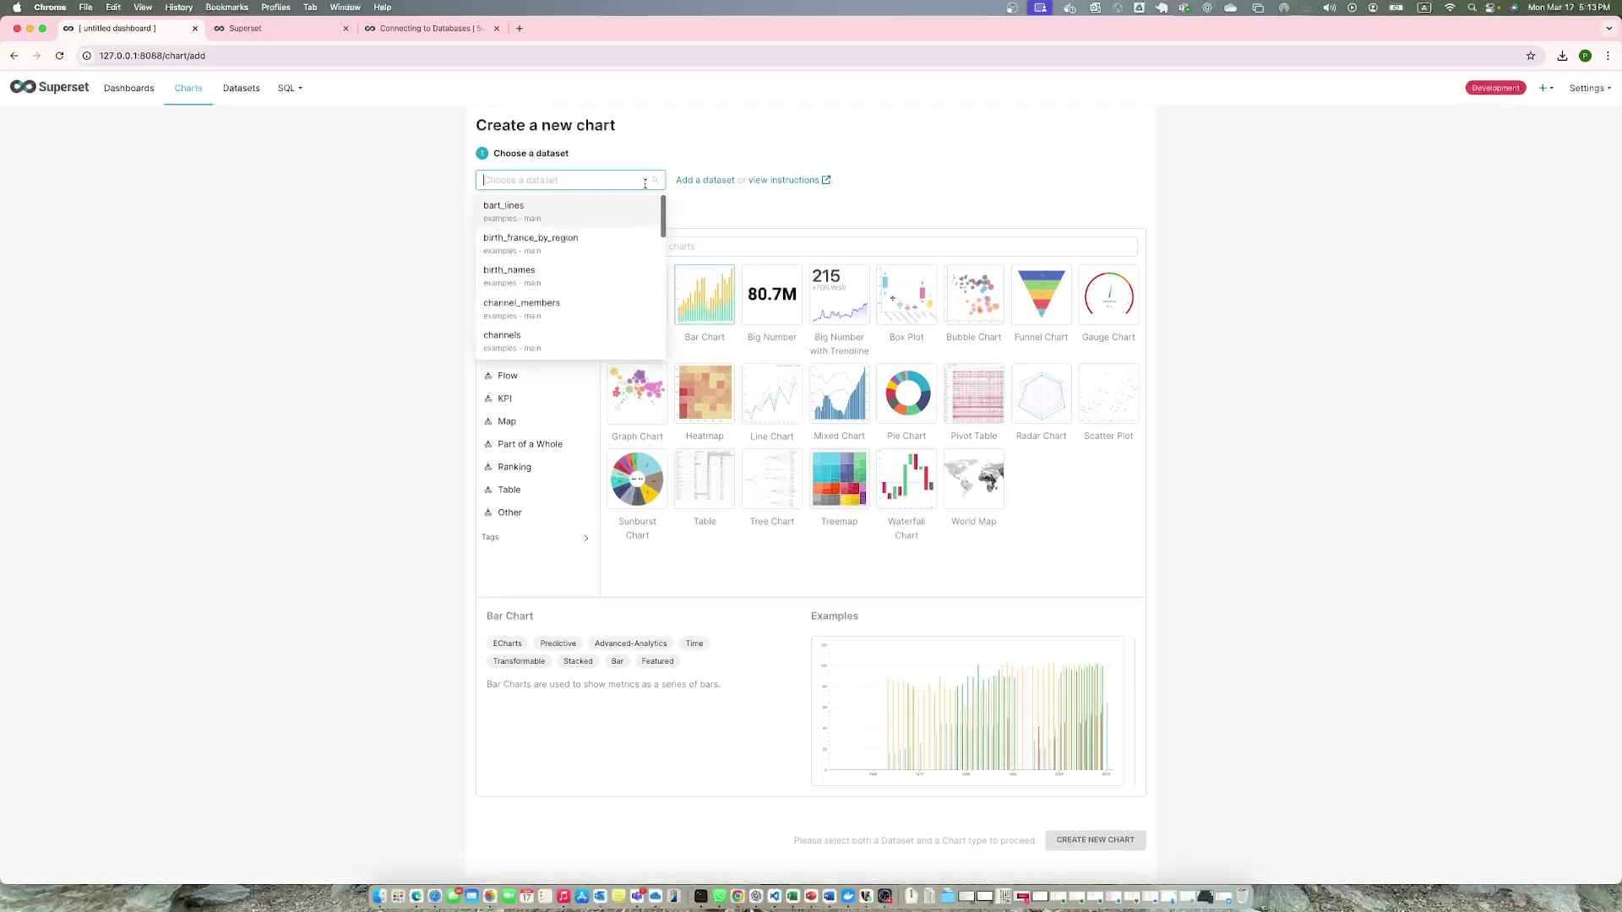
text(sale)
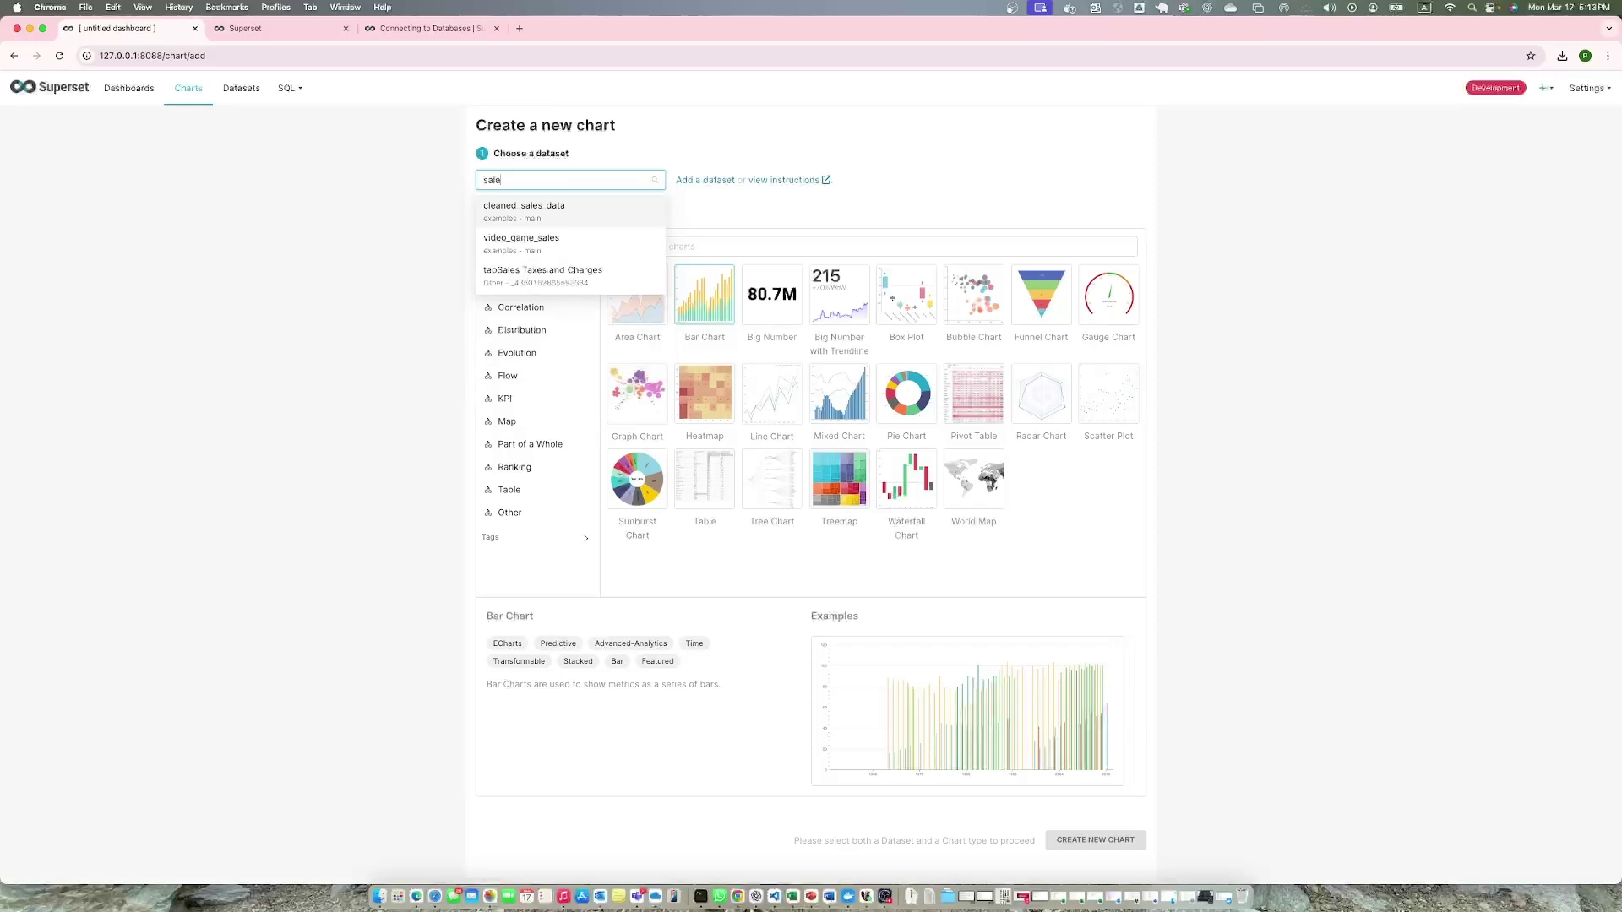
click(581, 272)
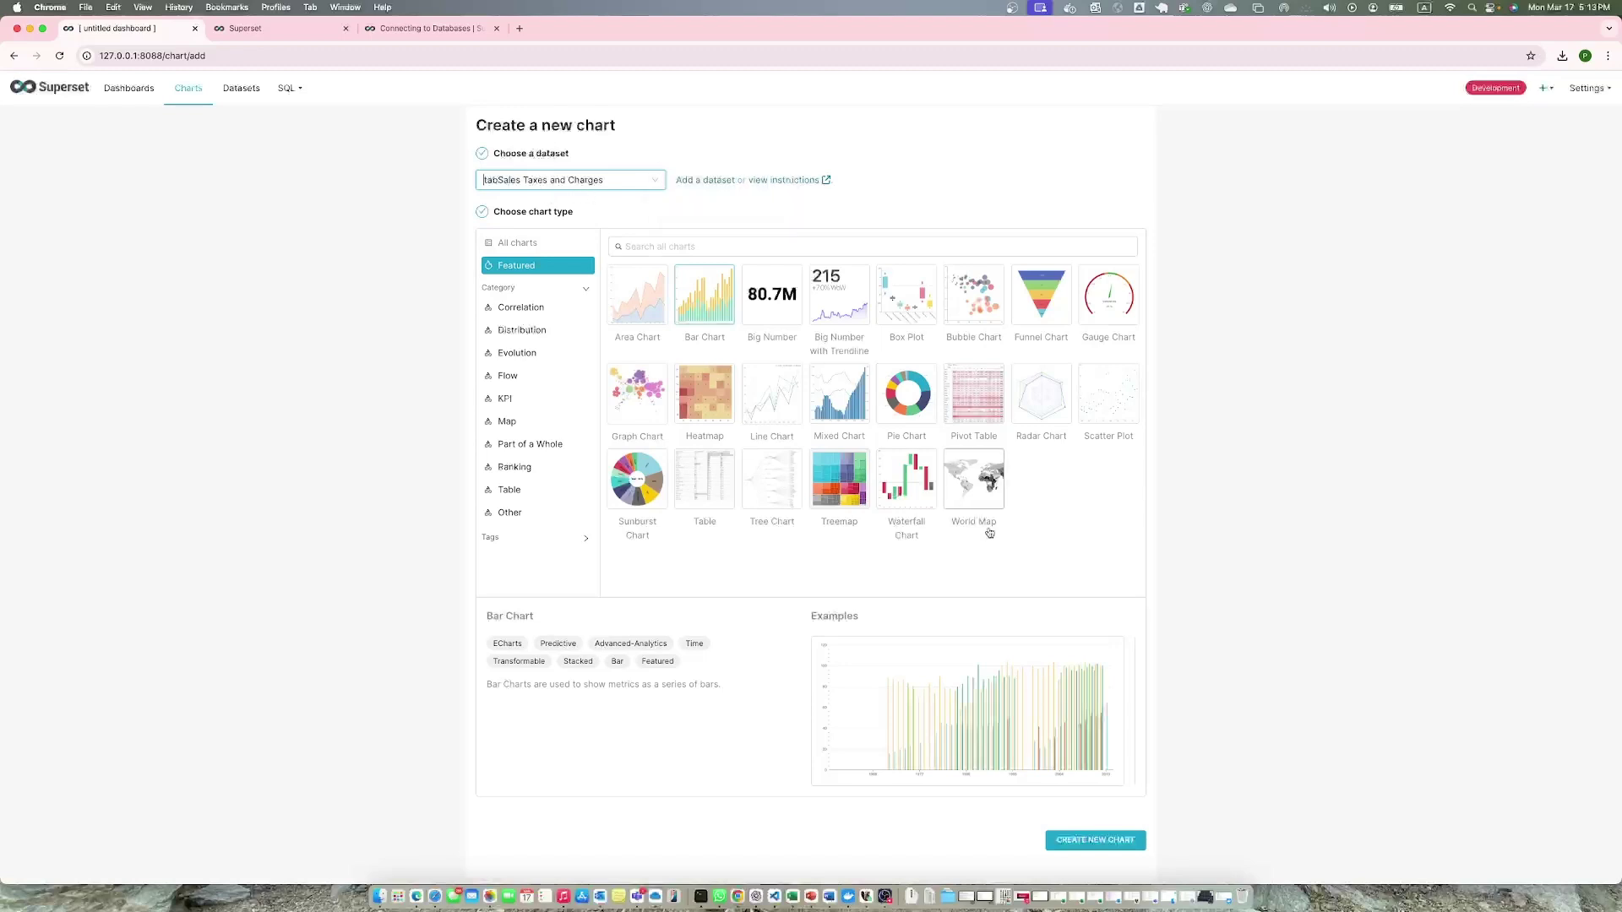
click(1079, 843)
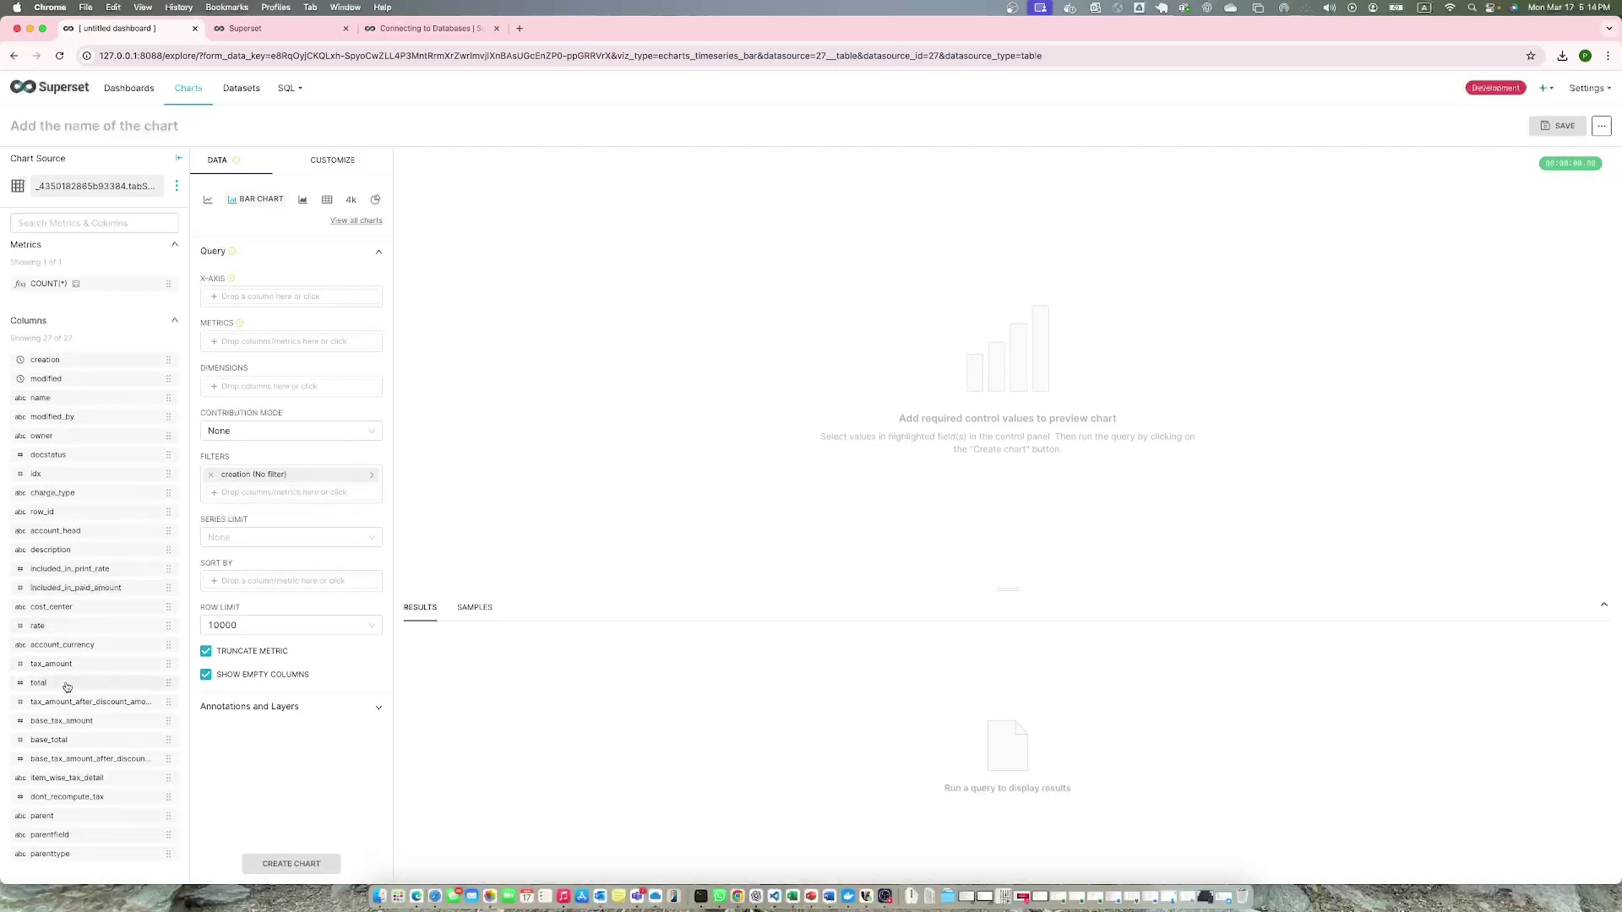
Plot SUM(total) by charge_type as bars: Actual 627420.52, On Net Total 9352859.42.
drag(67, 686, 268, 347)
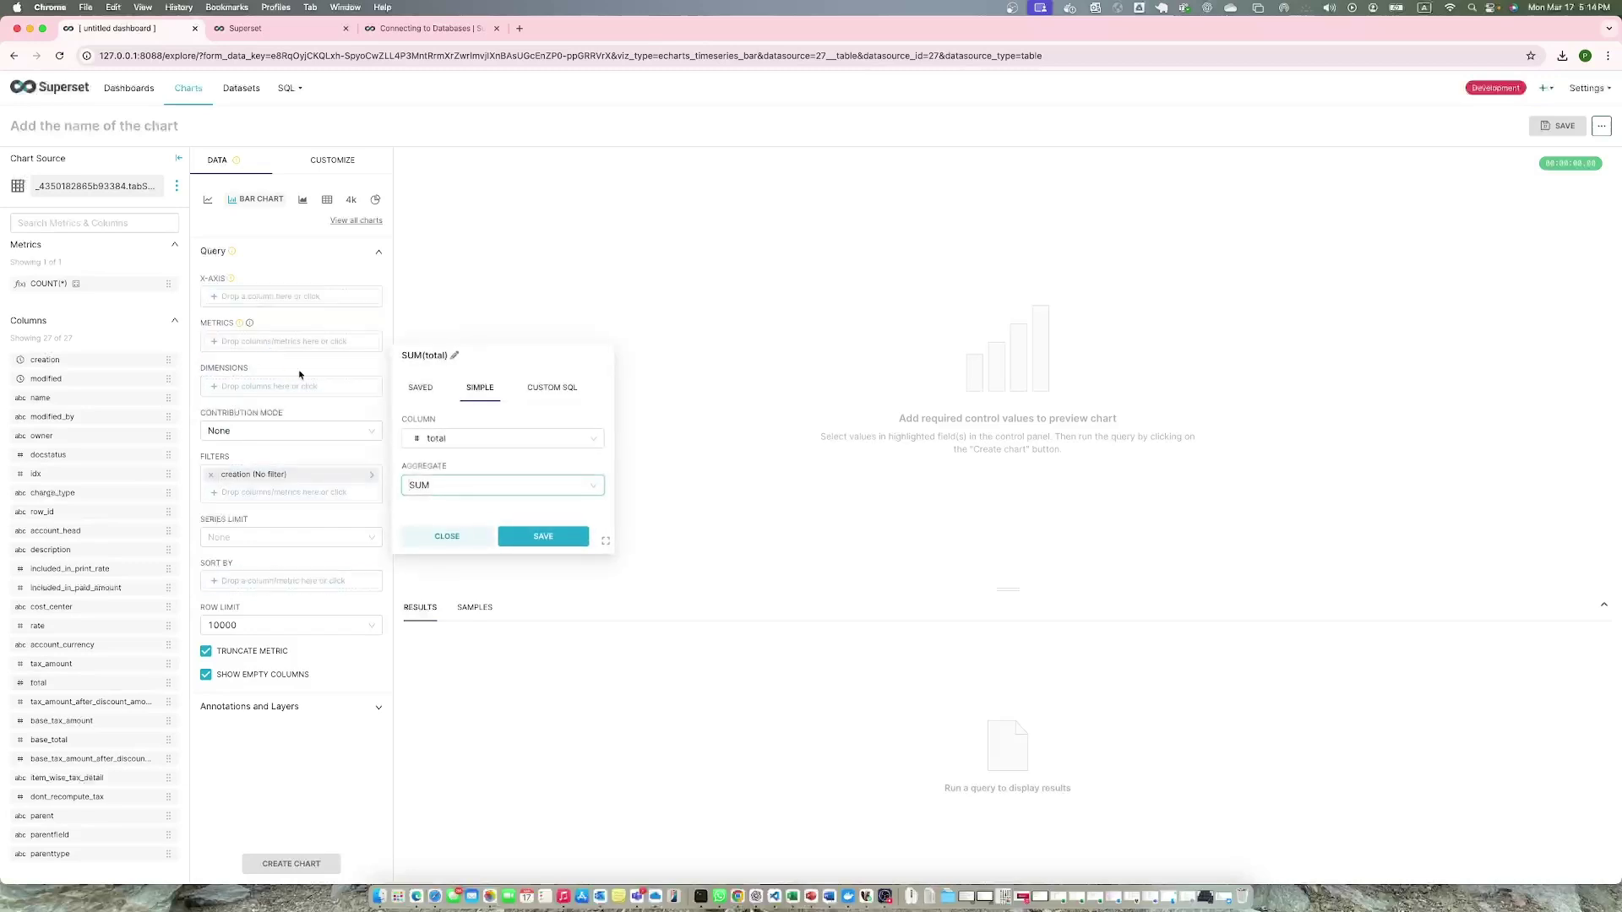
click(543, 539)
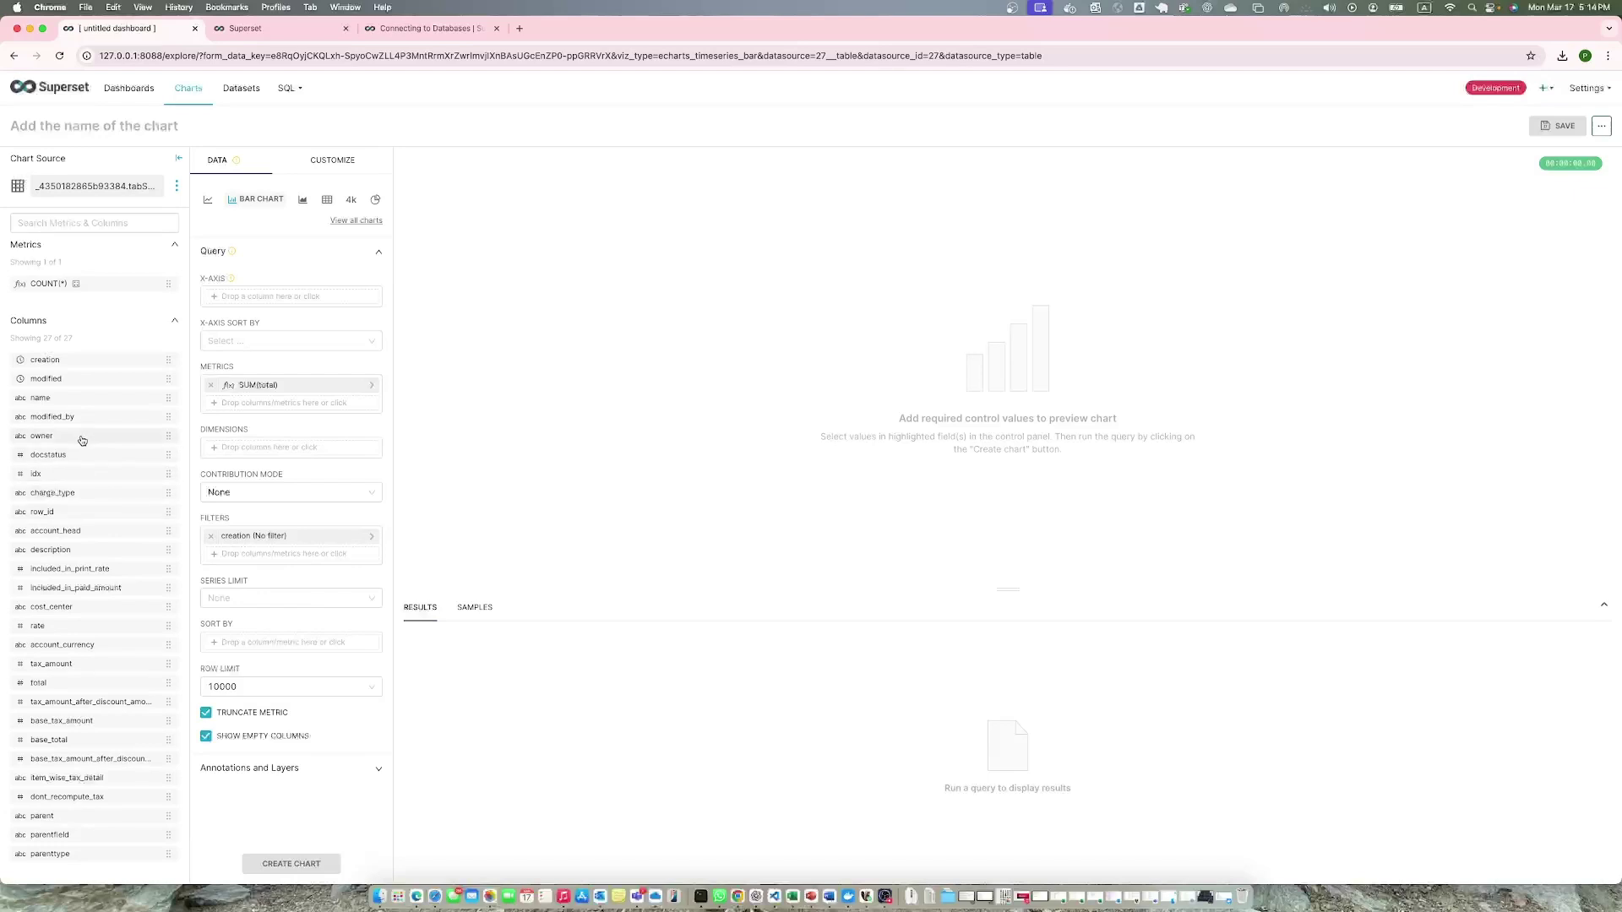
drag(63, 492, 253, 297)
click(298, 865)
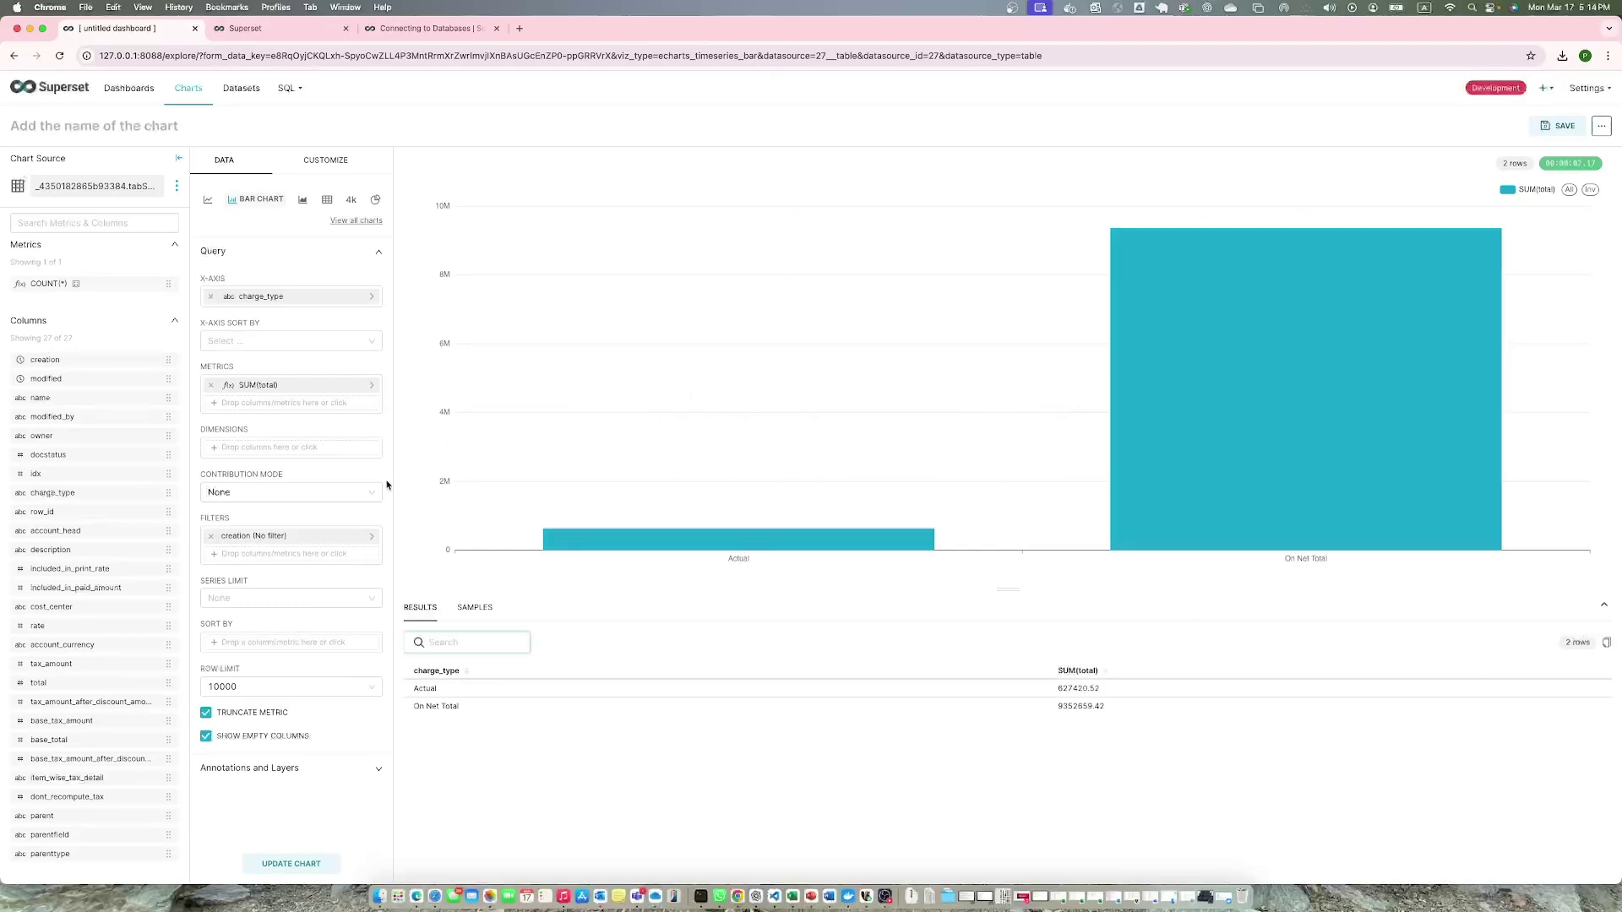
Set the bar chart's X Axis title to 'Test Chart' and update the chart.
click(321, 161)
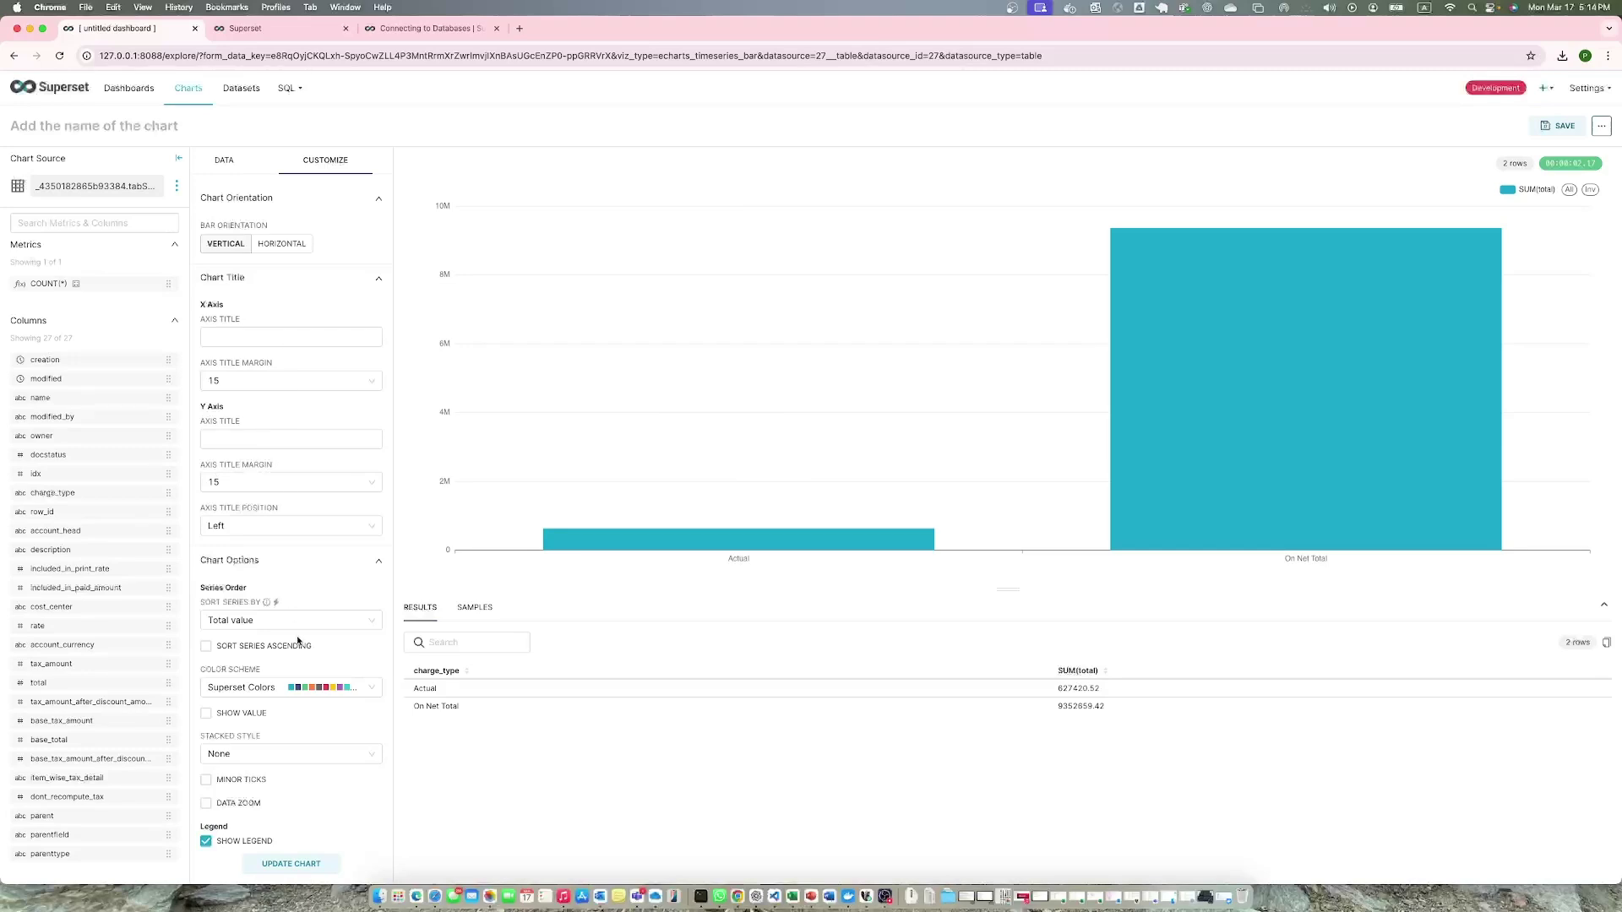
scroll(304, 625, down, 3)
scroll(304, 626, up, 3)
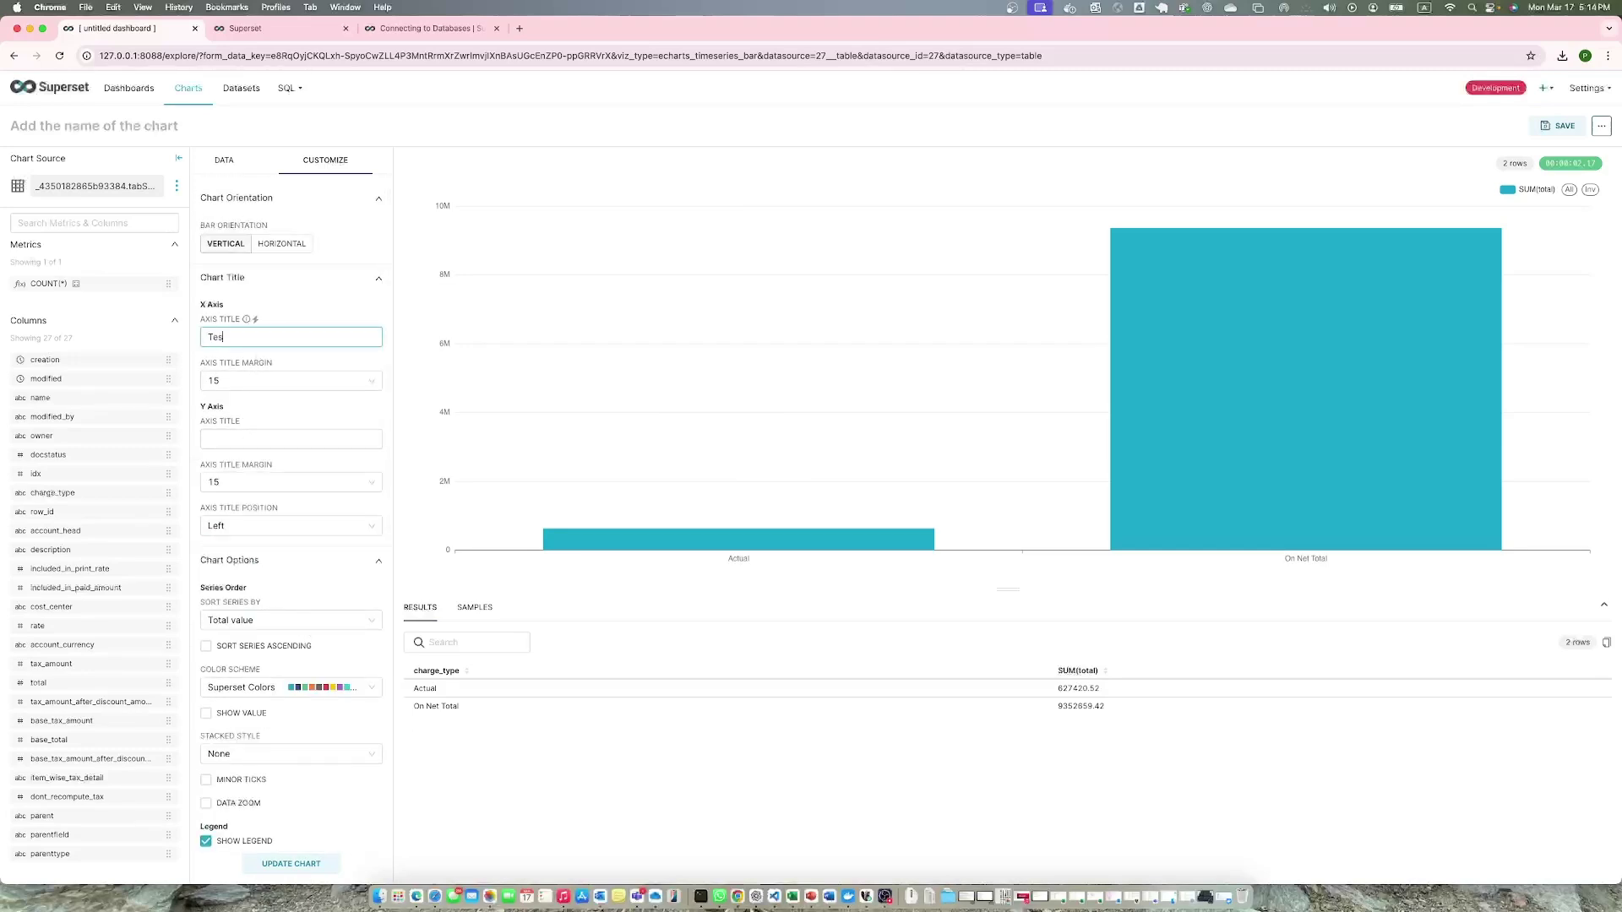
text(t VChart)
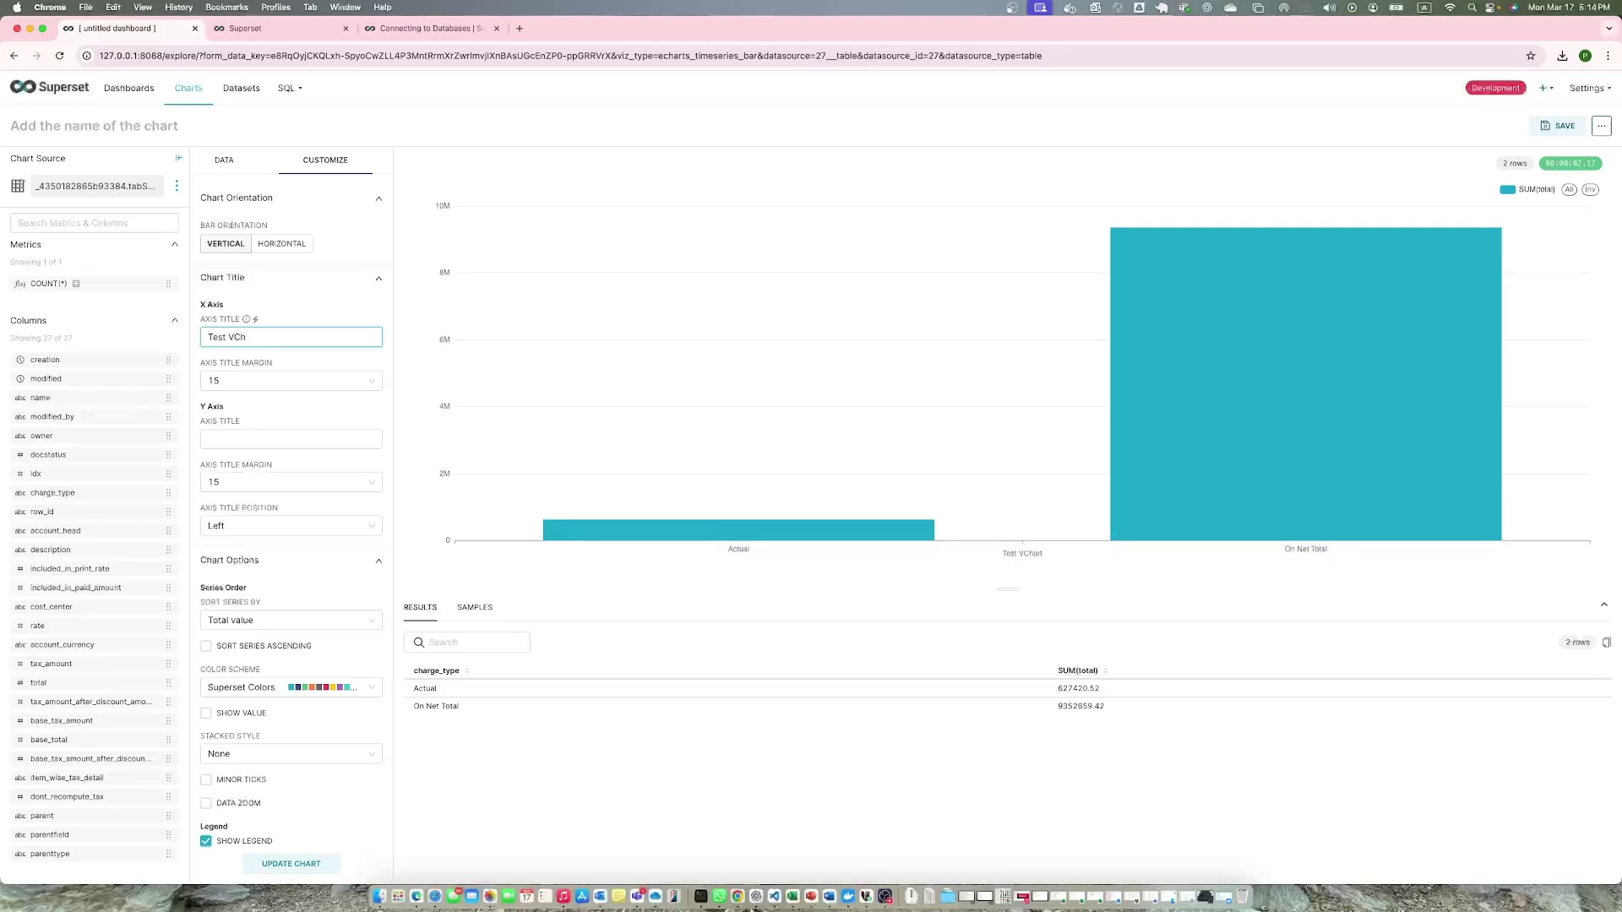
key(BackSpace)
key(BackSpace)
text(Chart)
click(311, 864)
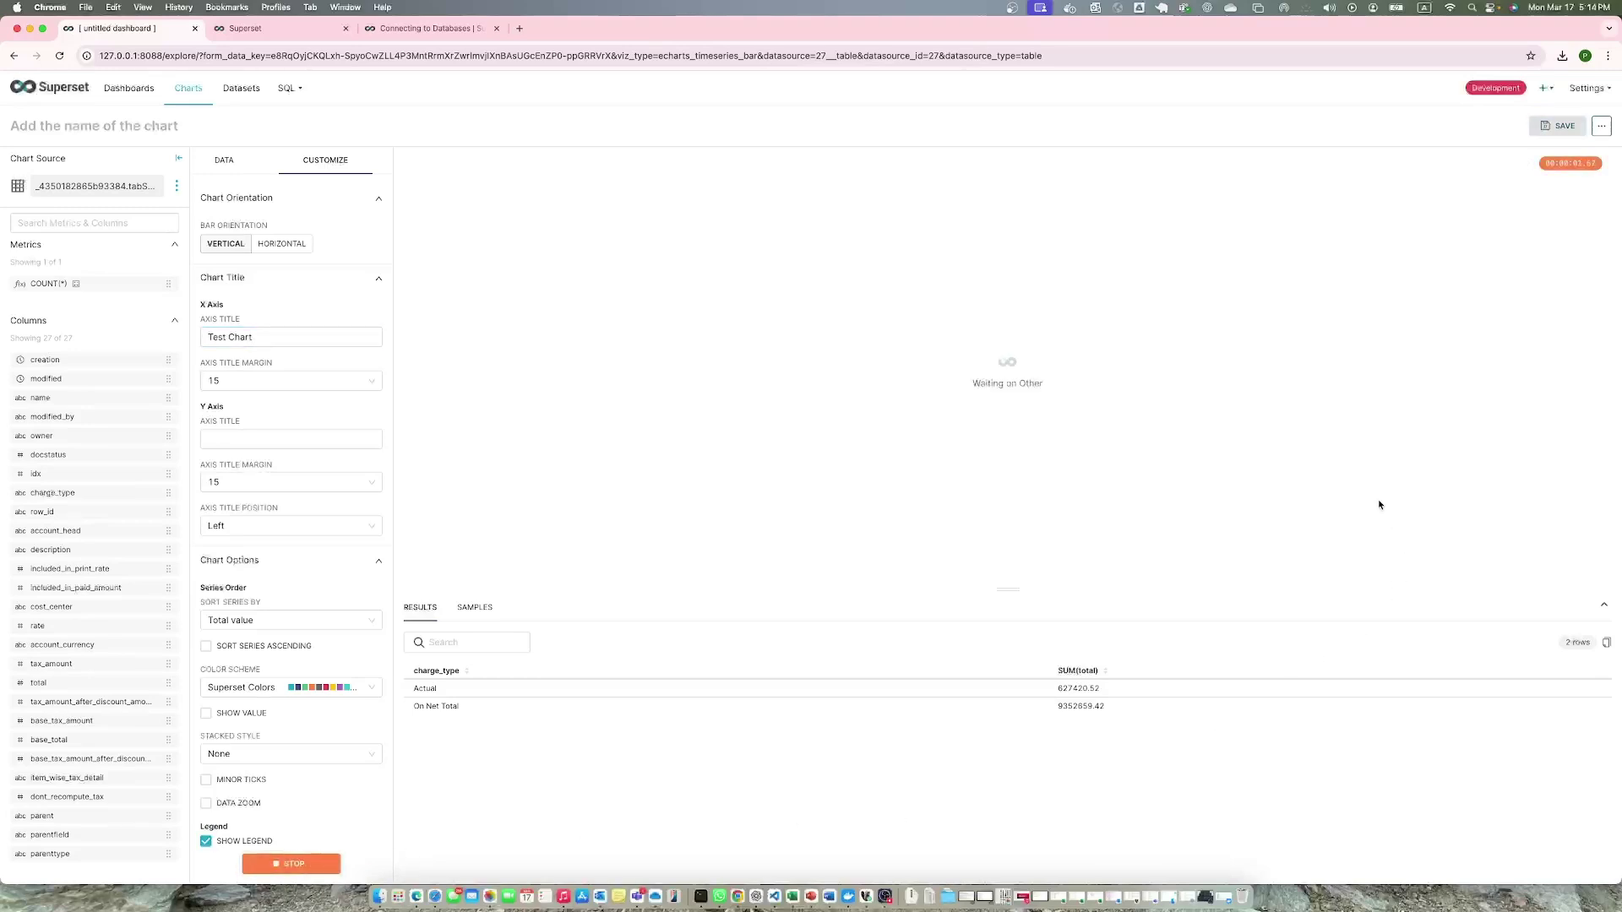
scroll(308, 579, down, 6)
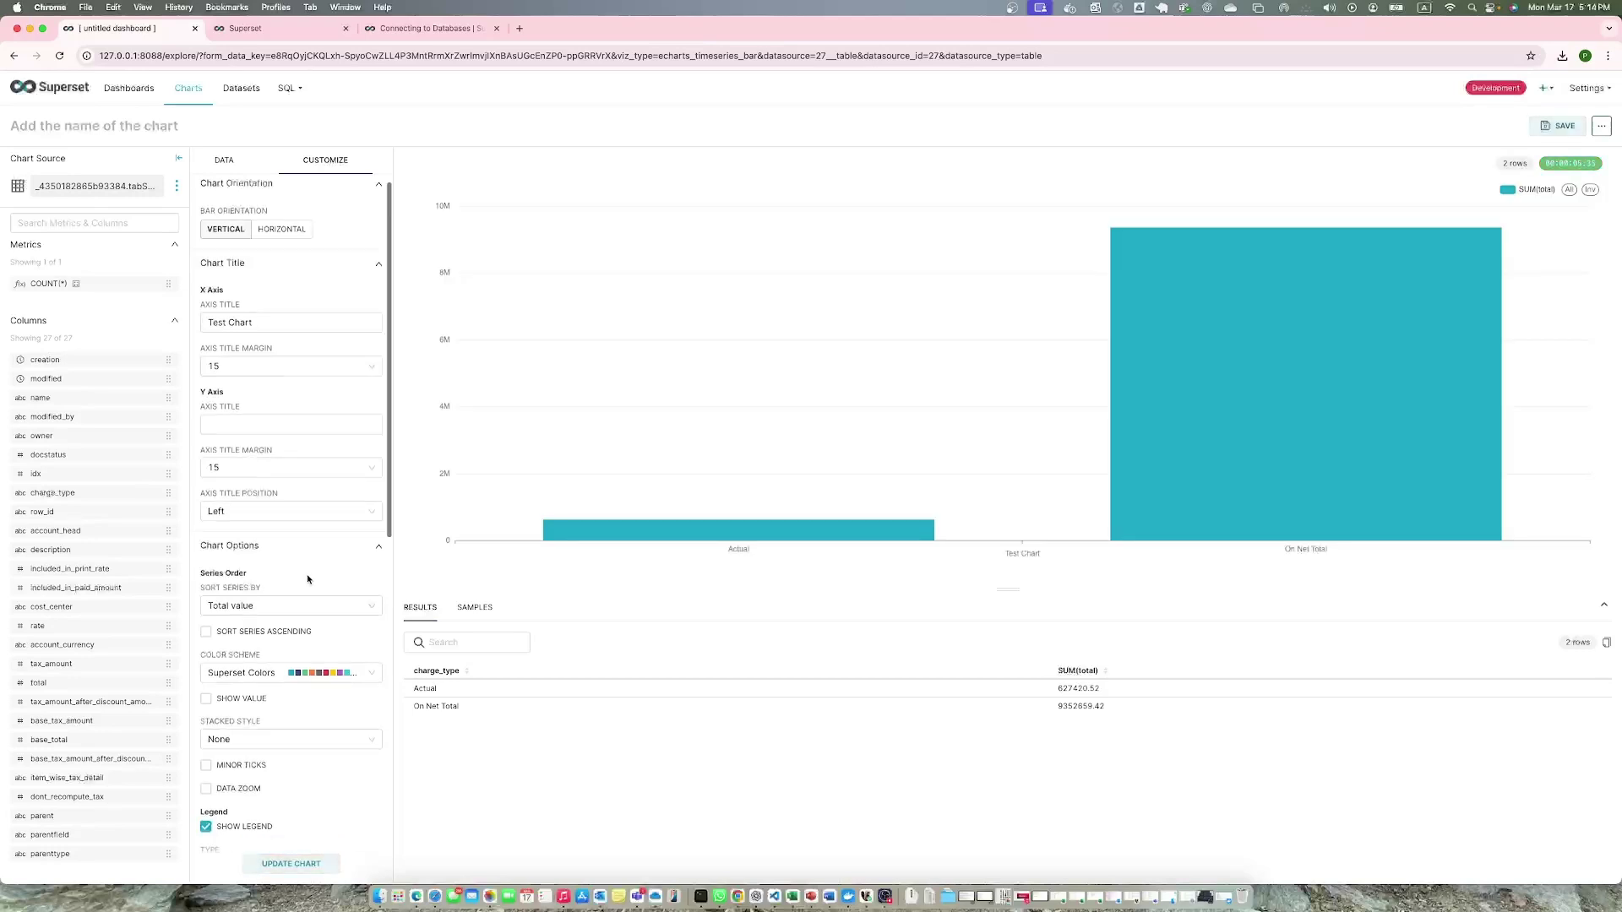
scroll(309, 580, up, 6)
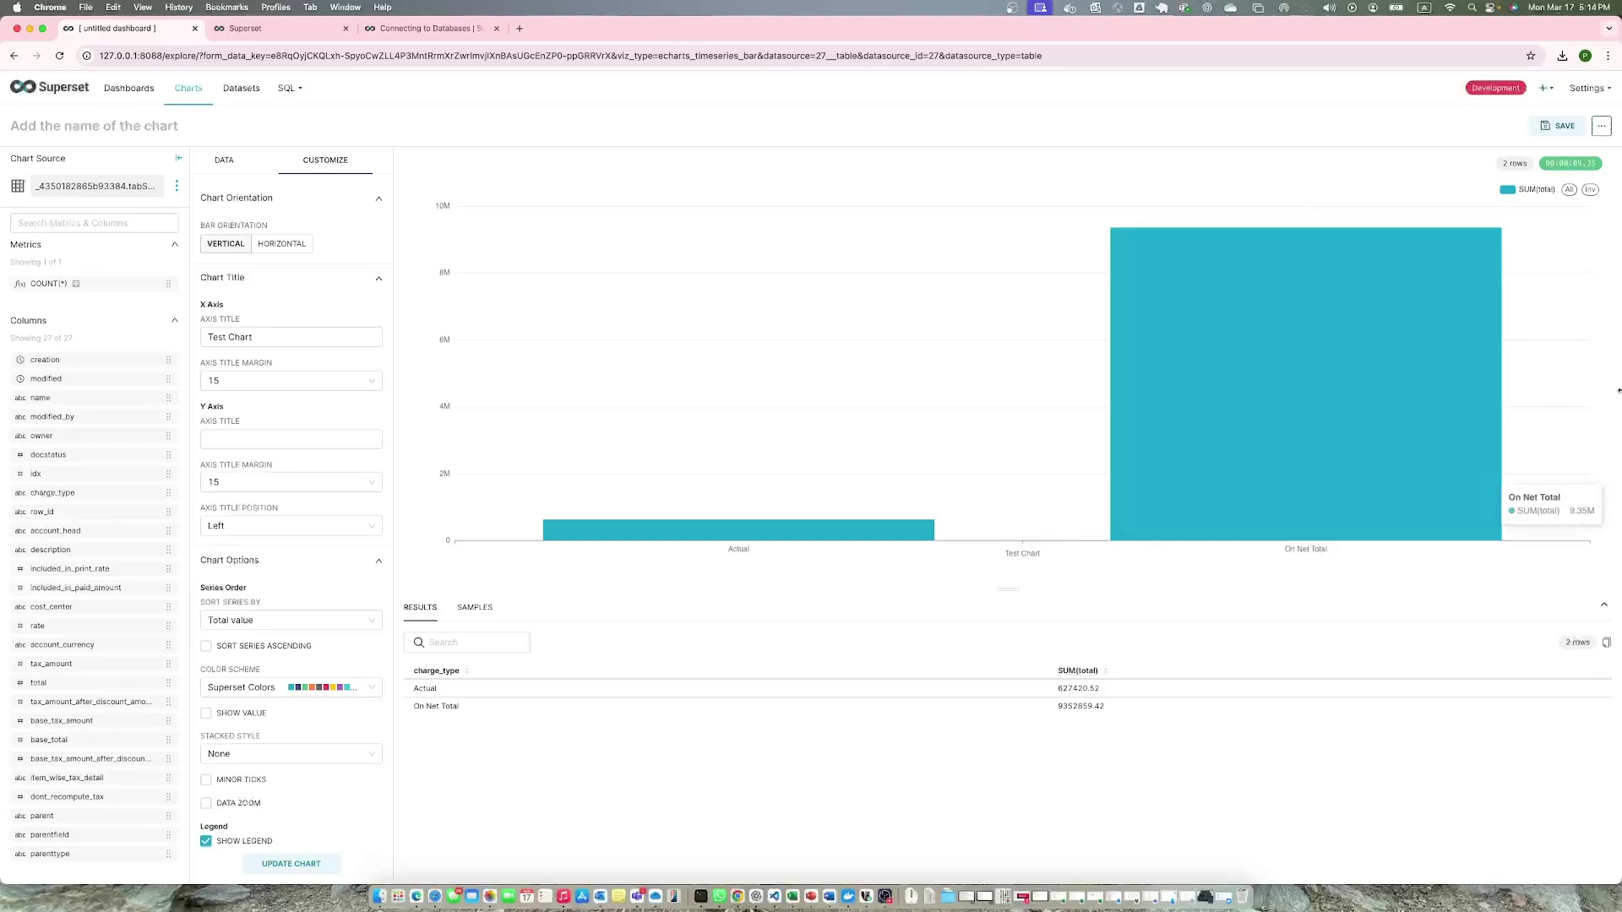
Save the chart as 'Sales Tax charges chart' on dashboard Test 2 and go to it.
click(1558, 126)
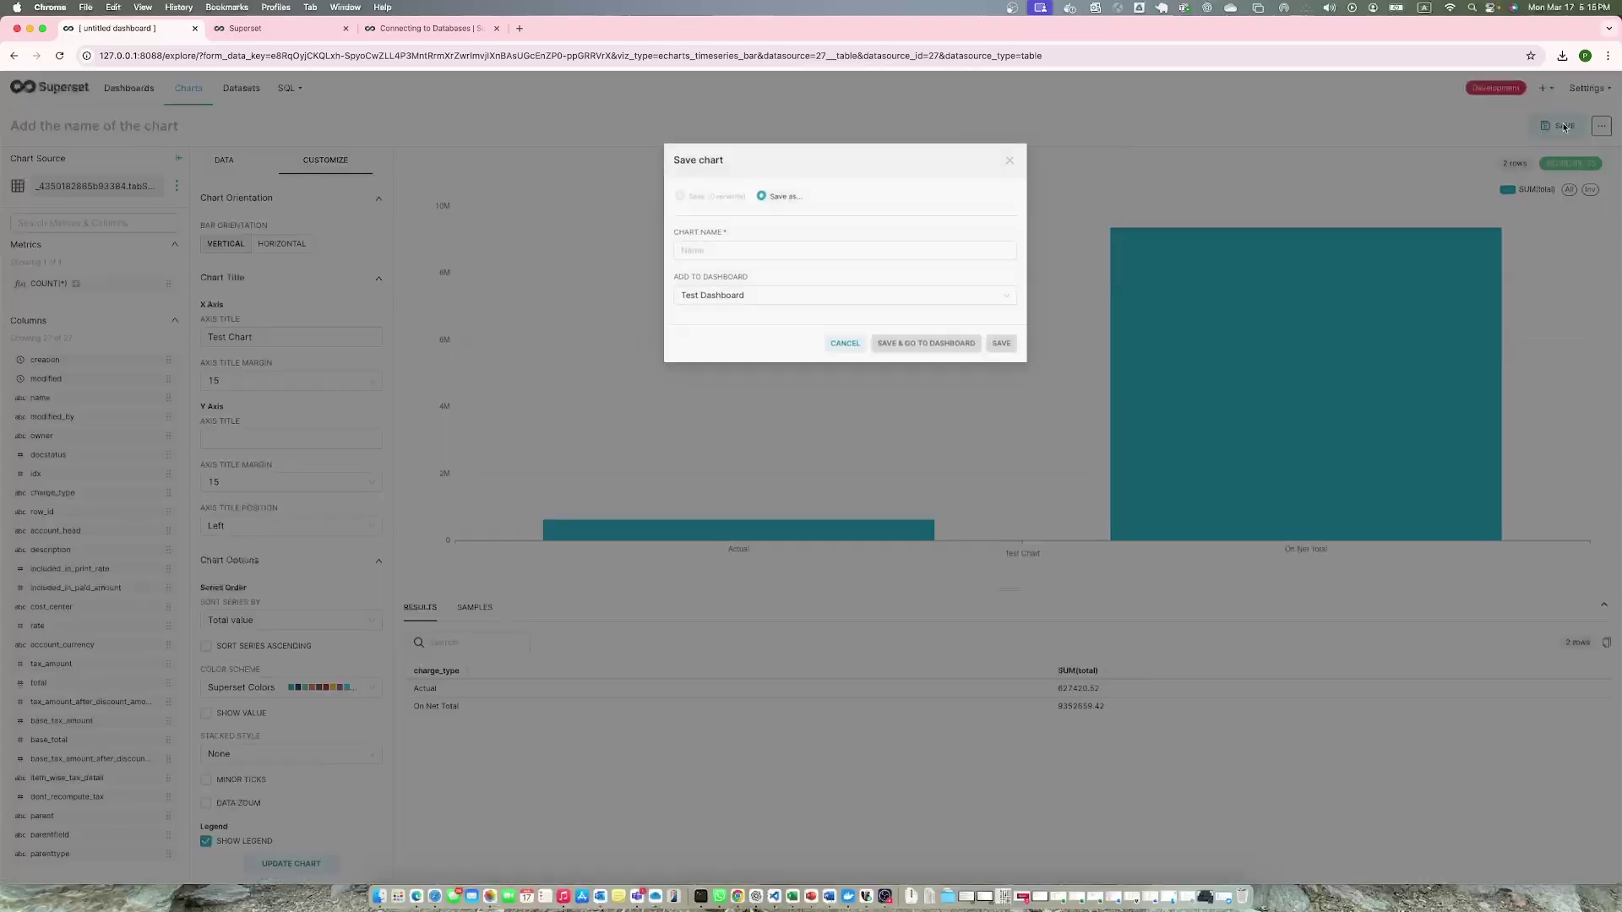
click(845, 254)
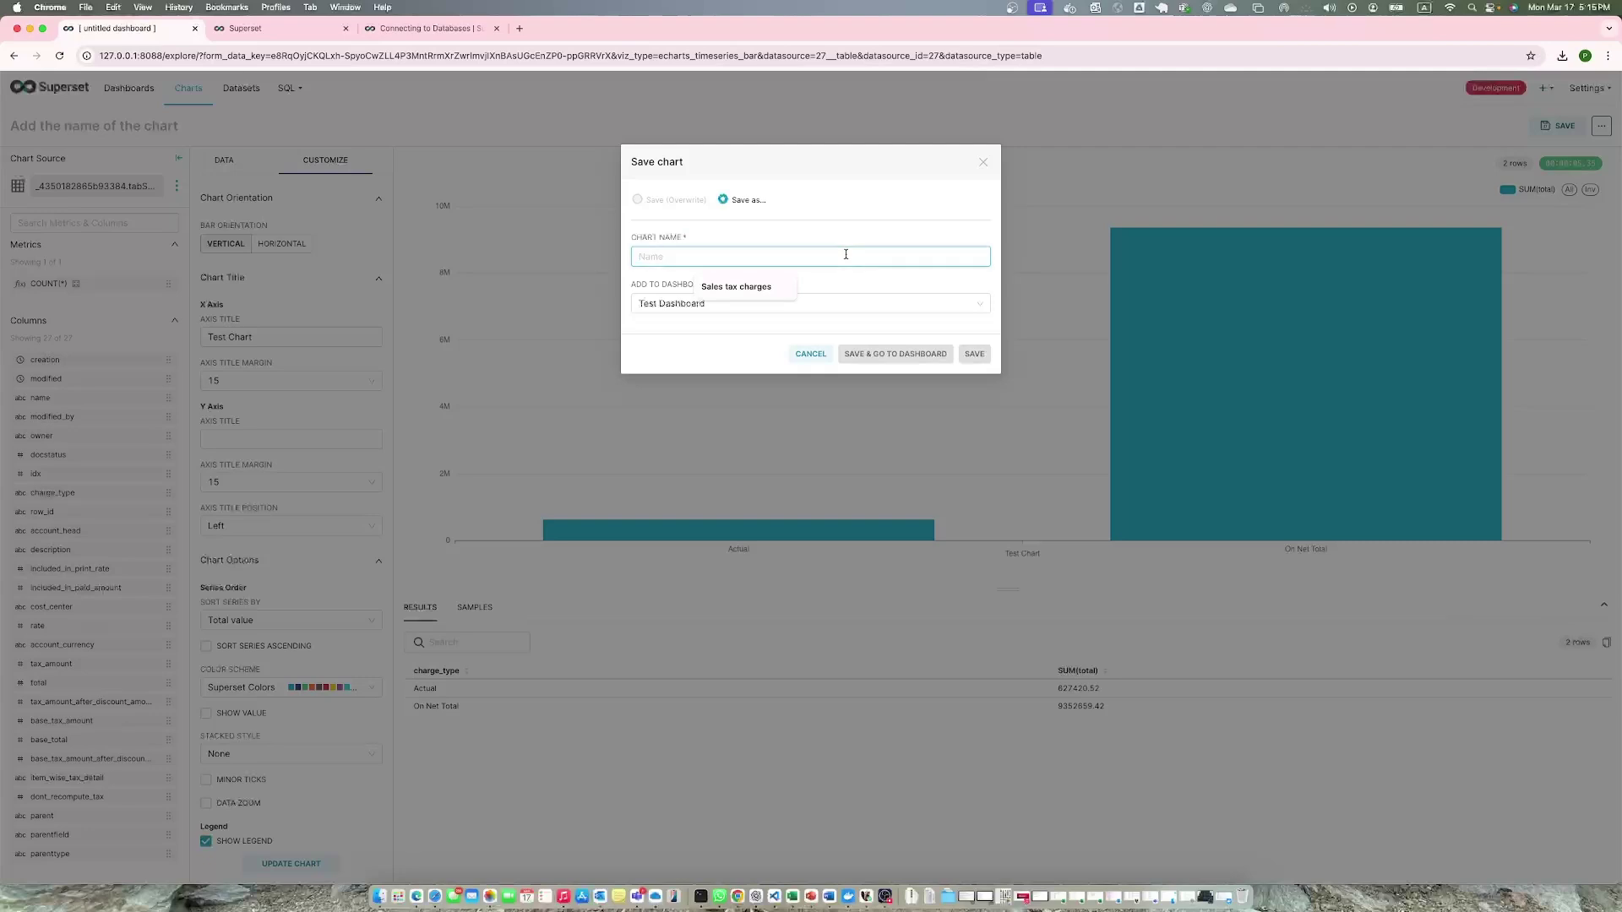
text(Sale)
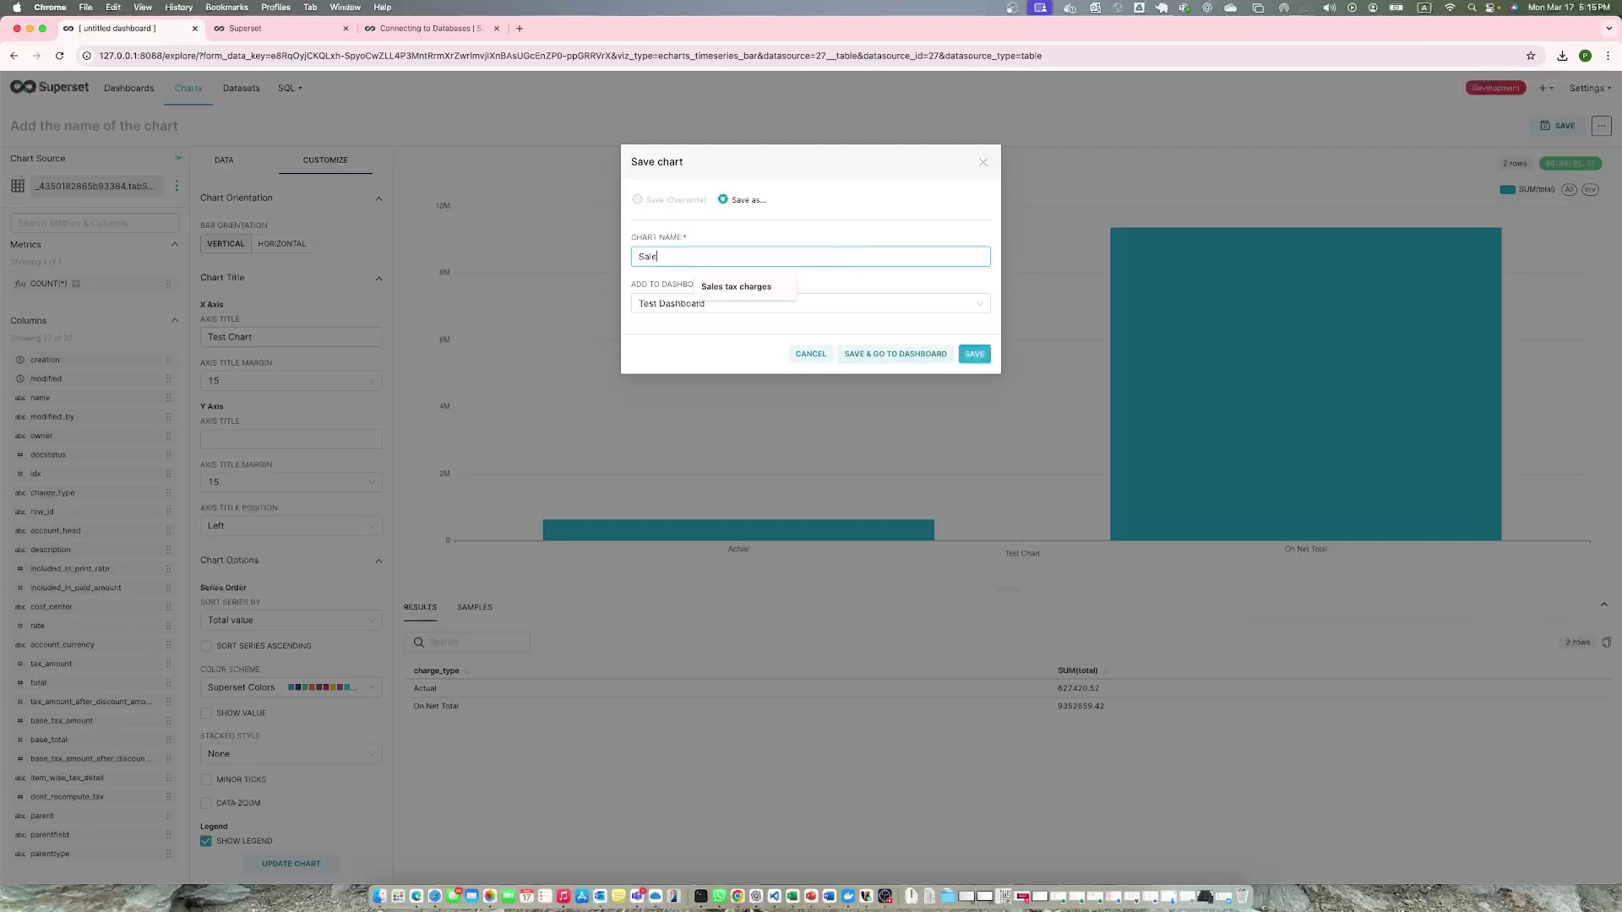
text(s Tax charges chart)
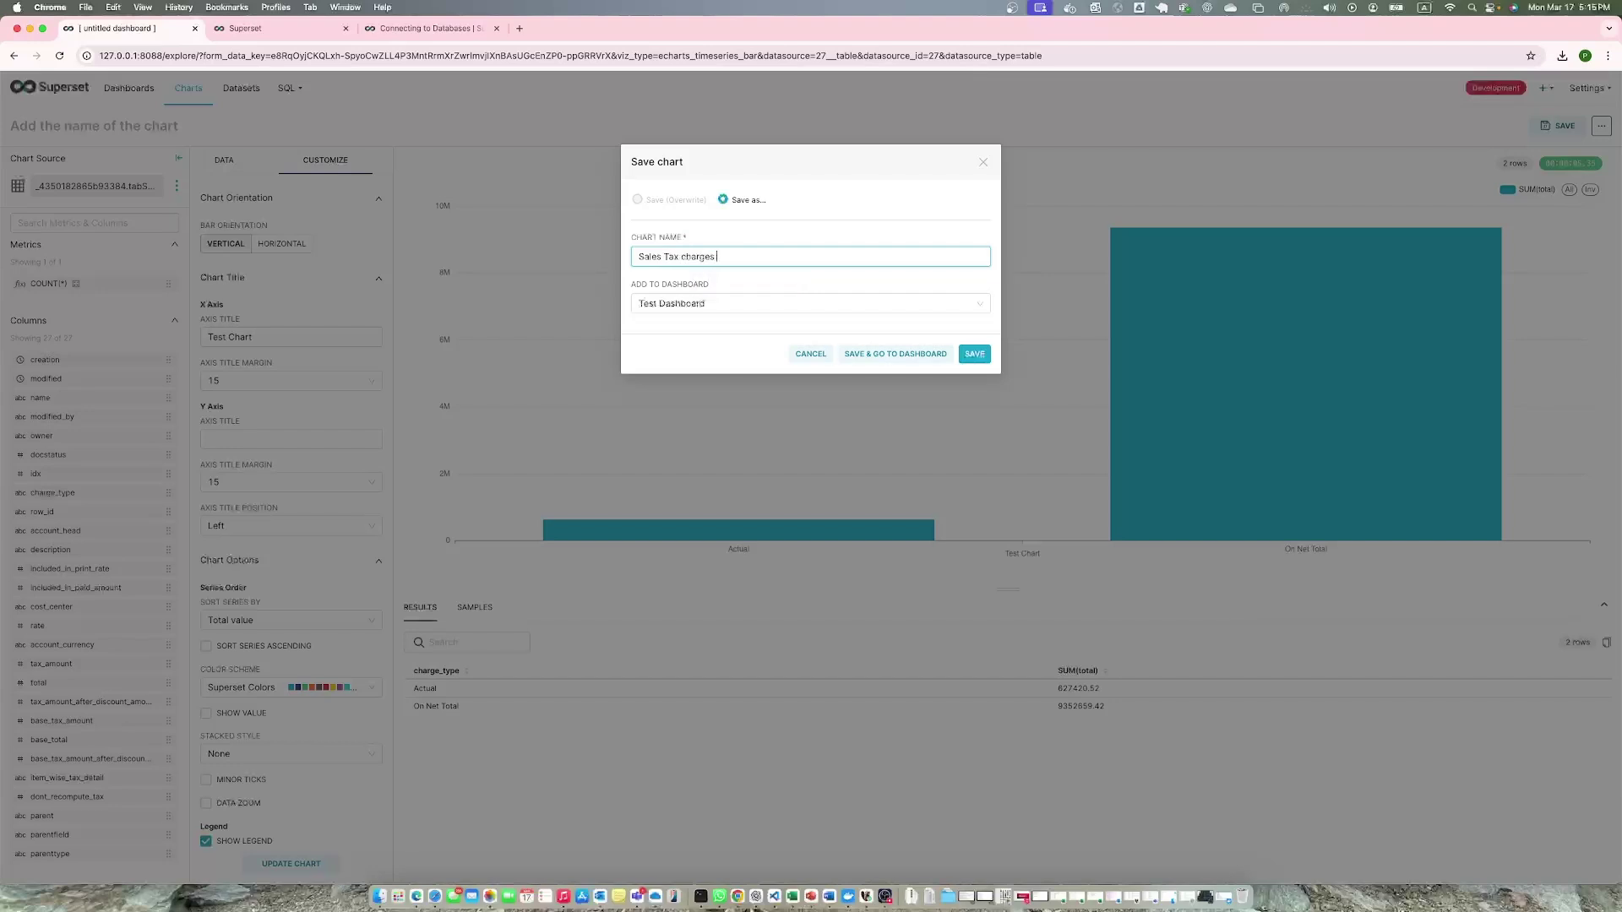
click(862, 303)
click(651, 351)
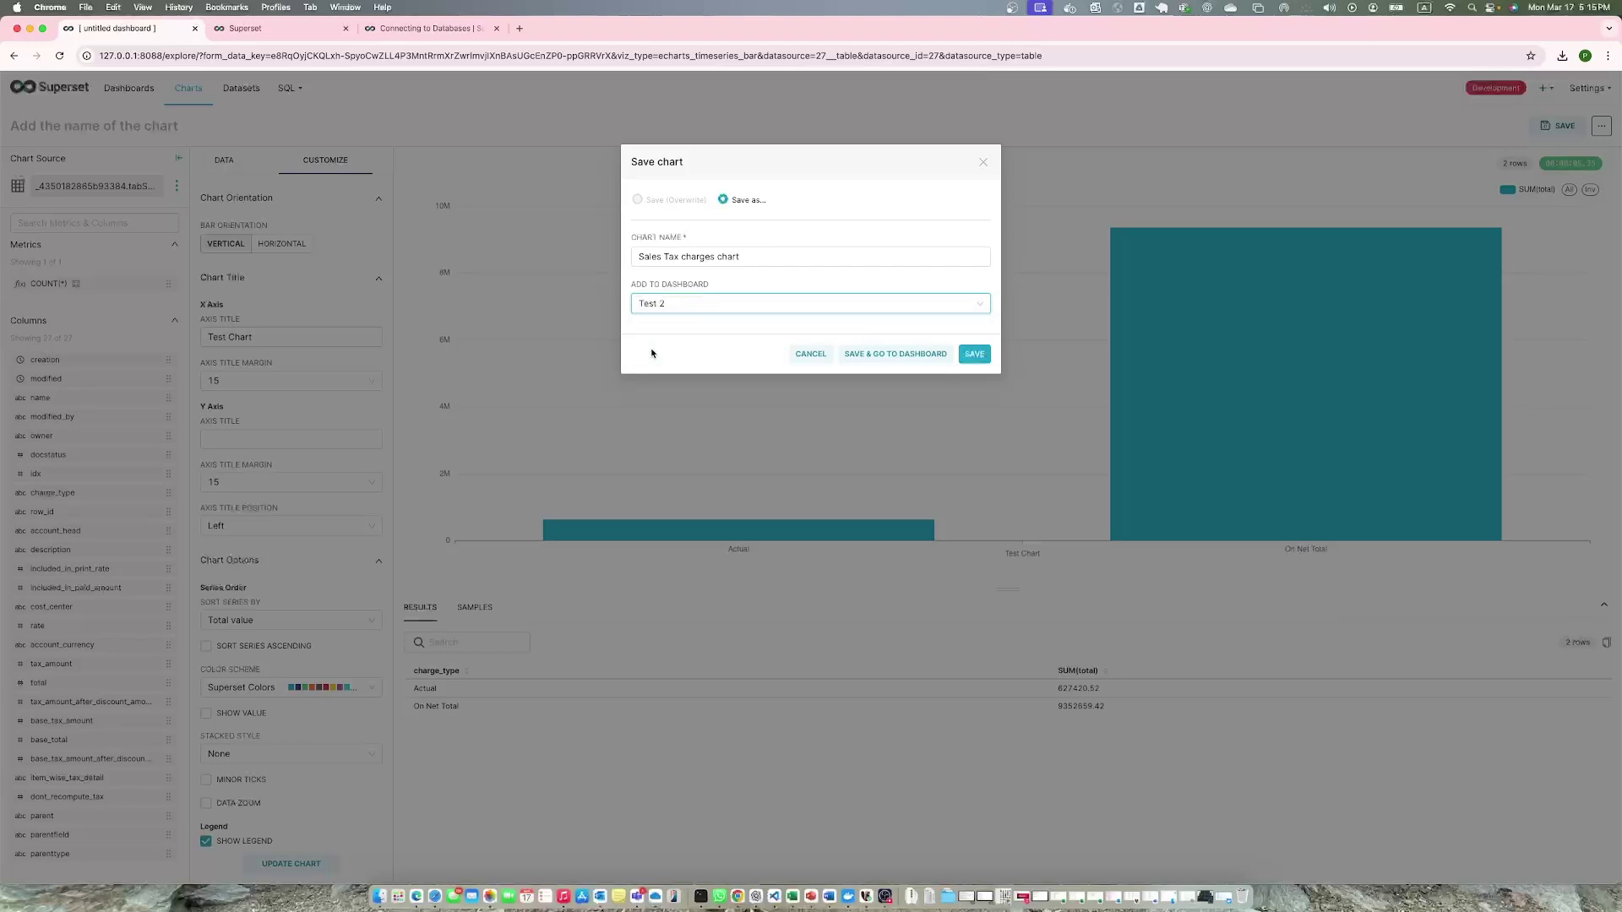
click(882, 353)
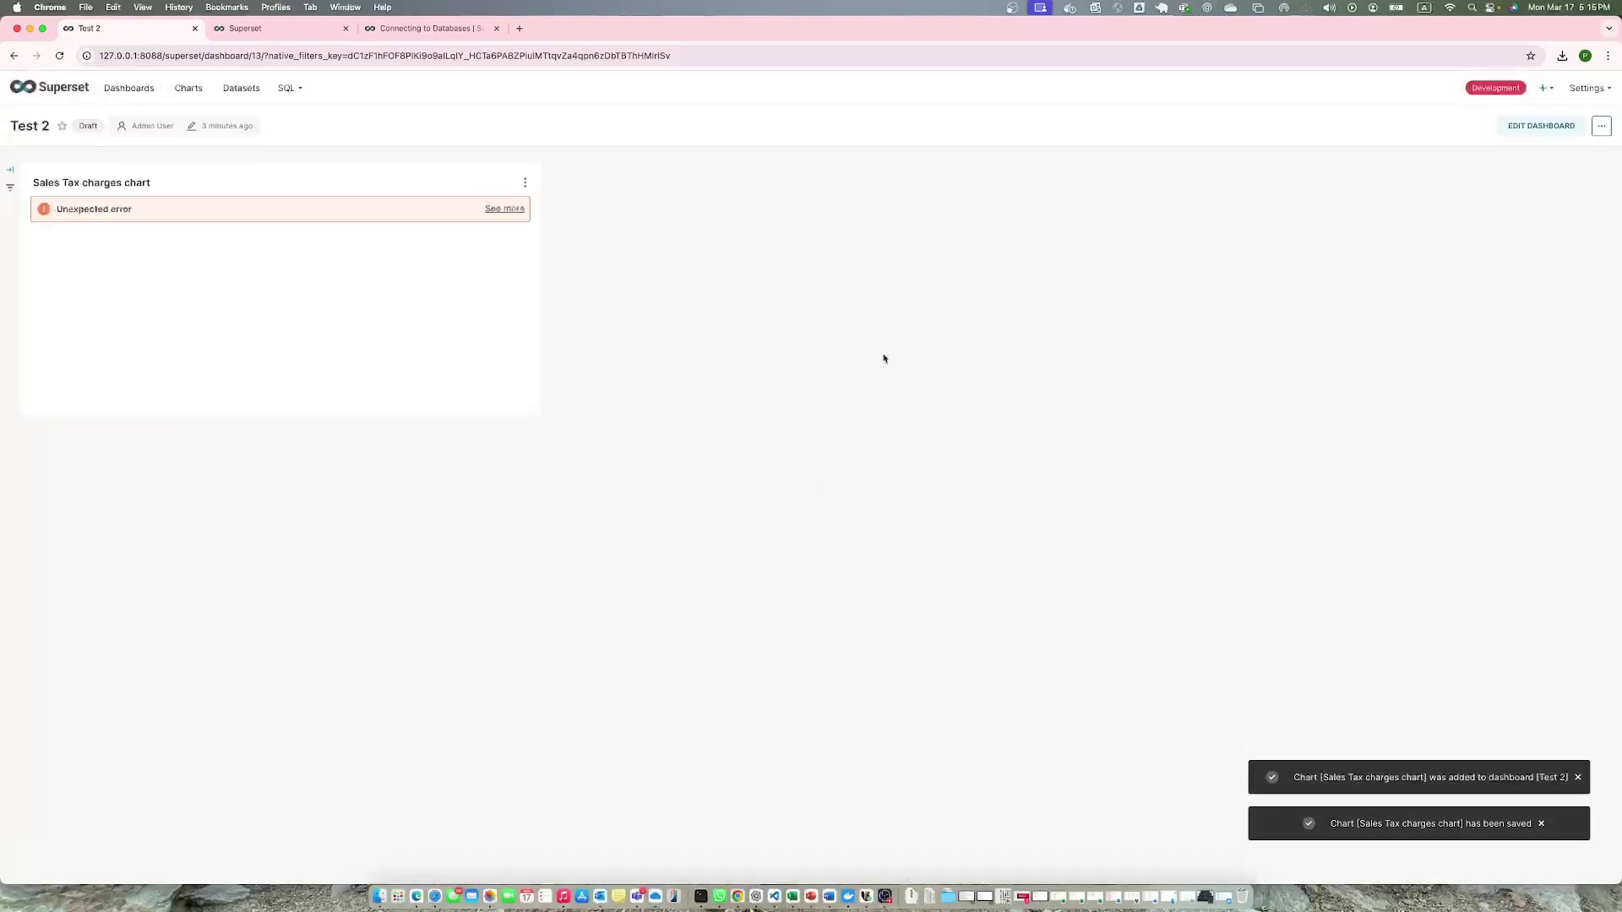
Read the Sales Tax charges chart's unexpected error details, then close them.
click(505, 209)
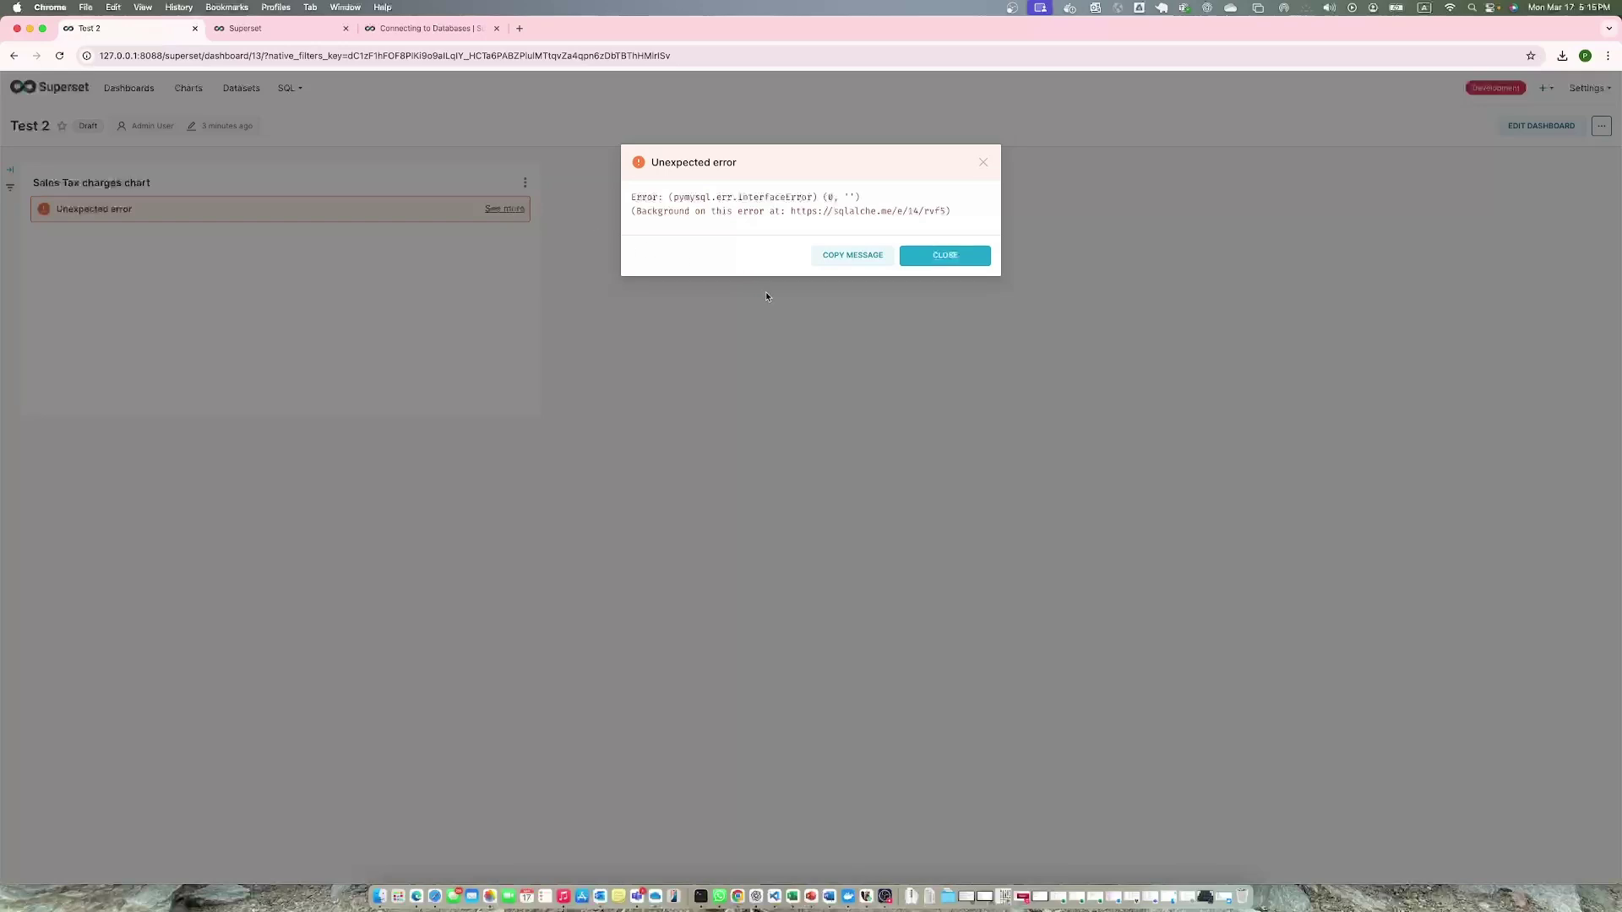
click(961, 257)
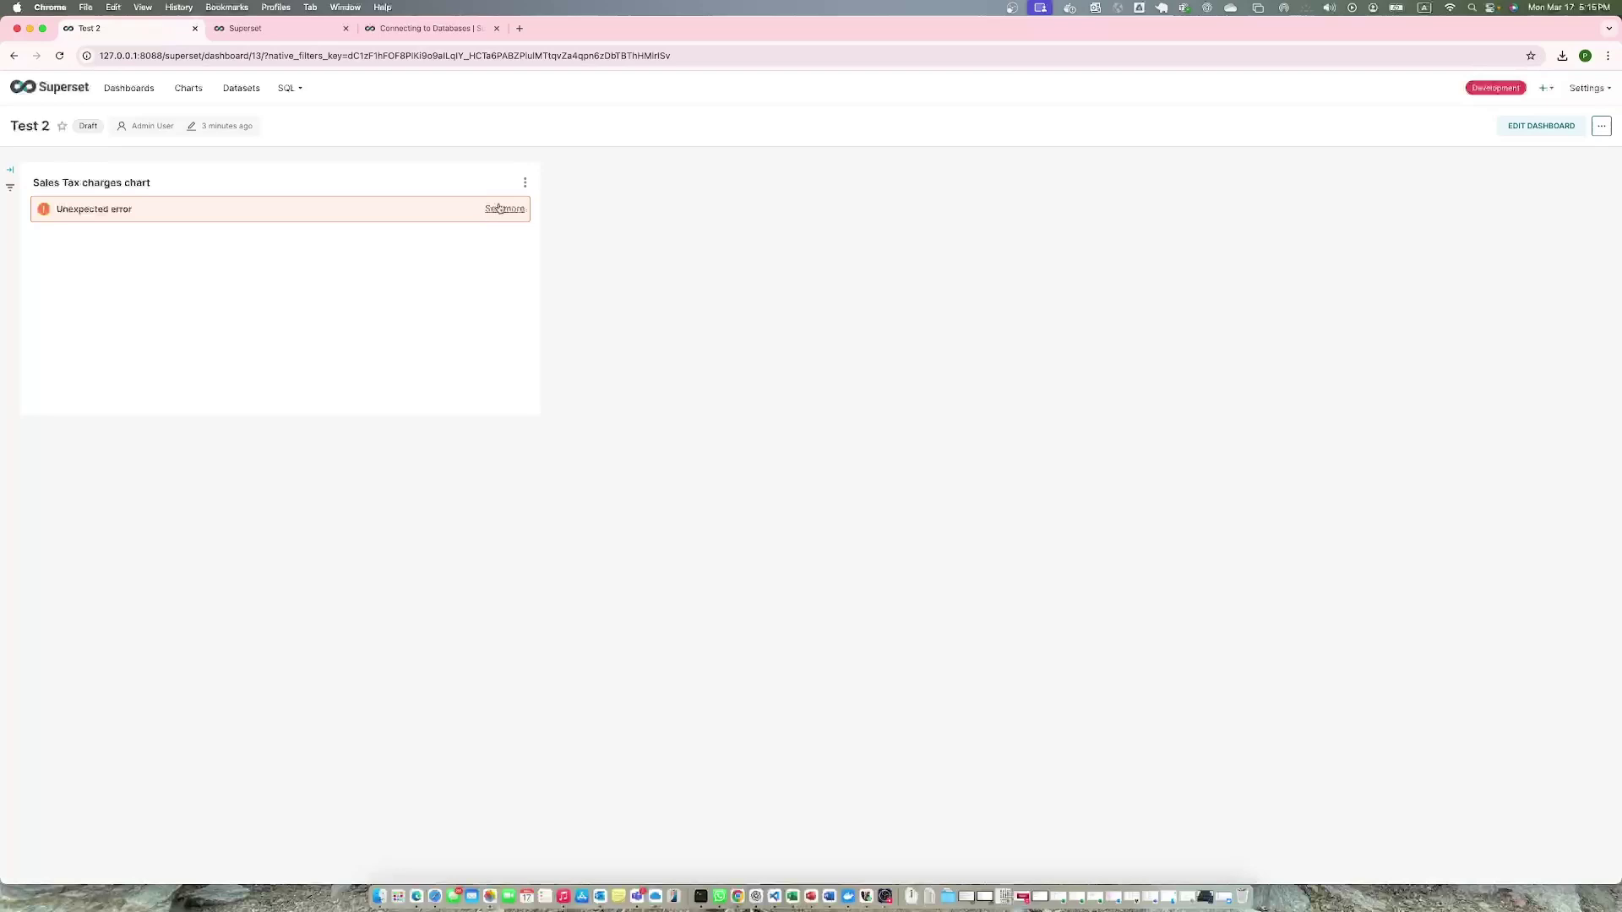
Start a new chart from the cleaned_sales_data dataset and preview its sample rows.
click(241, 88)
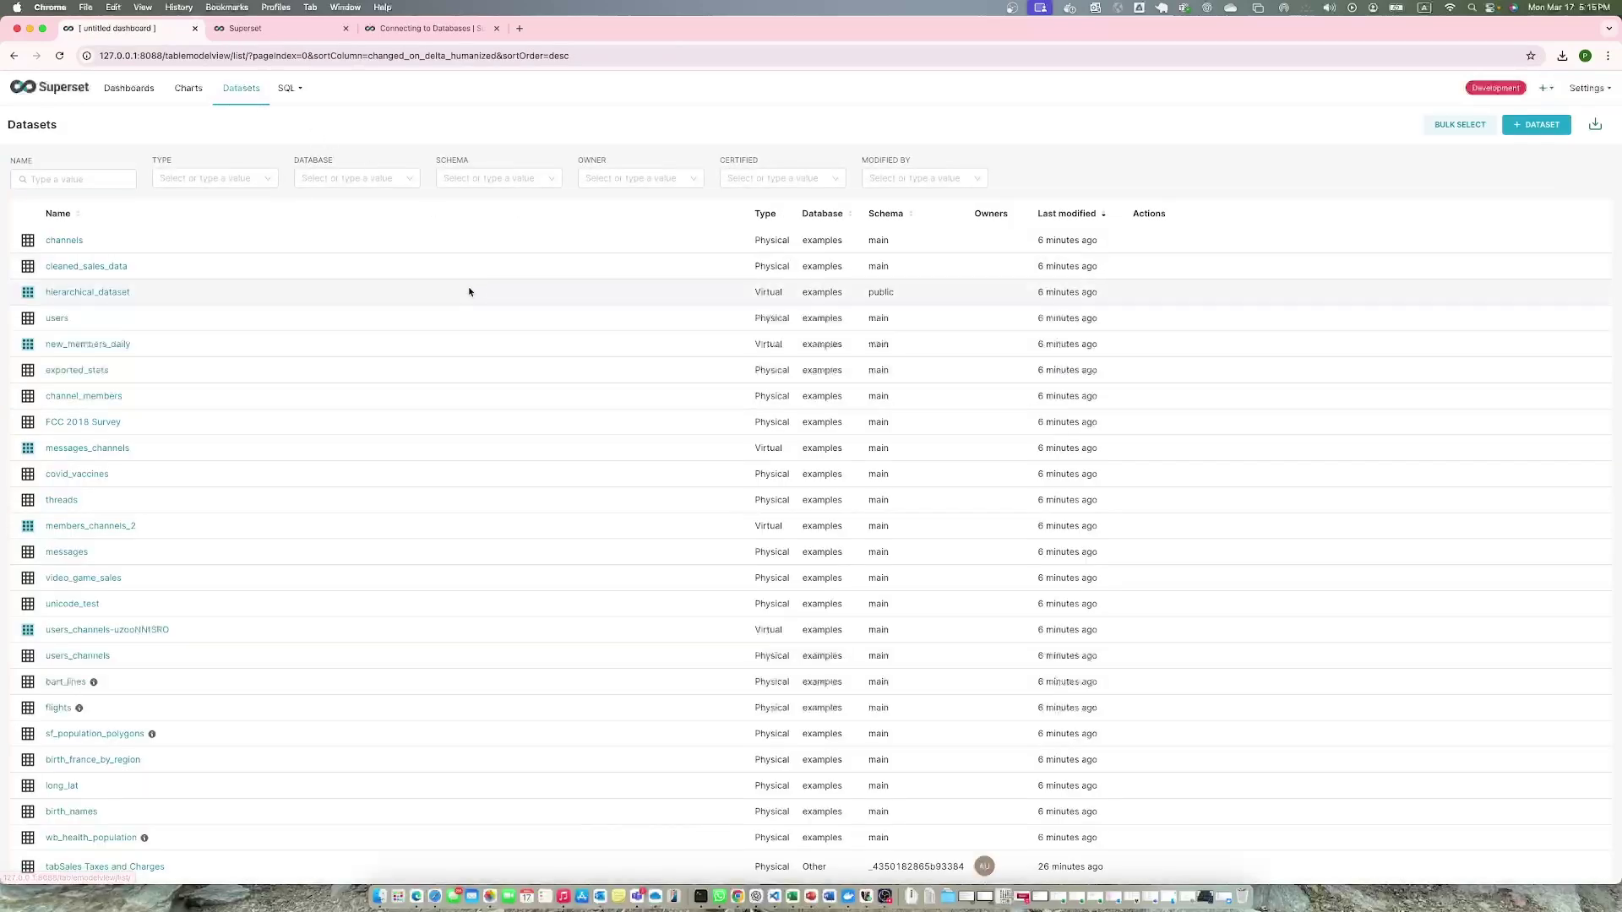
click(99, 266)
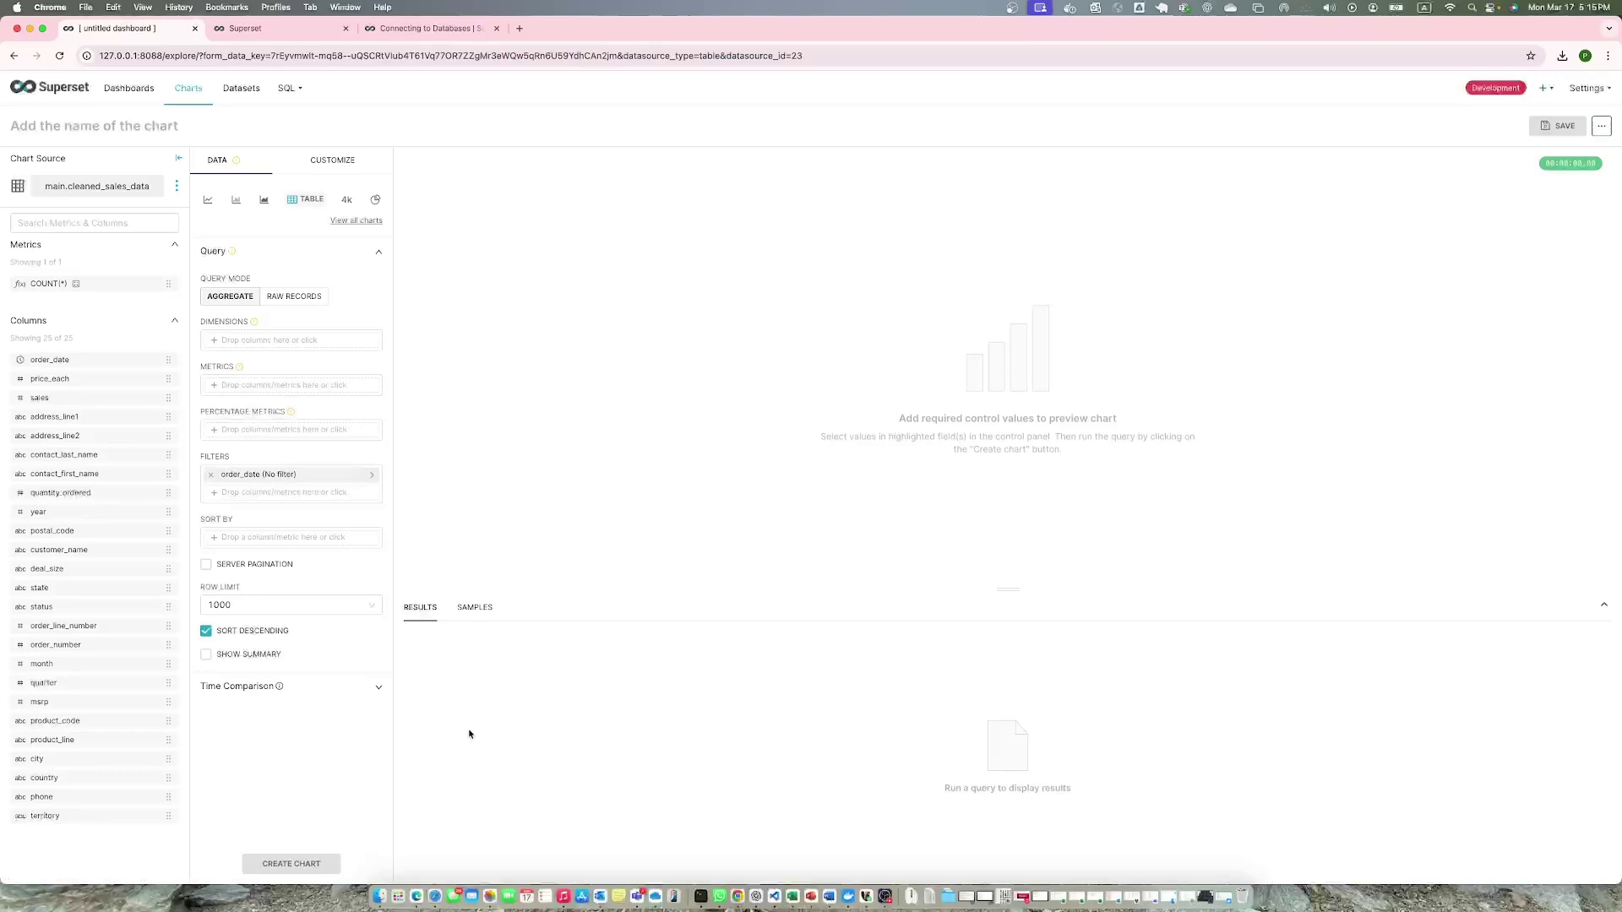
click(468, 611)
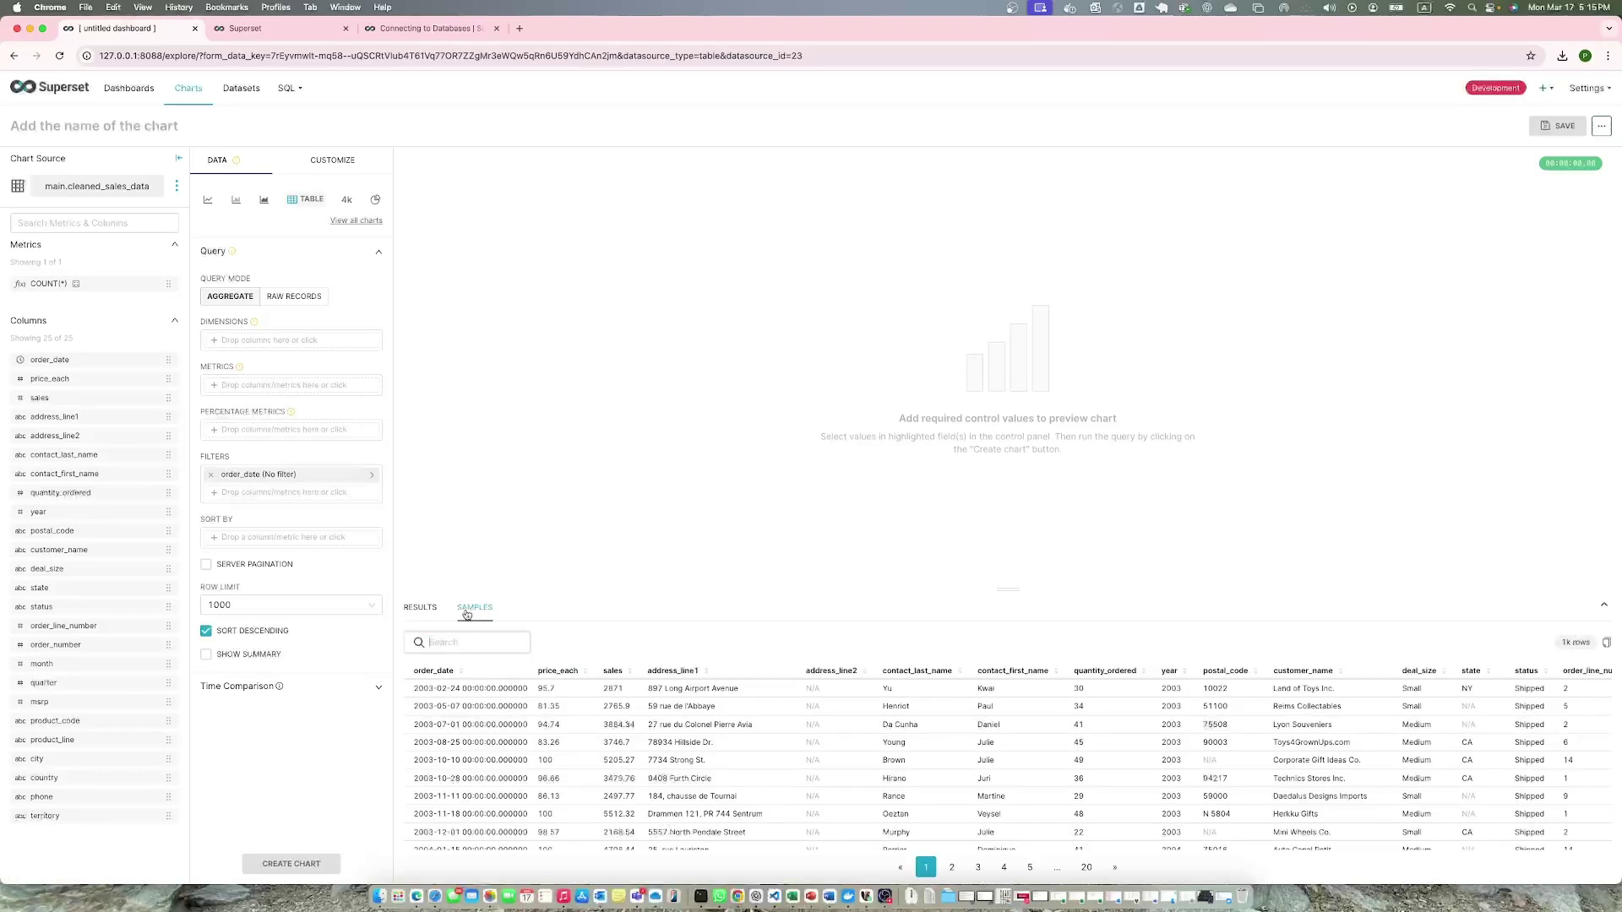
scroll(737, 791, down, 4)
scroll(735, 792, up, 4)
Try sales as a dimension with a SUM(year) metric, then remove both.
drag(56, 399, 264, 338)
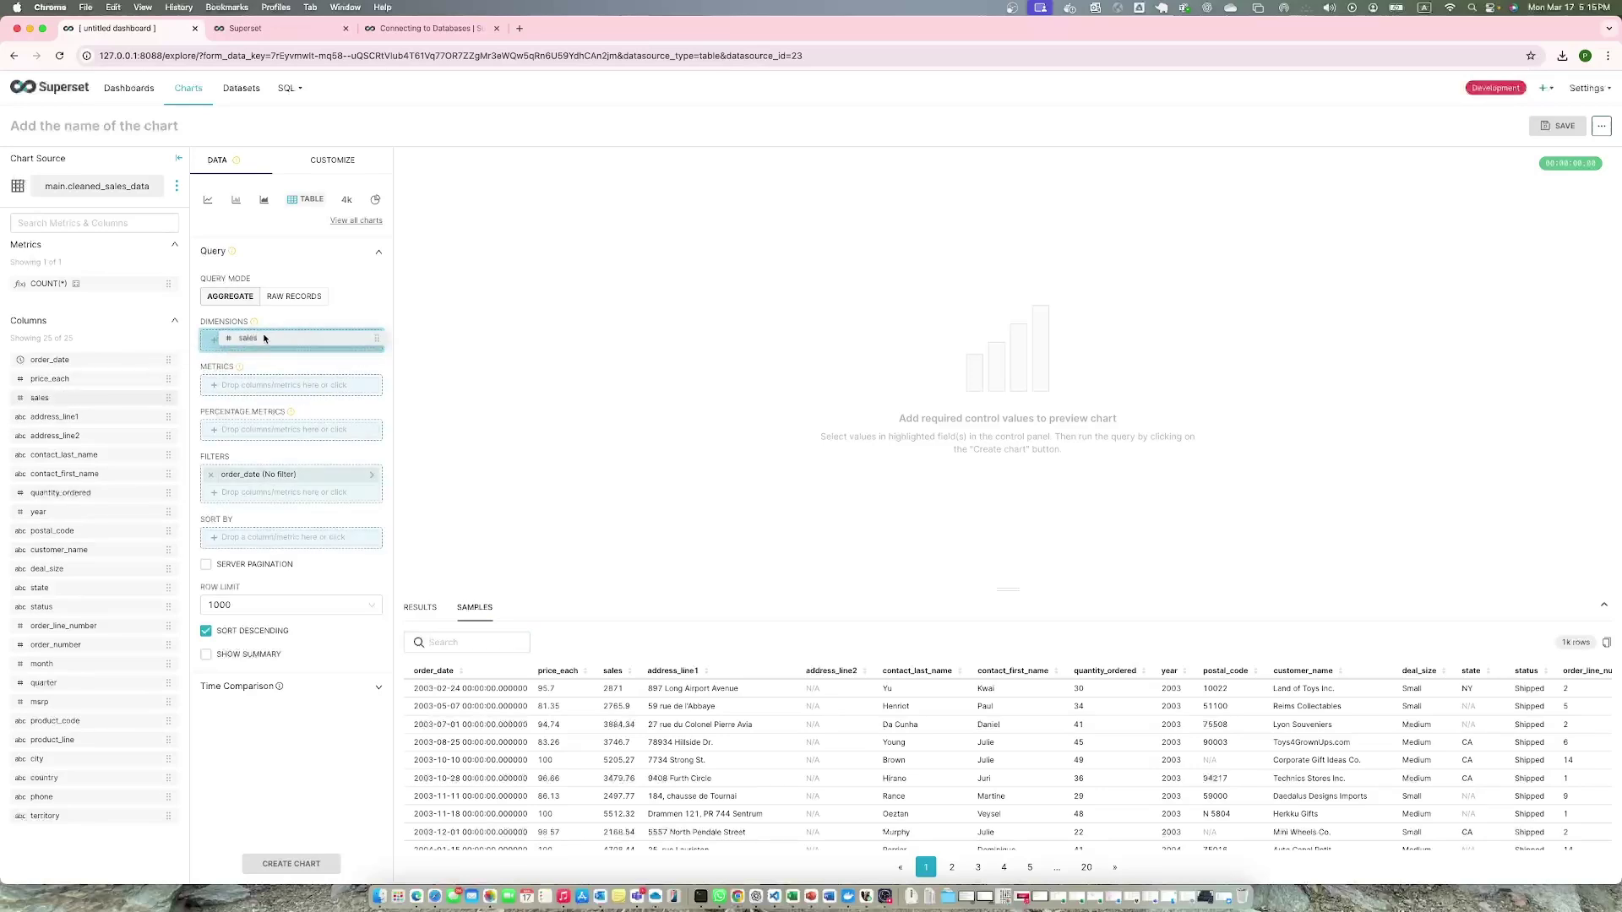
drag(265, 339, 264, 340)
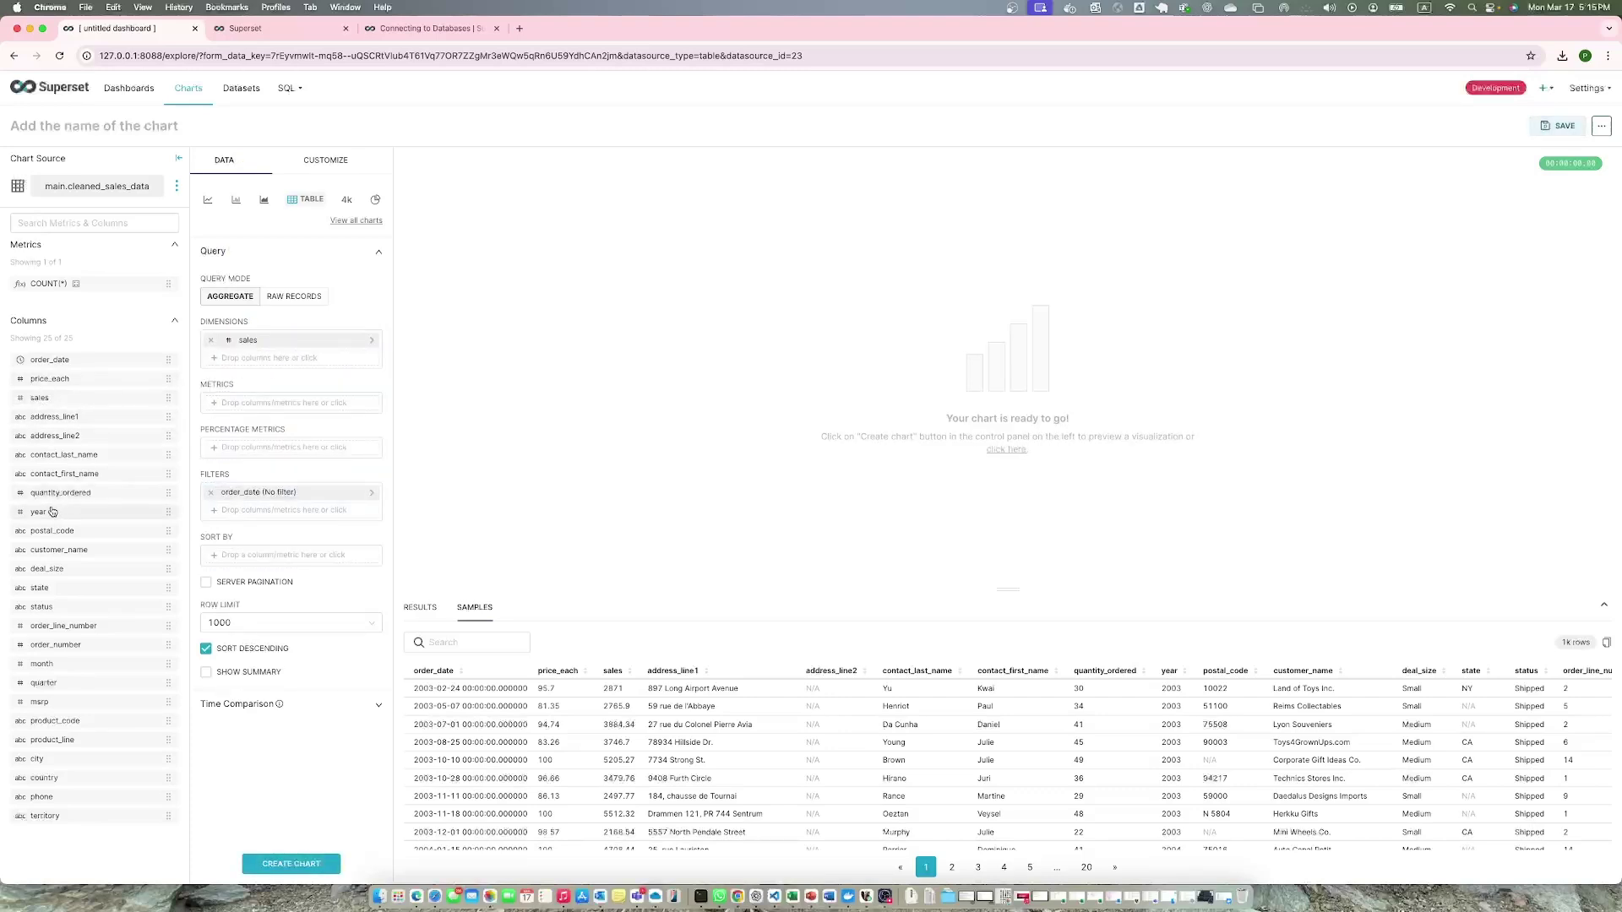
drag(52, 512, 241, 403)
click(542, 596)
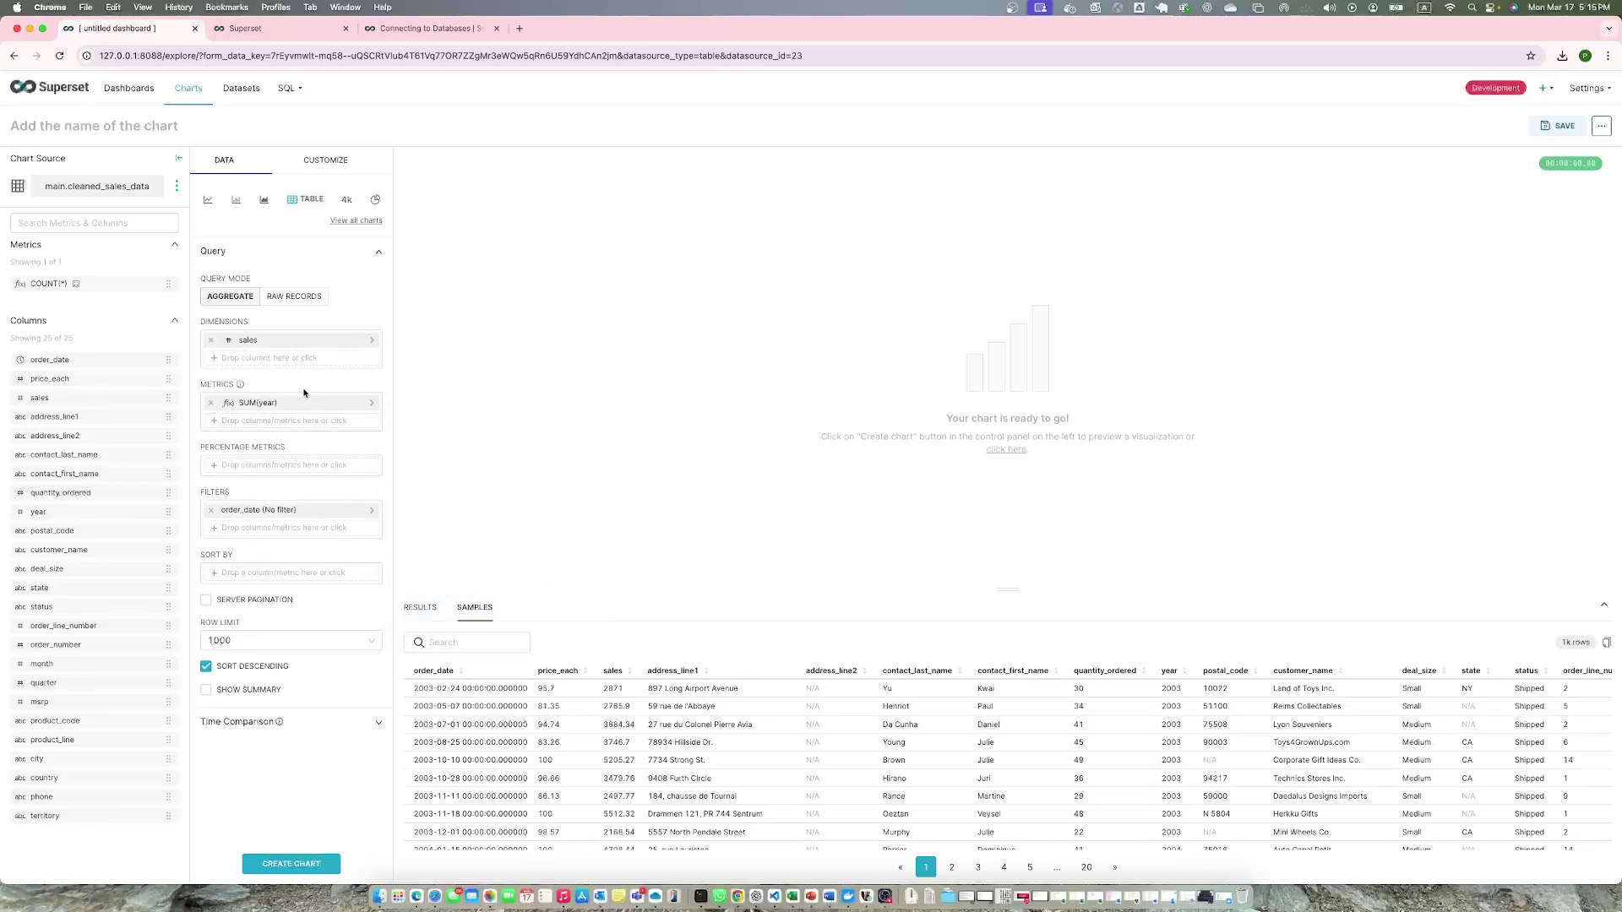
click(211, 403)
click(213, 341)
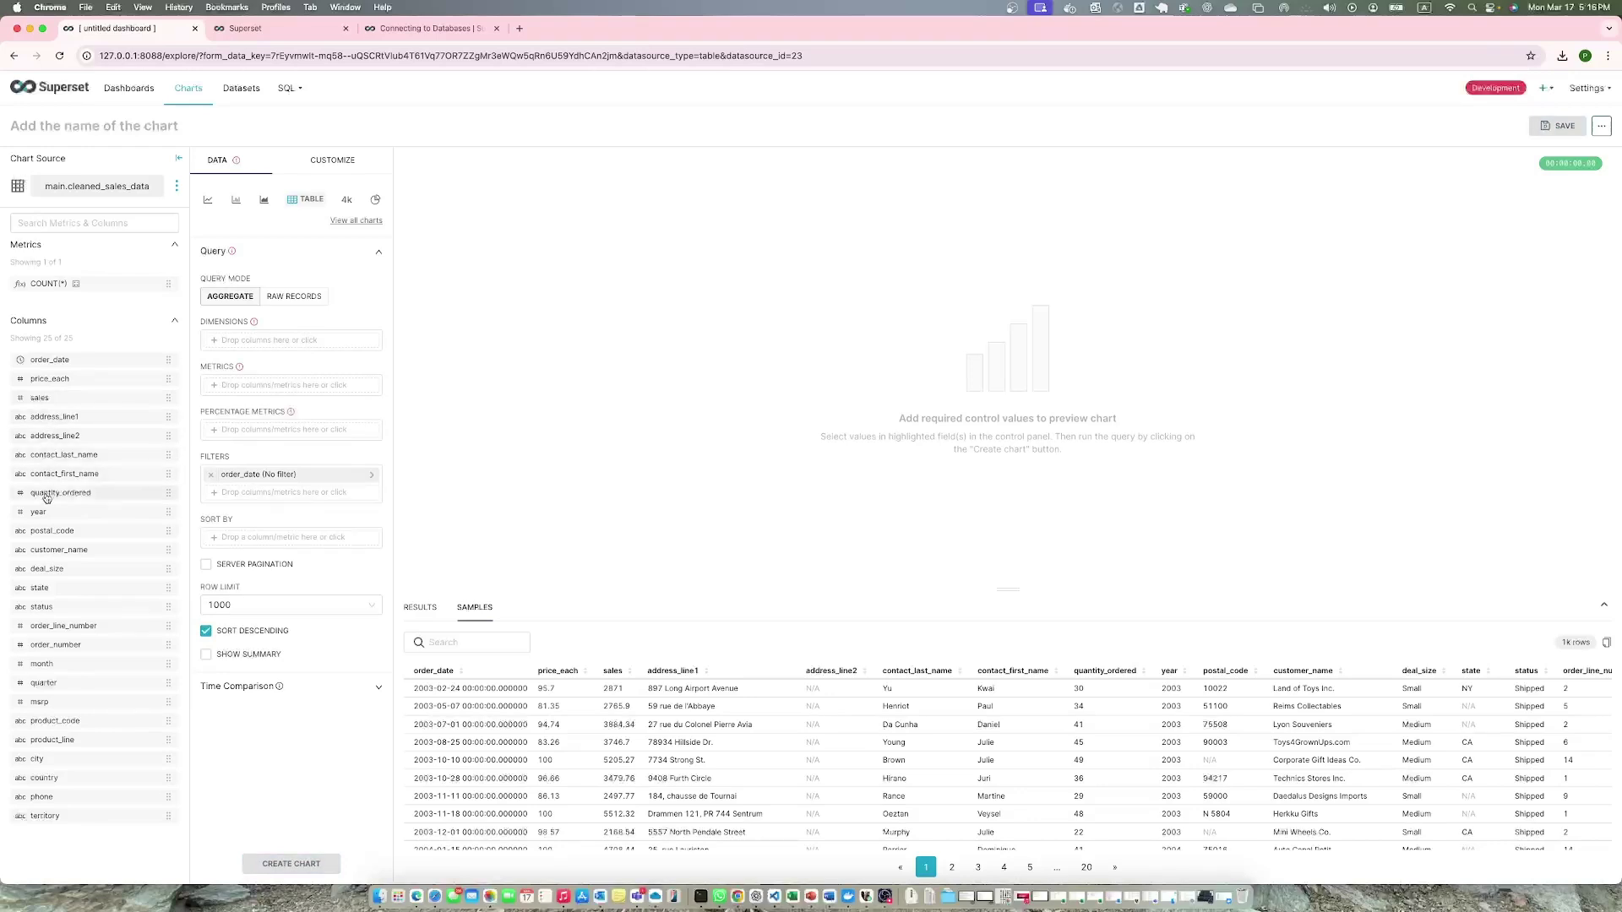
Group the table by year with a SUM(sales) metric and create the chart.
drag(50, 511, 253, 340)
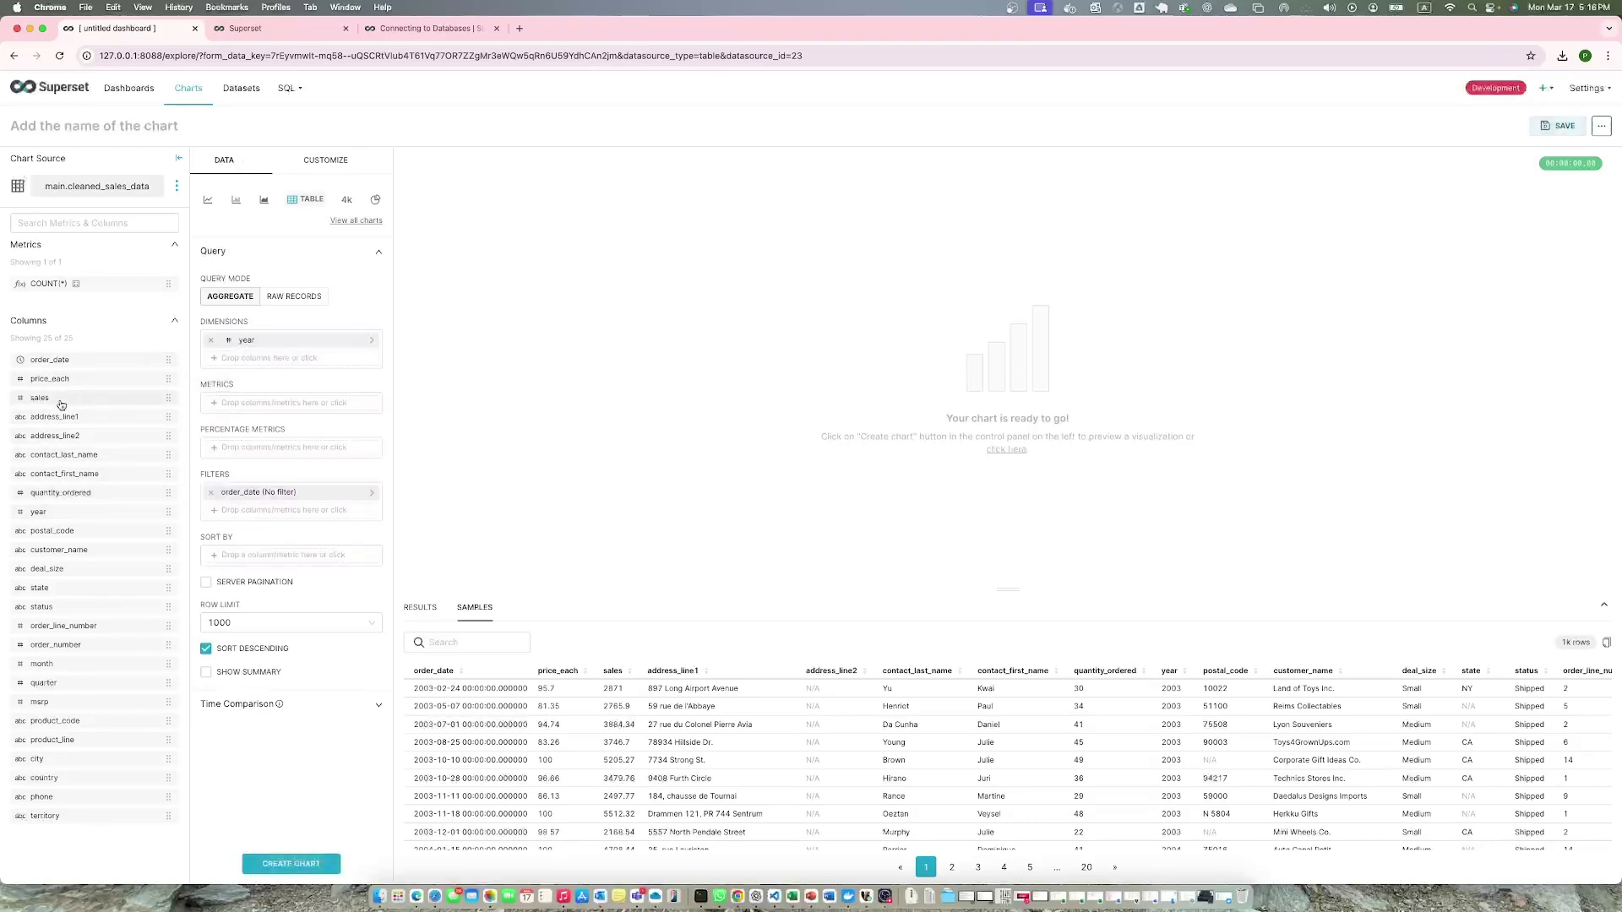
drag(62, 399, 287, 401)
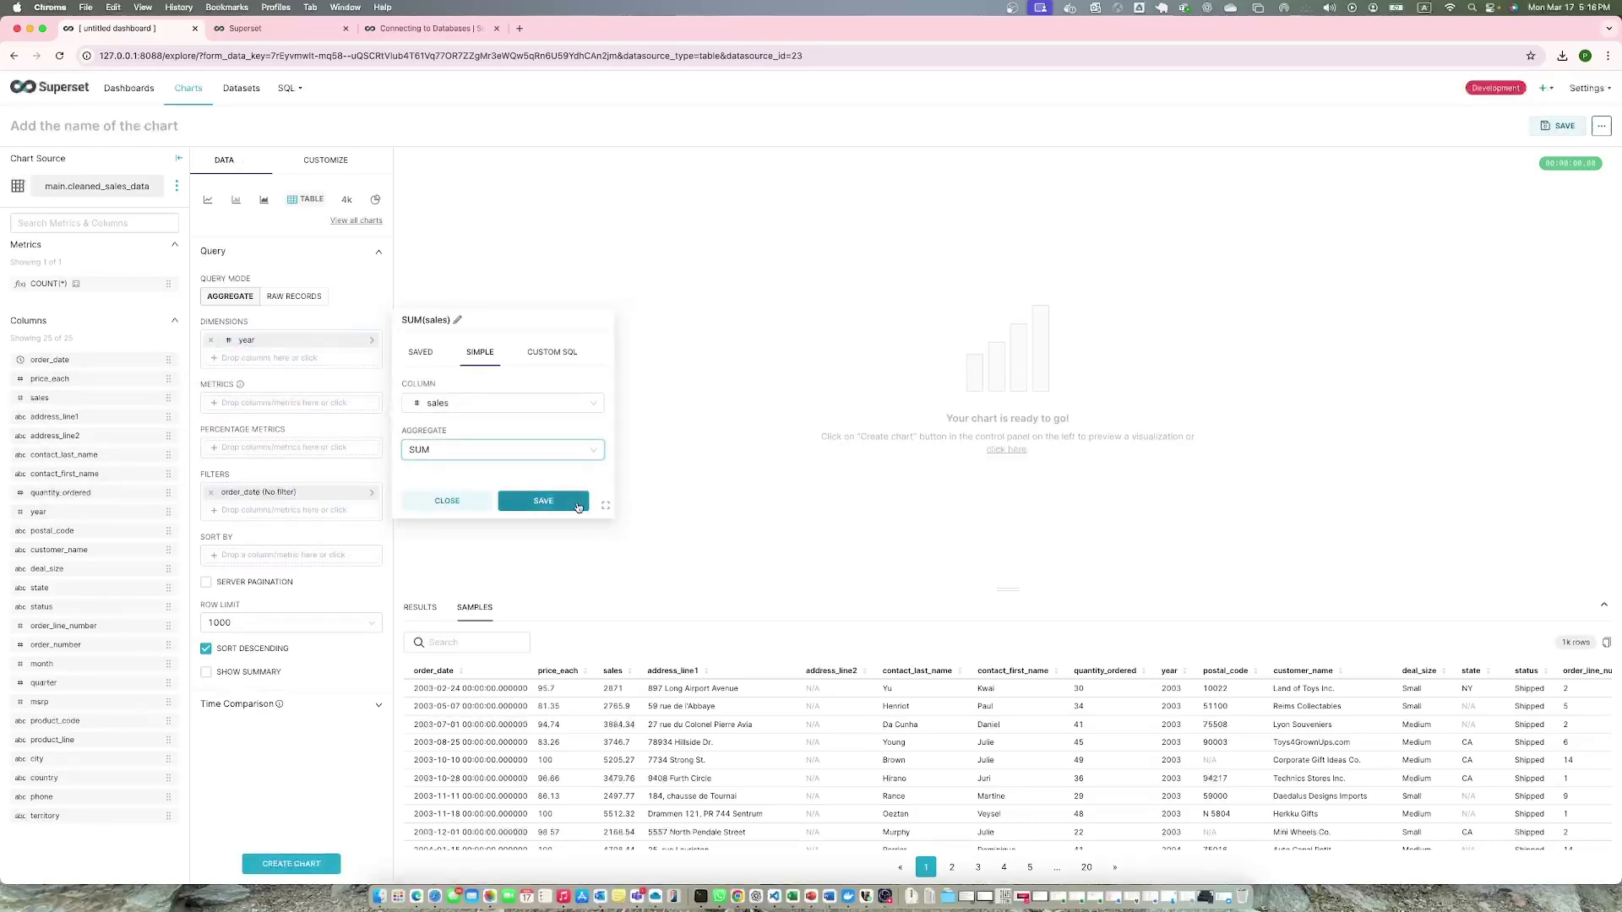
click(554, 507)
click(291, 863)
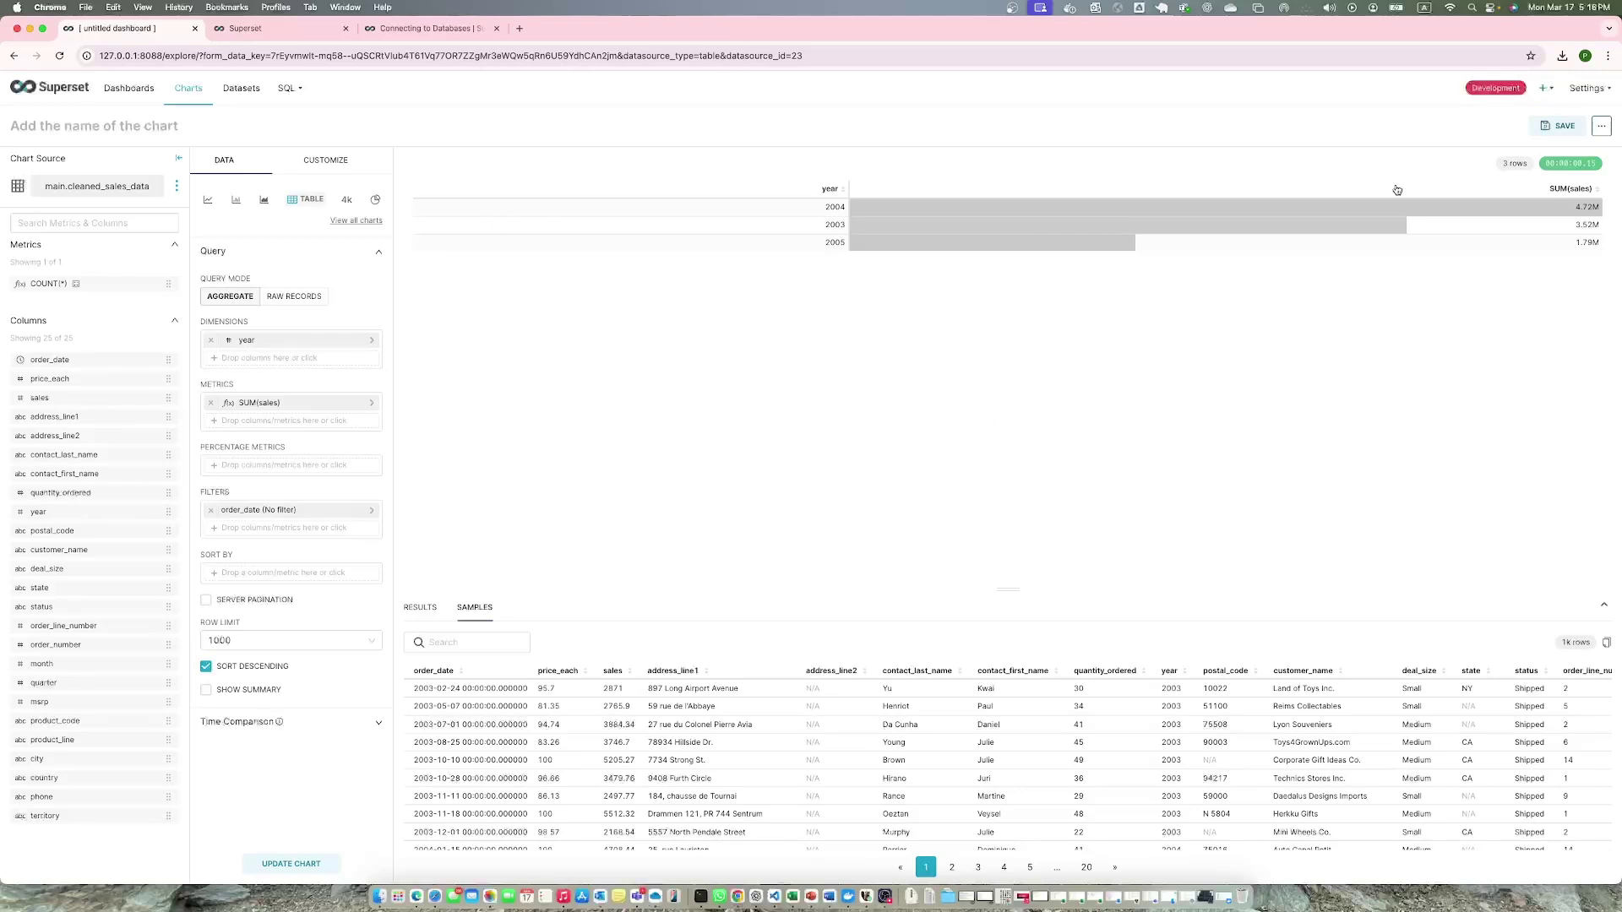
Save the yearly table as 'Sales Chart by Year' to dashboard Test 2 and open it.
click(1558, 125)
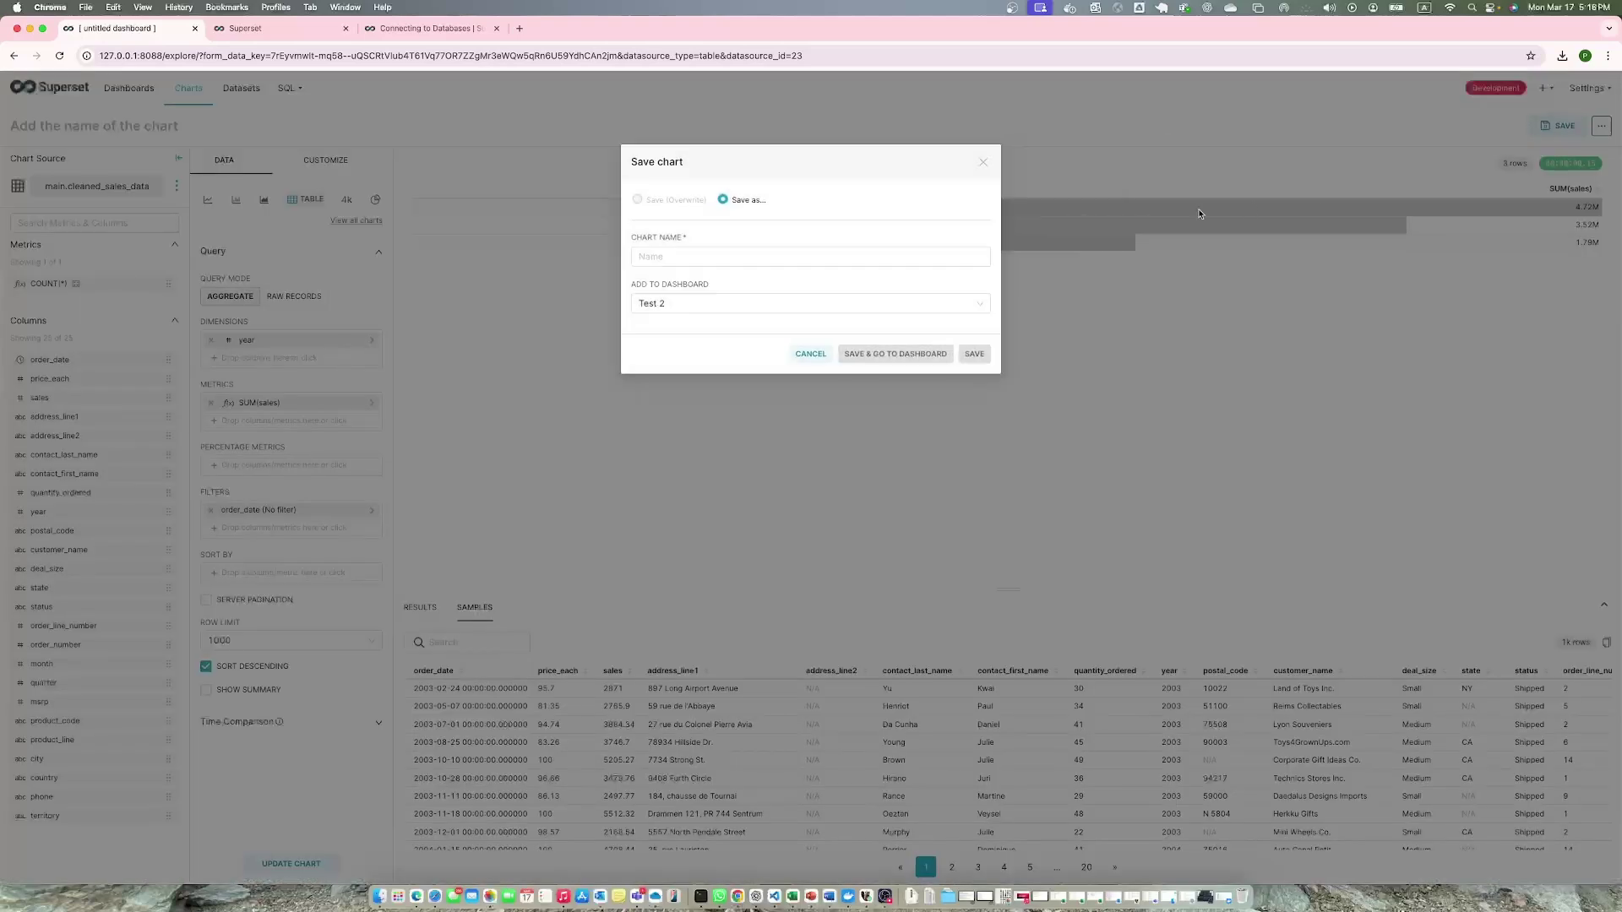
click(720, 256)
text(Sal)
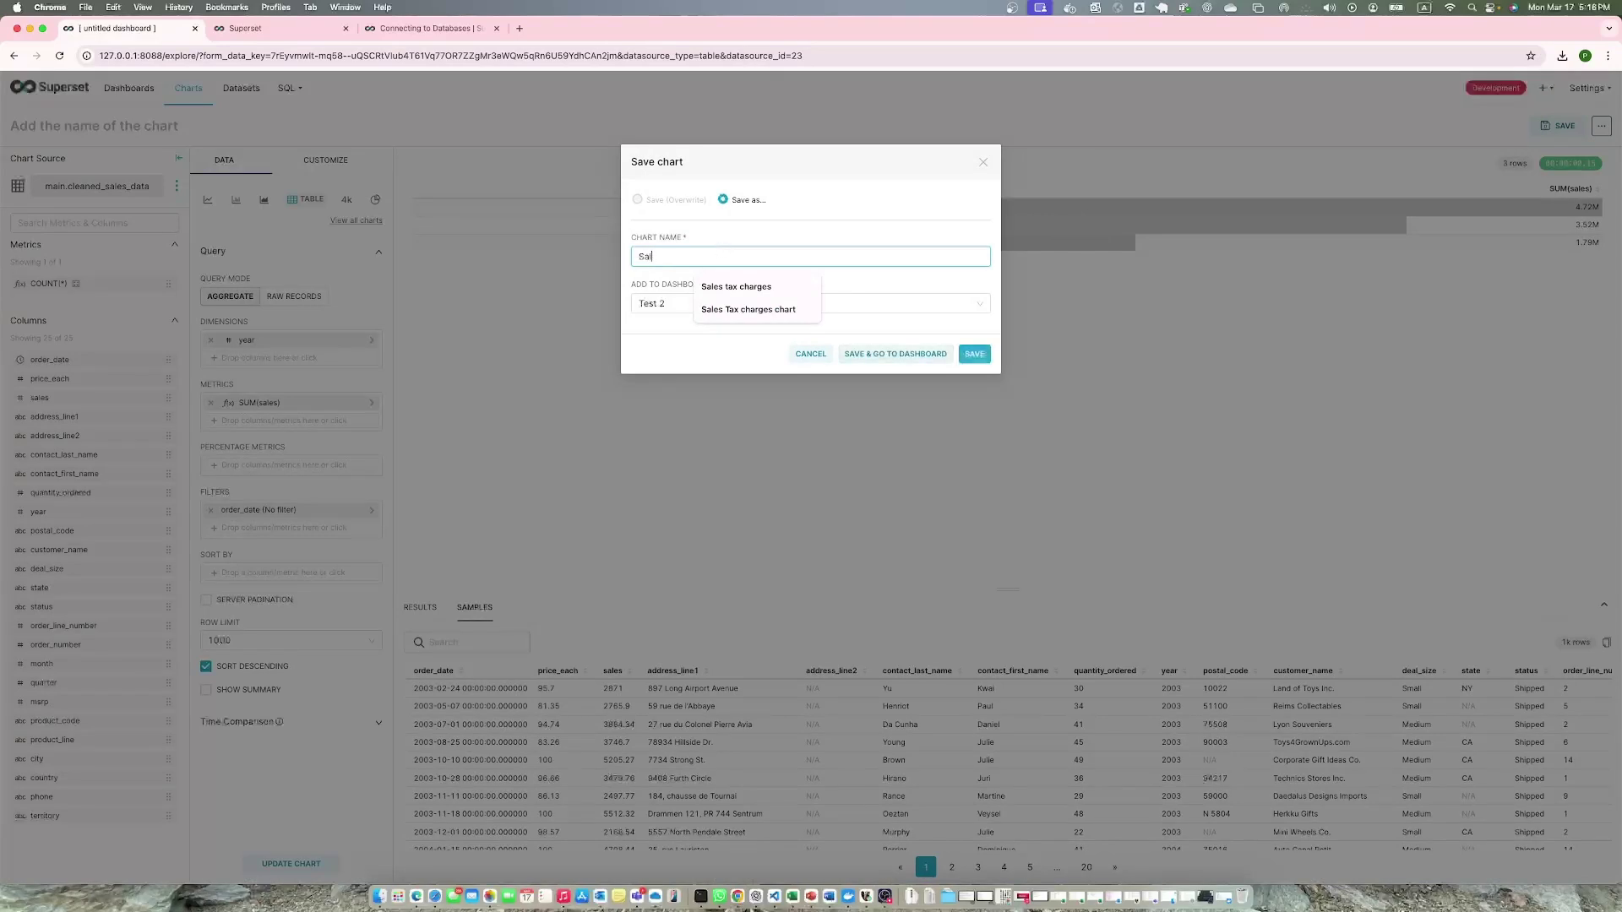
text(es Chart )
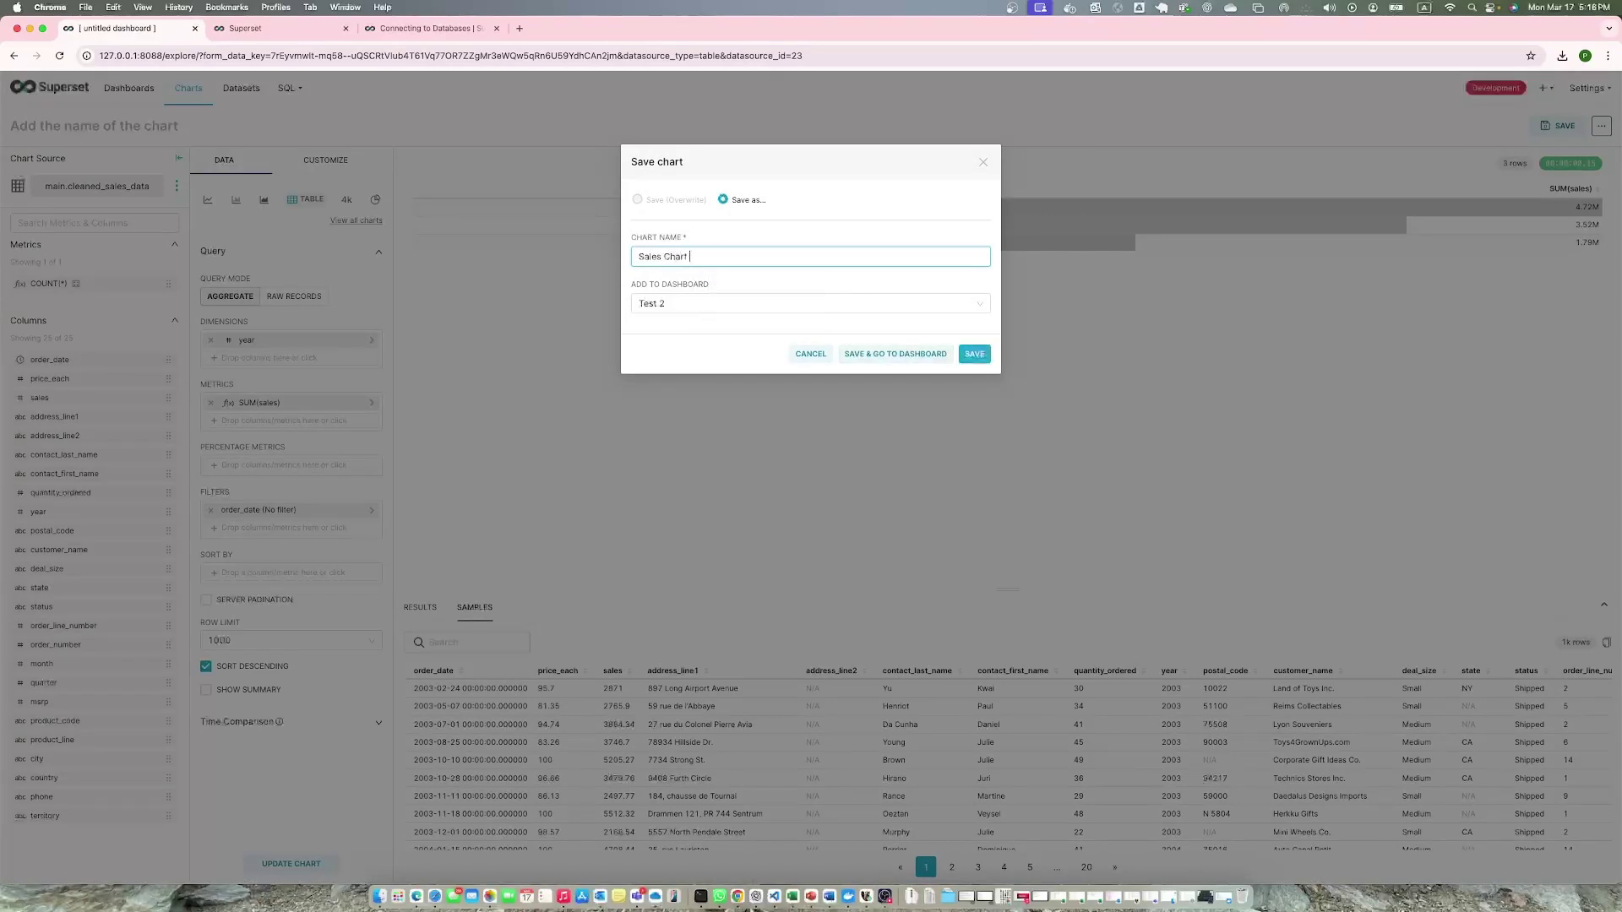
text(by Year)
click(919, 357)
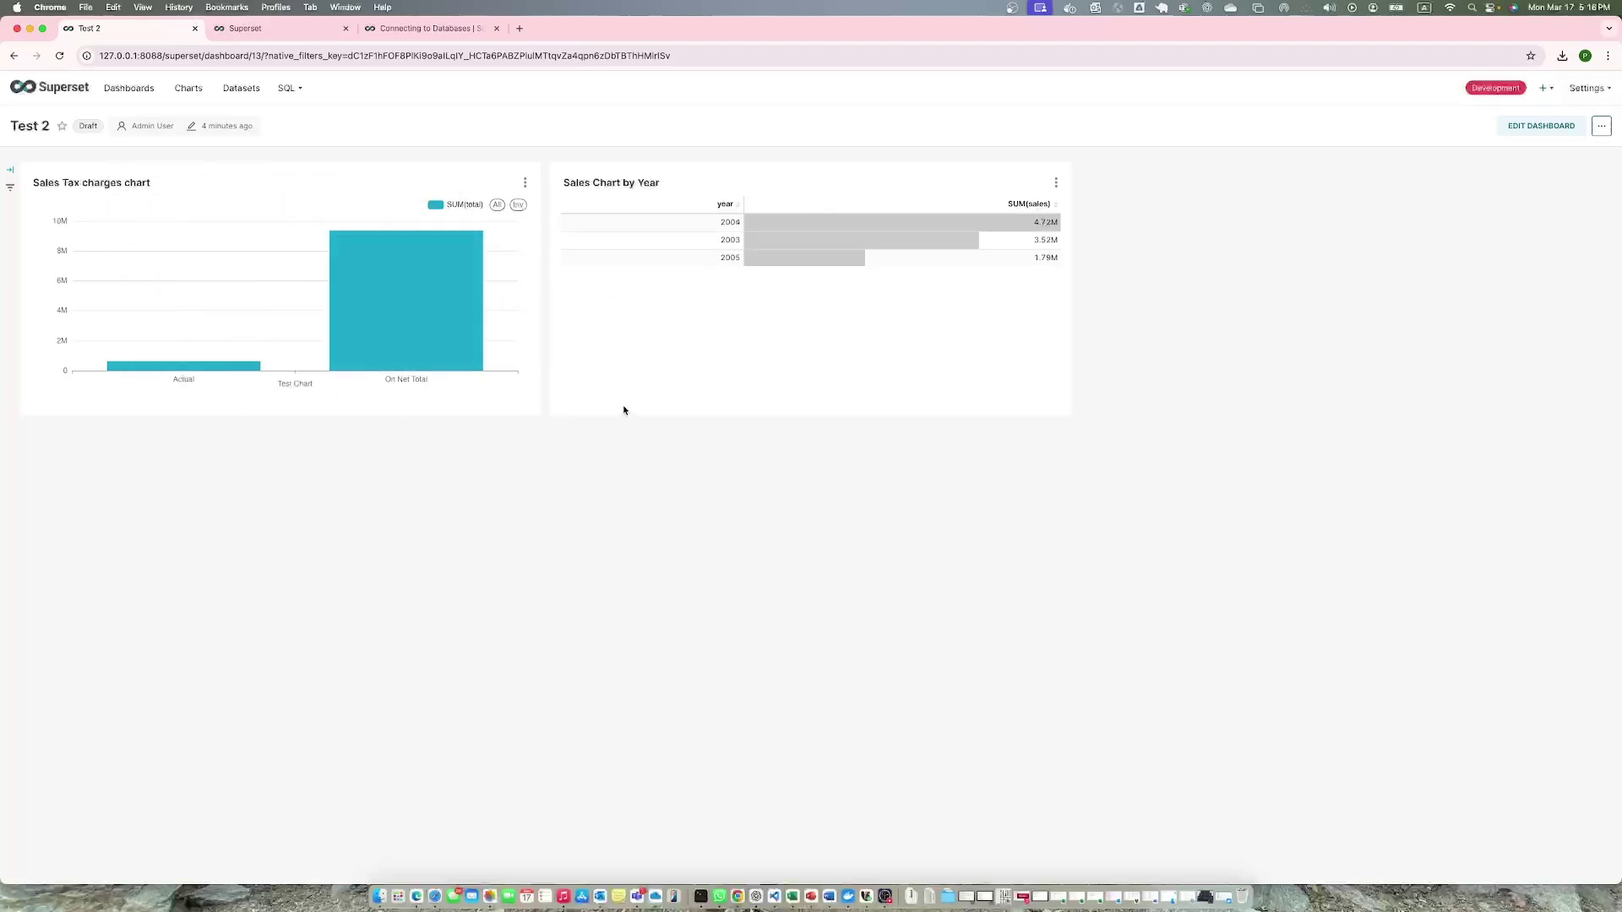
Shrink the Sales Chart by Year and Sales Tax charges chart panels, then save the dashboard.
click(1512, 128)
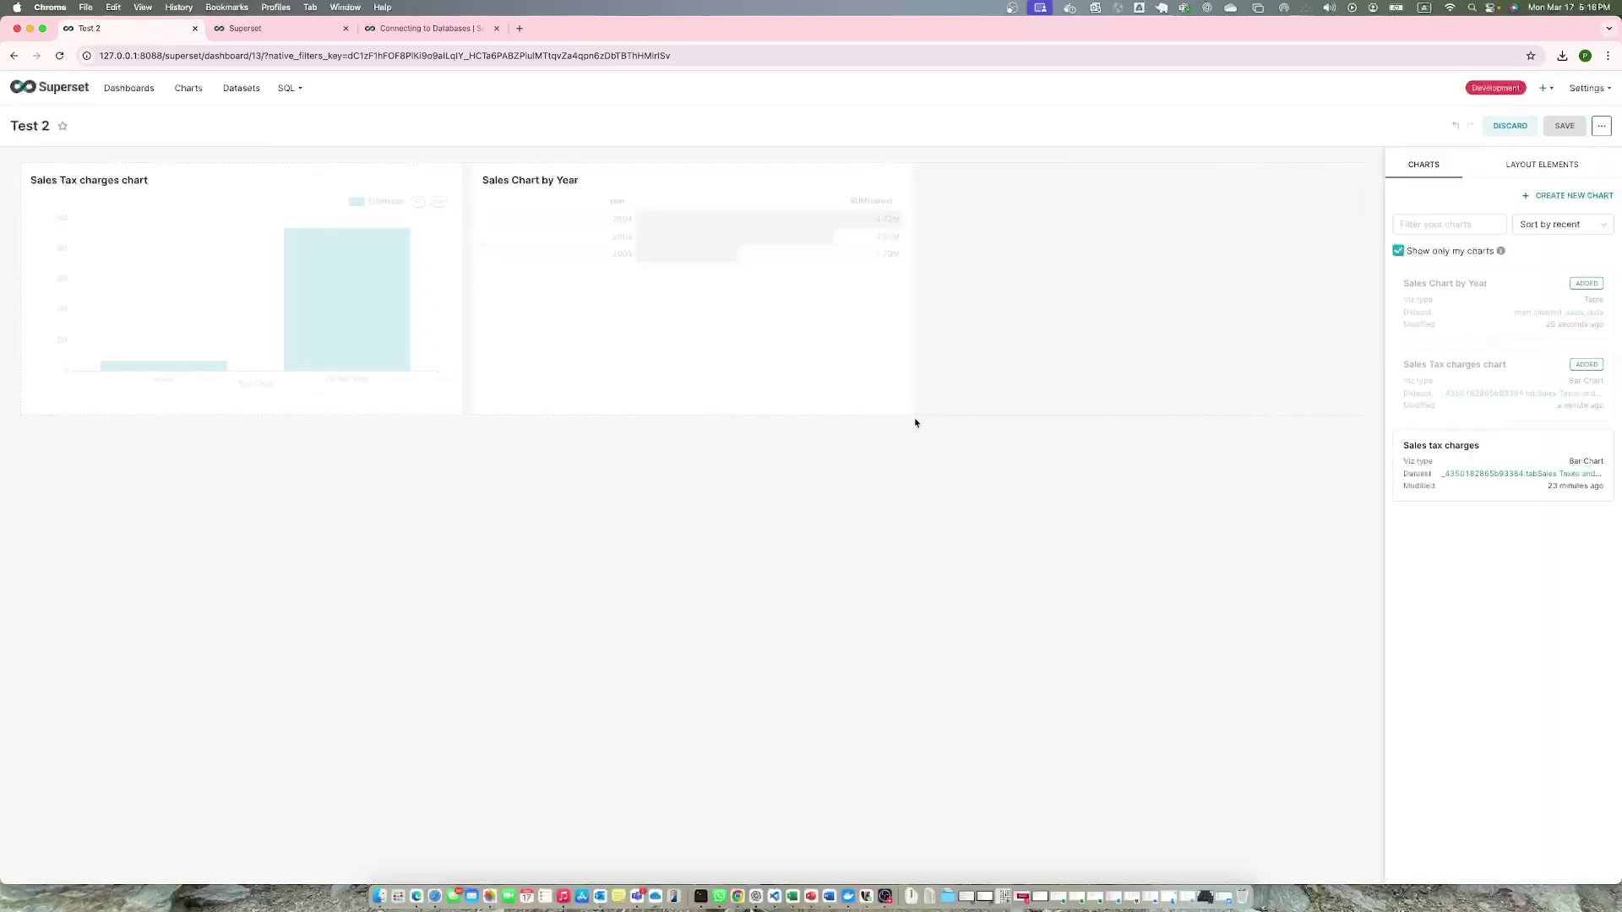
drag(913, 413, 825, 353)
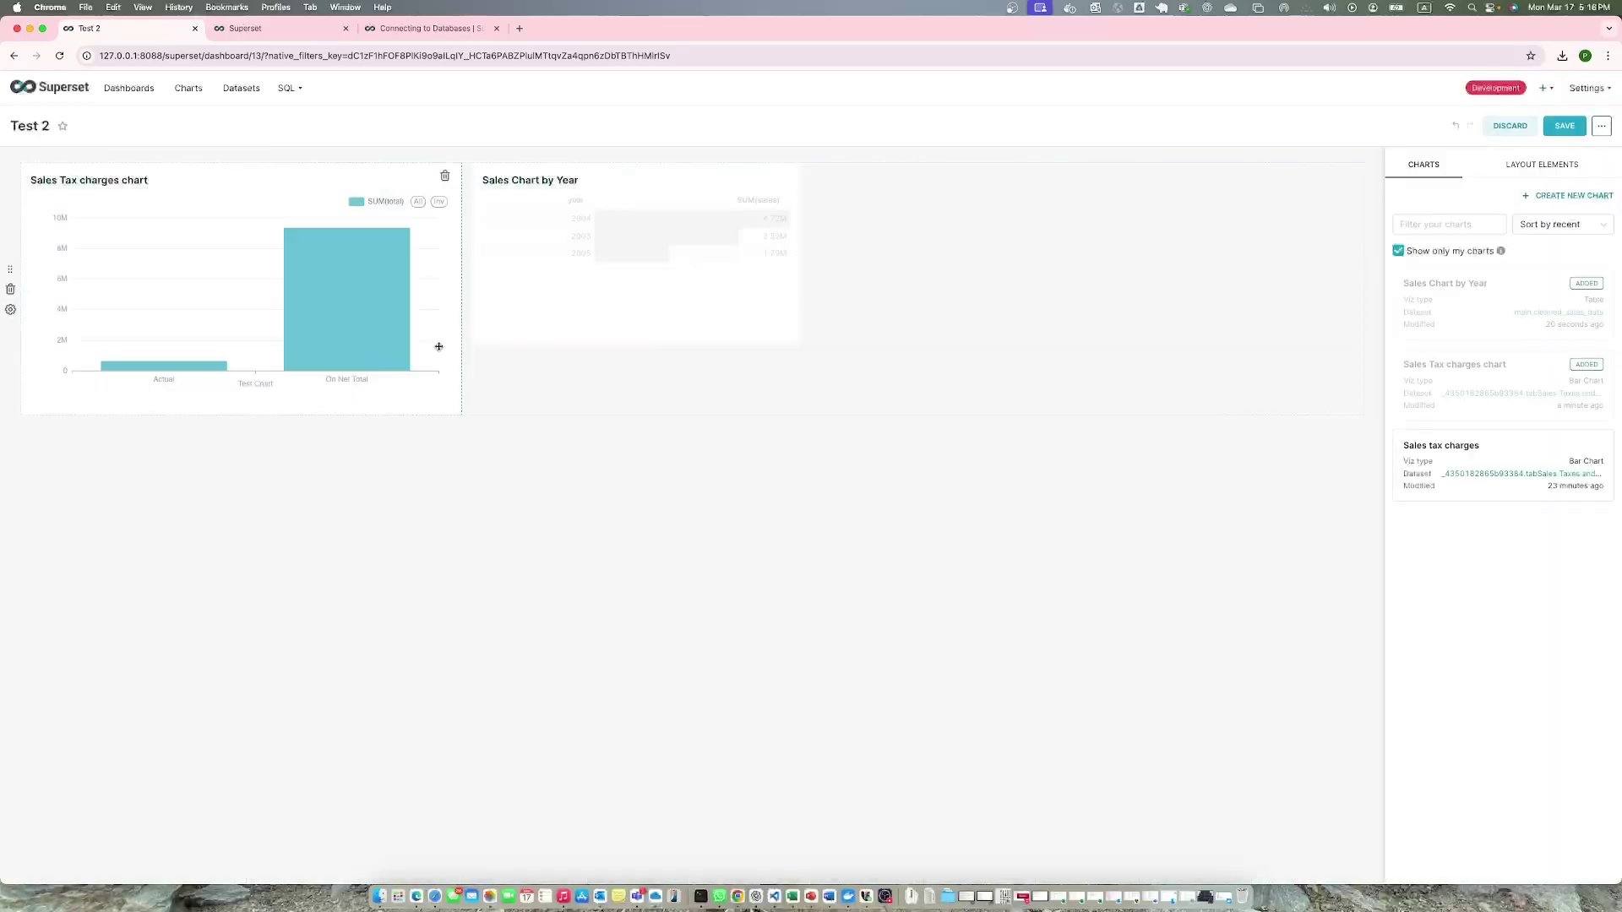
drag(457, 413, 287, 331)
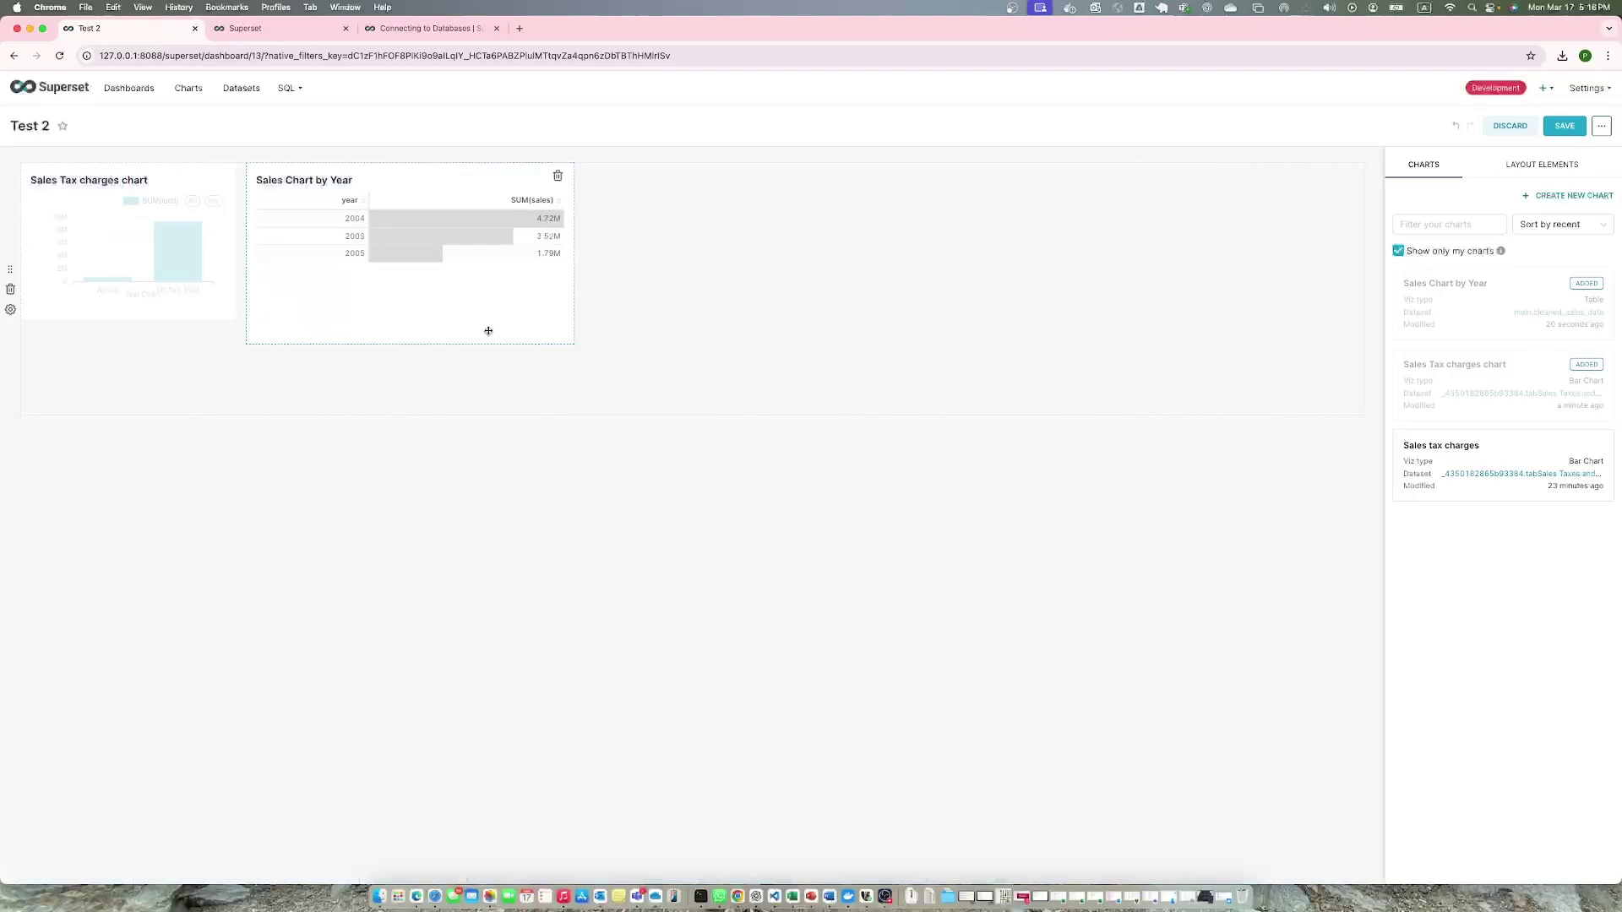
drag(573, 344, 465, 317)
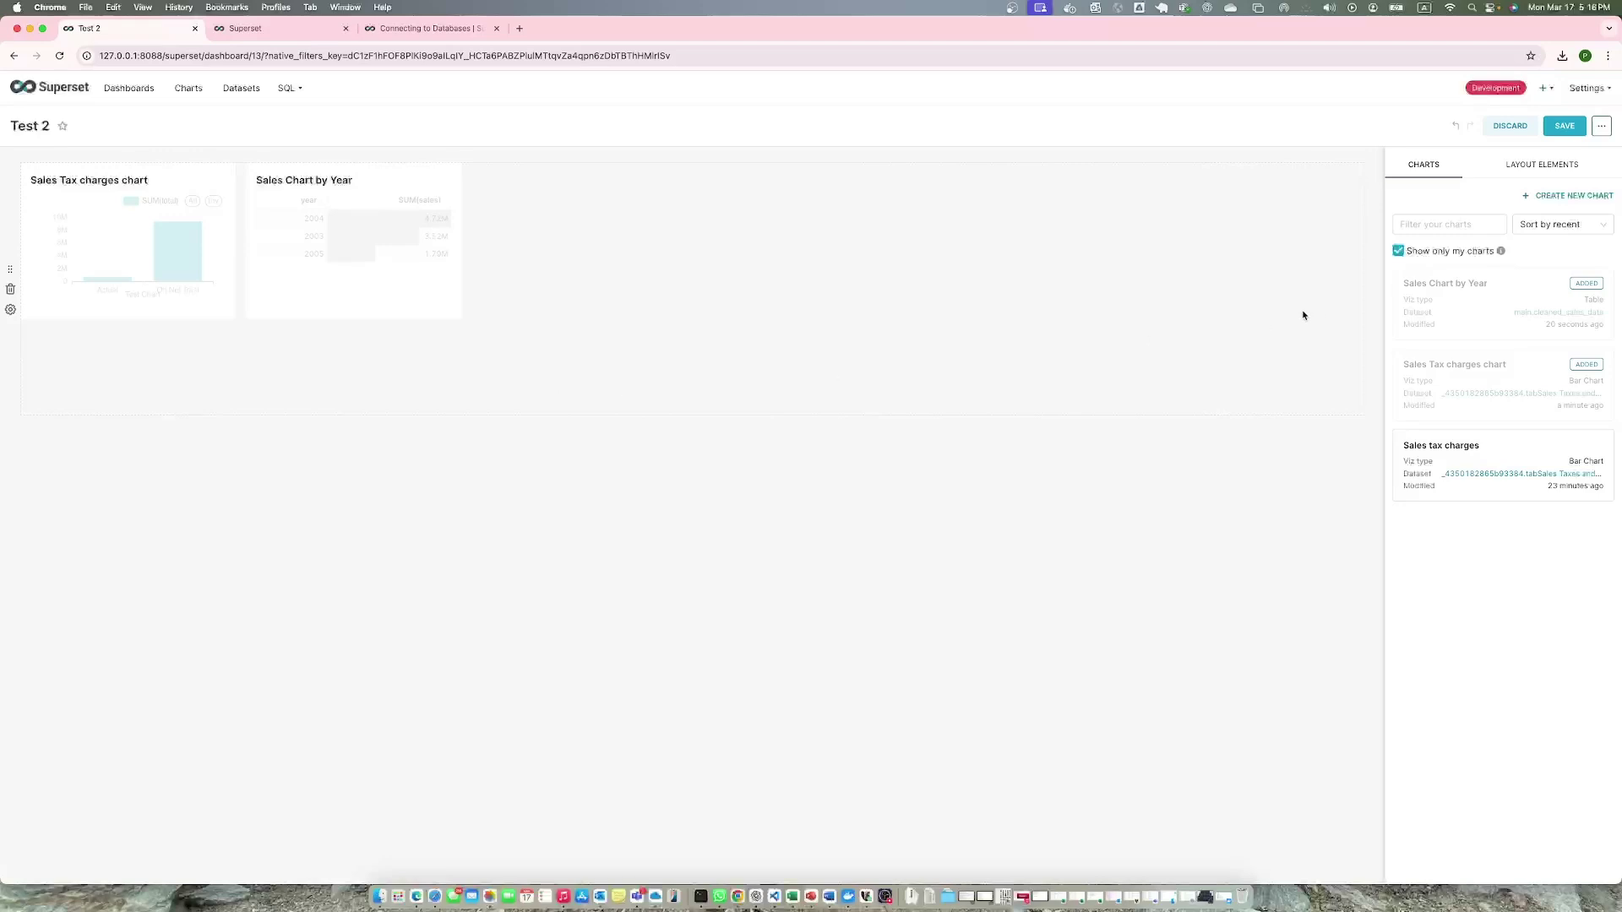
click(1564, 126)
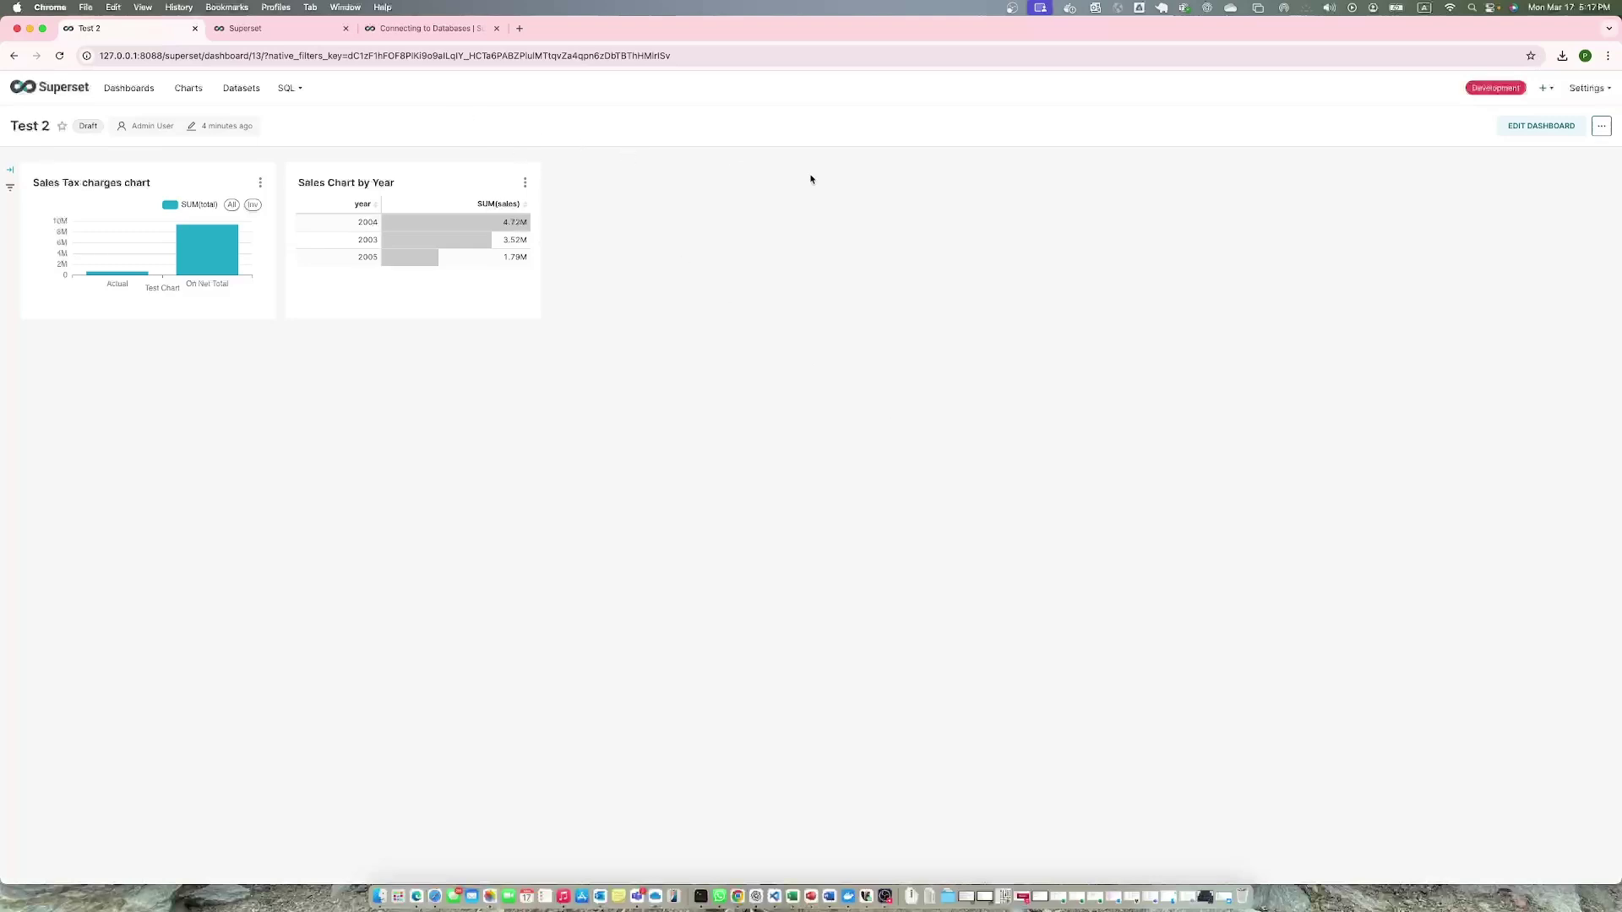
Go to Database Connections, then open and close the connect-a-database window.
mouse_move(1588, 88)
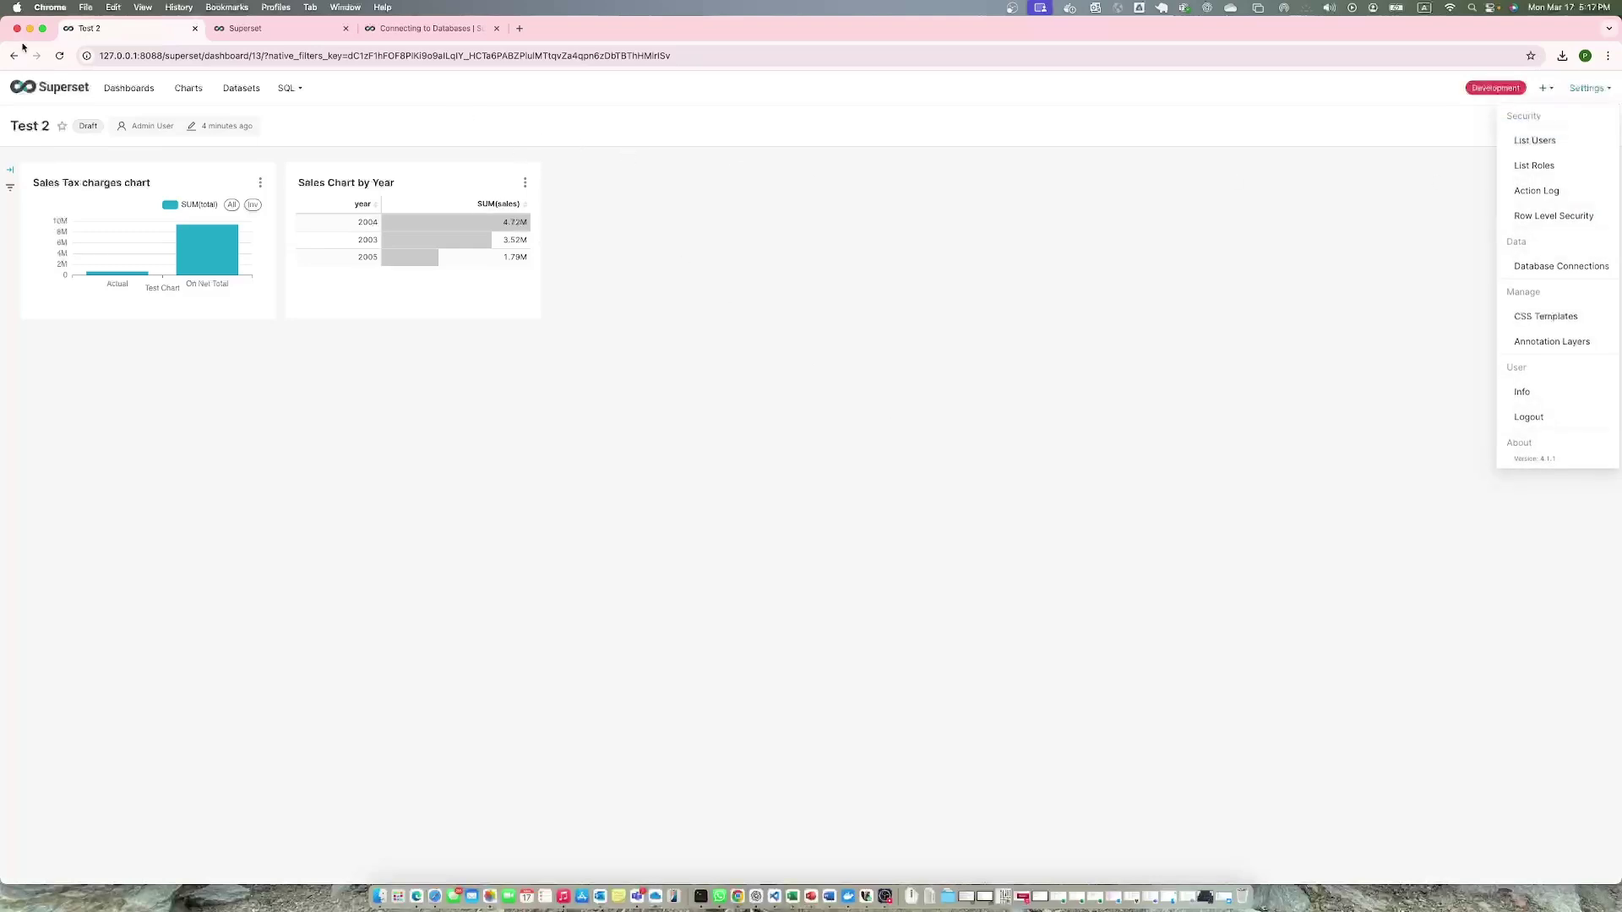
click(48, 87)
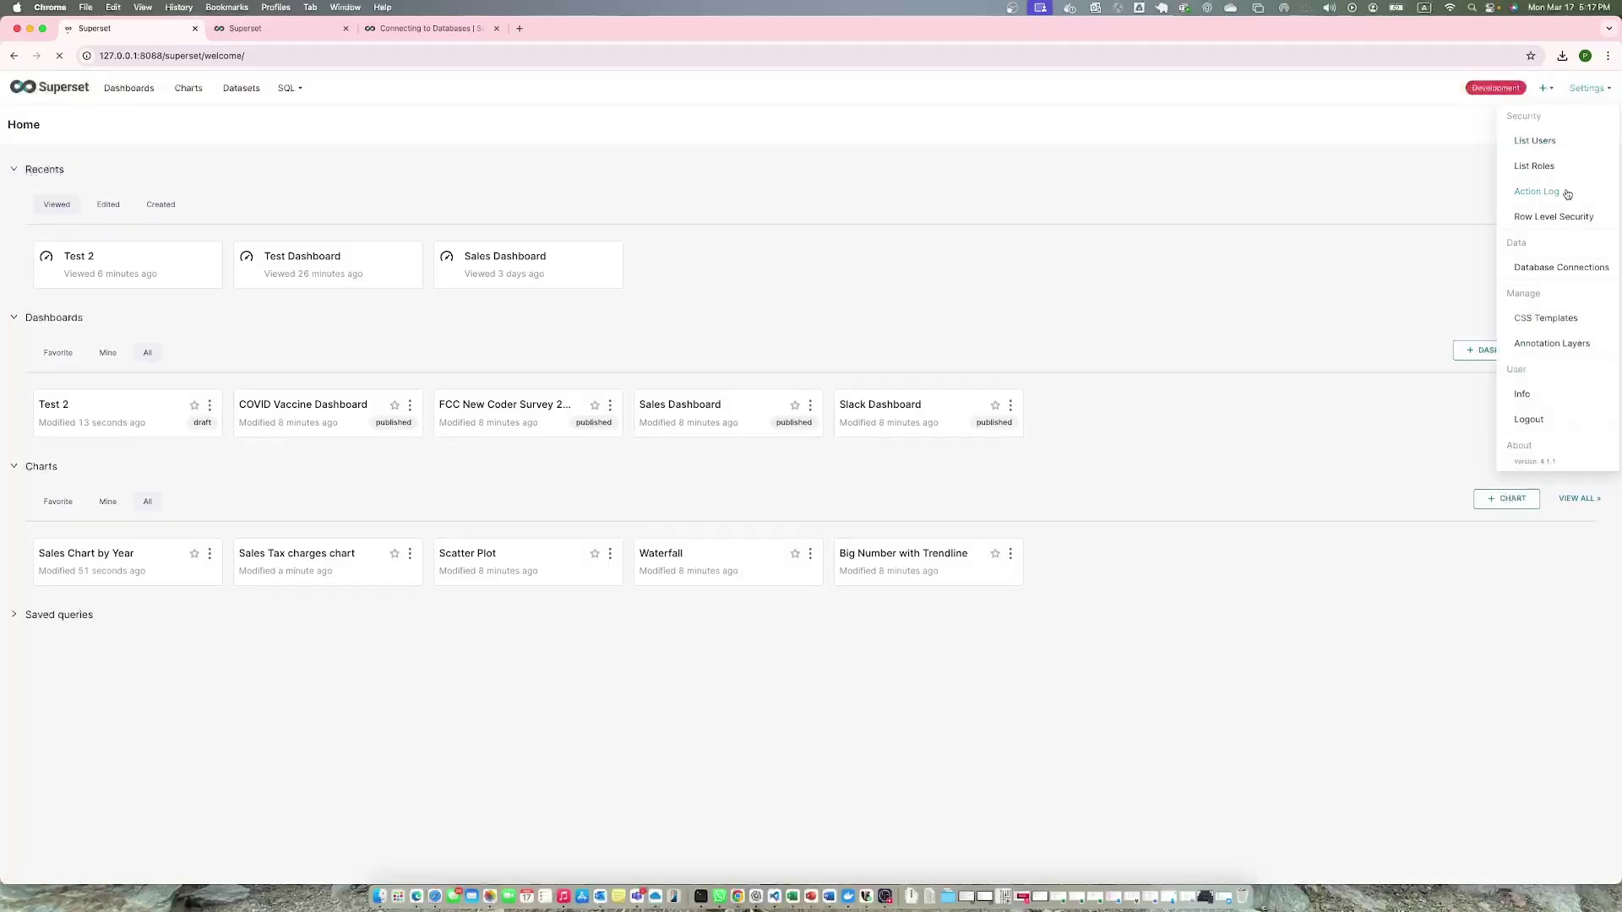
click(1546, 267)
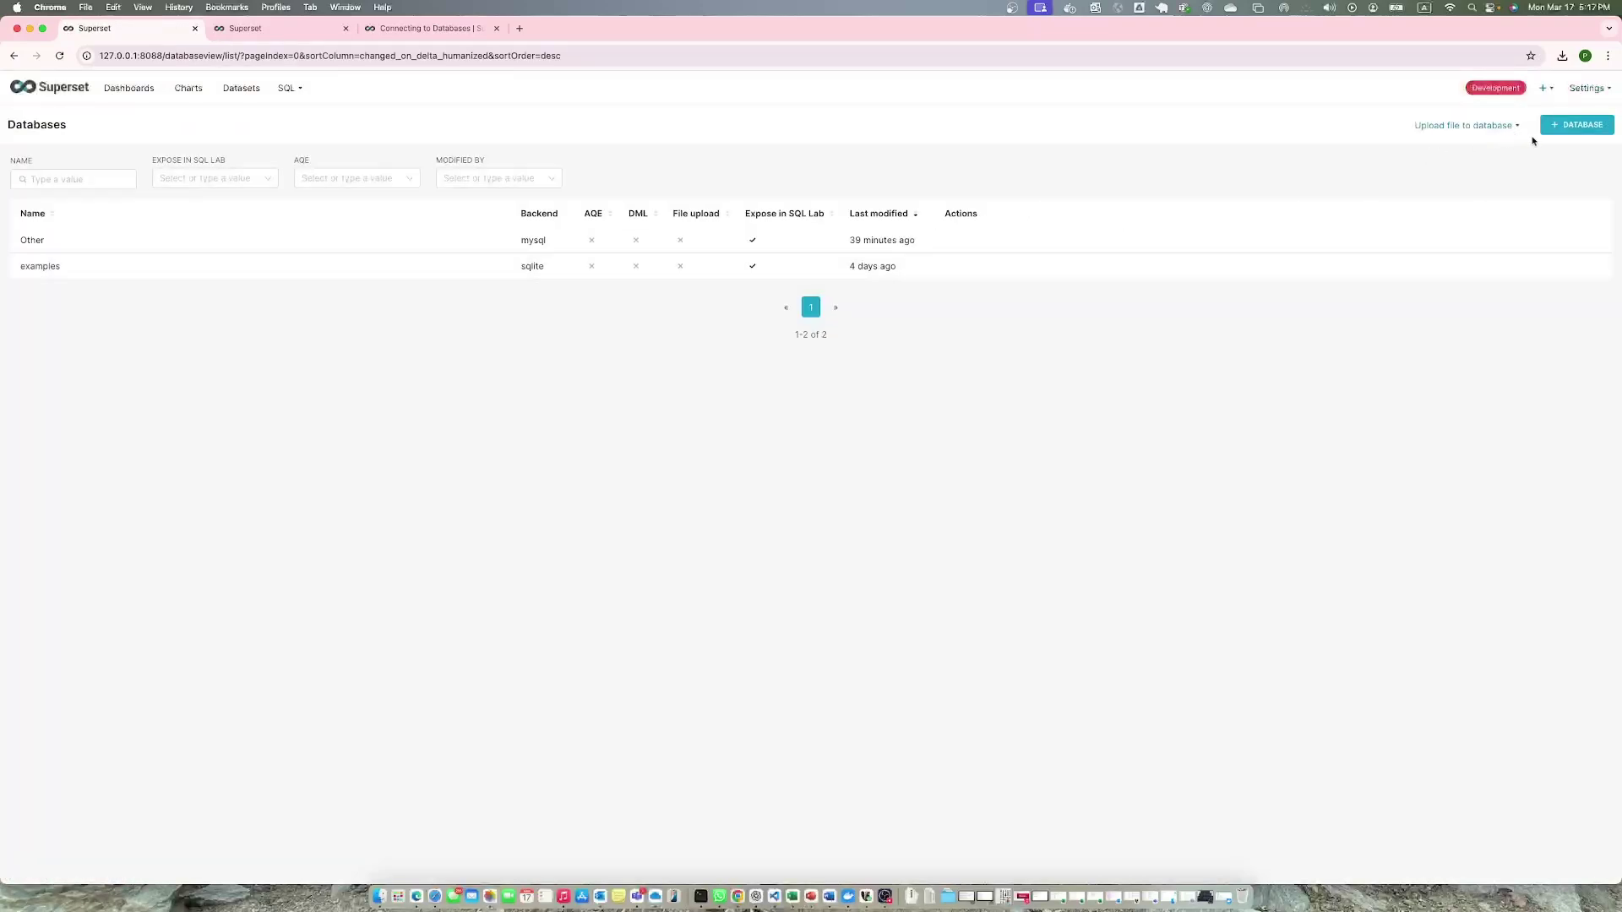
click(1556, 127)
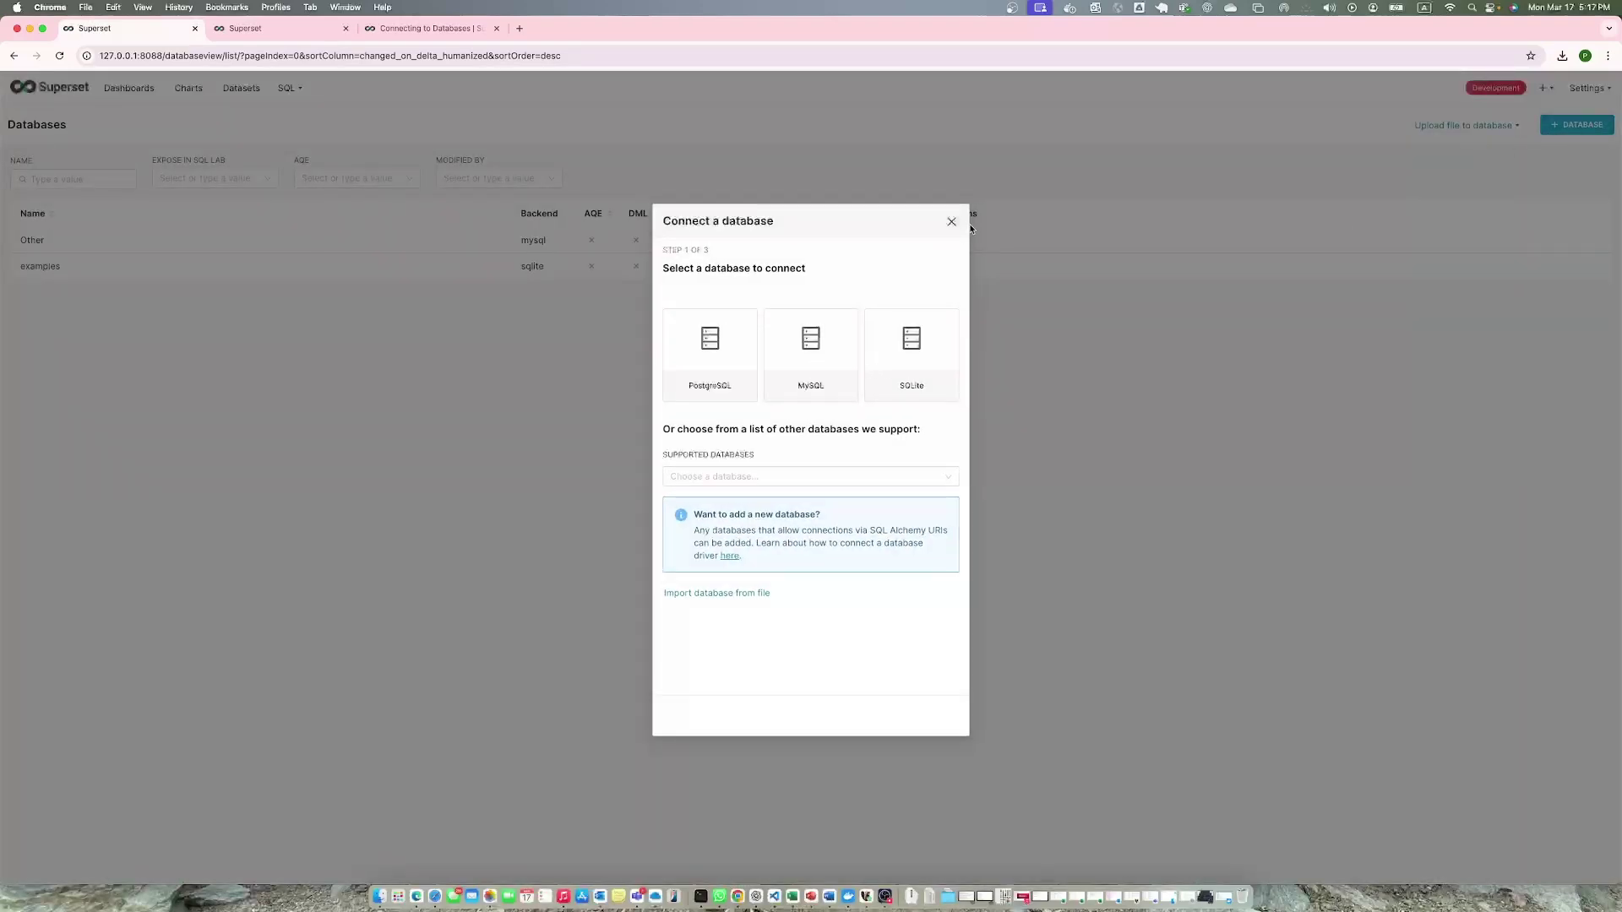
click(951, 222)
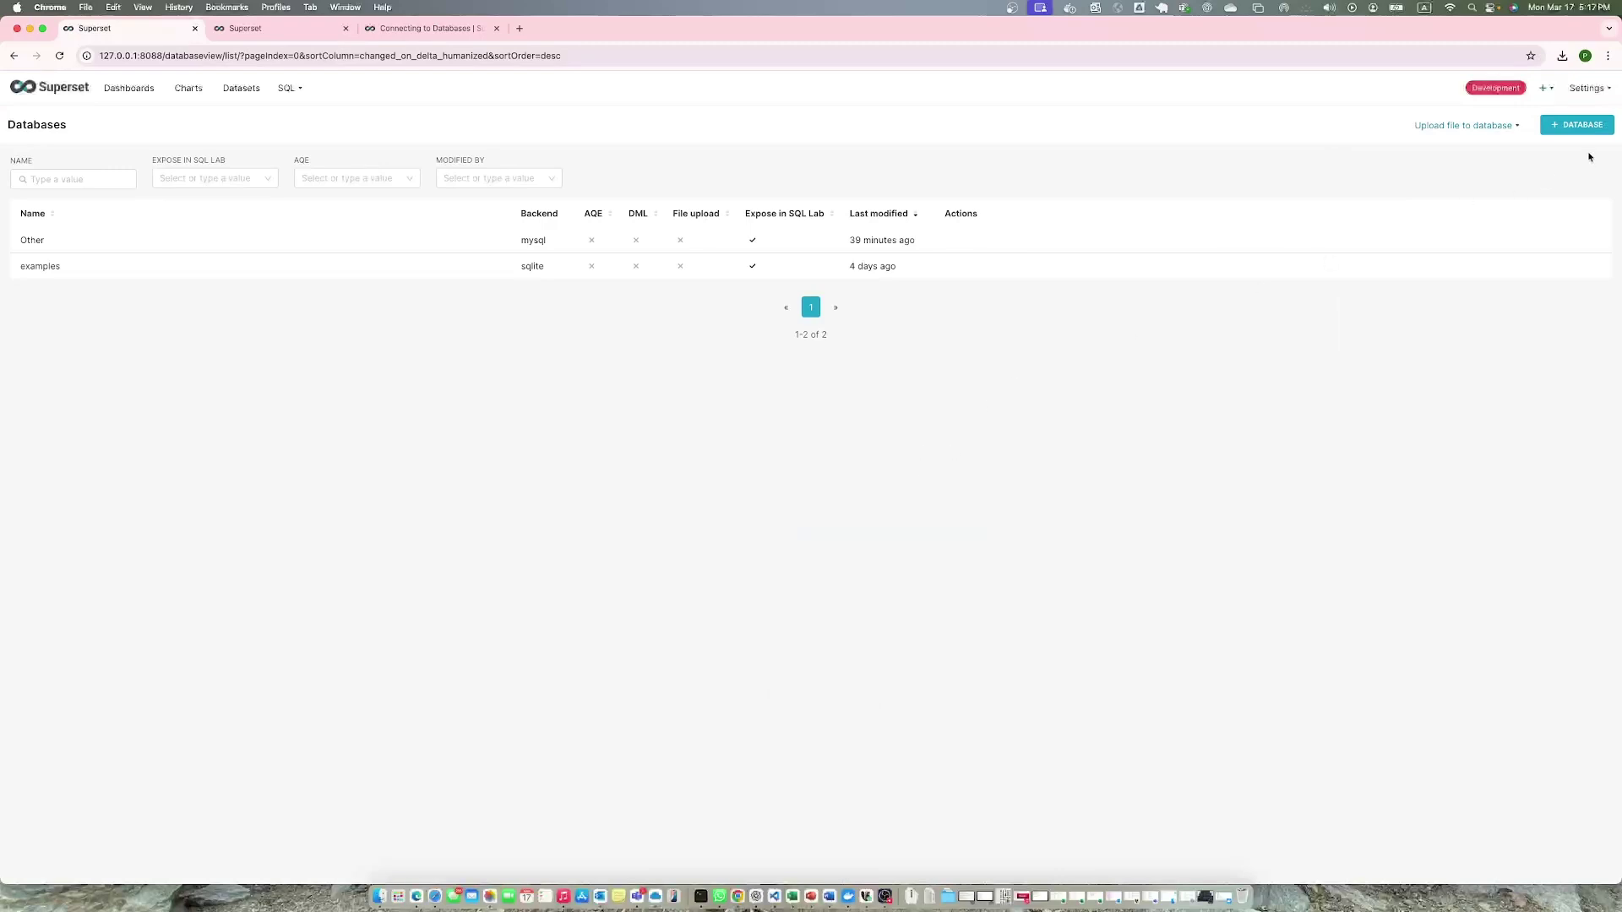
Look at the MySQL connection form, cancel without connecting, and open the Datasets list.
click(1576, 127)
click(781, 363)
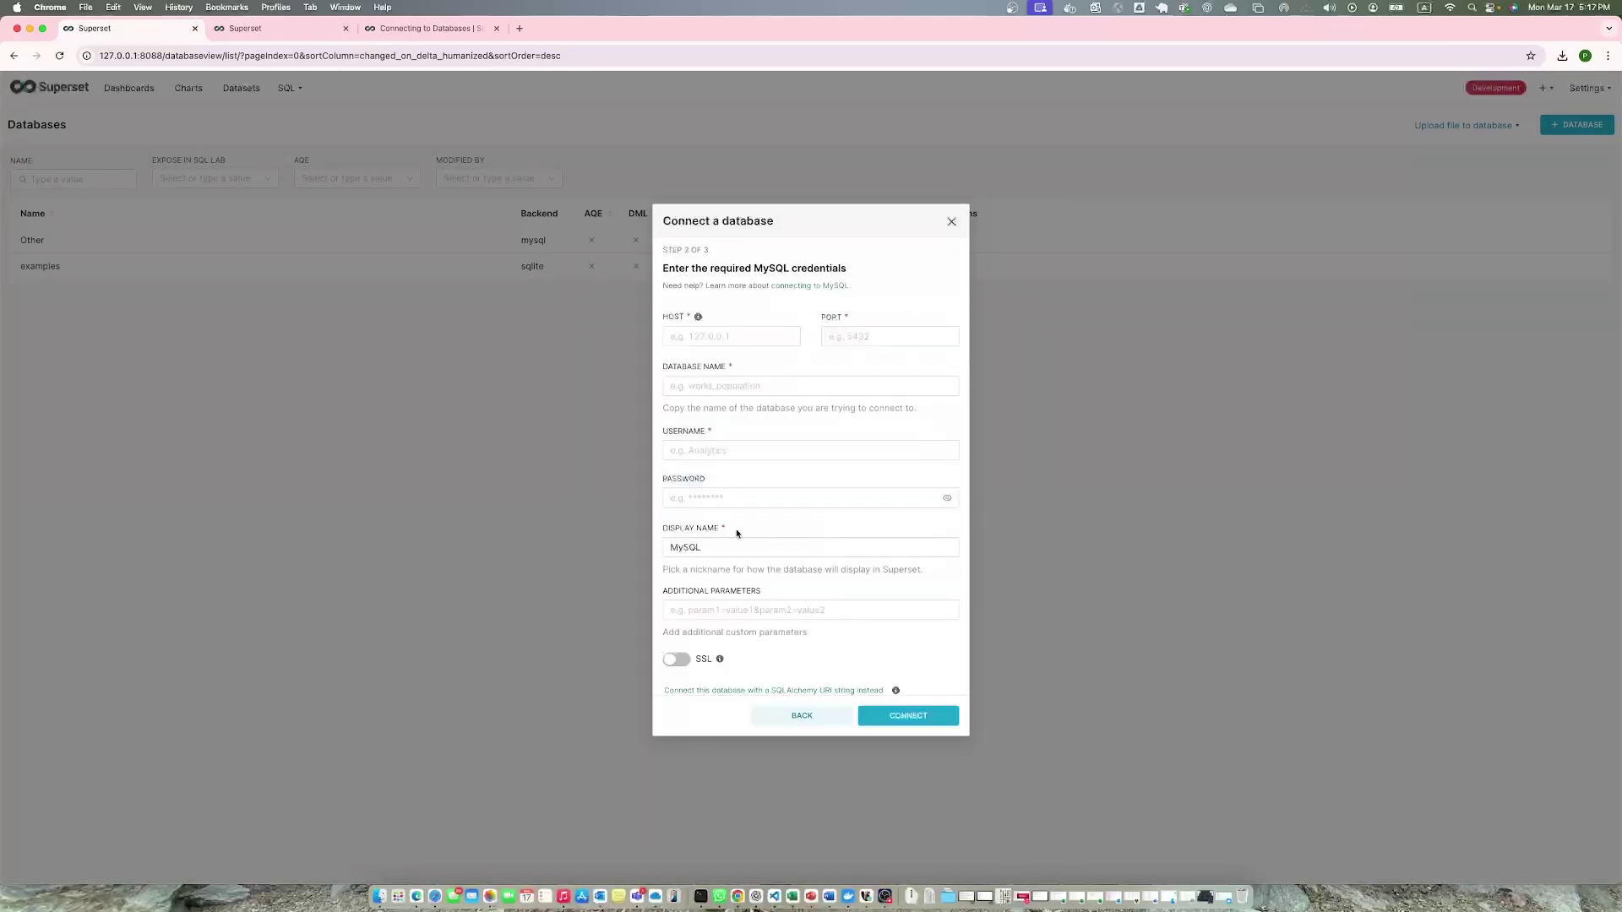
scroll(781, 563, down, 1)
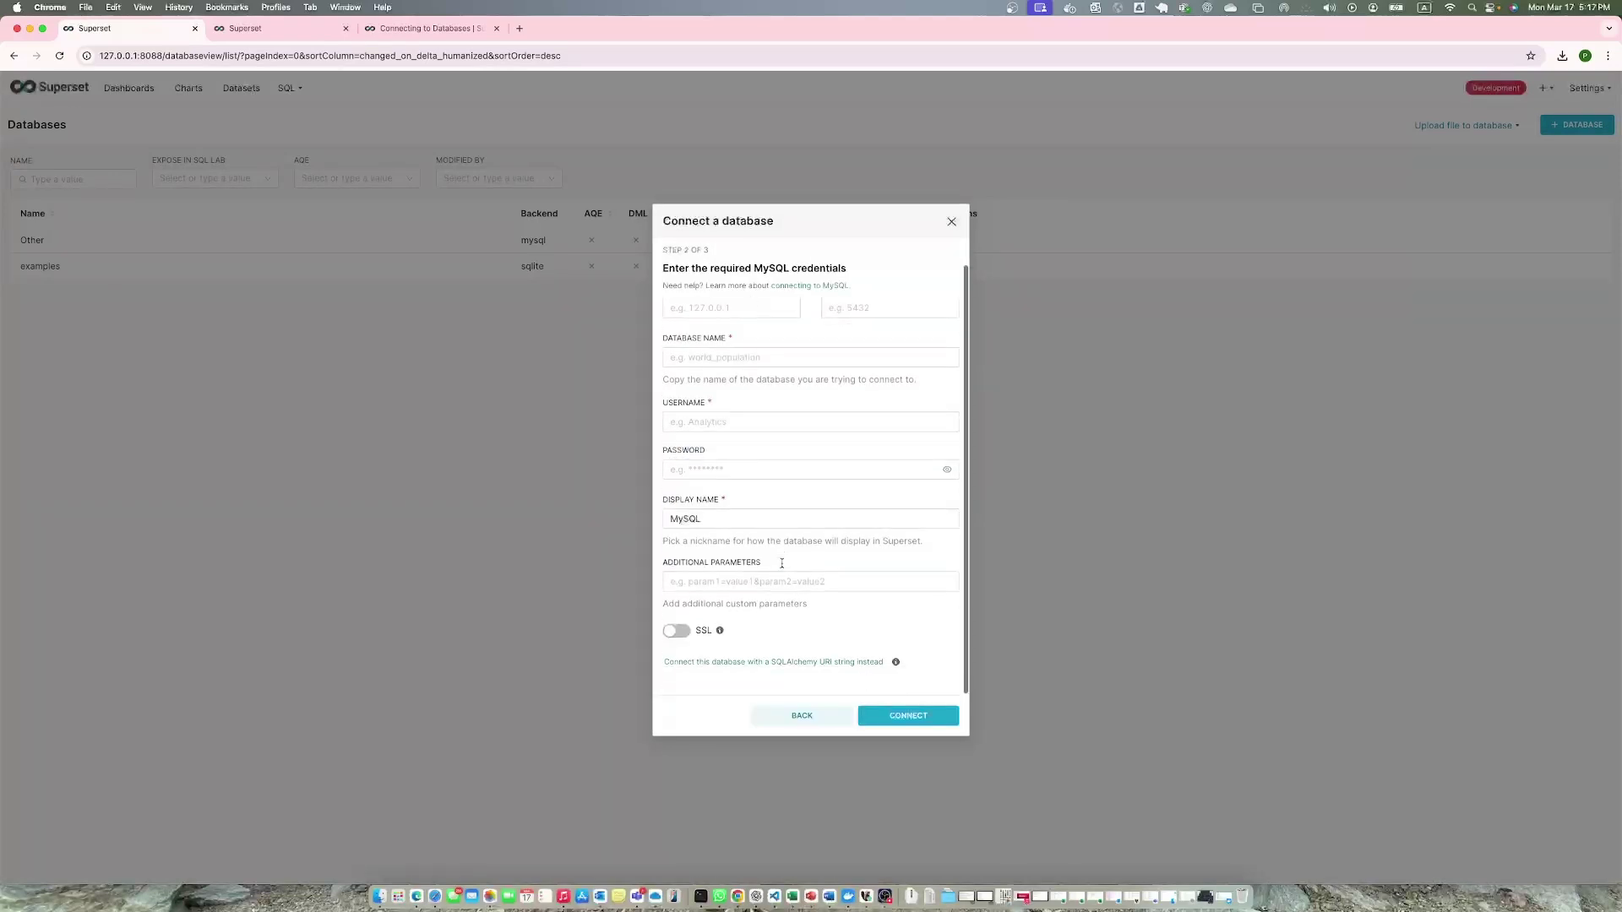
click(814, 715)
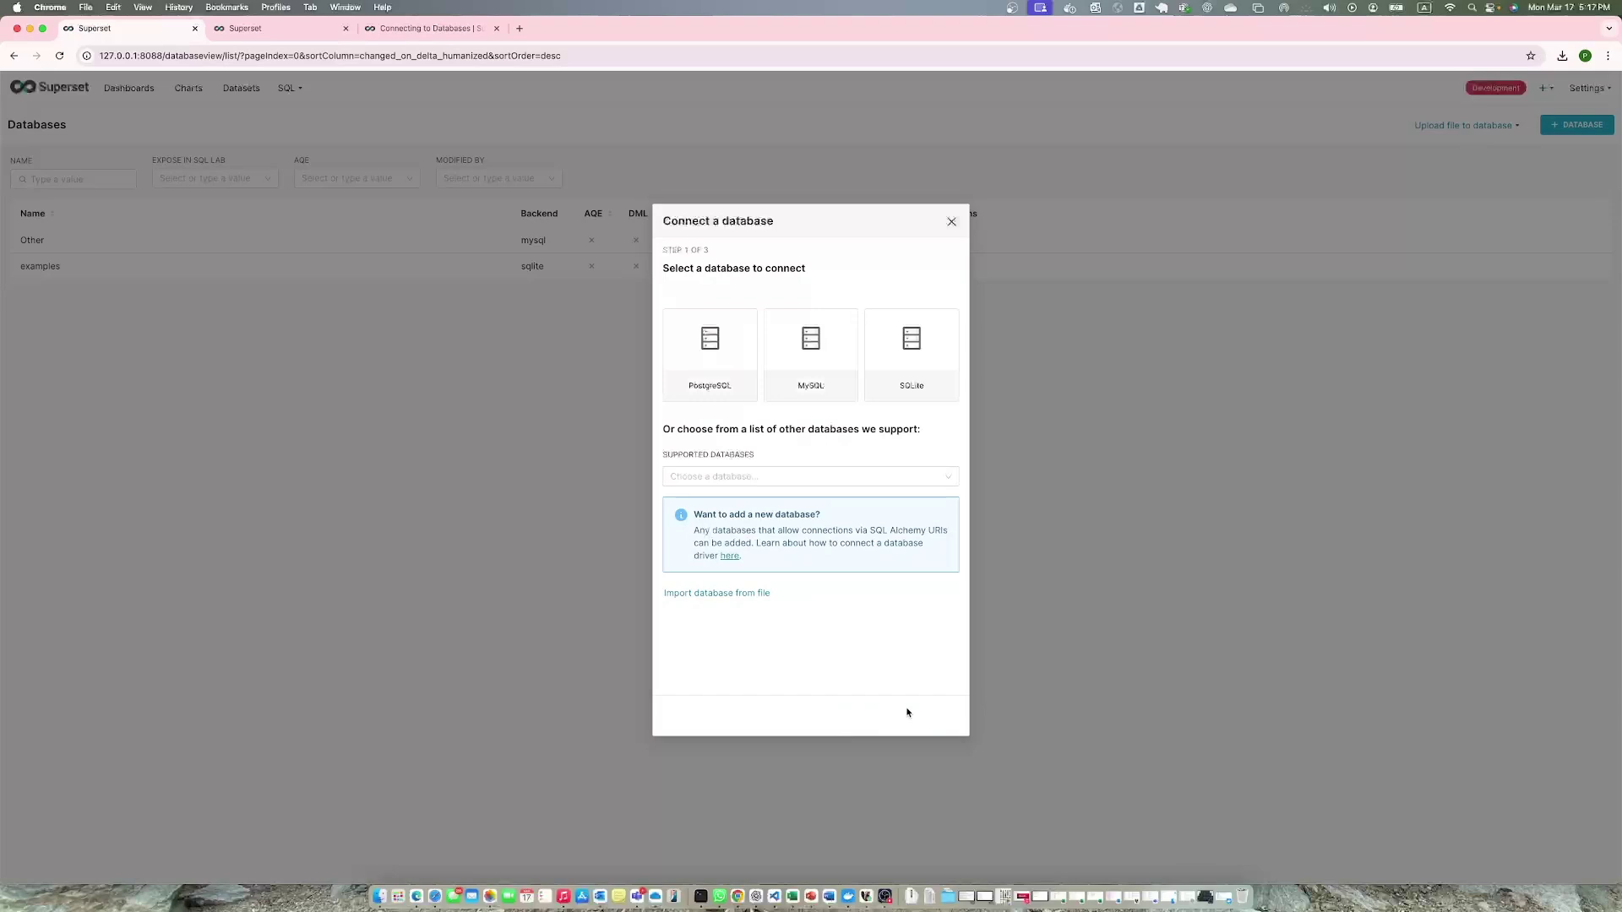
click(951, 222)
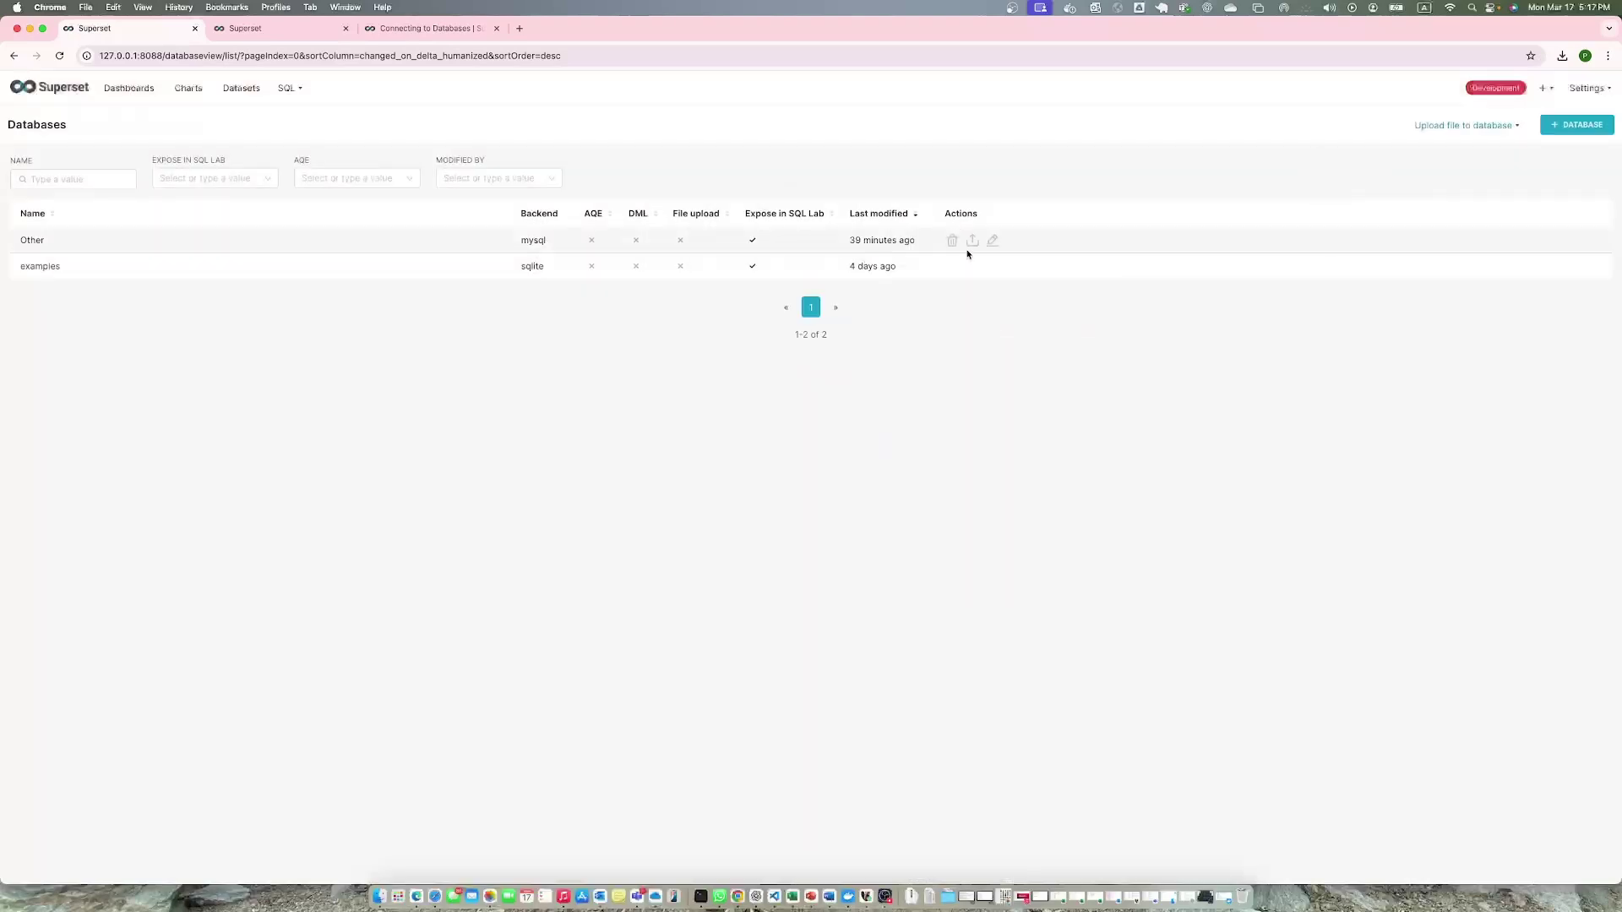
click(251, 98)
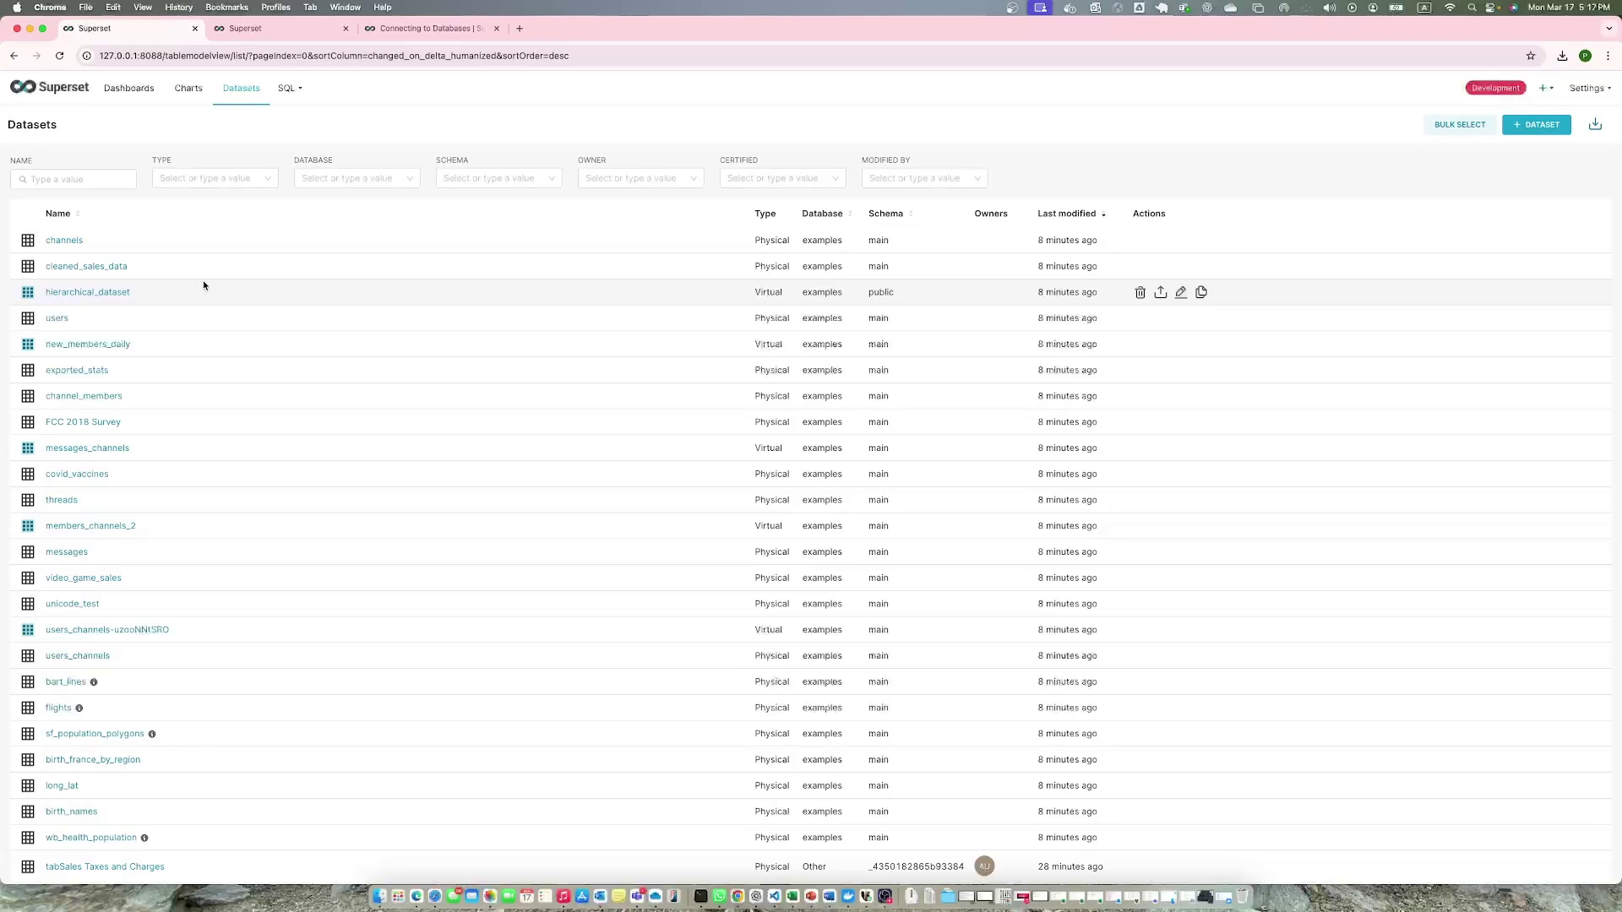
Go through Charts to the Dashboards list, where Test 2 appears first.
click(192, 90)
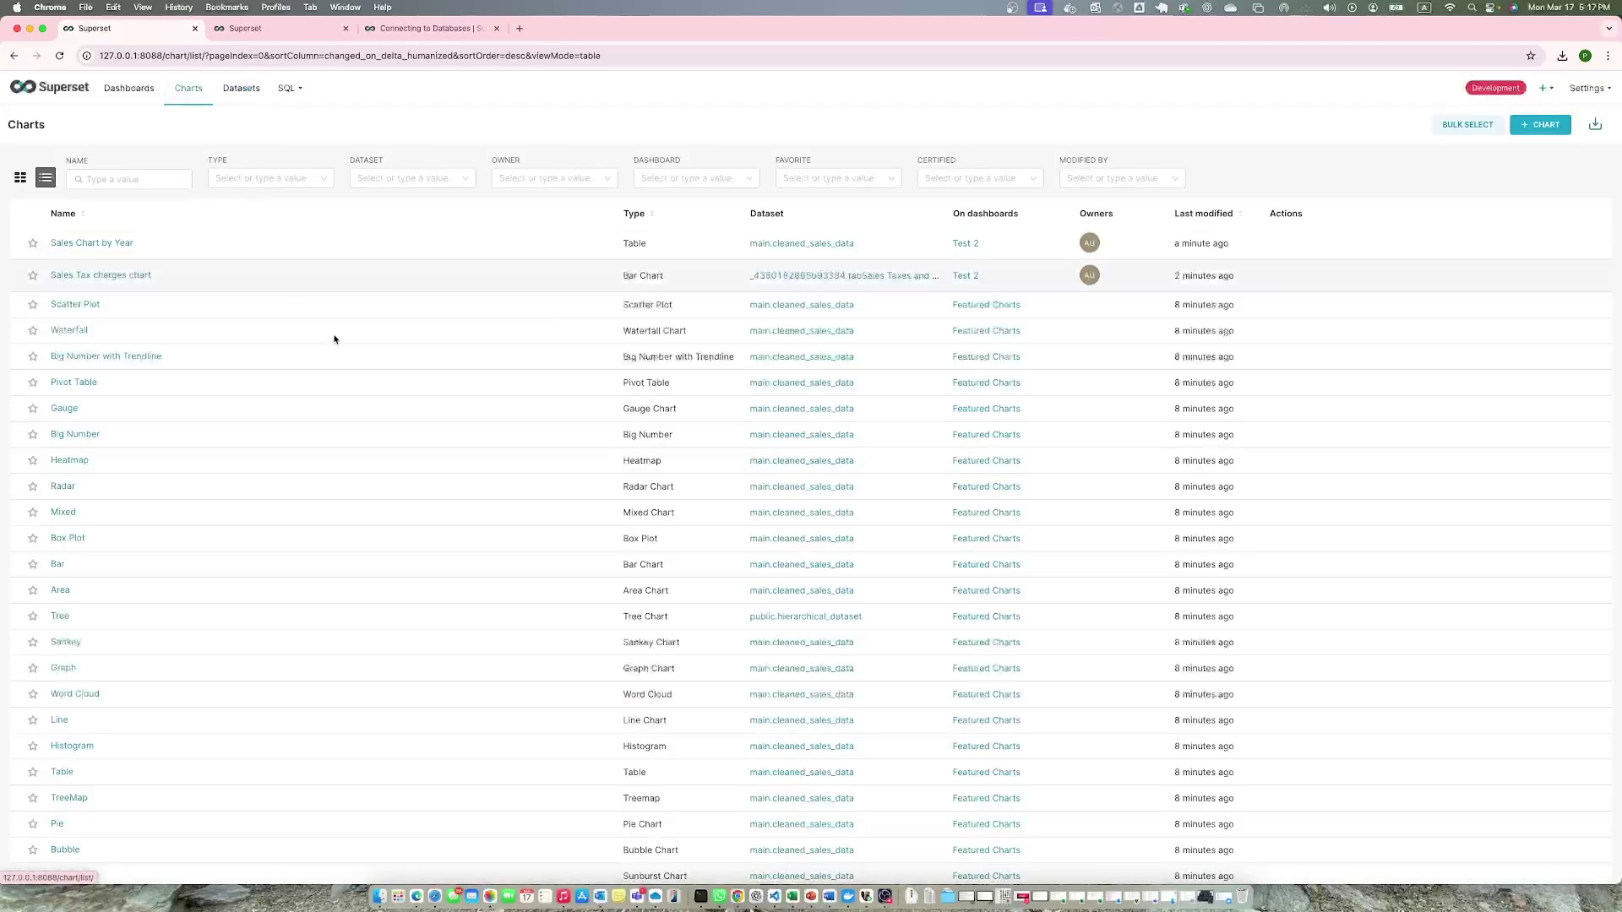
click(123, 91)
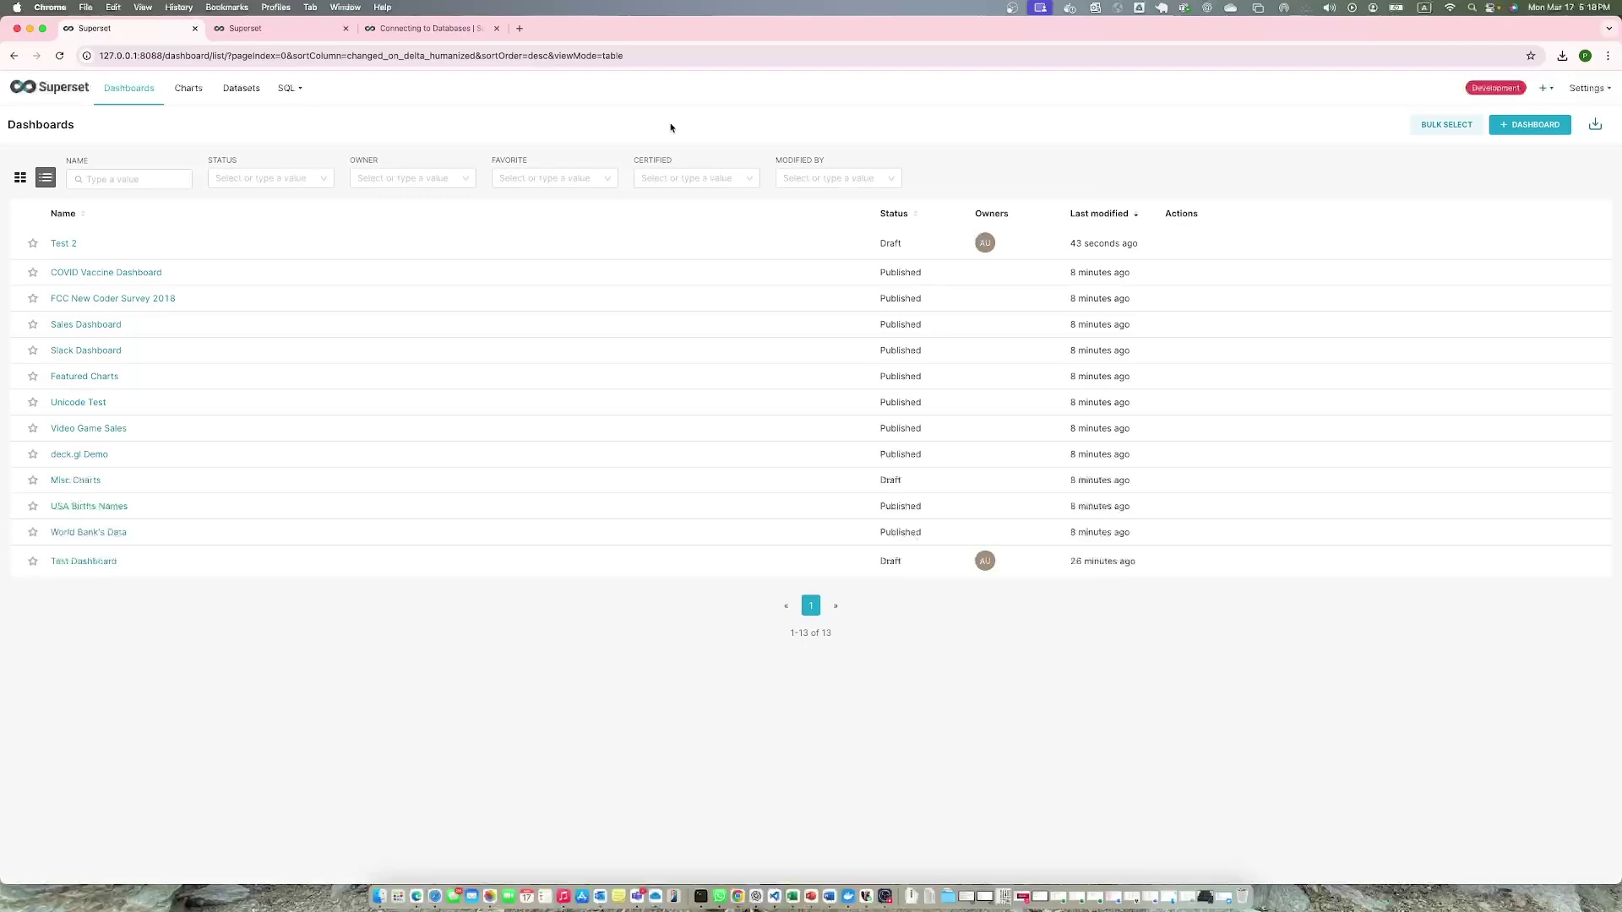
mouse_move(294, 394)
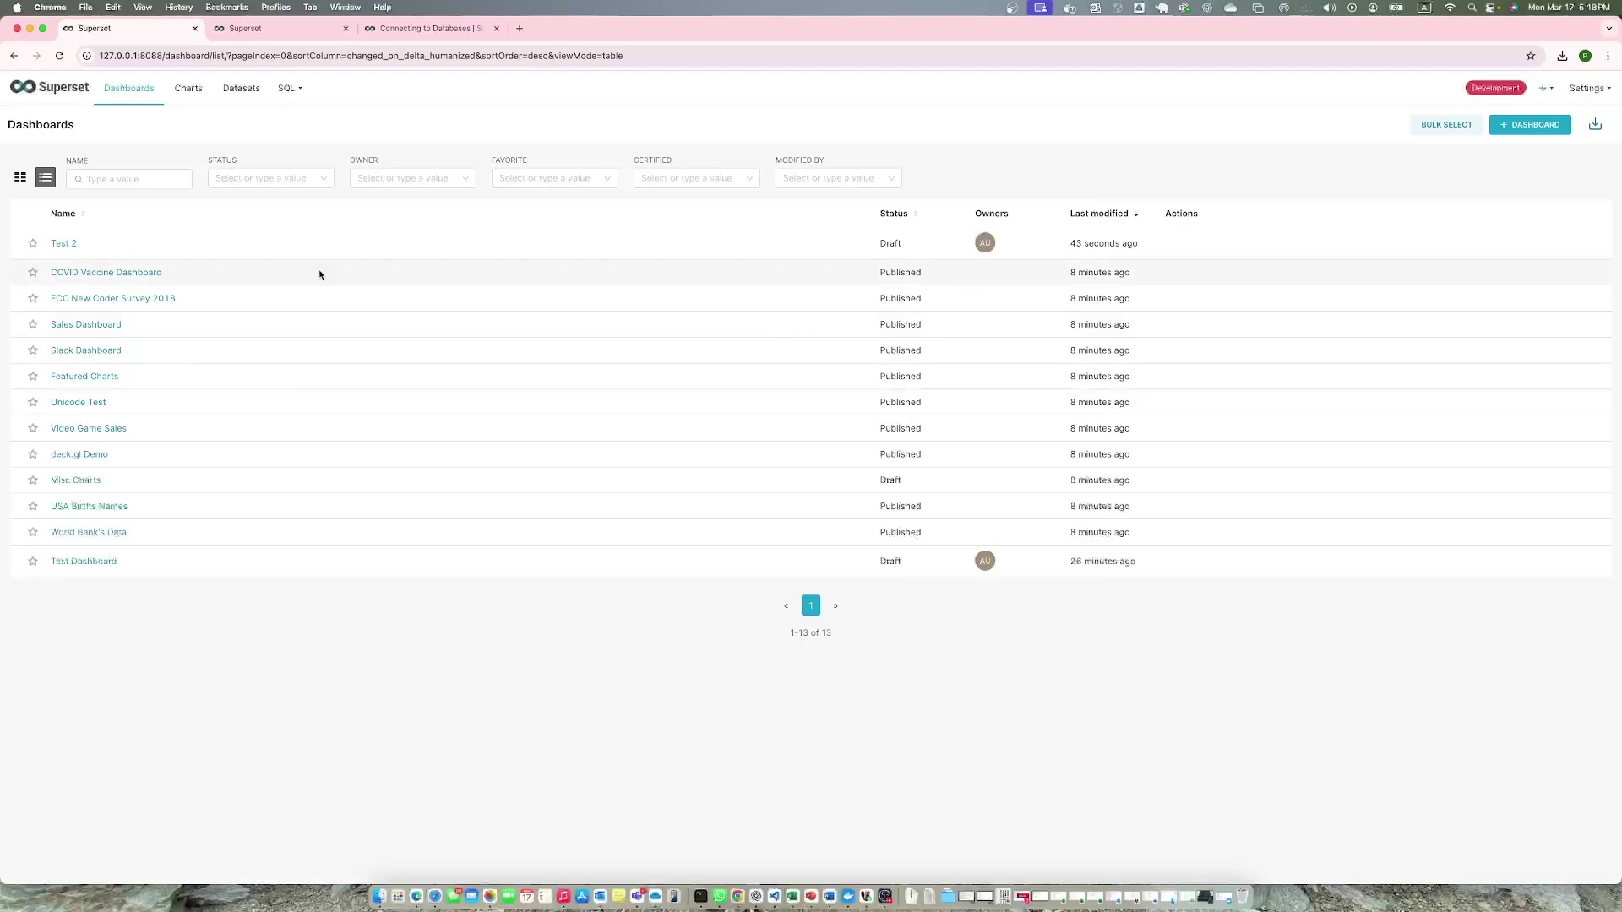
mouse_move(290, 90)
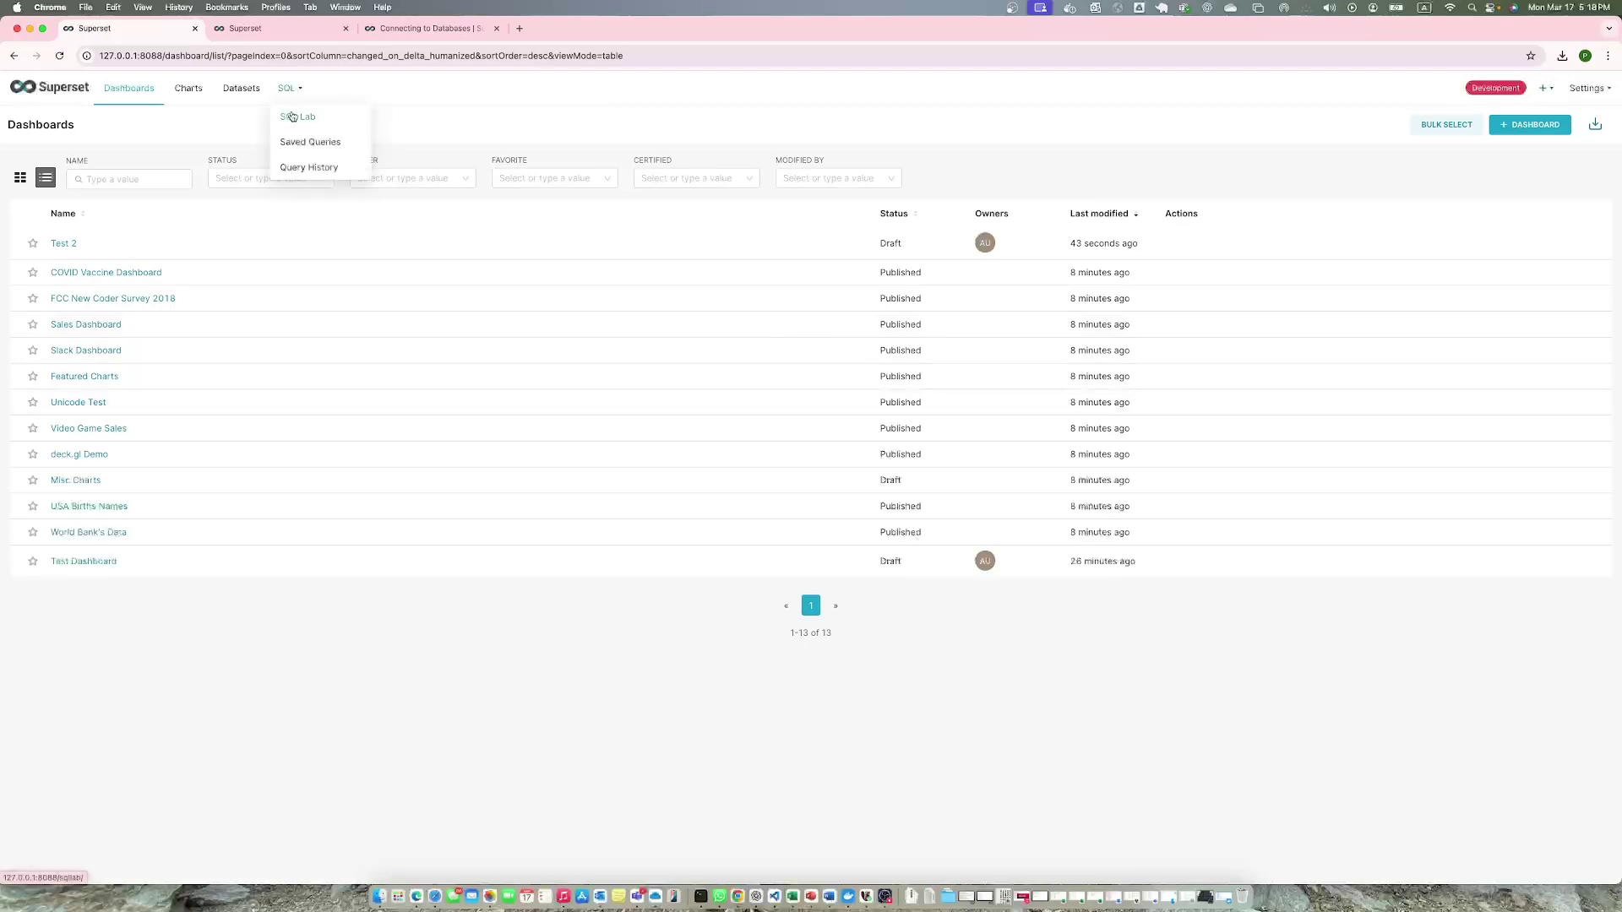
click(292, 116)
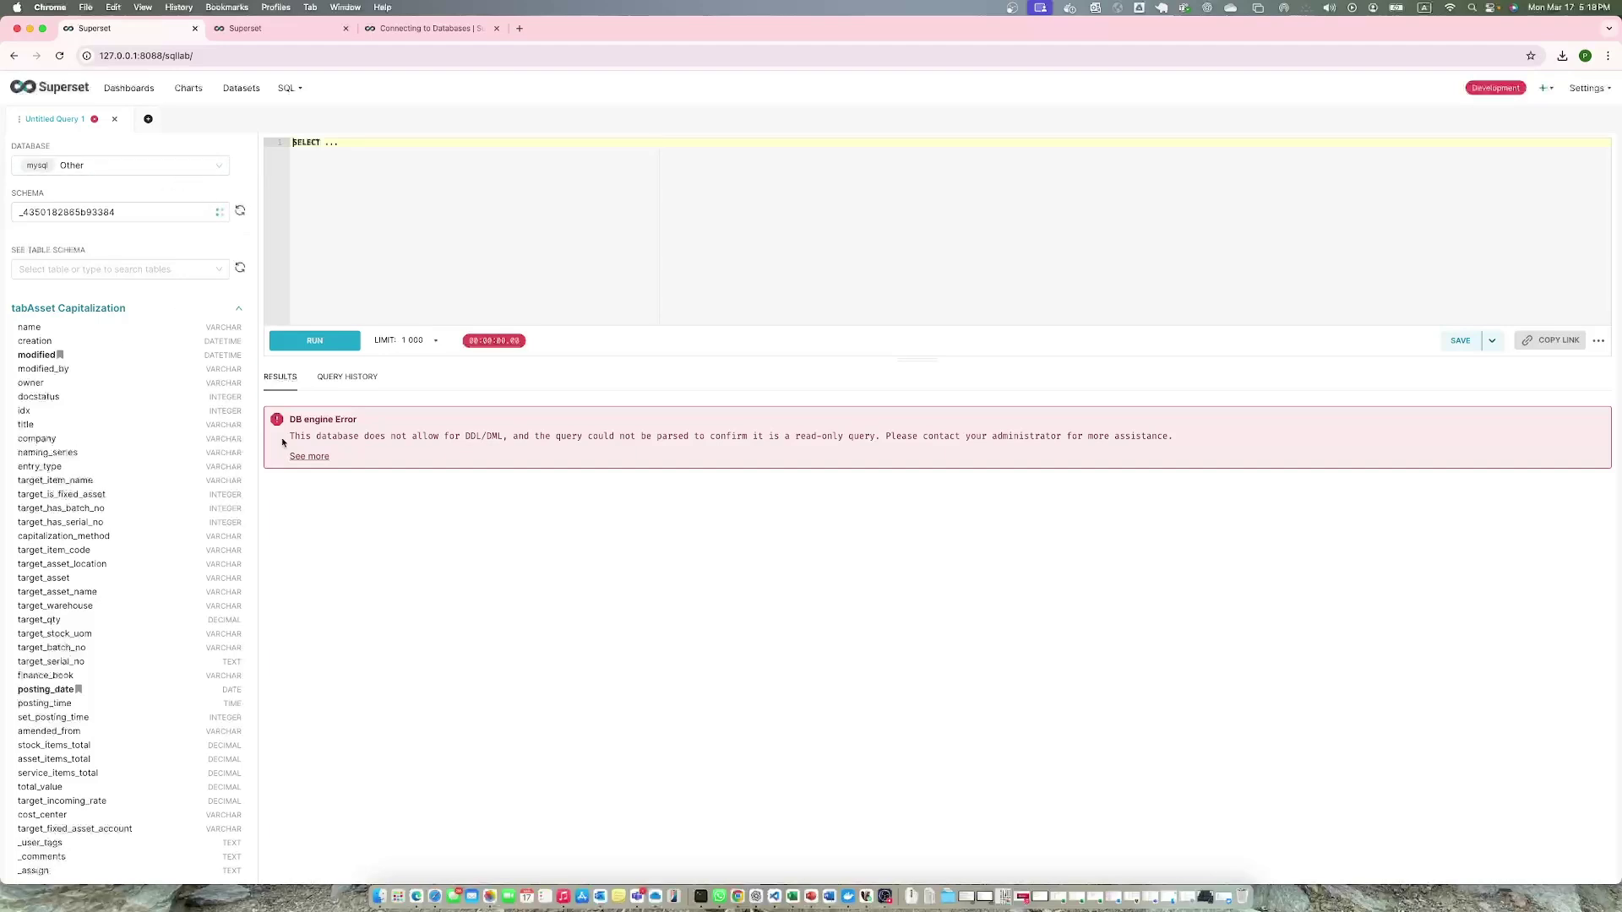
click(129, 88)
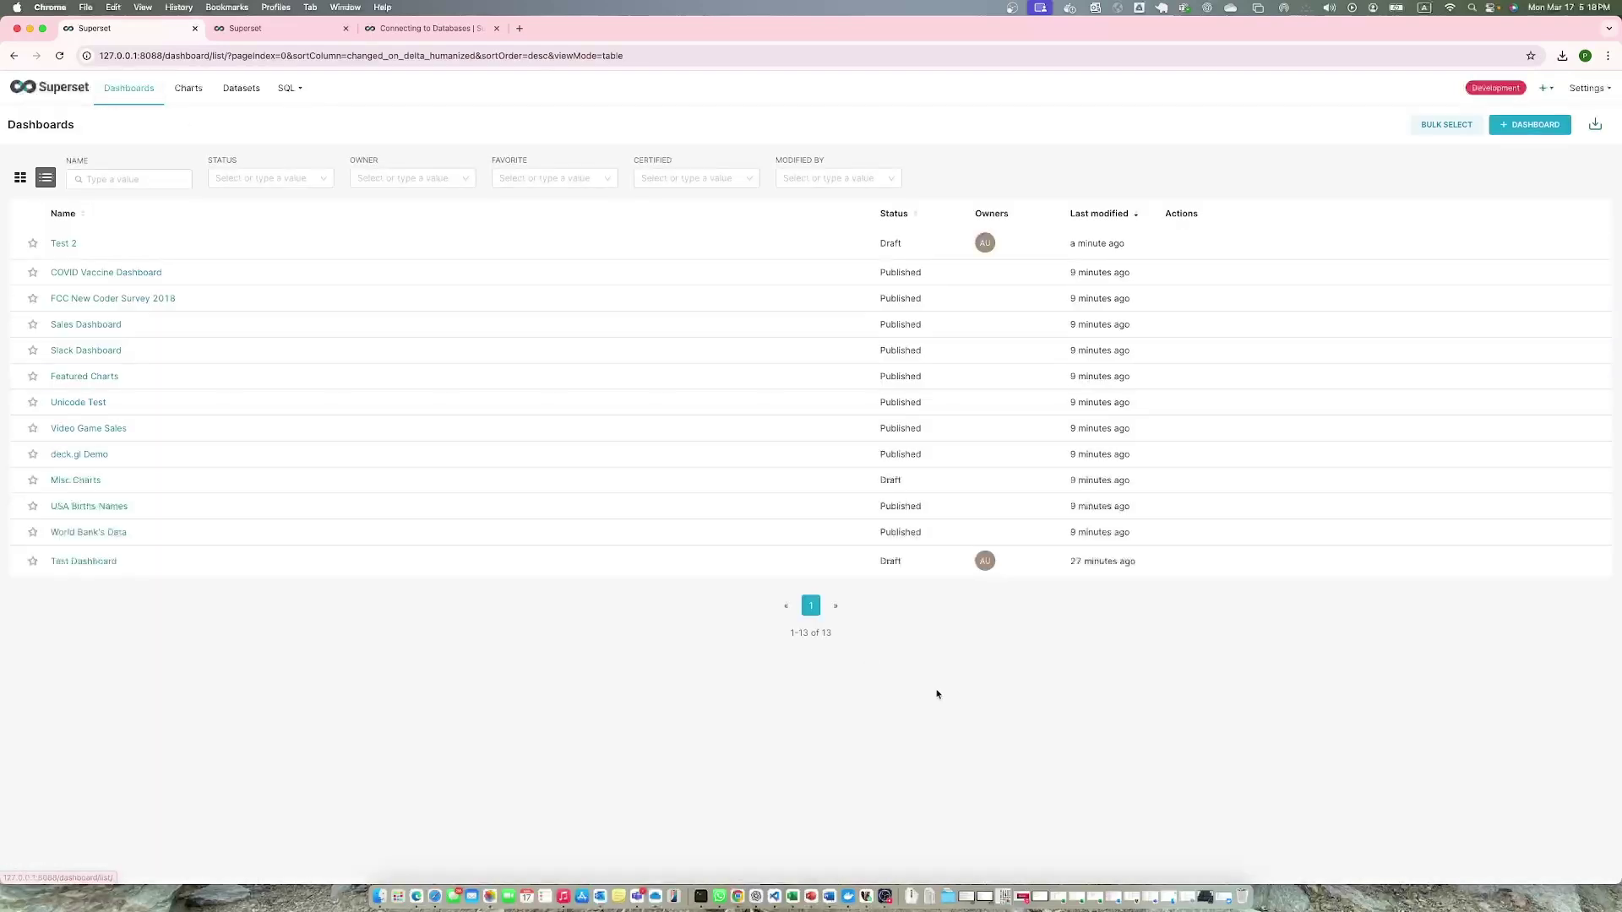